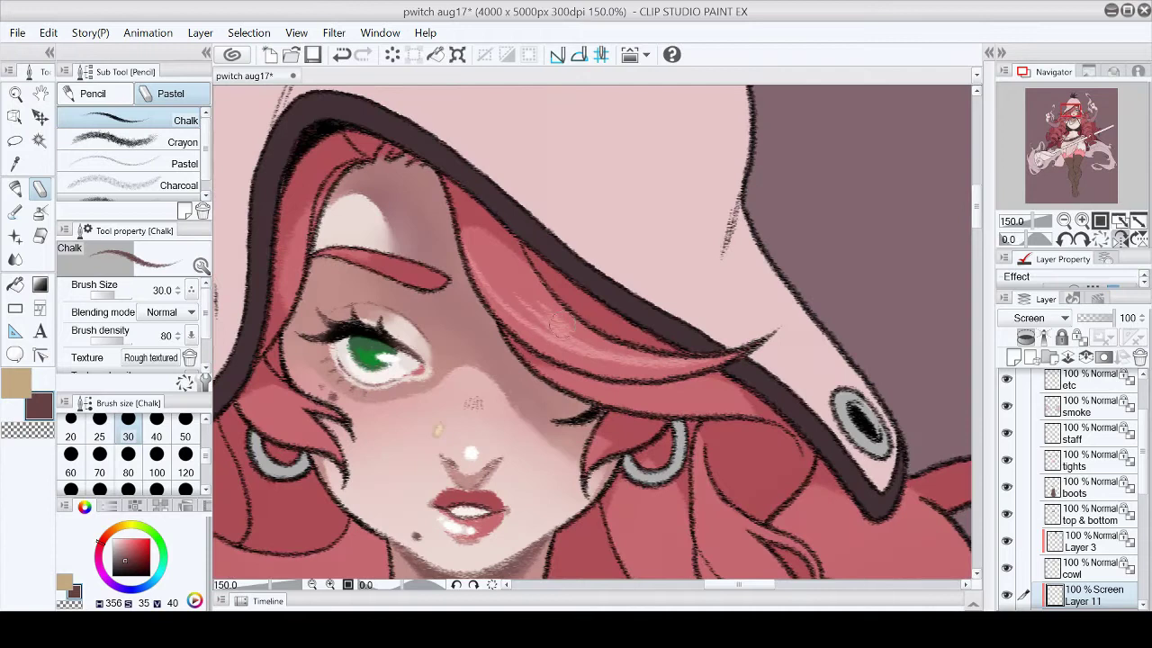
Step: Brush chalk highlight streaks onto the wavy hair lock hanging below the earring, using the size 30 Chalk brush on the Screen layer
{"action": "scroll", "coordinate": [987, 268], "scroll_direction": "down", "scroll_amount": 5}
{"action": "left_click", "coordinate": [1120, 239]}
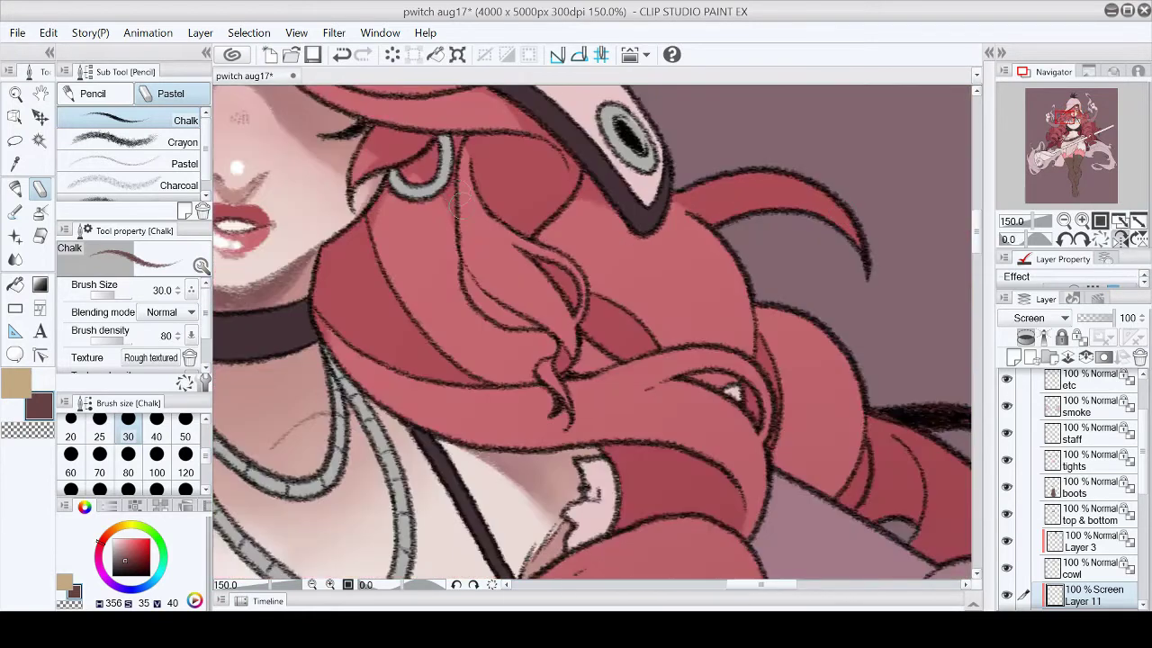
{"action": "left_click_drag", "start_coordinate": [477, 244], "coordinate": [570, 346]}
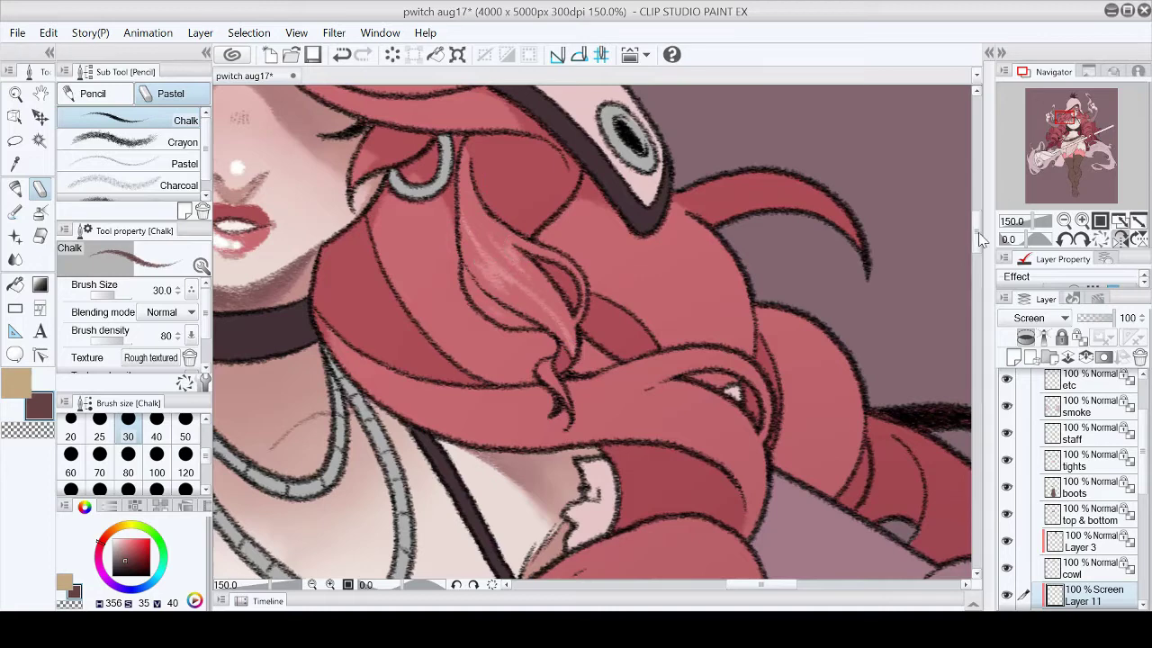
Step: Brush chalk highlights along the long hair strand that sweeps from the neck across the shoulder
{"action": "key", "text": "minus"}
{"action": "key", "text": "minus"}
{"action": "key", "text": "minus"}
{"action": "key", "text": "minus"}
{"action": "key", "text": "minus"}
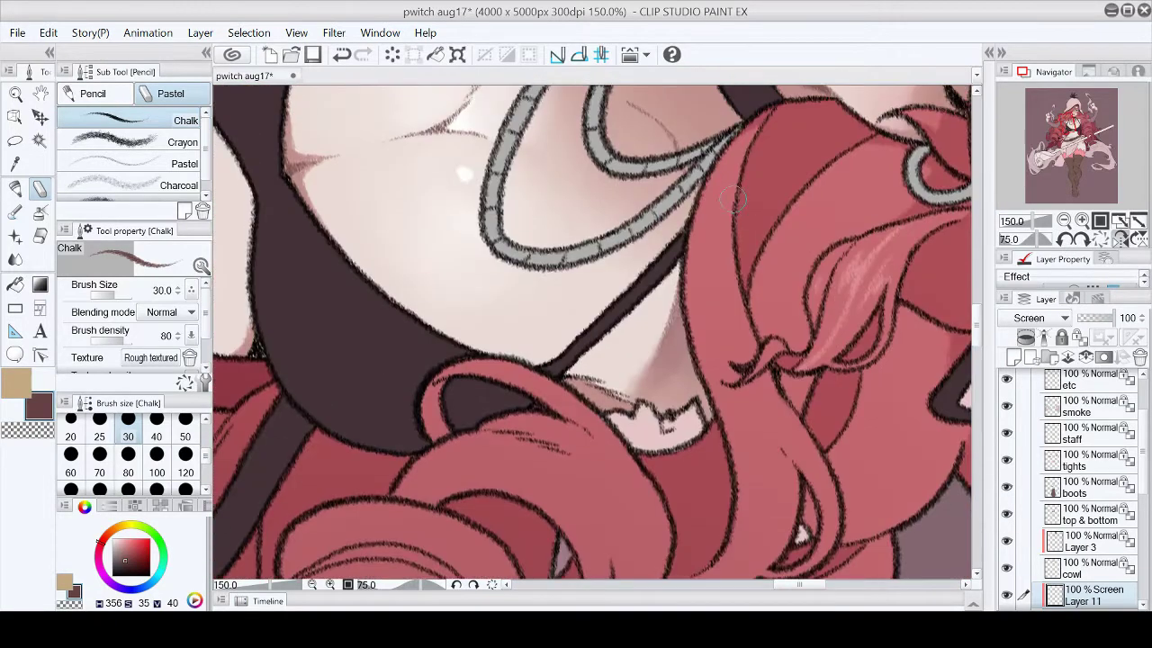
{"action": "left_click_drag", "start_coordinate": [735, 199], "coordinate": [739, 346]}
{"action": "scroll", "coordinate": [740, 345], "scroll_direction": "down", "scroll_amount": 3}
{"action": "mouse_move", "coordinate": [756, 255]}
{"action": "left_mouse_down"}
{"action": "mouse_move", "coordinate": [780, 338]}
{"action": "mouse_move", "coordinate": [772, 439]}
{"action": "mouse_move", "coordinate": [799, 319]}
{"action": "mouse_move", "coordinate": [745, 209]}
{"action": "left_mouse_up"}
{"action": "mouse_move", "coordinate": [733, 455]}
{"action": "left_mouse_down"}
{"action": "mouse_move", "coordinate": [630, 274]}
{"action": "mouse_move", "coordinate": [643, 384]}
{"action": "left_mouse_up"}
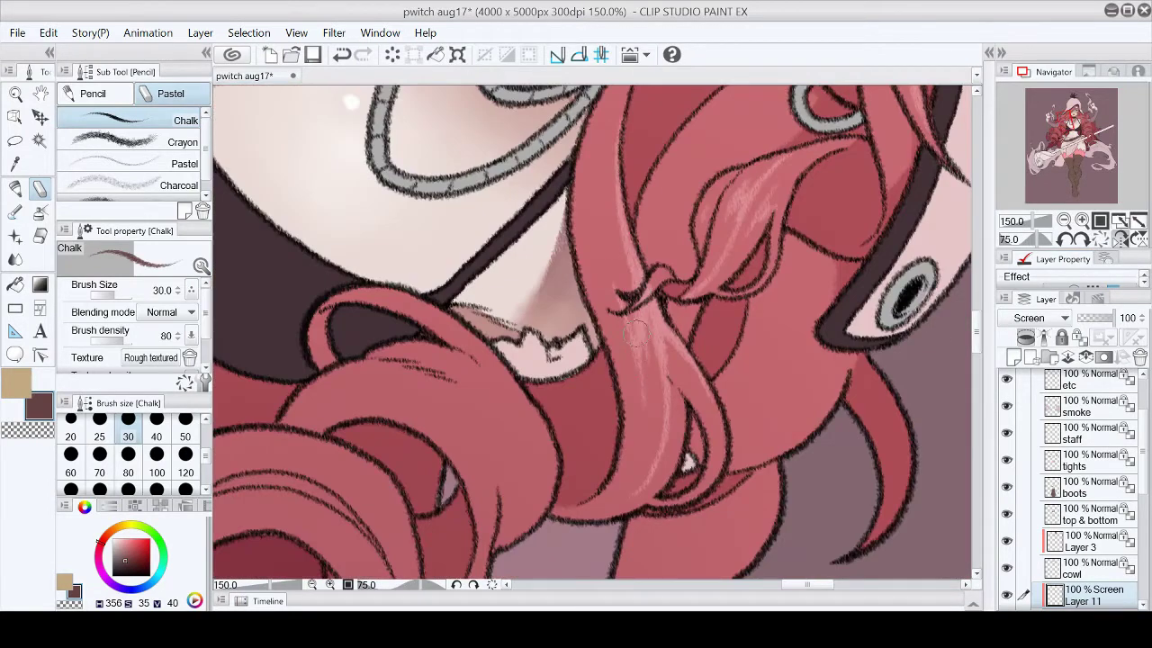
Step: Brush chalk highlights along the bands of the first large hair coil beside the bikini top
{"action": "left_click", "coordinate": [1102, 238]}
{"action": "left_click", "coordinate": [15, 188]}
{"action": "left_click_drag", "start_coordinate": [551, 232], "coordinate": [576, 284]}
{"action": "key", "text": "p"}
{"action": "key", "text": "-"}
{"action": "key", "text": "-"}
{"action": "key", "text": "-"}
{"action": "key", "text": "-"}
{"action": "key", "text": "-"}
{"action": "left_click_drag", "start_coordinate": [608, 243], "coordinate": [666, 387]}
{"action": "left_click_drag", "start_coordinate": [612, 265], "coordinate": [629, 320]}
{"action": "left_click_drag", "start_coordinate": [619, 239], "coordinate": [628, 284]}
{"action": "left_click", "coordinate": [1099, 239]}
{"action": "key", "text": "-"}
{"action": "key", "text": "-"}
{"action": "key", "text": "-"}
{"action": "key", "text": "-"}
{"action": "key", "text": "-"}
{"action": "left_click_drag", "start_coordinate": [642, 367], "coordinate": [675, 430]}
{"action": "left_click_drag", "start_coordinate": [676, 371], "coordinate": [682, 383]}
Step: Brush curved chalk highlights onto the outer and inner bands of the second hair coil
{"action": "left_click", "coordinate": [1100, 240]}
{"action": "scroll", "coordinate": [689, 214], "scroll_direction": "down", "scroll_amount": 3}
{"action": "left_click_drag", "start_coordinate": [644, 276], "coordinate": [670, 266]}
{"action": "left_click_drag", "start_coordinate": [694, 311], "coordinate": [652, 427]}
{"action": "left_click_drag", "start_coordinate": [751, 289], "coordinate": [671, 355]}
{"action": "left_click_drag", "start_coordinate": [724, 310], "coordinate": [673, 387]}
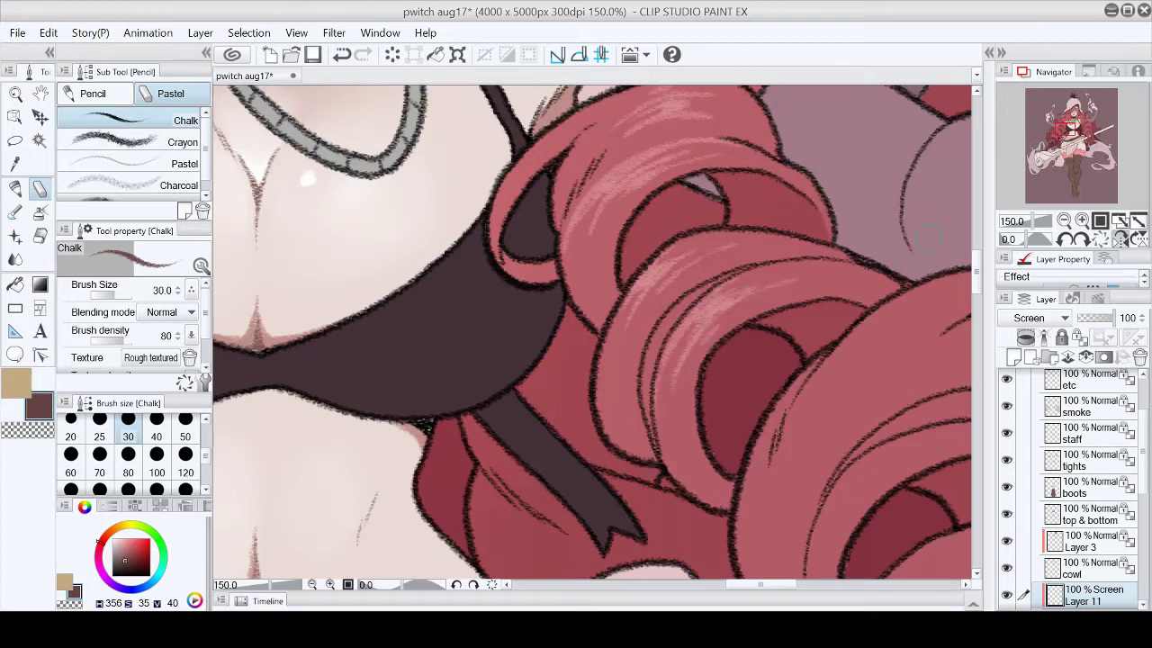
Step: Brush chalk highlights along the outer edge and inner band of the third hair coil, redoing the rejected stroke
{"action": "scroll", "coordinate": [765, 604], "scroll_direction": "right", "scroll_amount": 5}
{"action": "scroll", "coordinate": [978, 297], "scroll_direction": "down", "scroll_amount": 2}
{"action": "mouse_move", "coordinate": [661, 170]}
{"action": "left_mouse_down"}
{"action": "mouse_move", "coordinate": [556, 298]}
{"action": "mouse_move", "coordinate": [536, 428]}
{"action": "left_mouse_up"}
{"action": "mouse_move", "coordinate": [565, 290]}
{"action": "left_mouse_down"}
{"action": "mouse_move", "coordinate": [618, 215]}
{"action": "mouse_move", "coordinate": [672, 166]}
{"action": "left_mouse_up"}
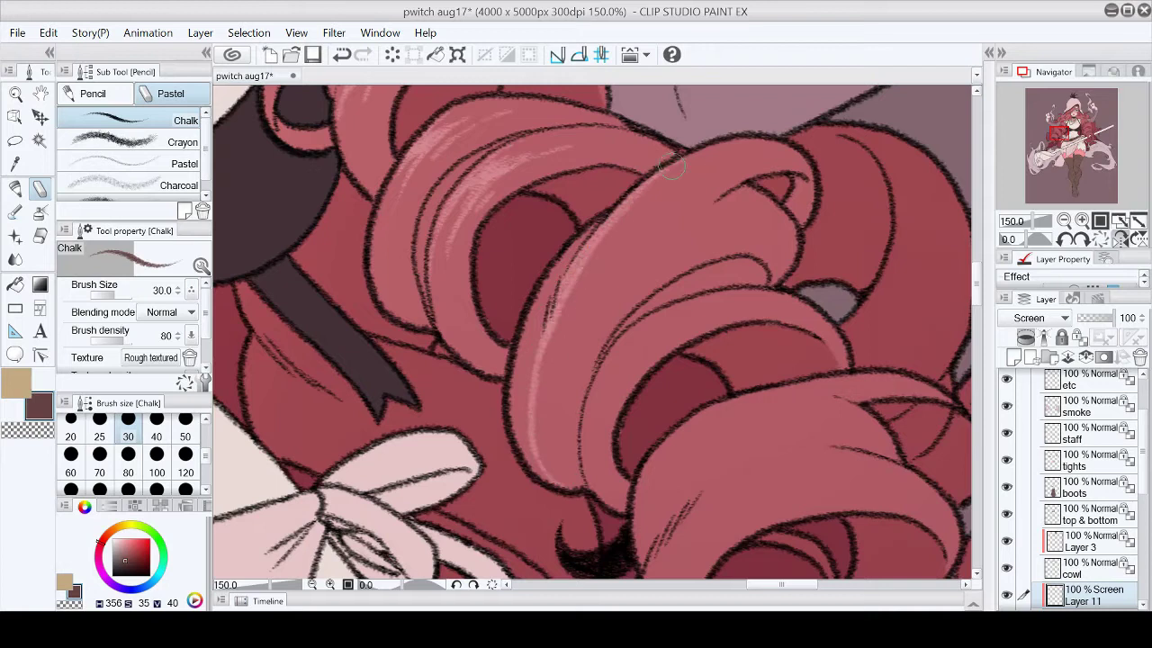
{"action": "left_click", "coordinate": [1119, 241]}
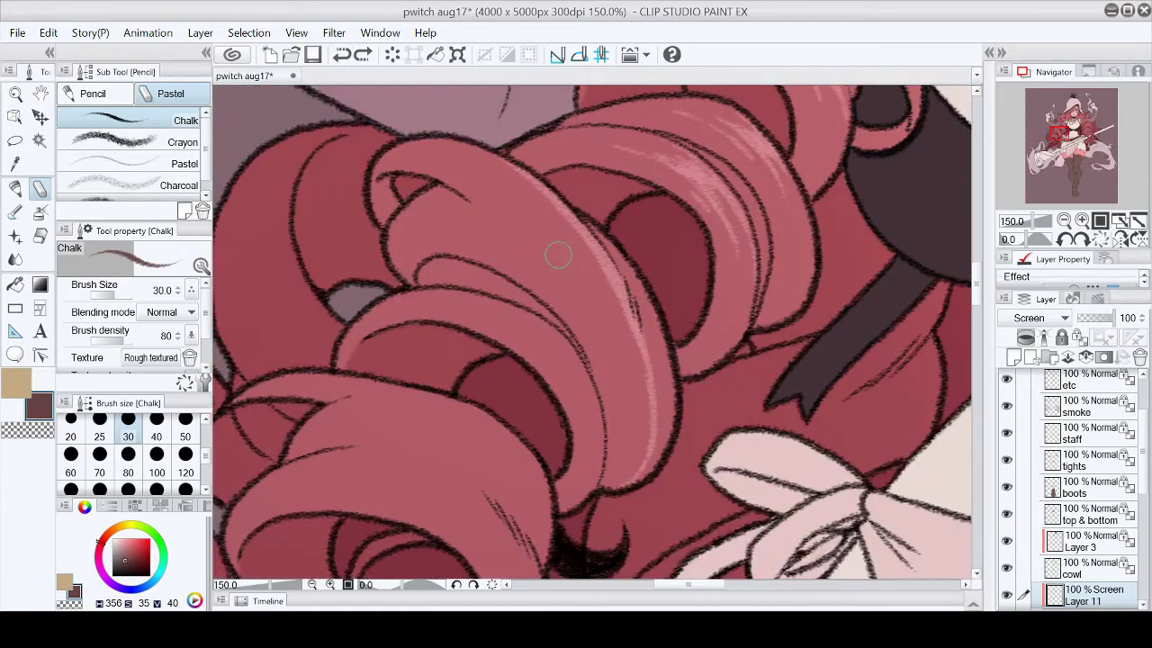
{"action": "left_click", "coordinate": [347, 54]}
{"action": "mouse_move", "coordinate": [549, 243]}
{"action": "left_mouse_down"}
{"action": "mouse_move", "coordinate": [636, 378]}
{"action": "mouse_move", "coordinate": [643, 454]}
{"action": "left_mouse_up"}
{"action": "mouse_move", "coordinate": [584, 268]}
{"action": "left_mouse_down"}
{"action": "mouse_move", "coordinate": [641, 374]}
{"action": "mouse_move", "coordinate": [575, 298]}
{"action": "mouse_move", "coordinate": [614, 353]}
{"action": "left_mouse_up"}
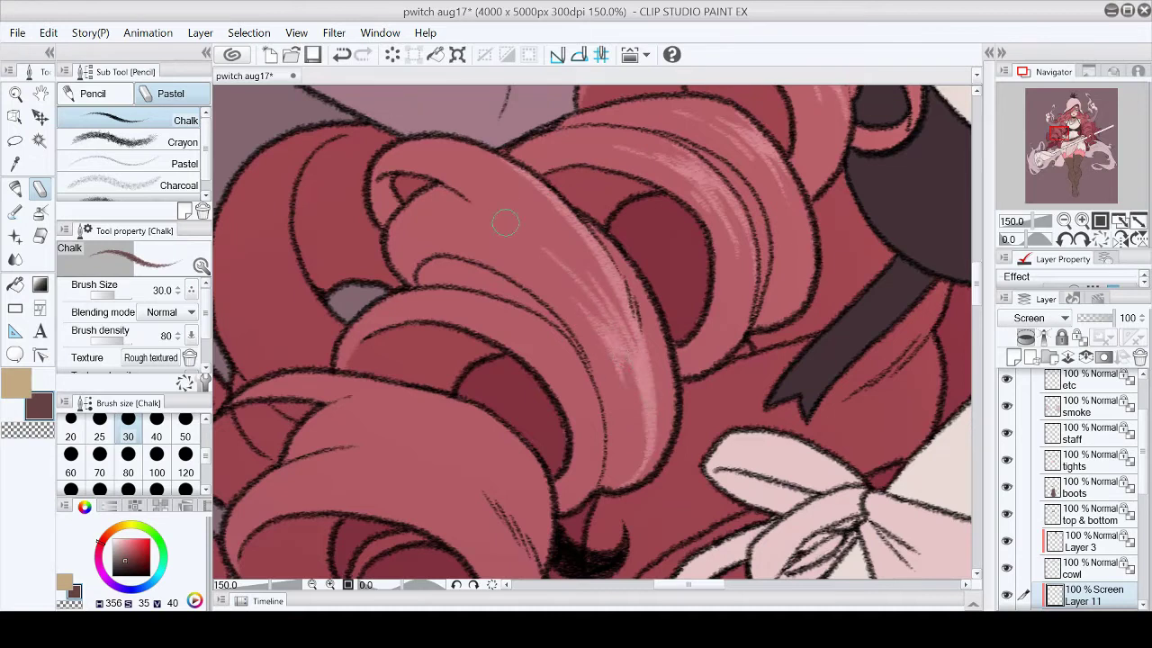
{"action": "mouse_move", "coordinate": [510, 349]}
{"action": "left_mouse_down"}
{"action": "mouse_move", "coordinate": [567, 396]}
{"action": "mouse_move", "coordinate": [560, 362]}
{"action": "left_mouse_up"}
{"action": "key", "text": "c"}
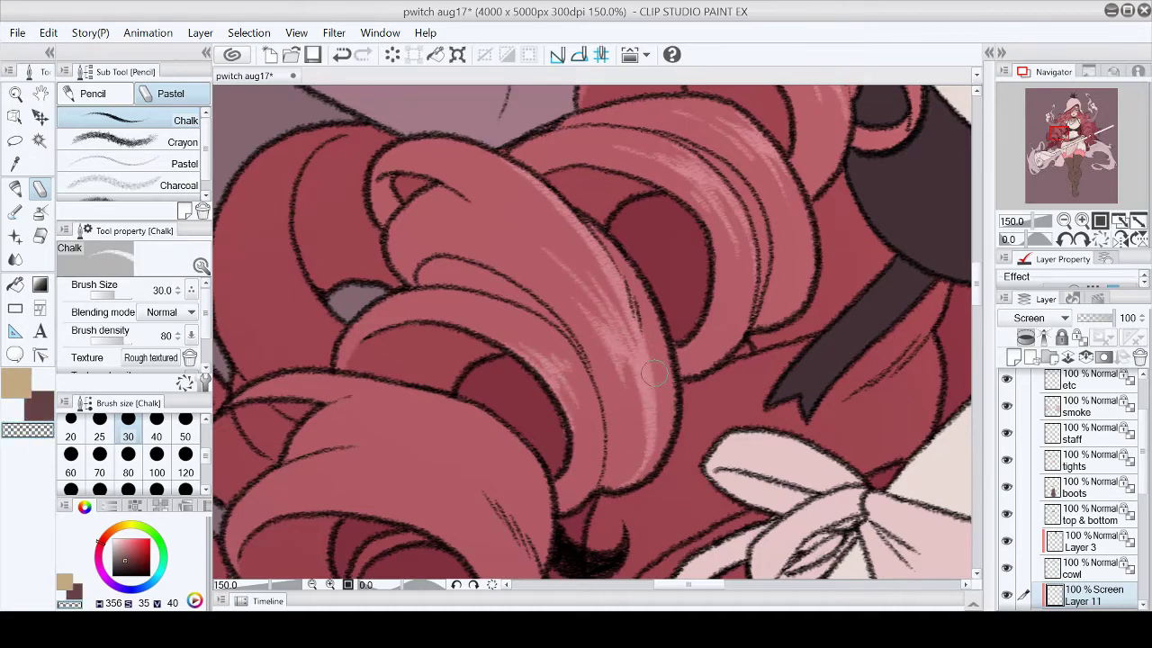
{"action": "key", "text": "c"}
Step: Brush chalk highlights onto the fourth hair coil, along its upper edge and around its opening
{"action": "left_click_drag", "start_coordinate": [538, 192], "coordinate": [620, 275]}
{"action": "mouse_move", "coordinate": [638, 331]}
{"action": "left_mouse_down"}
{"action": "mouse_move", "coordinate": [610, 335]}
{"action": "mouse_move", "coordinate": [620, 361]}
{"action": "left_mouse_up"}
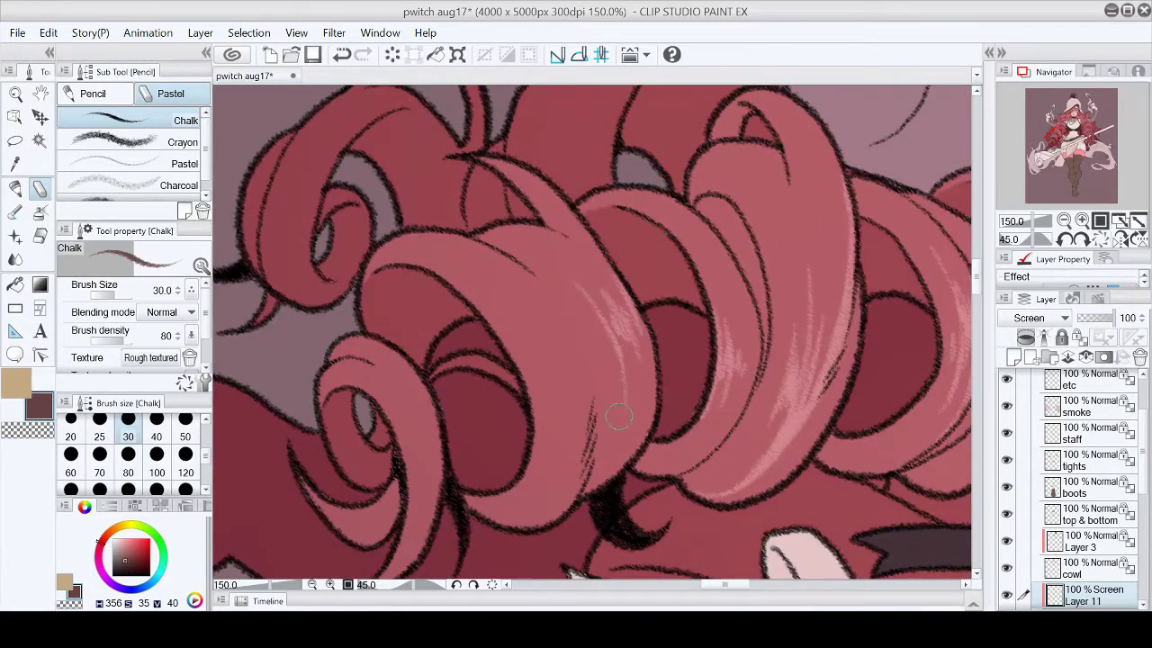
{"action": "key", "text": "-"}
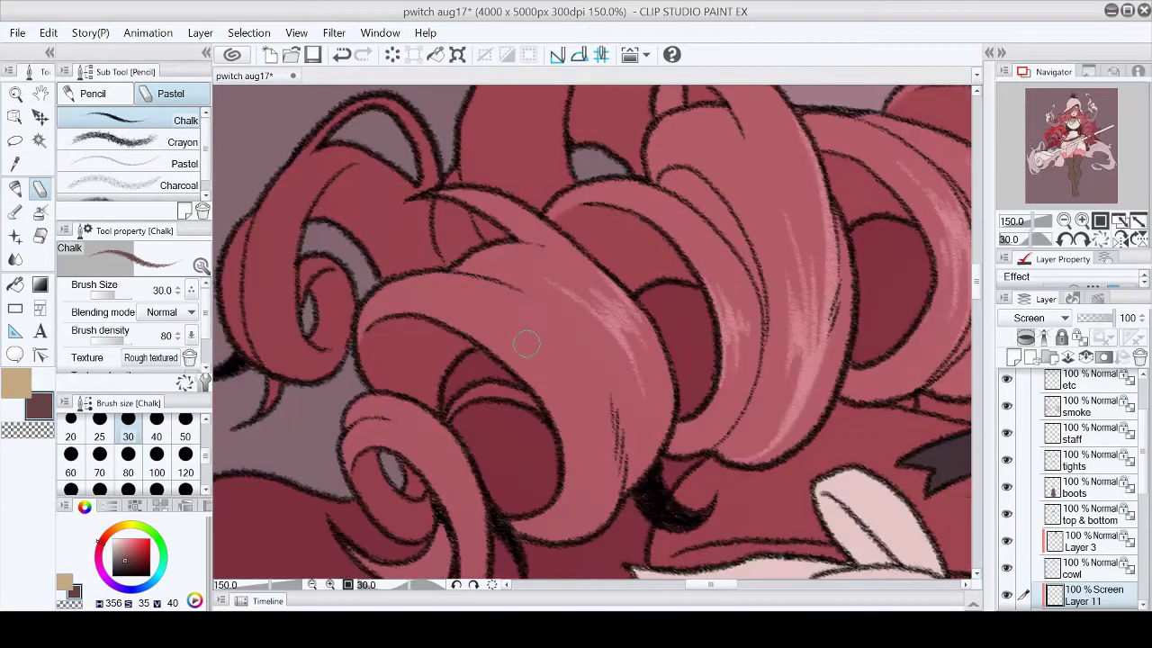
{"action": "mouse_move", "coordinate": [544, 367]}
{"action": "left_mouse_down"}
{"action": "mouse_move", "coordinate": [533, 334]}
{"action": "mouse_move", "coordinate": [576, 361]}
{"action": "mouse_move", "coordinate": [531, 355]}
{"action": "left_mouse_up"}
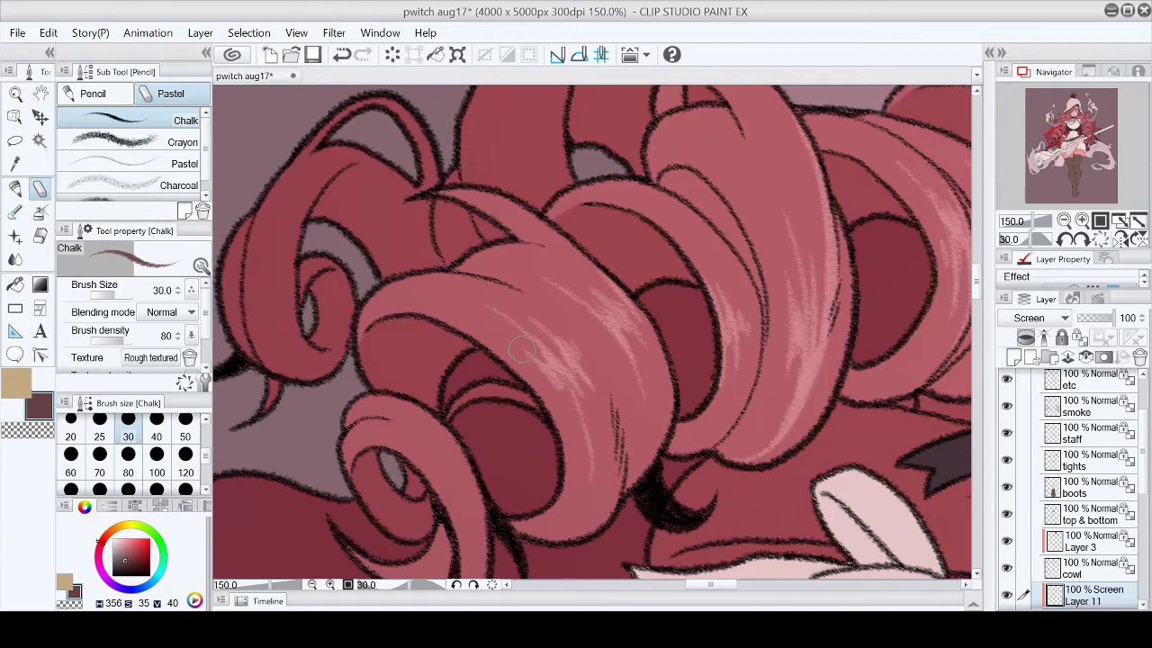
Step: Brush chalk highlights down the small spiral curl at the end of the coiled lock
{"action": "key", "text": "minus"}
{"action": "key", "text": "minus"}
{"action": "key", "text": "asciicircum"}
{"action": "key", "text": "asciicircum"}
{"action": "key", "text": "asciicircum"}
{"action": "mouse_move", "coordinate": [536, 229]}
{"action": "left_mouse_down"}
{"action": "mouse_move", "coordinate": [567, 270]}
{"action": "mouse_move", "coordinate": [555, 345]}
{"action": "left_mouse_up"}
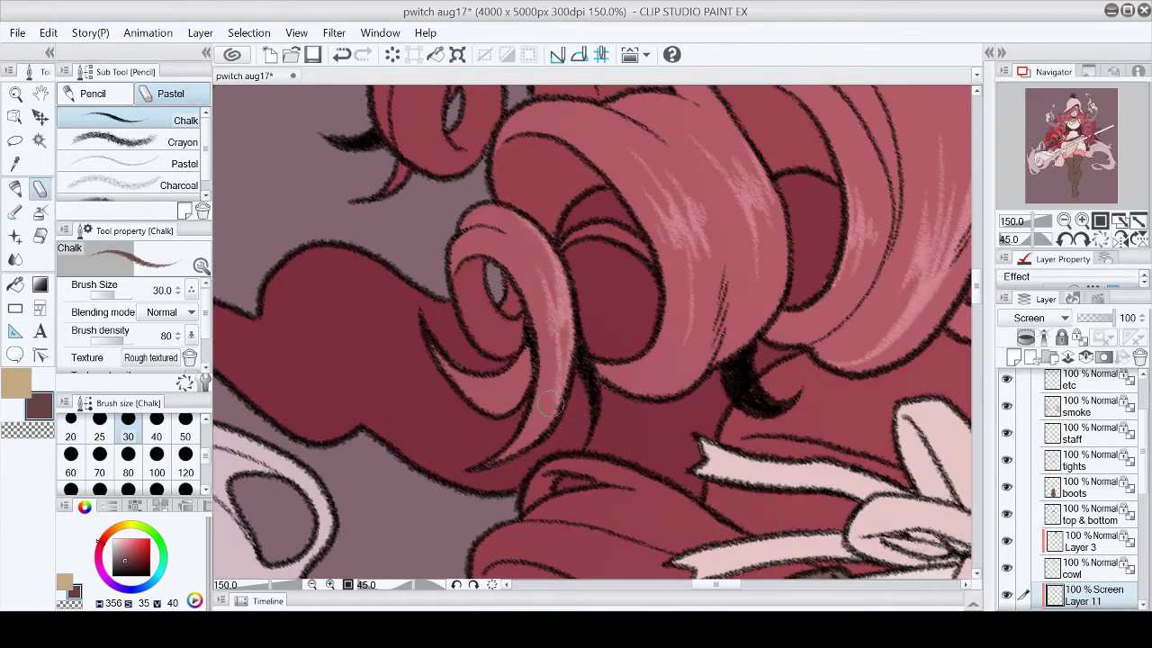
Step: Brush chalk highlights along the edge and middle of the thick hair lock beside the neck, under the eye left uncovered
{"action": "key", "text": "ctrl+0"}
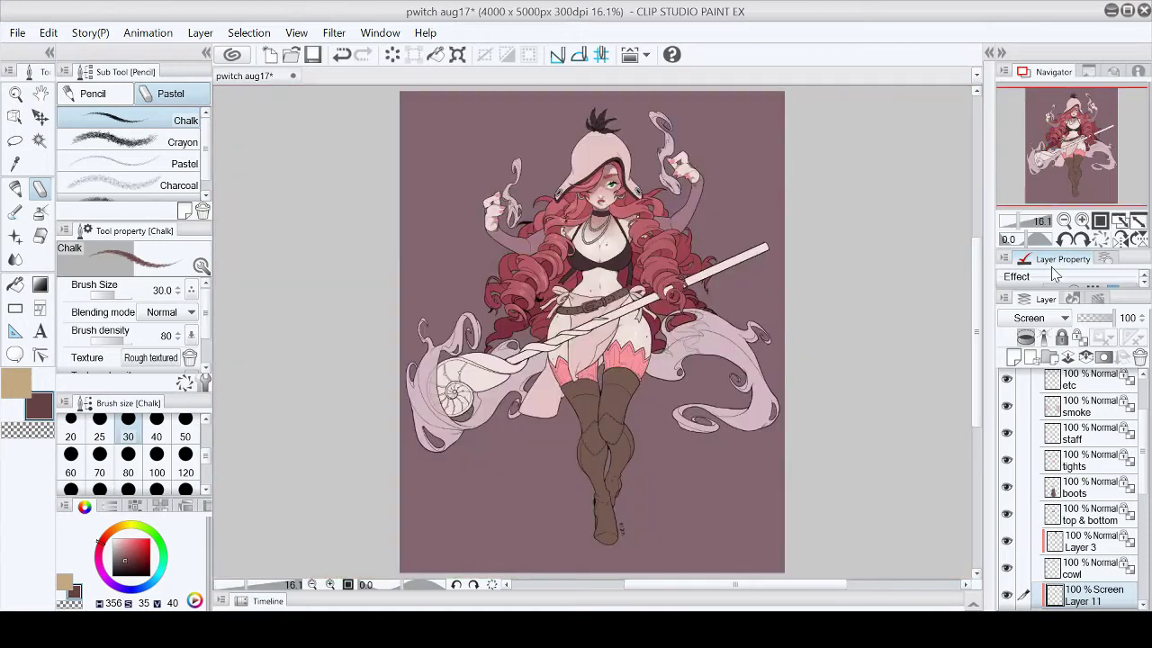
{"action": "scroll", "coordinate": [594, 297], "scroll_direction": "up", "scroll_amount": 8}
{"action": "key", "text": "asciicircum"}
{"action": "key", "text": "asciicircum"}
{"action": "key", "text": "asciicircum"}
{"action": "key", "text": "asciicircum"}
{"action": "key", "text": "asciicircum"}
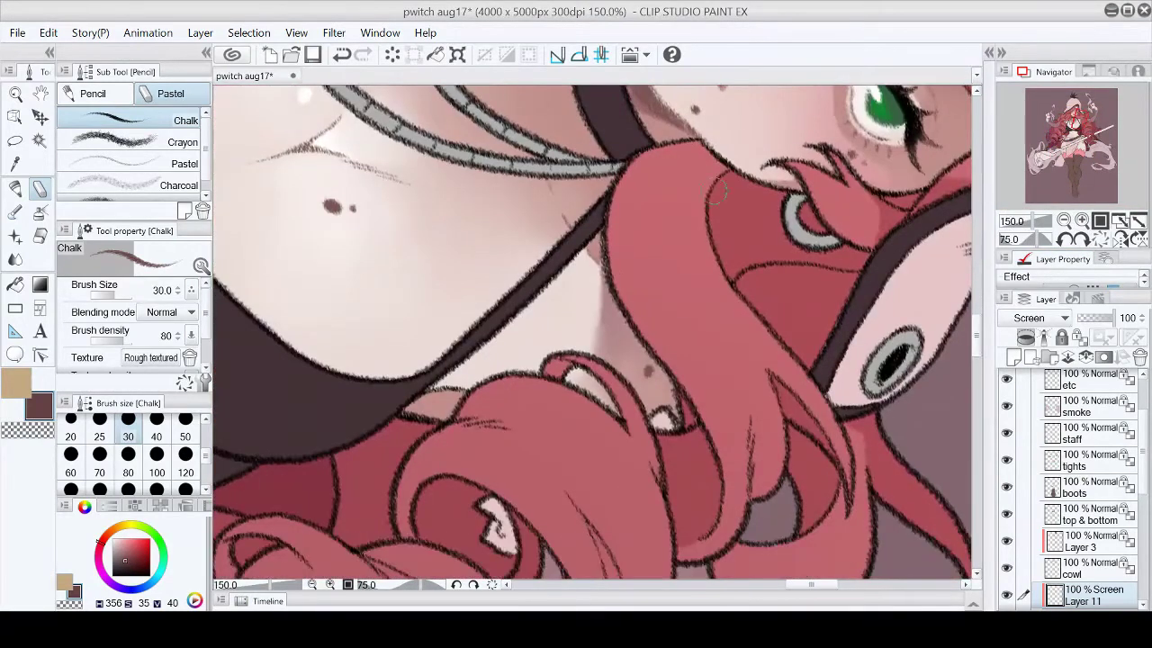
{"action": "mouse_move", "coordinate": [705, 186]}
{"action": "left_mouse_down"}
{"action": "mouse_move", "coordinate": [724, 313]}
{"action": "mouse_move", "coordinate": [769, 389]}
{"action": "left_mouse_up"}
{"action": "left_click_drag", "start_coordinate": [700, 211], "coordinate": [710, 245]}
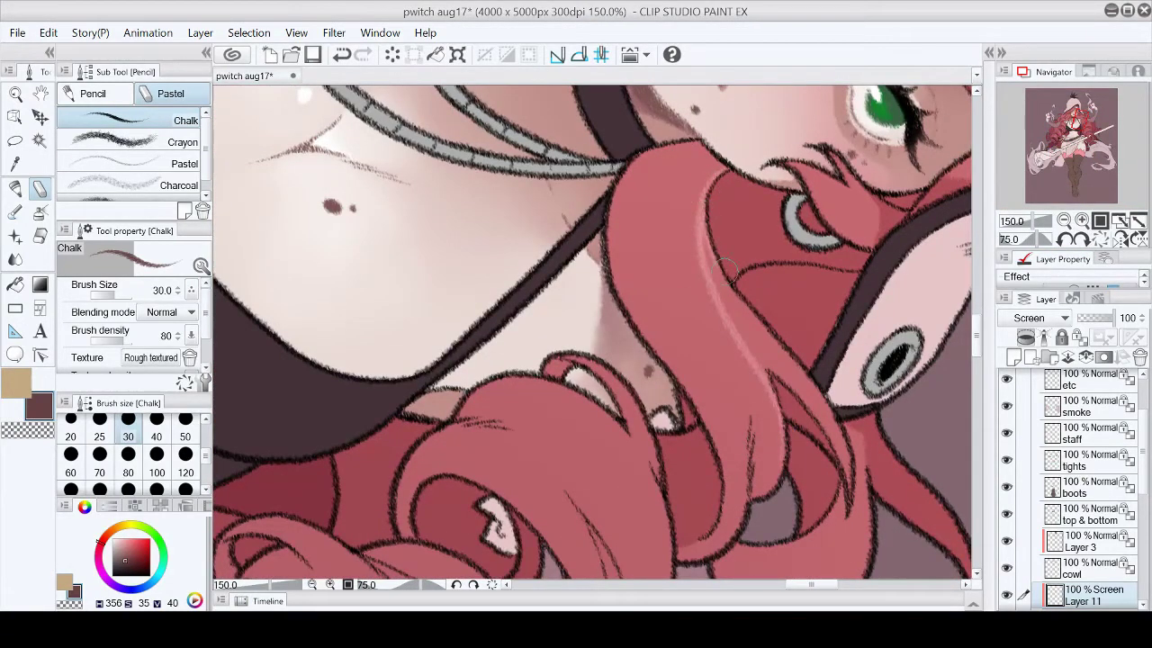
{"action": "left_click", "coordinate": [342, 56]}
{"action": "left_click_drag", "start_coordinate": [668, 236], "coordinate": [744, 440]}
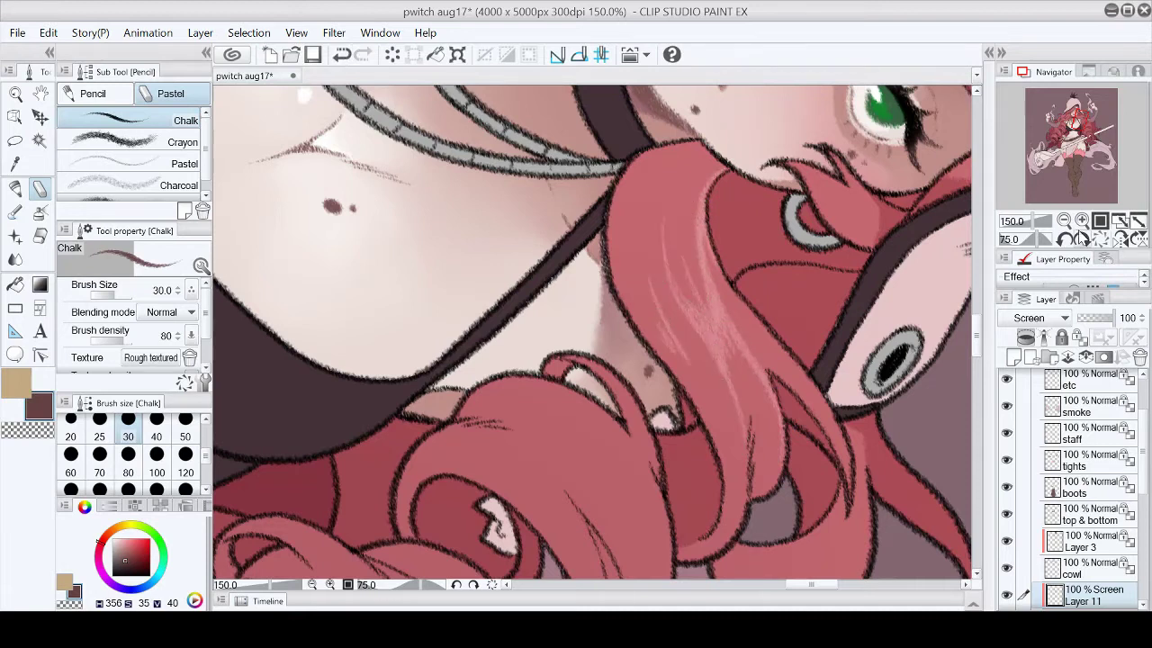
Step: Brush chalk highlights onto the first coil below that lock, undoing the misplaced stroke
{"action": "left_click", "coordinate": [1081, 238]}
{"action": "left_click", "coordinate": [1080, 239]}
{"action": "left_click", "coordinate": [1081, 238]}
{"action": "left_click_drag", "start_coordinate": [678, 167], "coordinate": [632, 360]}
{"action": "key", "text": "ctrl+z"}
{"action": "left_click_drag", "start_coordinate": [628, 225], "coordinate": [608, 315]}
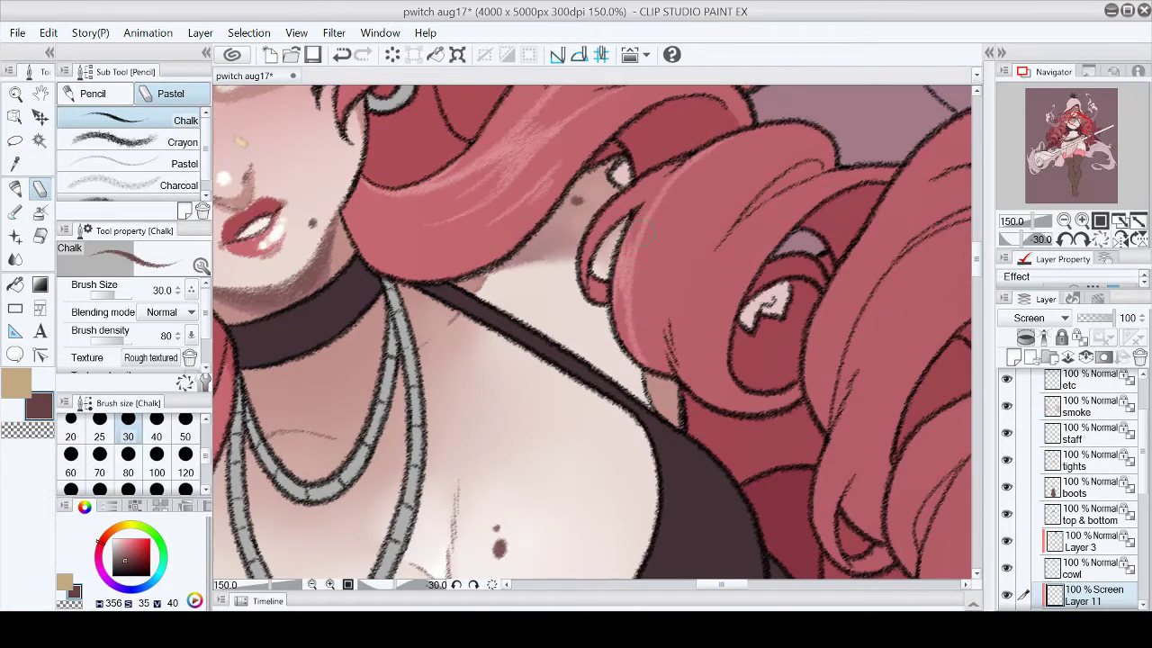
{"action": "left_click_drag", "start_coordinate": [711, 209], "coordinate": [676, 259]}
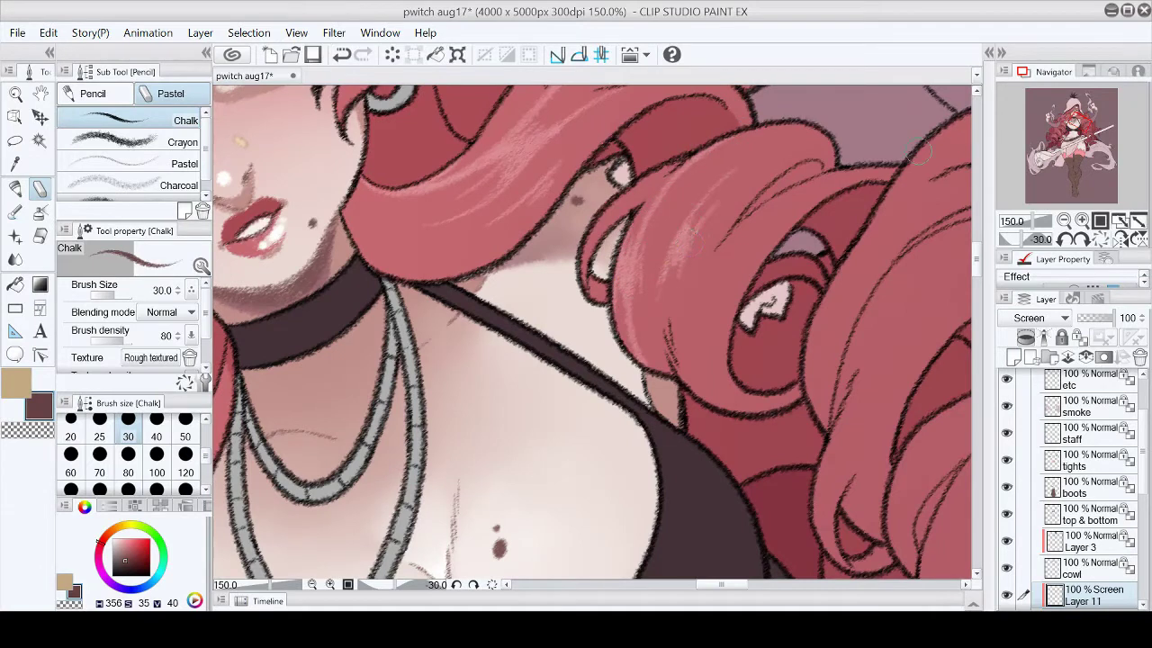
Step: Brush chalk highlights across the second coil on the same side, following its curve above the opening
{"action": "left_click", "coordinate": [1073, 135]}
{"action": "left_click", "coordinate": [1080, 239]}
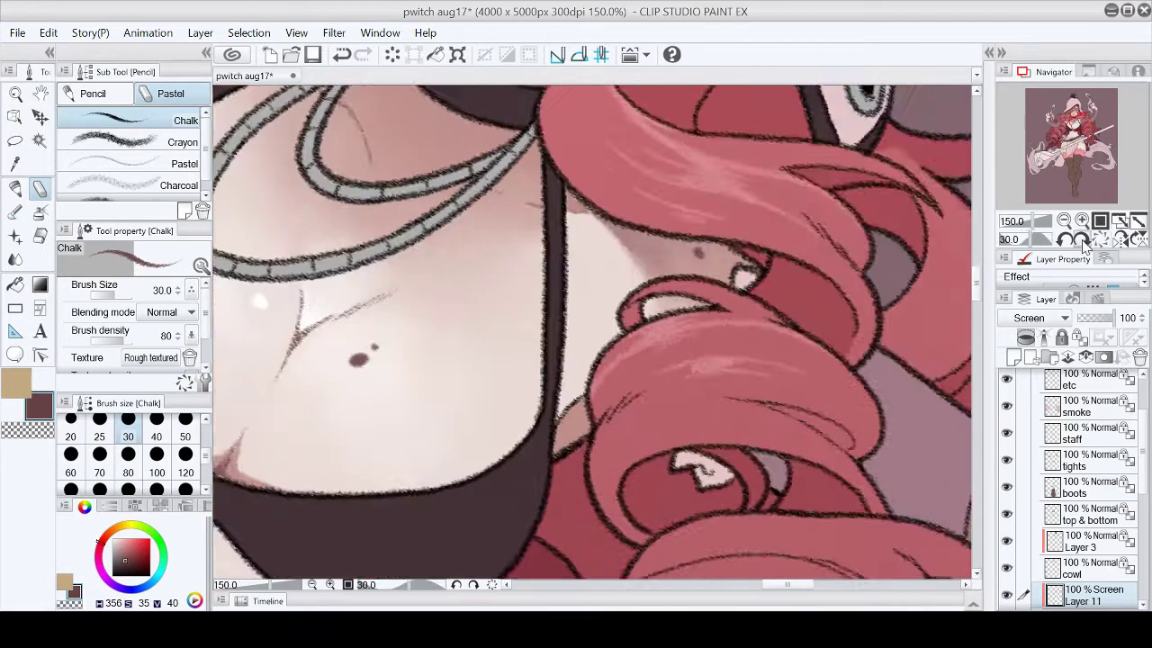
{"action": "left_click", "coordinate": [1085, 243]}
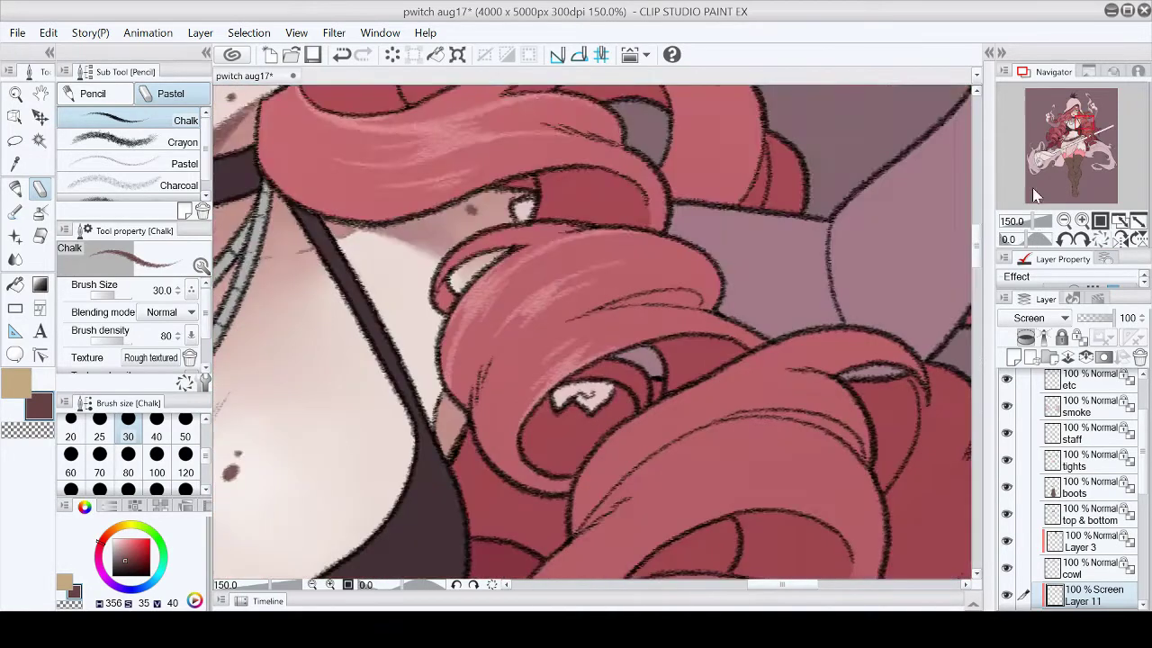
{"action": "left_click", "coordinate": [1034, 195]}
{"action": "left_click", "coordinate": [1081, 239]}
{"action": "left_click", "coordinate": [1070, 242]}
{"action": "left_click", "coordinate": [1070, 241]}
{"action": "left_click_drag", "start_coordinate": [538, 259], "coordinate": [583, 398]}
{"action": "left_click_drag", "start_coordinate": [583, 286], "coordinate": [560, 315]}
{"action": "mouse_move", "coordinate": [576, 270]}
{"action": "left_mouse_down"}
{"action": "mouse_move", "coordinate": [603, 392]}
{"action": "mouse_move", "coordinate": [625, 232]}
{"action": "left_mouse_up"}
{"action": "key", "text": "ctrl+shift+0"}
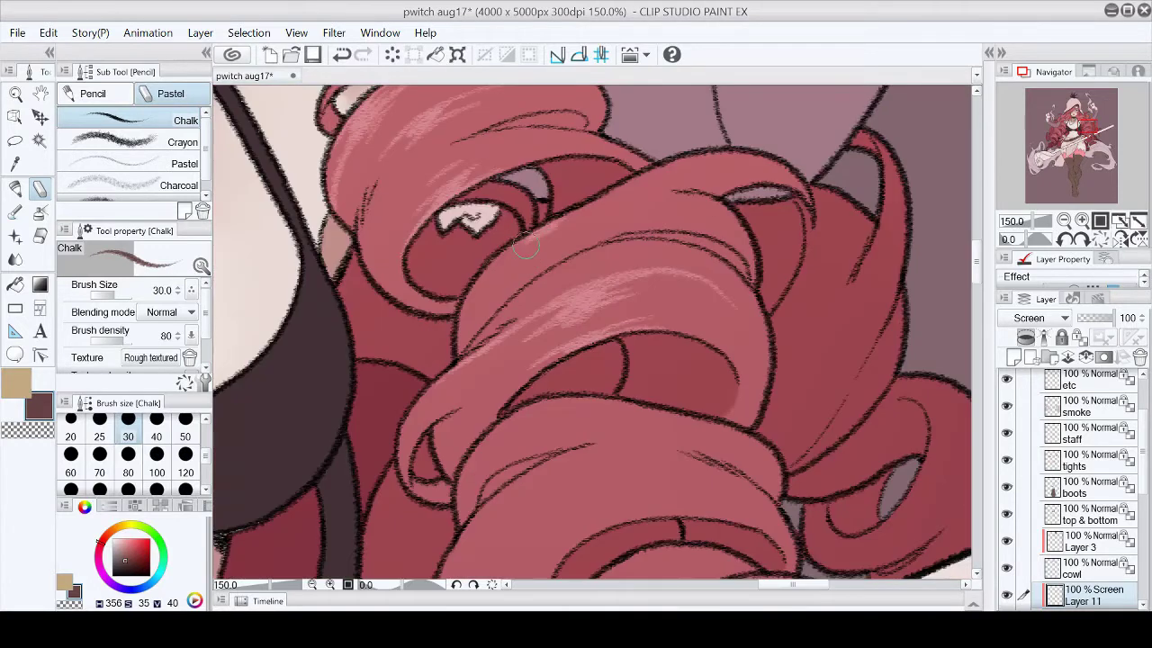
Step: Brush chalk highlights across the middle of the third coil, near its inner opening
{"action": "left_click", "coordinate": [1071, 241]}
{"action": "left_click", "coordinate": [1071, 241]}
{"action": "left_click", "coordinate": [1070, 242]}
{"action": "left_click", "coordinate": [1071, 241]}
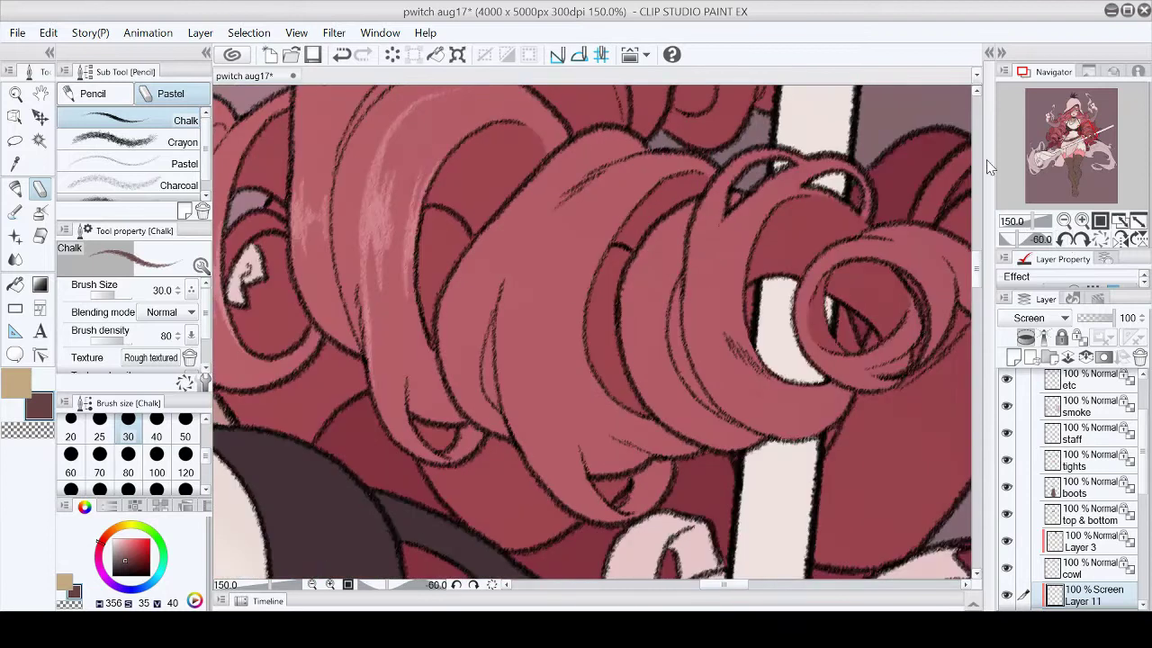
{"action": "key", "text": "asciicircum"}
{"action": "left_click_drag", "start_coordinate": [576, 225], "coordinate": [603, 383]}
{"action": "left_click_drag", "start_coordinate": [554, 274], "coordinate": [557, 378]}
{"action": "mouse_move", "coordinate": [567, 297]}
{"action": "left_mouse_down"}
{"action": "mouse_move", "coordinate": [546, 317]}
{"action": "mouse_move", "coordinate": [545, 365]}
{"action": "mouse_move", "coordinate": [547, 220]}
{"action": "left_mouse_up"}
Step: Brush chalk highlights along the upper edge of the third coil
{"action": "key", "text": "ctrl+shift+0"}
{"action": "key", "text": "asciicircum"}
{"action": "key", "text": "asciicircum"}
{"action": "key", "text": "asciicircum"}
{"action": "key", "text": "asciicircum"}
{"action": "left_click_drag", "start_coordinate": [711, 238], "coordinate": [747, 320]}
{"action": "mouse_move", "coordinate": [684, 261]}
{"action": "left_mouse_down"}
{"action": "mouse_move", "coordinate": [729, 351]}
{"action": "mouse_move", "coordinate": [736, 339]}
{"action": "left_mouse_up"}
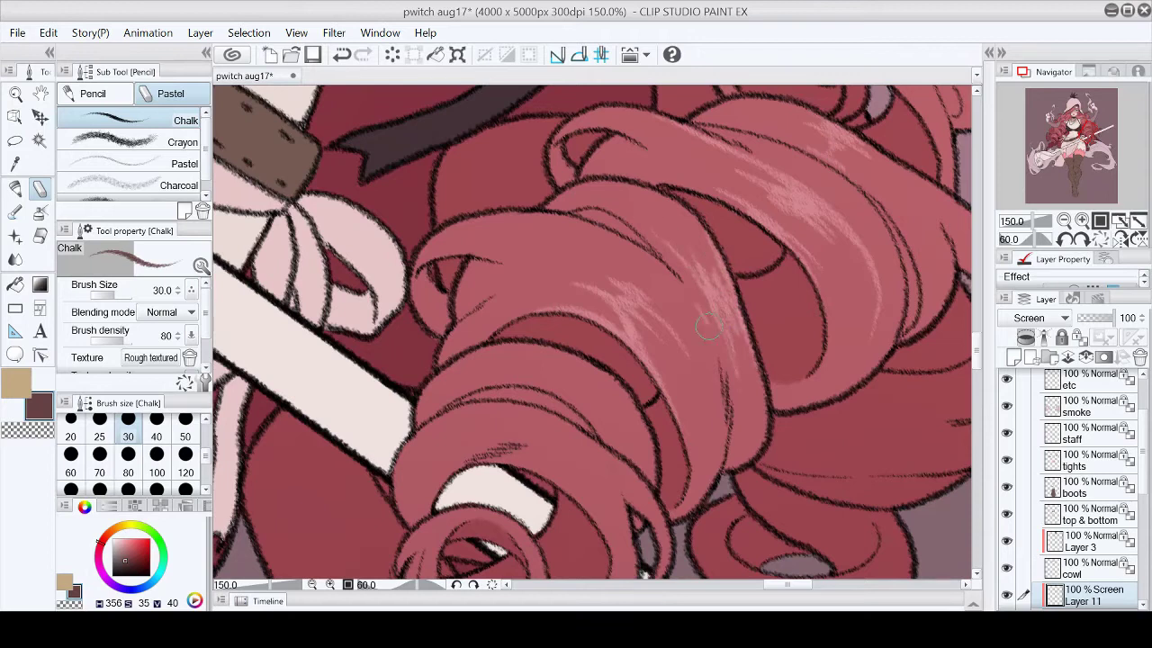
Step: Brush chalk highlights onto the lowest coil's bands and the curl tip hanging in front of the staff
{"action": "key", "text": "ctrl+shift+0"}
{"action": "left_click_drag", "start_coordinate": [621, 288], "coordinate": [601, 296]}
{"action": "left_click_drag", "start_coordinate": [720, 211], "coordinate": [621, 286]}
{"action": "mouse_move", "coordinate": [684, 232]}
{"action": "left_mouse_down"}
{"action": "mouse_move", "coordinate": [618, 341]}
{"action": "mouse_move", "coordinate": [608, 383]}
{"action": "left_mouse_up"}
{"action": "mouse_move", "coordinate": [657, 245]}
{"action": "left_mouse_down"}
{"action": "mouse_move", "coordinate": [603, 298]}
{"action": "mouse_move", "coordinate": [635, 300]}
{"action": "left_mouse_up"}
{"action": "mouse_move", "coordinate": [792, 369]}
{"action": "left_mouse_down"}
{"action": "mouse_move", "coordinate": [819, 429]}
{"action": "mouse_move", "coordinate": [846, 428]}
{"action": "left_mouse_up"}
{"action": "mouse_move", "coordinate": [590, 225]}
{"action": "left_mouse_down"}
{"action": "mouse_move", "coordinate": [630, 187]}
{"action": "mouse_move", "coordinate": [662, 192]}
{"action": "left_mouse_up"}
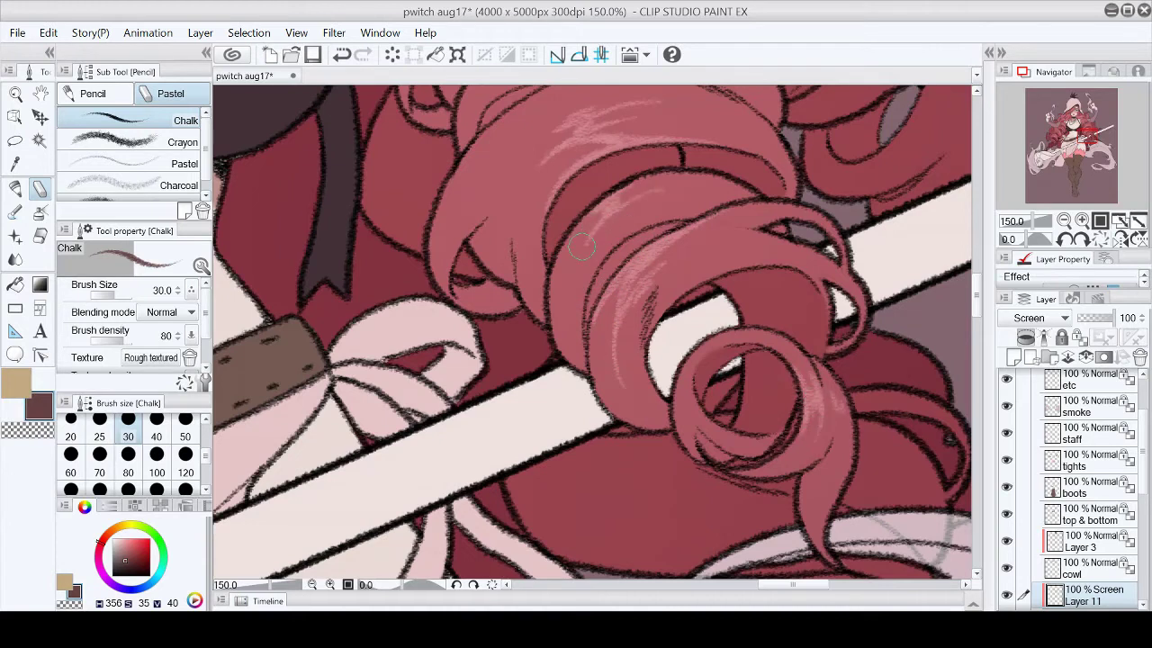
Step: Switch the drawing brush to Crayon at size 30 for work on the hair around the face
{"action": "left_click", "coordinate": [1137, 221]}
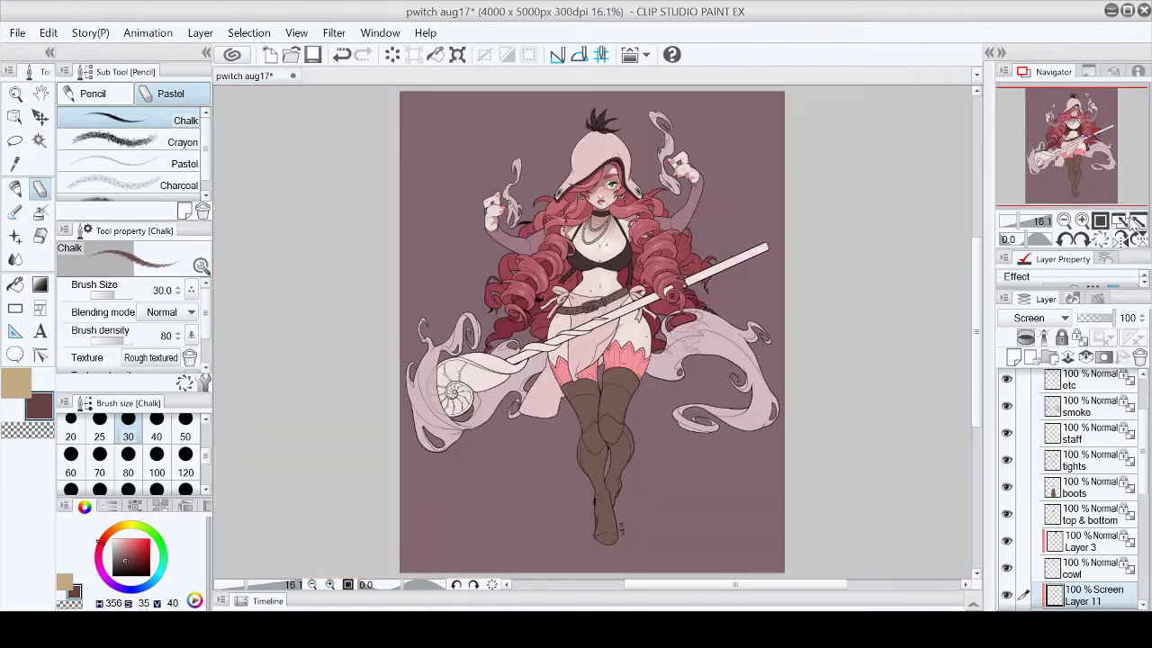
{"action": "left_click", "coordinate": [1083, 221]}
{"action": "left_click", "coordinate": [1070, 110]}
{"action": "left_click", "coordinate": [117, 142]}
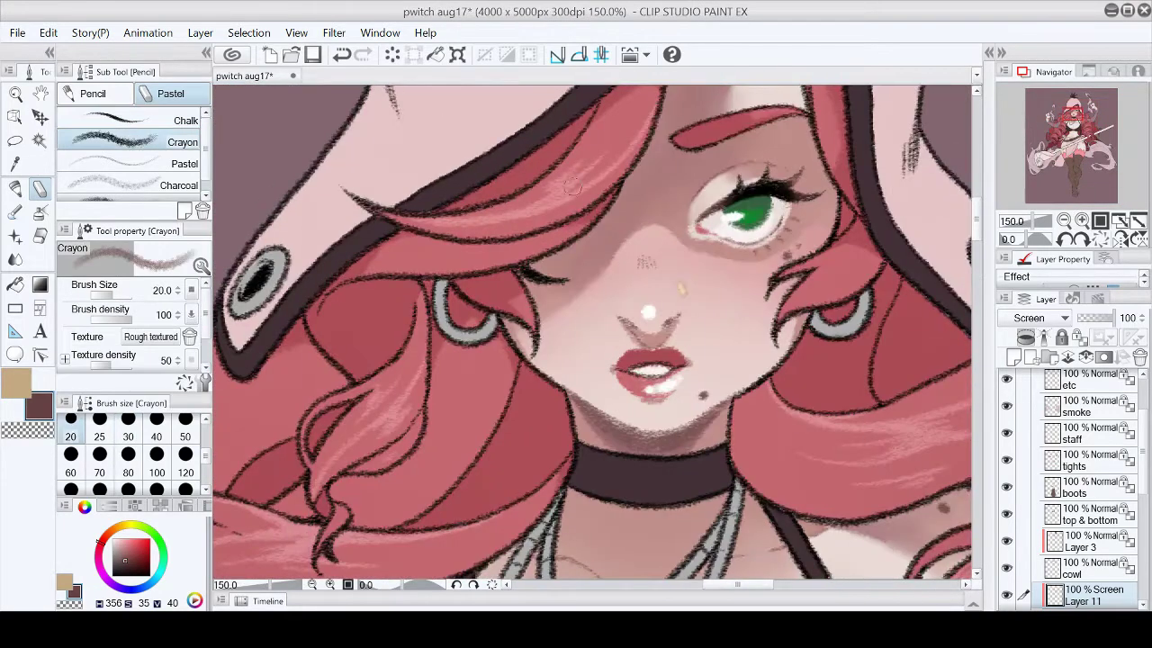
{"action": "left_click", "coordinate": [128, 431]}
Step: Examine the hair highlights down both sets of coils, on the whole figure and around the head at 100%
{"action": "scroll", "coordinate": [369, 248], "scroll_direction": "down", "scroll_amount": 3}
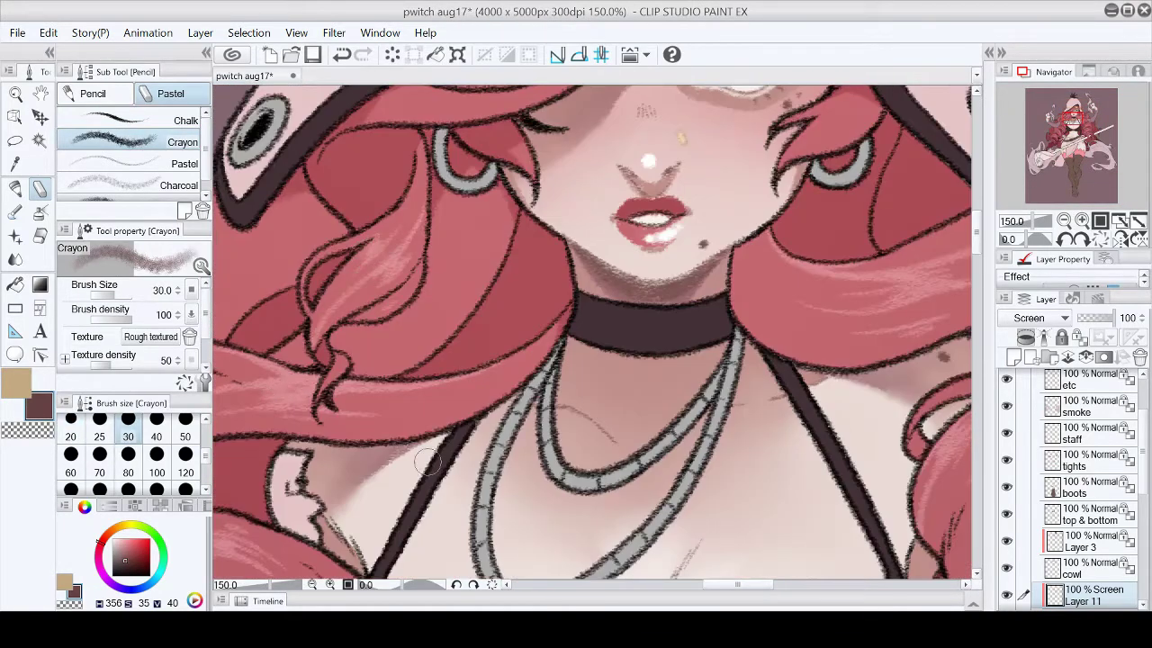
{"action": "scroll", "coordinate": [360, 403], "scroll_direction": "left", "scroll_amount": 5}
{"action": "scroll", "coordinate": [450, 306], "scroll_direction": "down", "scroll_amount": 5}
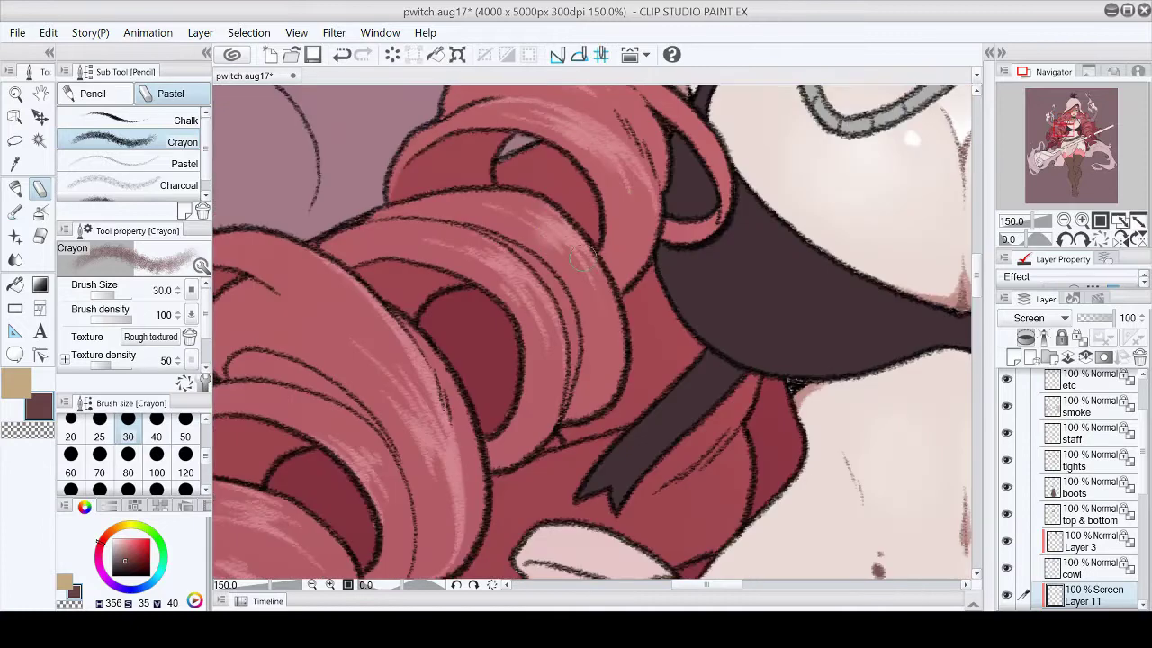
{"action": "scroll", "coordinate": [558, 252], "scroll_direction": "left", "scroll_amount": 5}
{"action": "scroll", "coordinate": [587, 284], "scroll_direction": "down", "scroll_amount": 3}
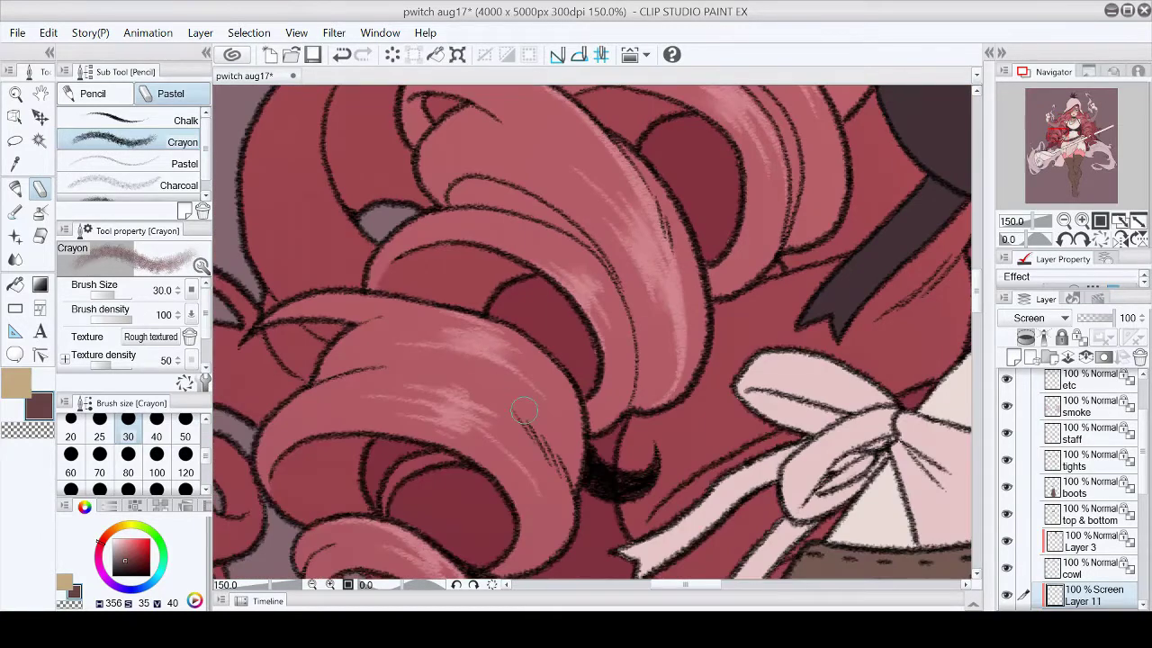
{"action": "scroll", "coordinate": [524, 410], "scroll_direction": "down", "scroll_amount": 5}
{"action": "scroll", "coordinate": [504, 360], "scroll_direction": "right", "scroll_amount": 5}
{"action": "scroll", "coordinate": [477, 288], "scroll_direction": "up", "scroll_amount": 4}
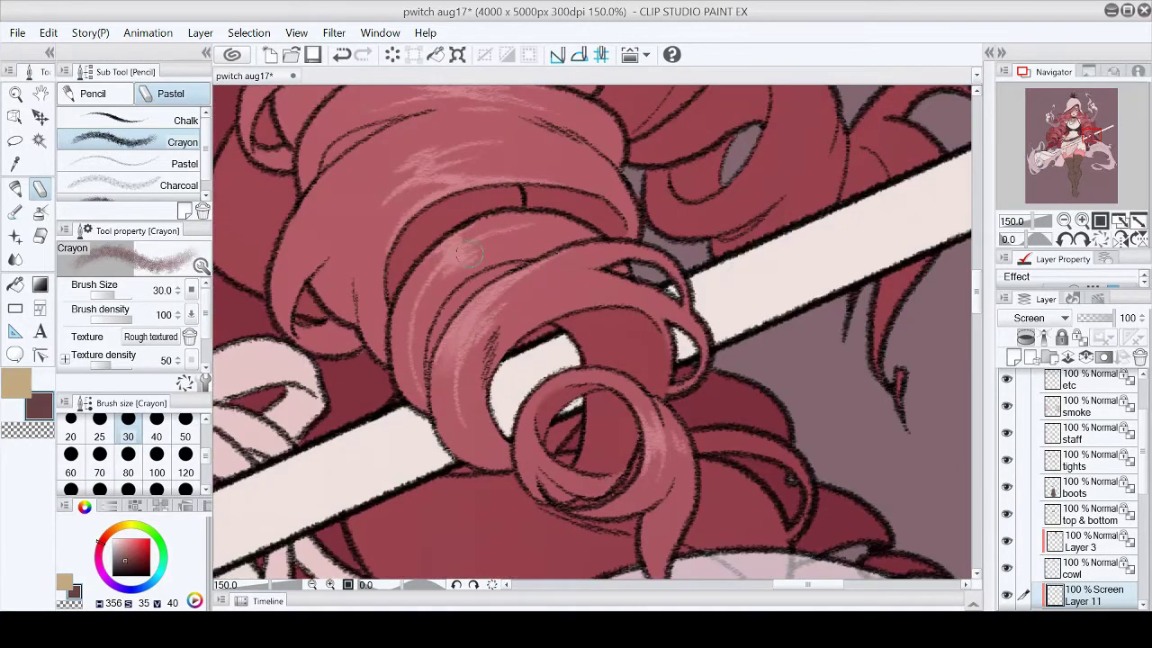
{"action": "scroll", "coordinate": [468, 255], "scroll_direction": "up", "scroll_amount": 6}
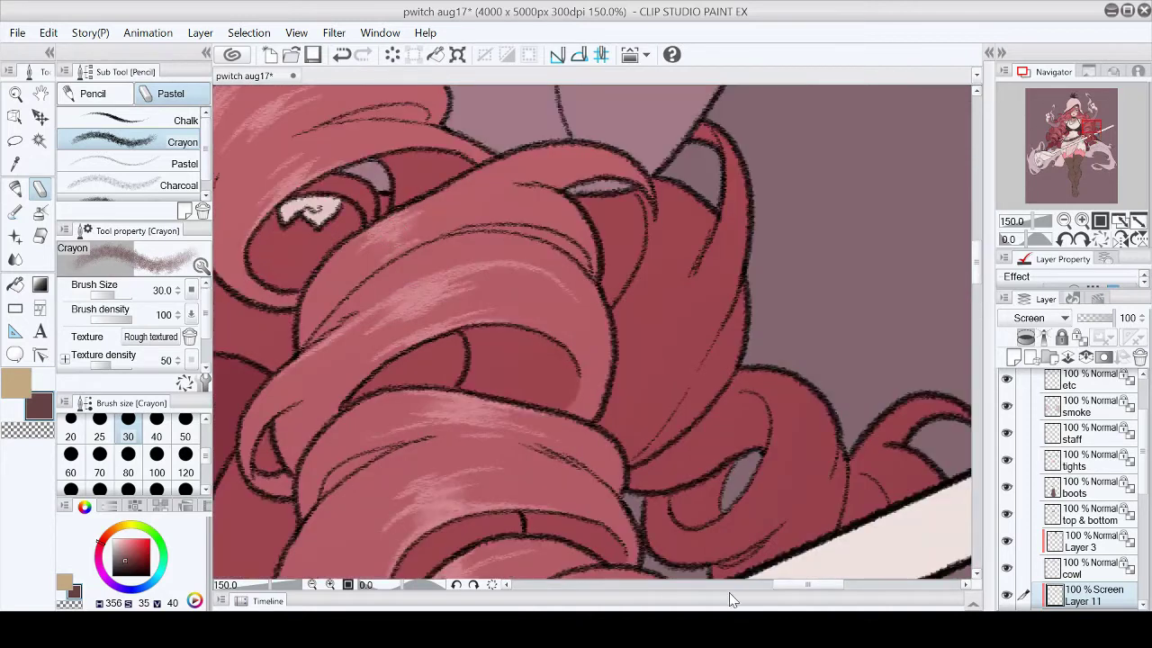
{"action": "scroll", "coordinate": [540, 270], "scroll_direction": "left", "scroll_amount": 6}
{"action": "scroll", "coordinate": [534, 232], "scroll_direction": "up", "scroll_amount": 3}
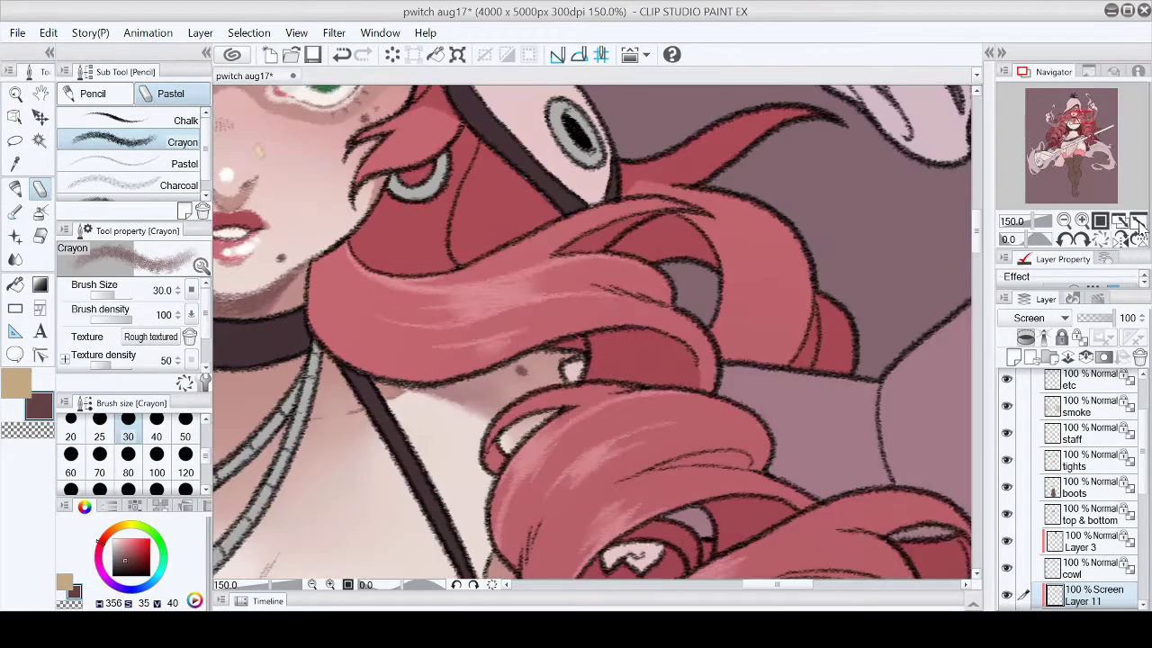
{"action": "left_click", "coordinate": [1099, 221]}
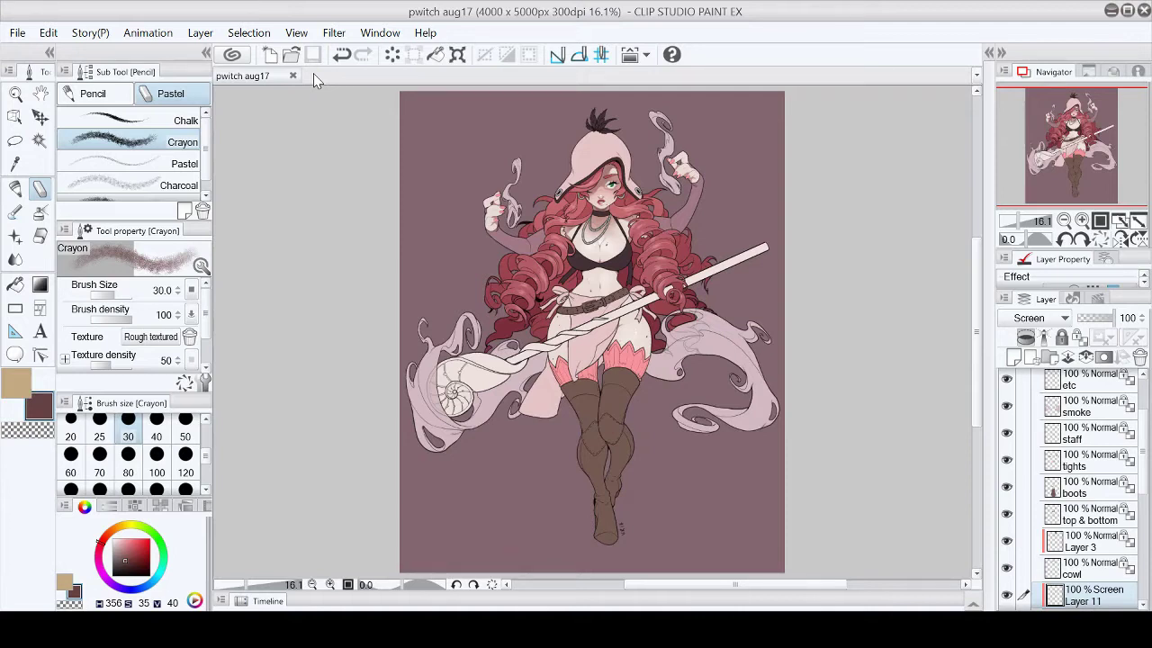
{"action": "key", "text": "ctrl+alt+0"}
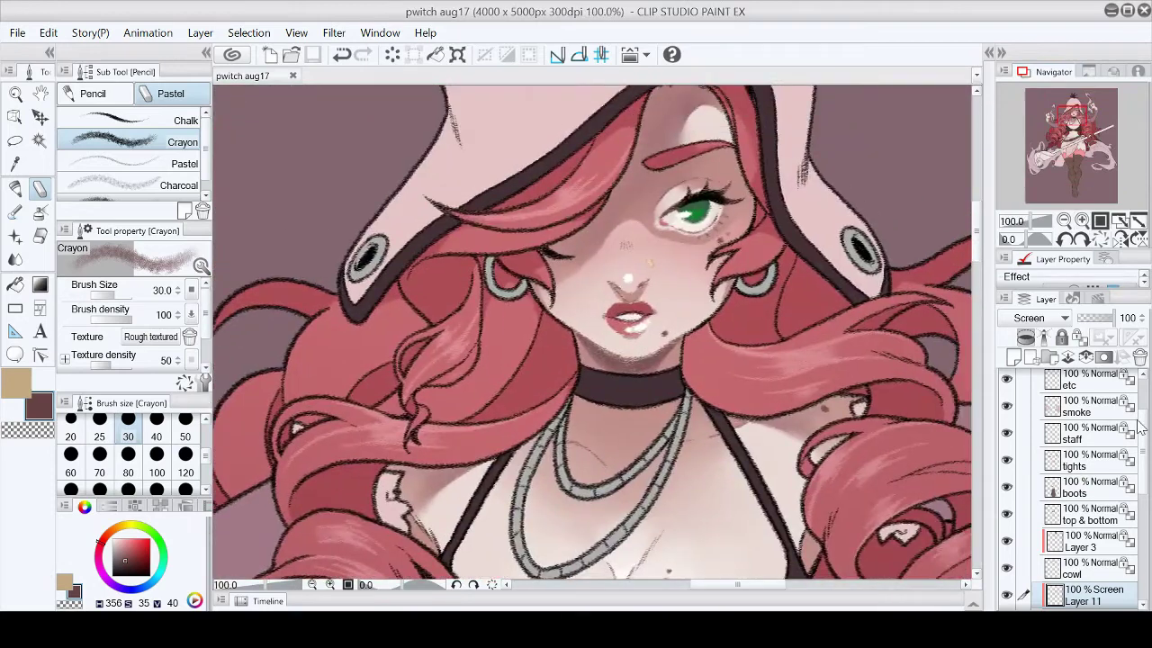
Step: On the lines layer, recolor the coil outlines beside the dark top with a size 60 Fill-in-mono pen in dark red (H350 S60 V30)
{"action": "left_click", "coordinate": [1109, 416]}
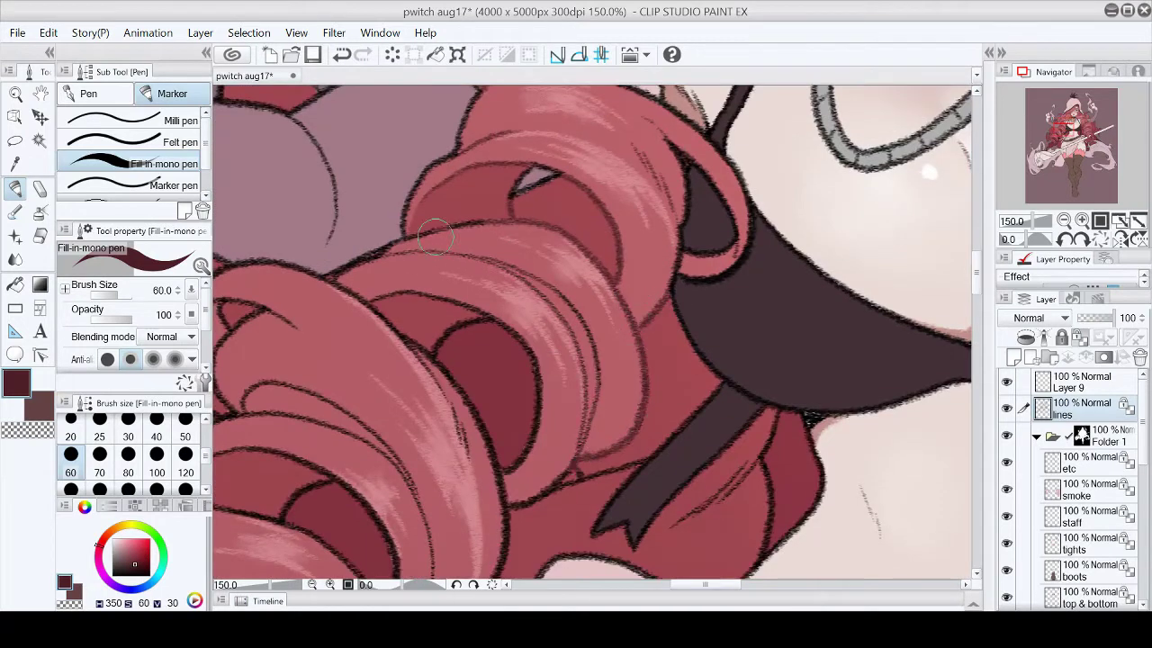
{"action": "mouse_move", "coordinate": [434, 236]}
{"action": "left_mouse_down"}
{"action": "mouse_move", "coordinate": [514, 222]}
{"action": "mouse_move", "coordinate": [404, 255]}
{"action": "mouse_move", "coordinate": [583, 366]}
{"action": "mouse_move", "coordinate": [367, 307]}
{"action": "mouse_move", "coordinate": [534, 380]}
{"action": "mouse_move", "coordinate": [424, 374]}
{"action": "mouse_move", "coordinate": [577, 456]}
{"action": "mouse_move", "coordinate": [634, 459]}
{"action": "left_mouse_up"}
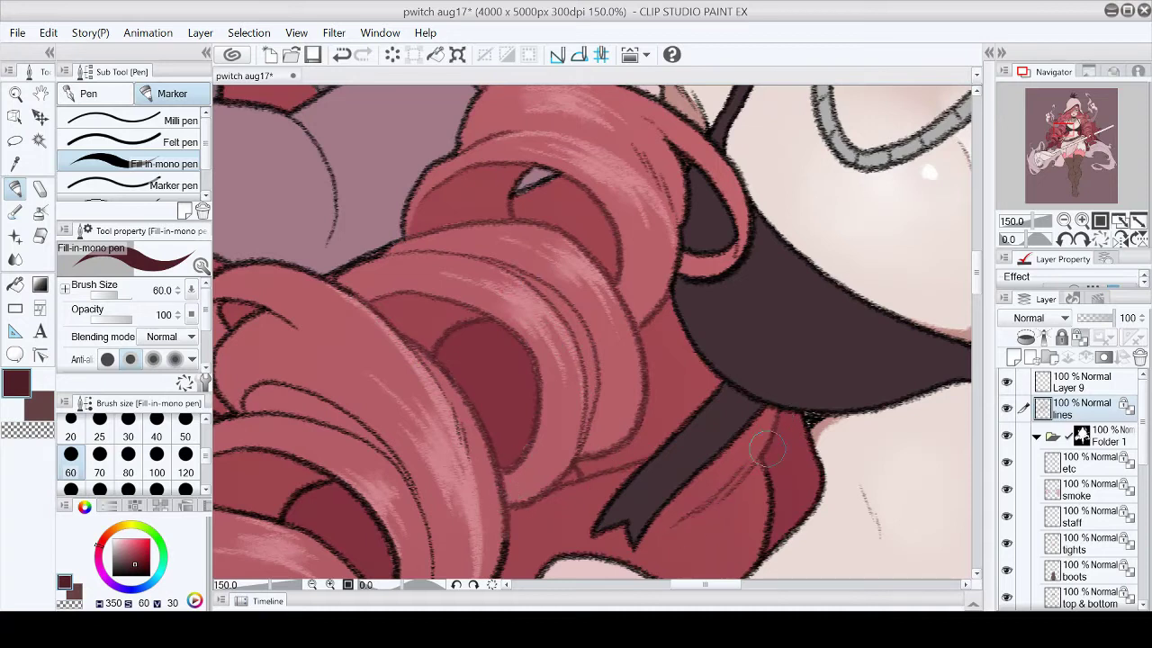
{"action": "left_click_drag", "start_coordinate": [554, 441], "coordinate": [746, 446]}
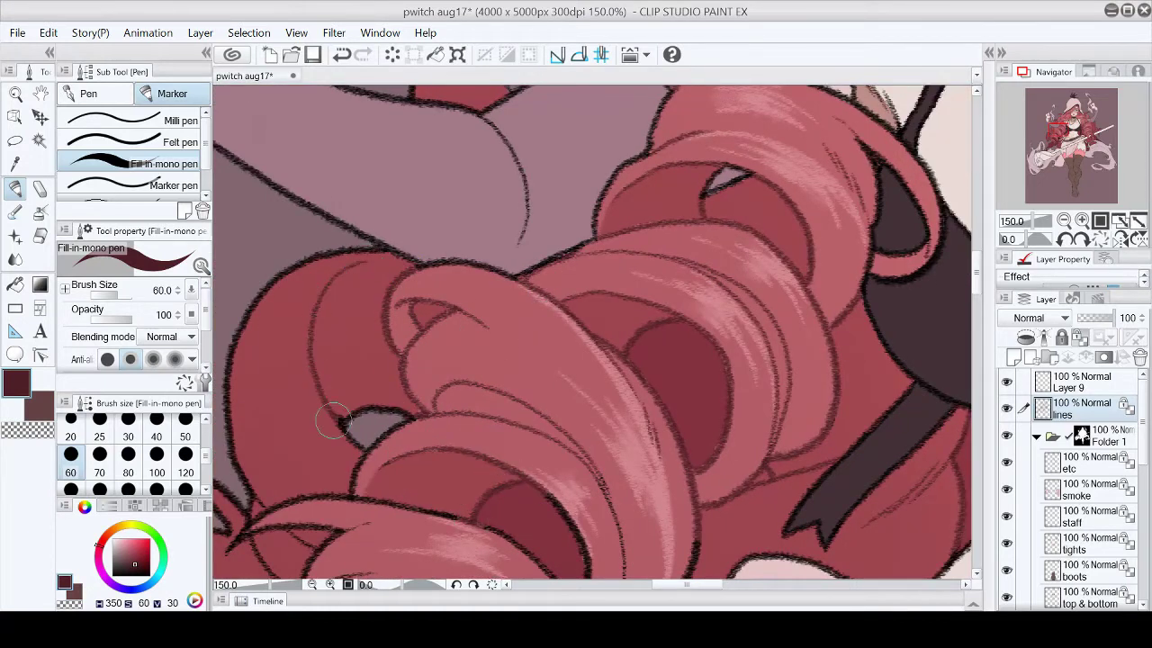
Step: Recolor the inner lines of the lower coils and the outermost curl on the staff head's side dark red
{"action": "scroll", "coordinate": [347, 238], "scroll_direction": "down", "scroll_amount": 3}
{"action": "left_click_drag", "start_coordinate": [576, 405], "coordinate": [640, 434]}
{"action": "scroll", "coordinate": [612, 486], "scroll_direction": "down", "scroll_amount": 2}
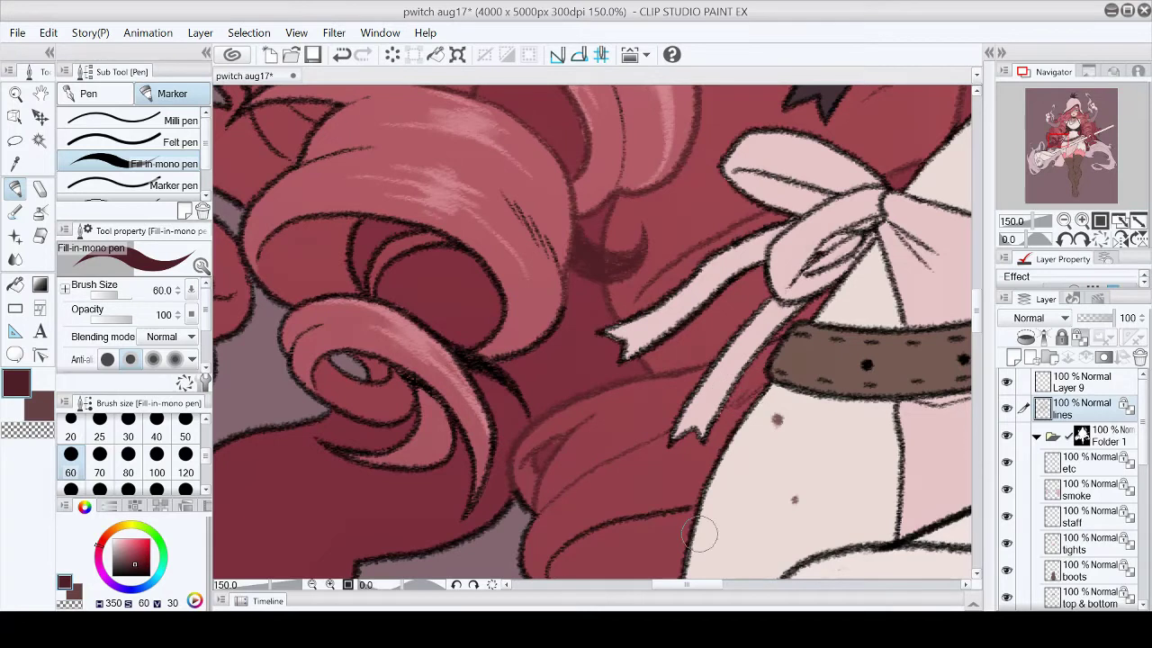
{"action": "scroll", "coordinate": [594, 468], "scroll_direction": "left", "scroll_amount": 2}
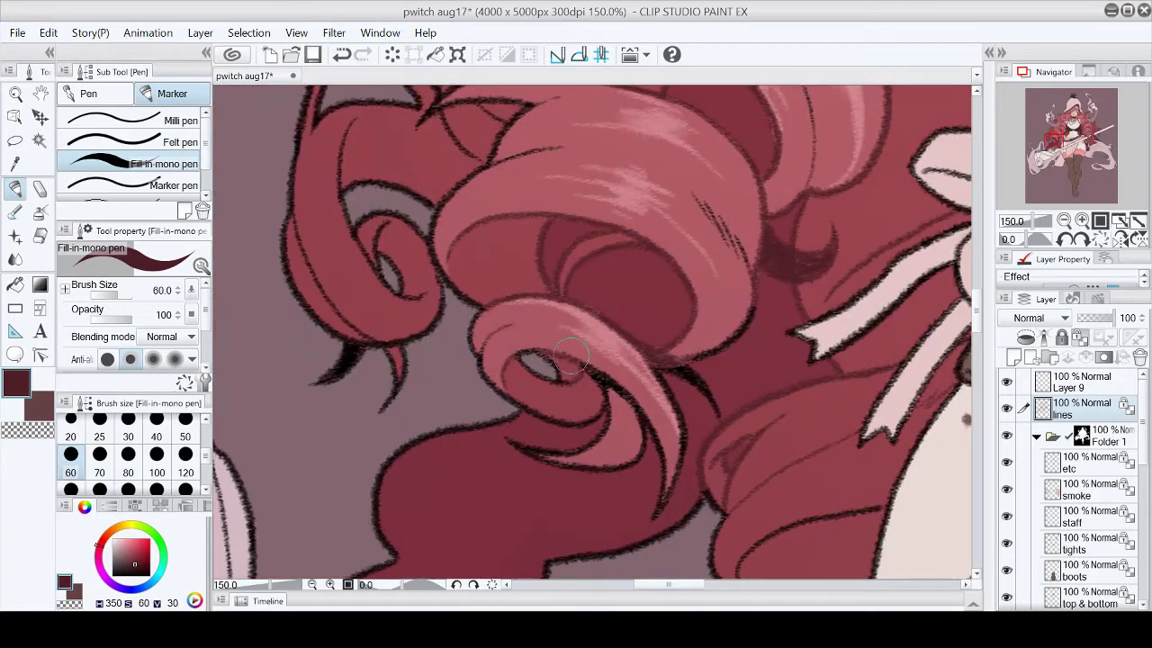
{"action": "scroll", "coordinate": [713, 228], "scroll_direction": "up", "scroll_amount": 1}
{"action": "scroll", "coordinate": [713, 227], "scroll_direction": "left", "scroll_amount": 1}
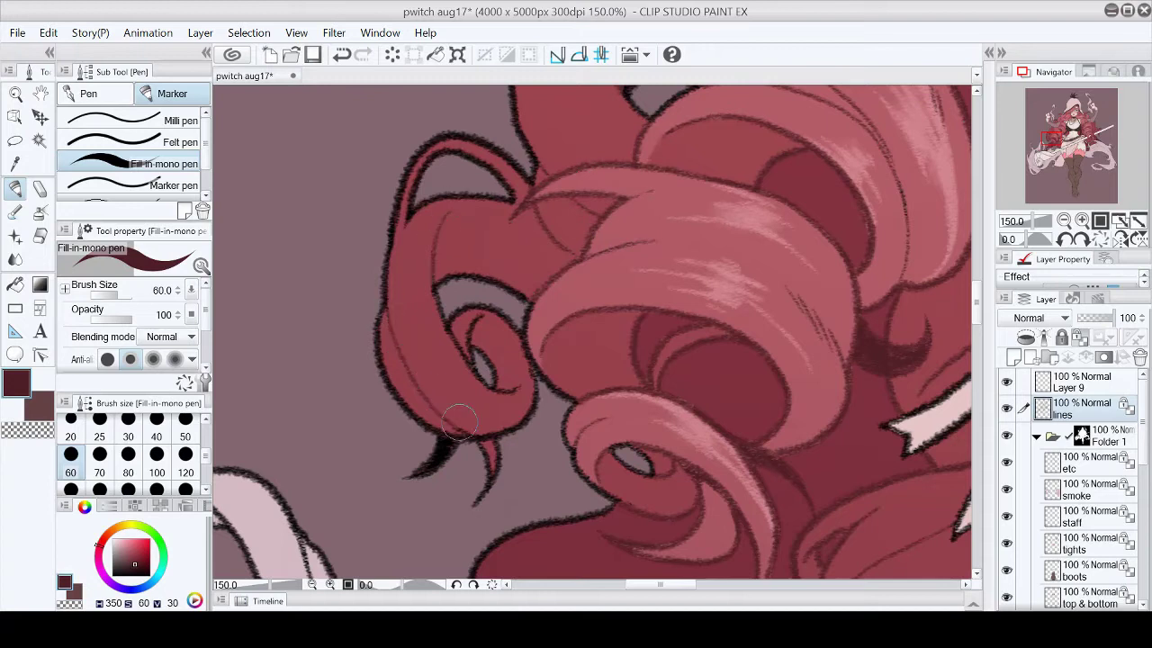
Step: Recolor the lines of the strands beside the face and the first coil on the opposite side dark red
{"action": "left_click", "coordinate": [1136, 217]}
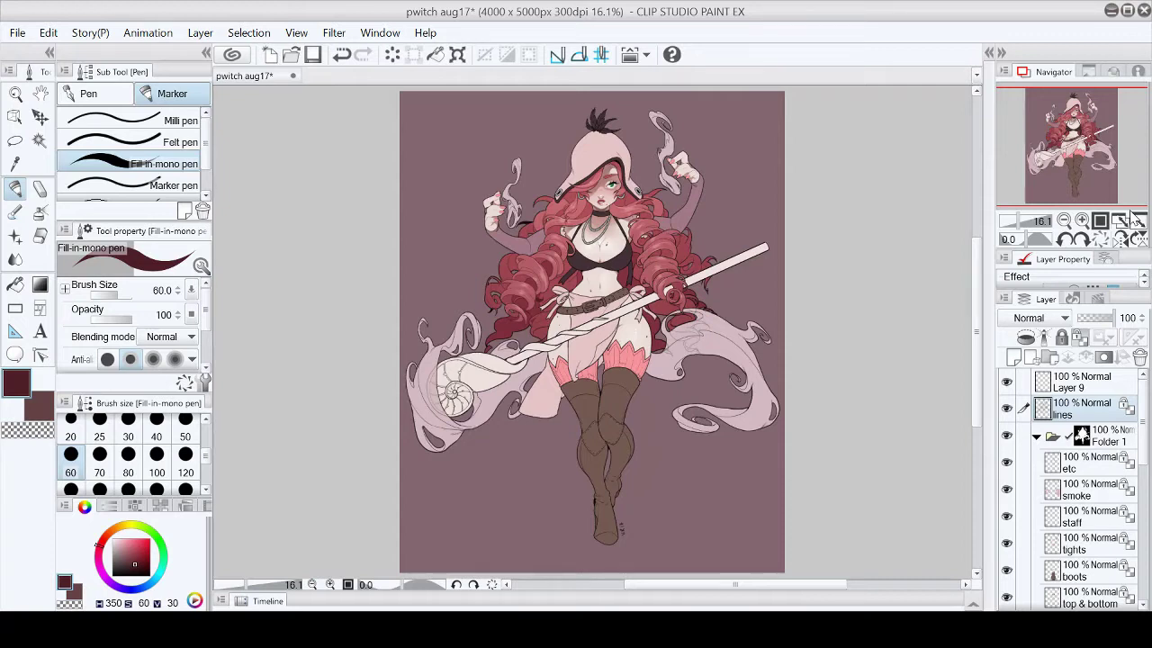
{"action": "scroll", "coordinate": [1082, 122], "scroll_direction": "up", "scroll_amount": 8}
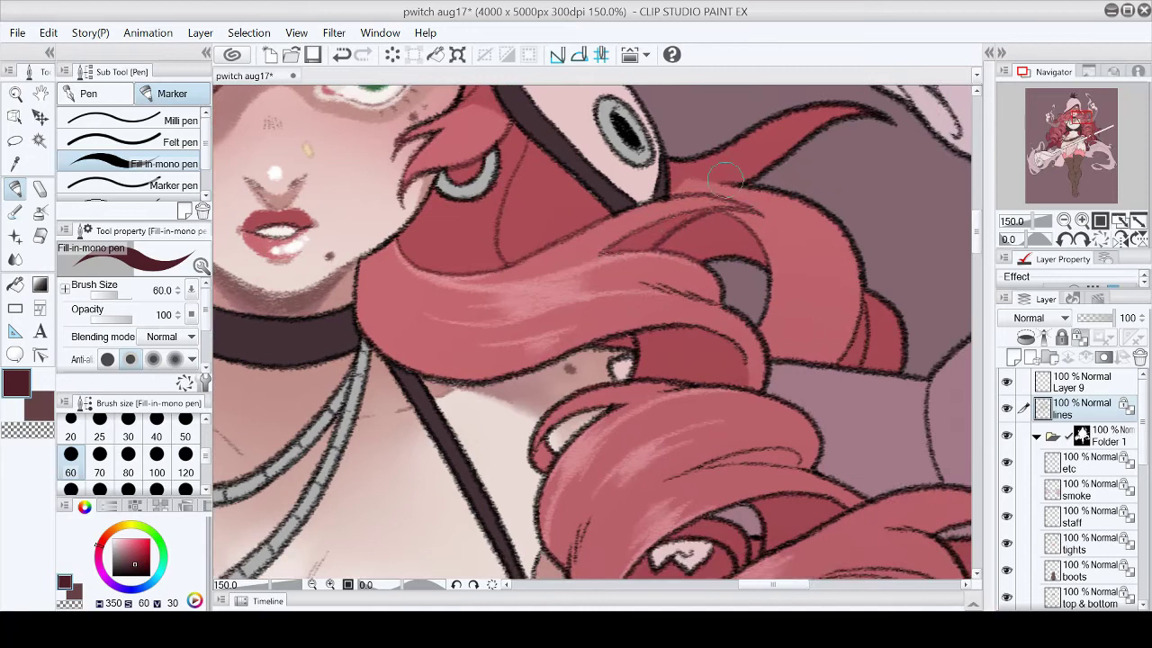
{"action": "scroll", "coordinate": [604, 333], "scroll_direction": "down", "scroll_amount": 3}
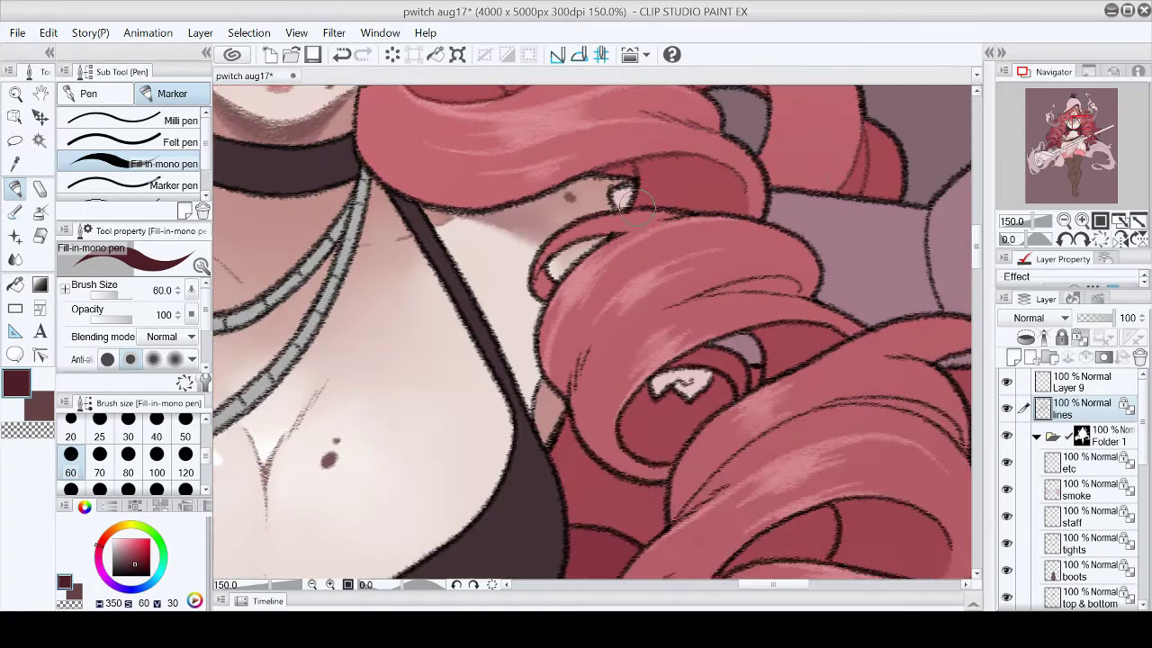
{"action": "left_click", "coordinate": [810, 334], "text": "alt"}
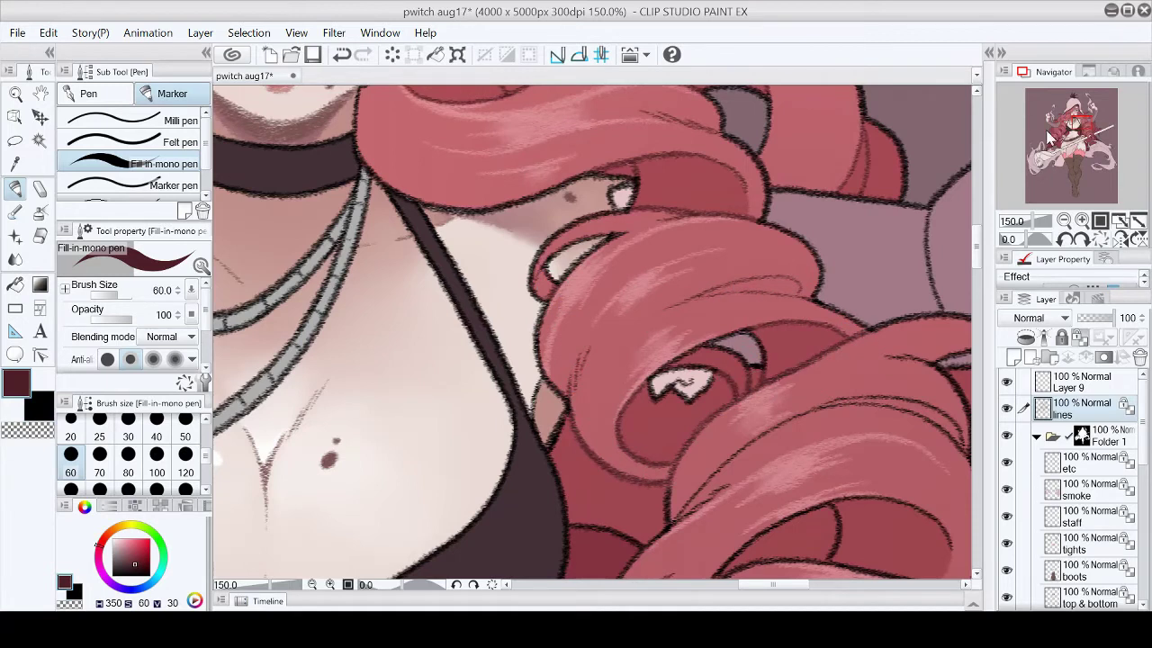
Step: Recolor the lines of the second coil and the loose outer curls above the staff shaft dark red
{"action": "left_click", "coordinate": [1078, 128]}
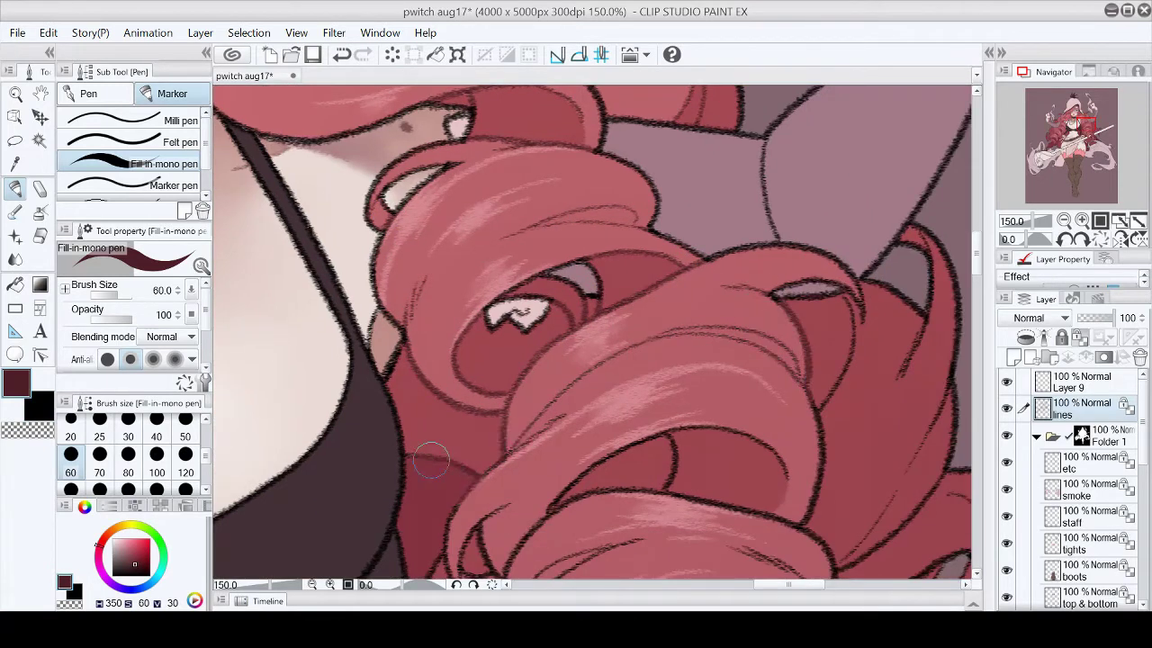
{"action": "scroll", "coordinate": [900, 288], "scroll_direction": "right", "scroll_amount": 3}
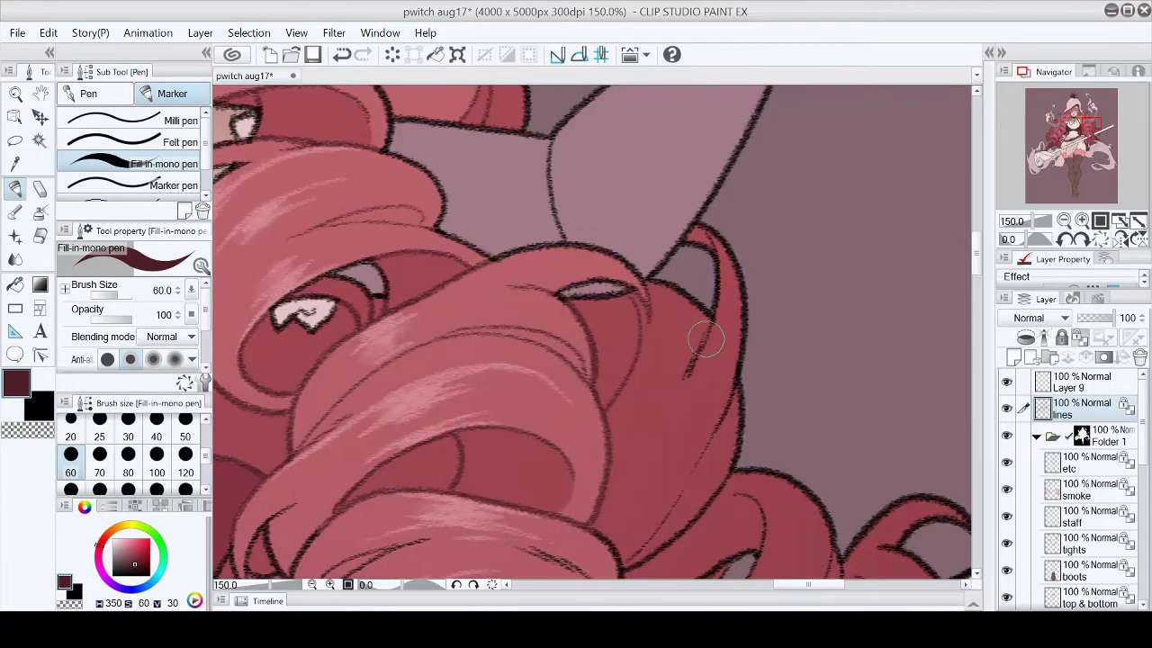
{"action": "scroll", "coordinate": [981, 265], "scroll_direction": "down", "scroll_amount": 1}
{"action": "scroll", "coordinate": [981, 265], "scroll_direction": "down", "scroll_amount": 3}
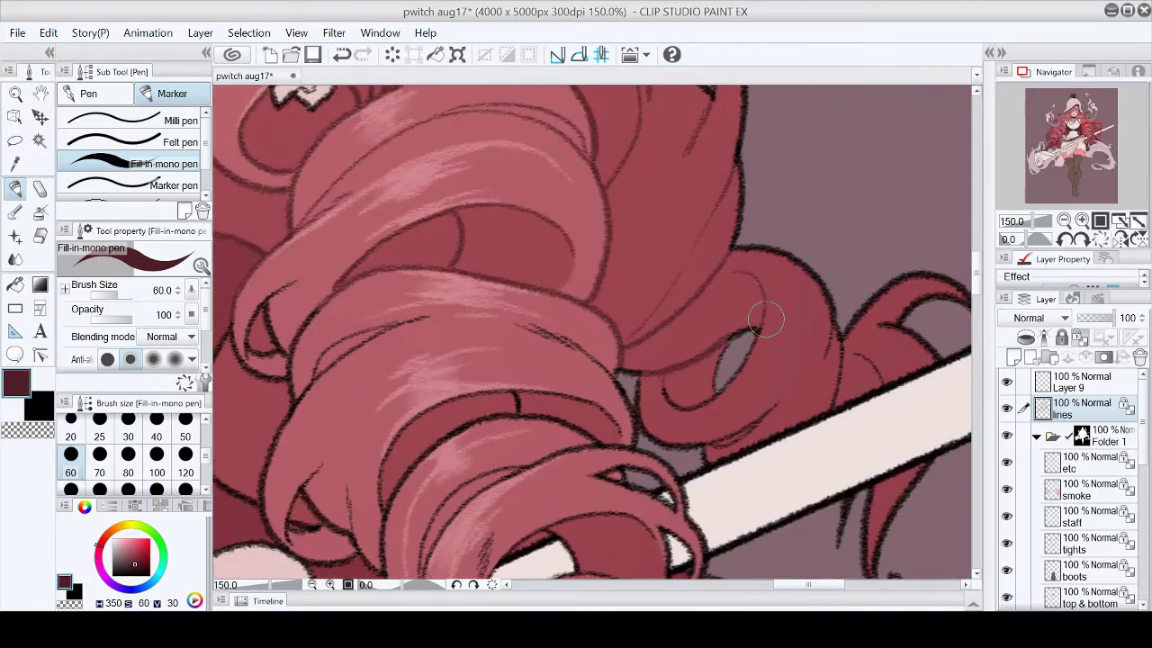
Step: Recolor the outlines of the lowest coil, its hanging curl tip and the strands behind it below the staff
{"action": "scroll", "coordinate": [587, 337], "scroll_direction": "down", "scroll_amount": 6}
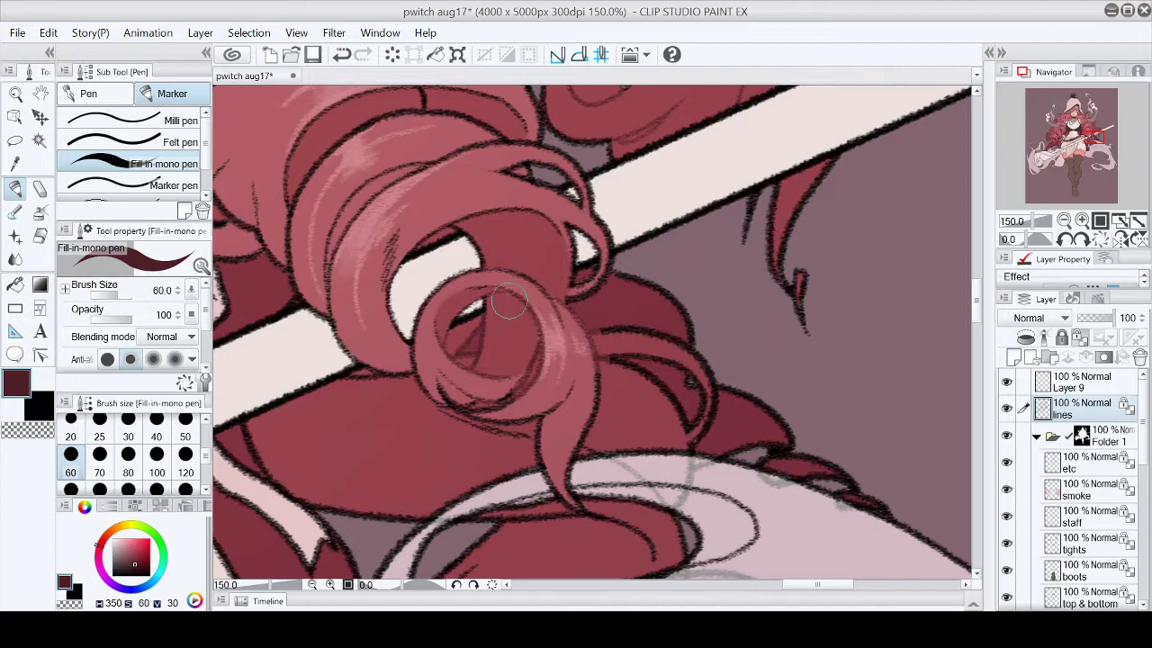
{"action": "left_click_drag", "start_coordinate": [617, 333], "coordinate": [720, 441]}
{"action": "scroll", "coordinate": [794, 564], "scroll_direction": "left", "scroll_amount": 3}
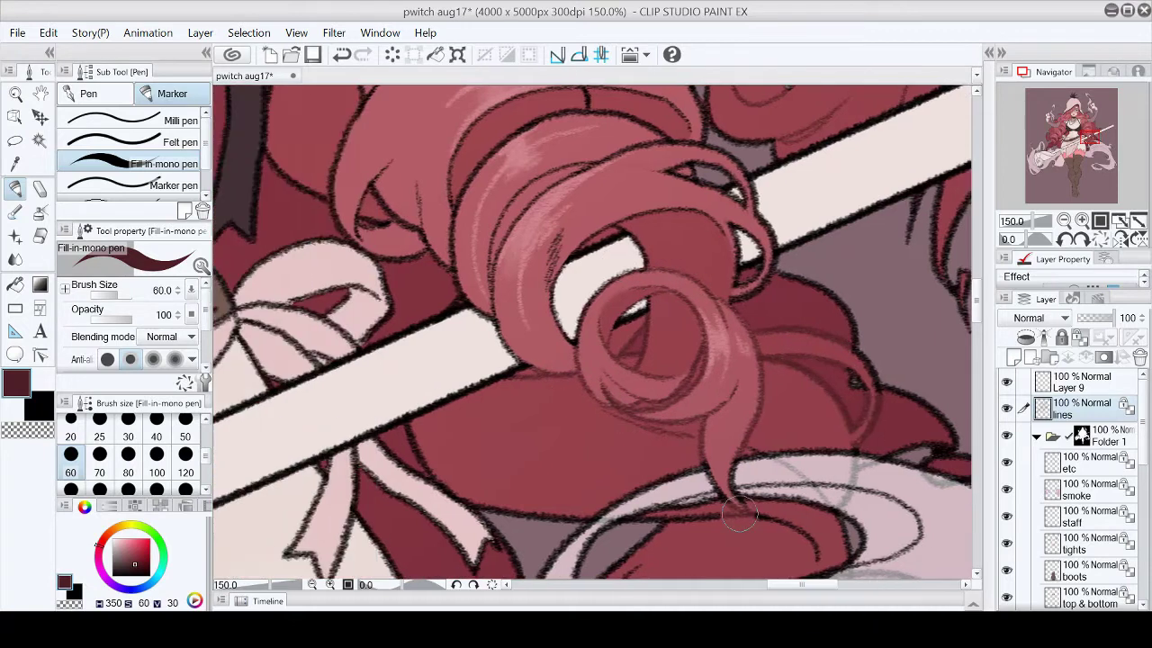
{"action": "scroll", "coordinate": [749, 508], "scroll_direction": "left", "scroll_amount": 3}
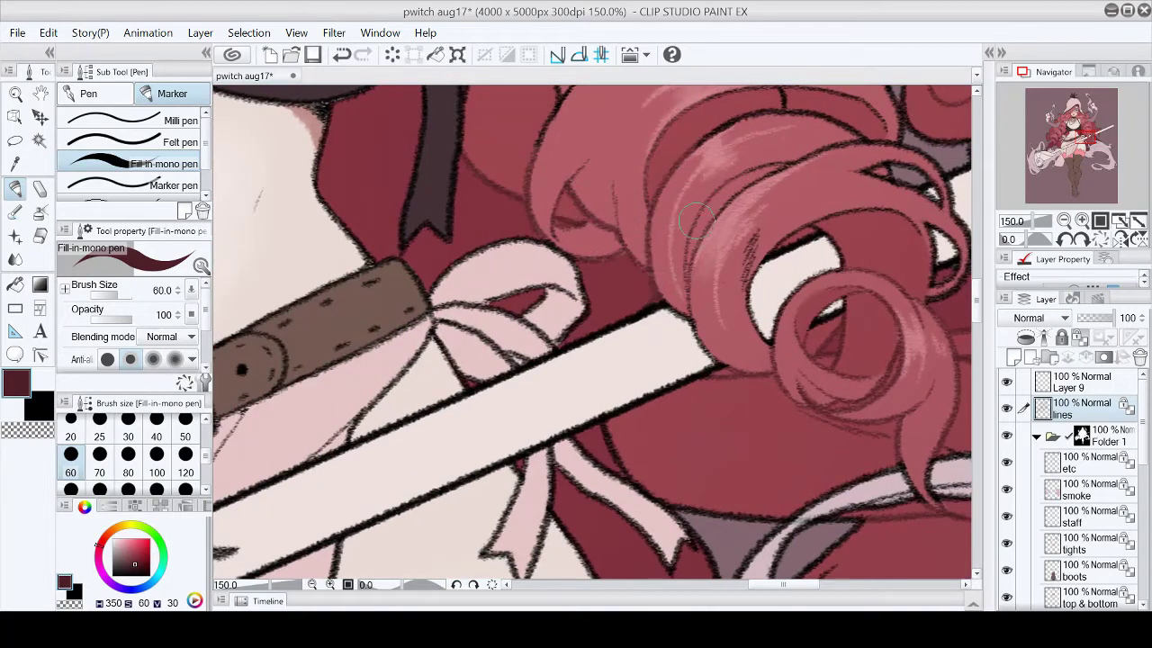
Step: Recolor the lines across the broad coils just above the staff shaft dark red, undoing one stroke
{"action": "scroll", "coordinate": [632, 473], "scroll_direction": "up", "scroll_amount": 3}
{"action": "scroll", "coordinate": [633, 472], "scroll_direction": "right", "scroll_amount": 2}
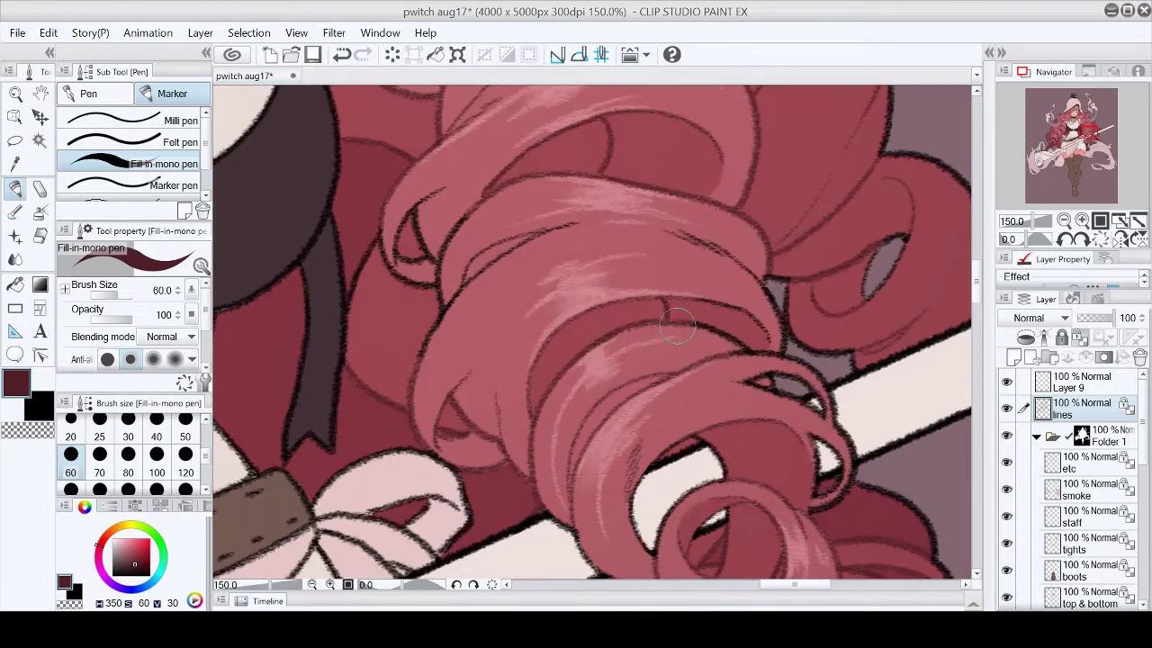
{"action": "key", "text": "ctrl+z"}
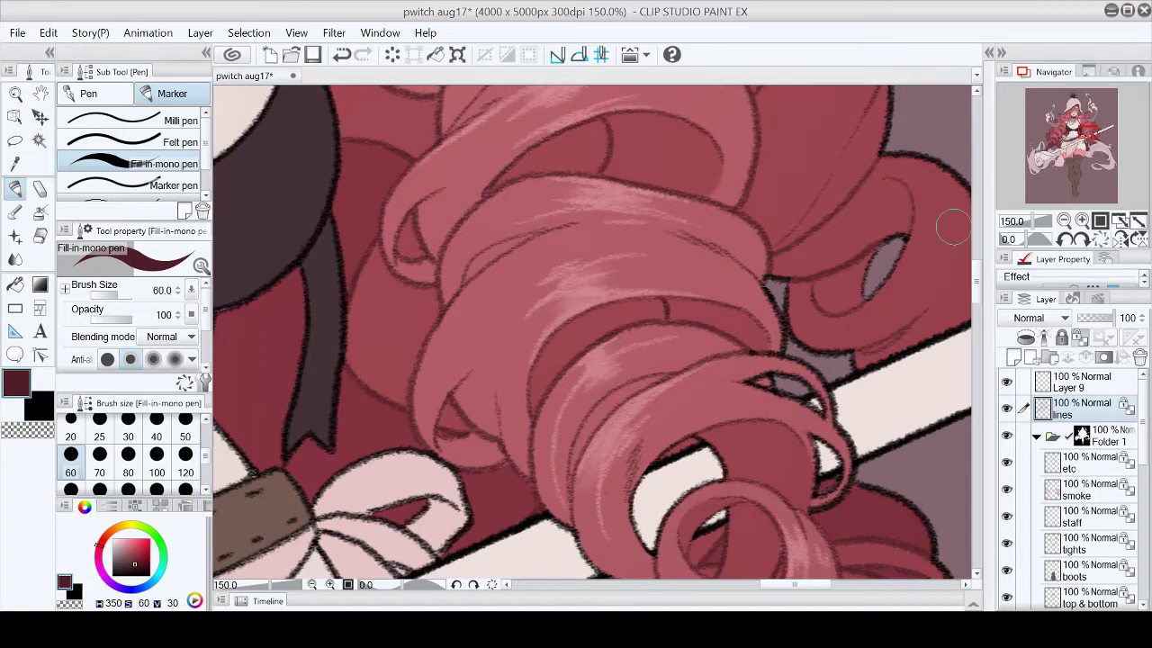
Step: Check the recolored hair lines on the whole figure and save the illustration
{"action": "scroll", "coordinate": [911, 208], "scroll_direction": "down", "scroll_amount": 6}
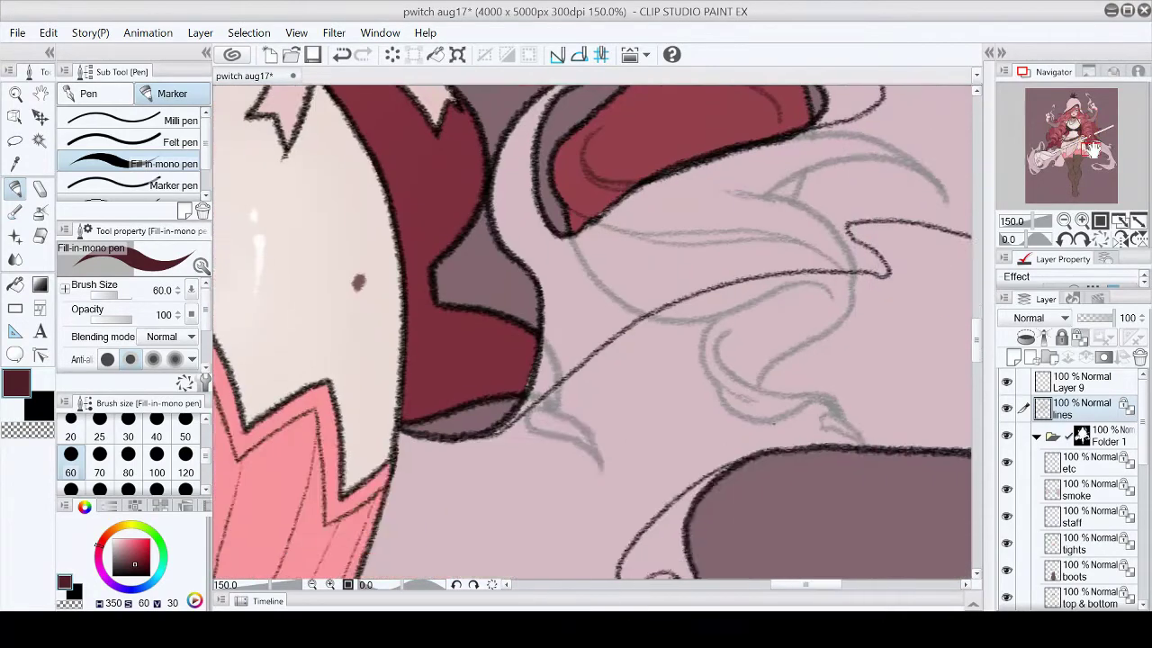
{"action": "left_click", "coordinate": [1119, 221]}
{"action": "left_click", "coordinate": [312, 56]}
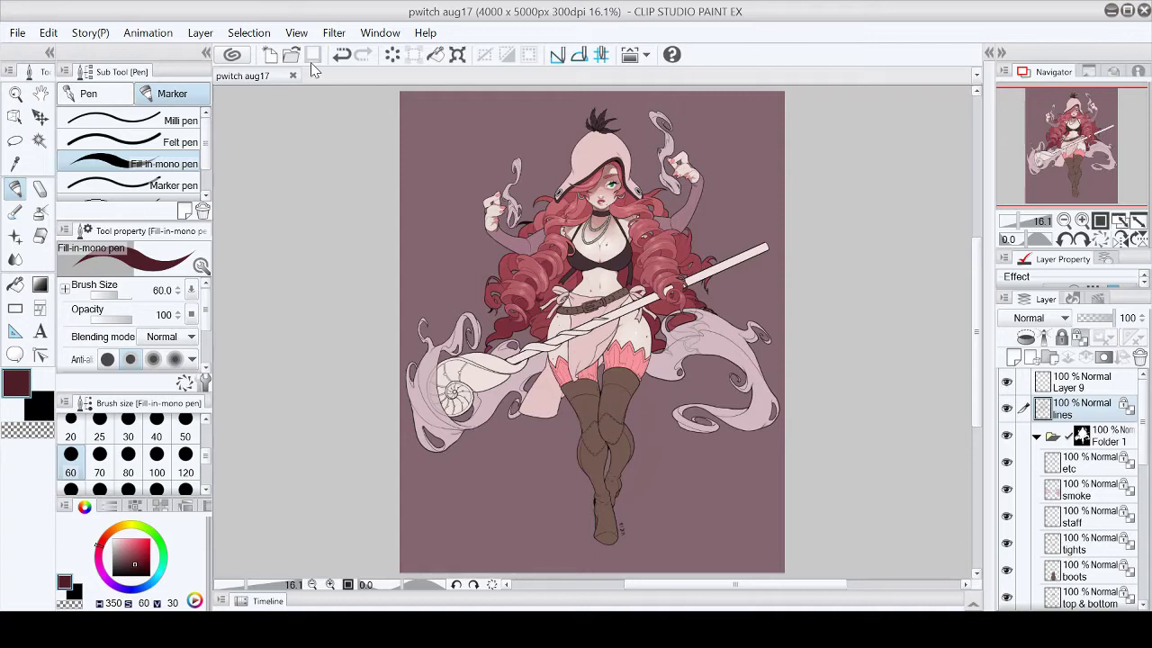
Step: Select the cowl layer and apply pale pink (H355 S11 V95) to the hood with Running color edge watercolor at size 200
{"action": "scroll", "coordinate": [1071, 486], "scroll_direction": "down", "scroll_amount": 5}
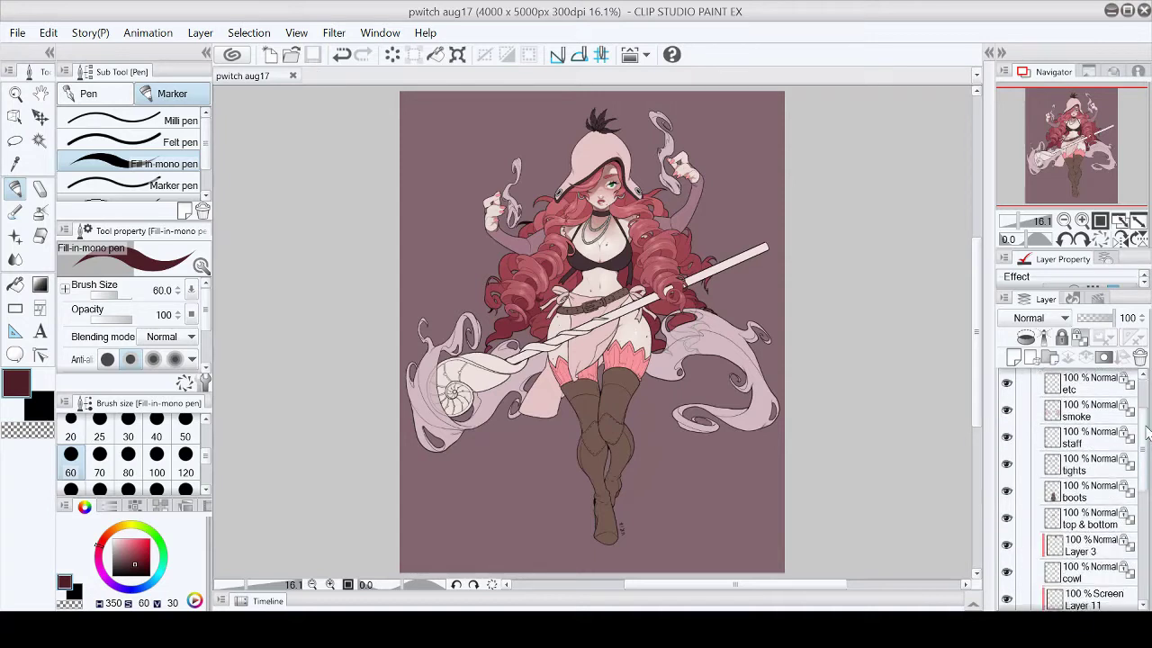
{"action": "left_click", "coordinate": [1007, 465]}
{"action": "left_click", "coordinate": [1006, 493]}
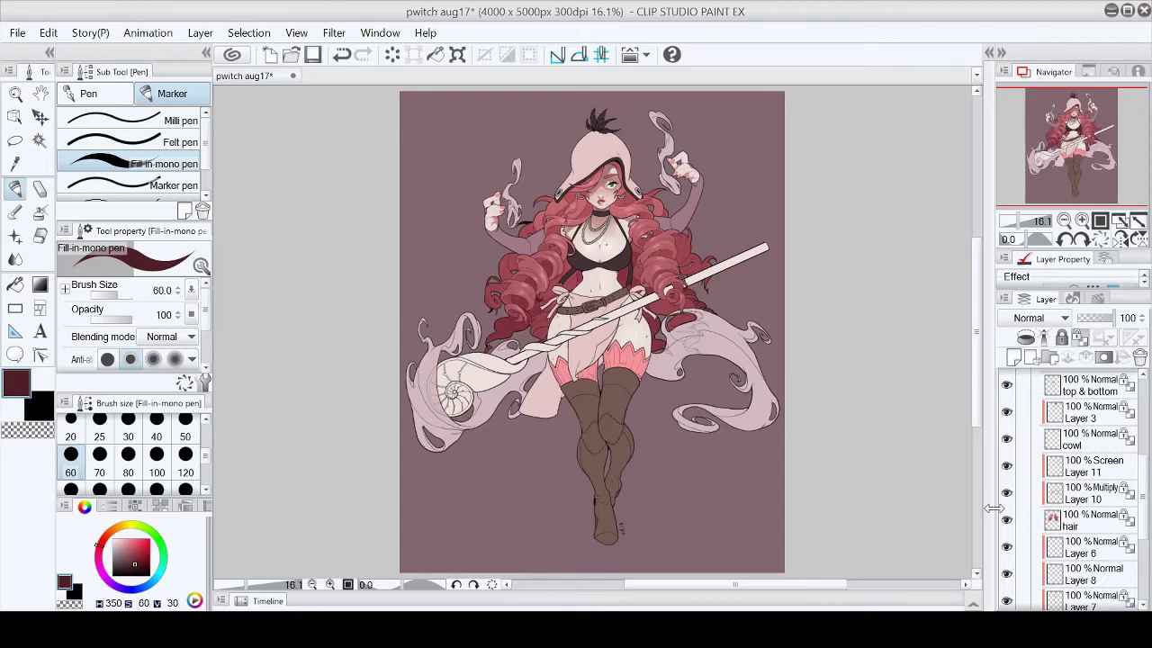
{"action": "left_click", "coordinate": [1089, 439]}
{"action": "scroll", "coordinate": [594, 269], "scroll_direction": "up", "scroll_amount": 4}
{"action": "left_click_drag", "start_coordinate": [594, 135], "coordinate": [594, 558]}
{"action": "left_click", "coordinate": [558, 270], "text": "alt"}
{"action": "left_click", "coordinate": [16, 212]}
{"action": "scroll", "coordinate": [593, 270], "scroll_direction": "down", "scroll_amount": 4}
{"action": "scroll", "coordinate": [594, 234], "scroll_direction": "up", "scroll_amount": 2}
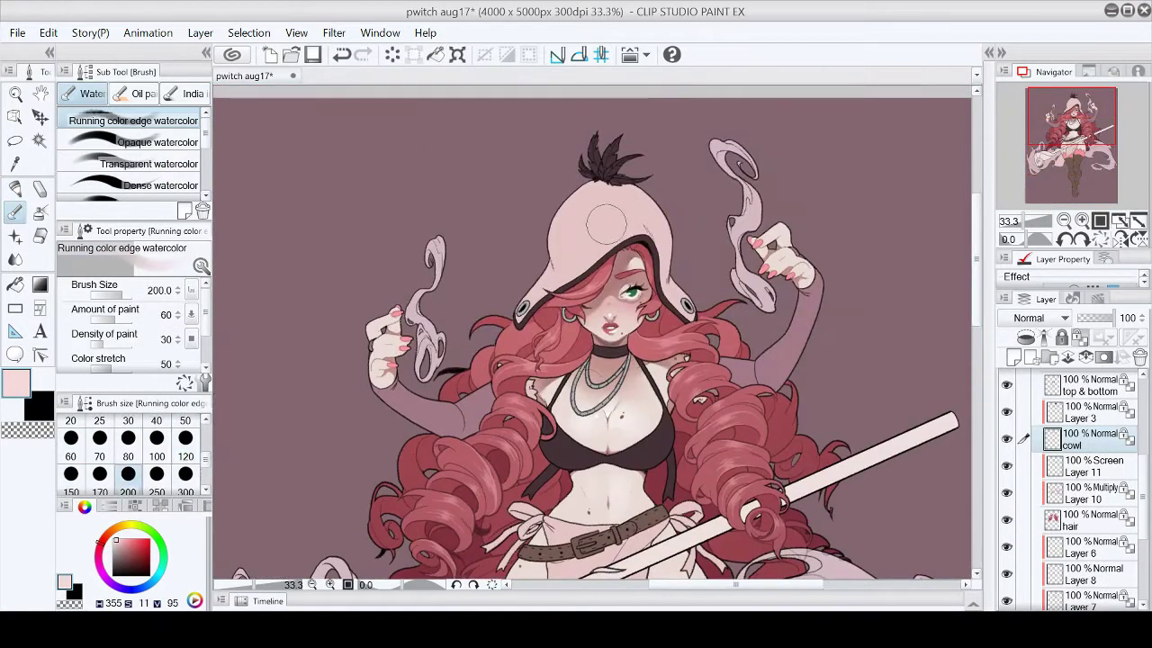
Step: Brush a lighter pink highlight (H355 S8 V100) on the crown of the hood and soften it with the Blend tool
{"action": "key", "text": "j"}
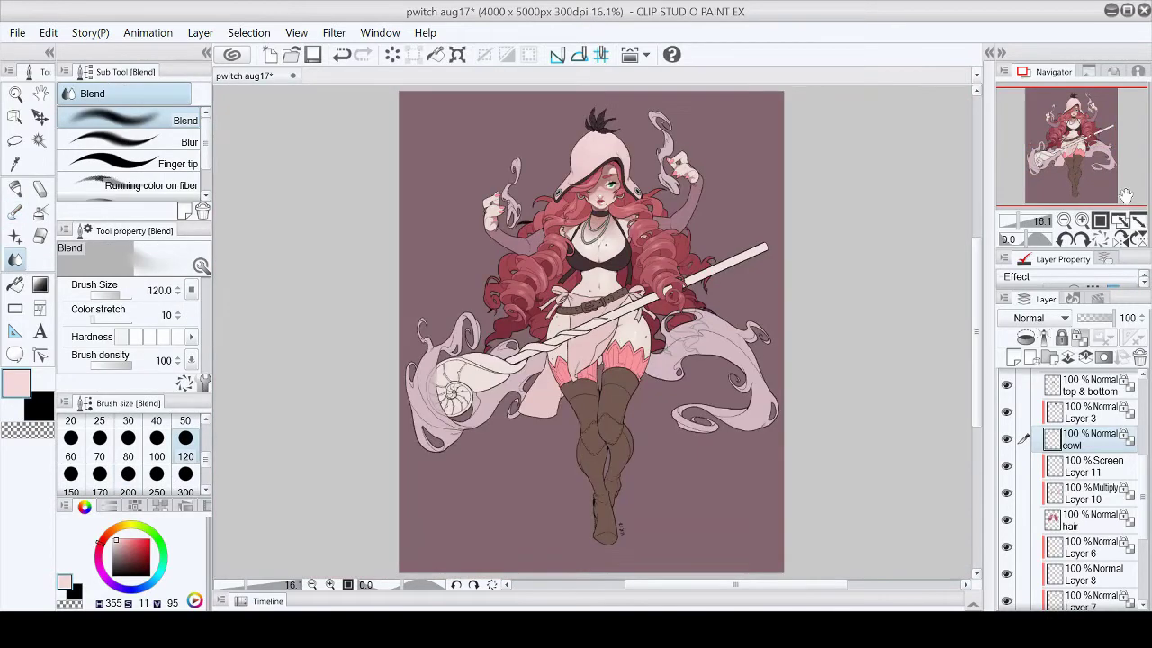
{"action": "scroll", "coordinate": [581, 225], "scroll_direction": "down", "scroll_amount": 3}
{"action": "scroll", "coordinate": [567, 216], "scroll_direction": "up", "scroll_amount": 5}
{"action": "key", "text": "b"}
{"action": "left_click", "coordinate": [572, 256], "text": "alt"}
{"action": "key", "text": "j"}
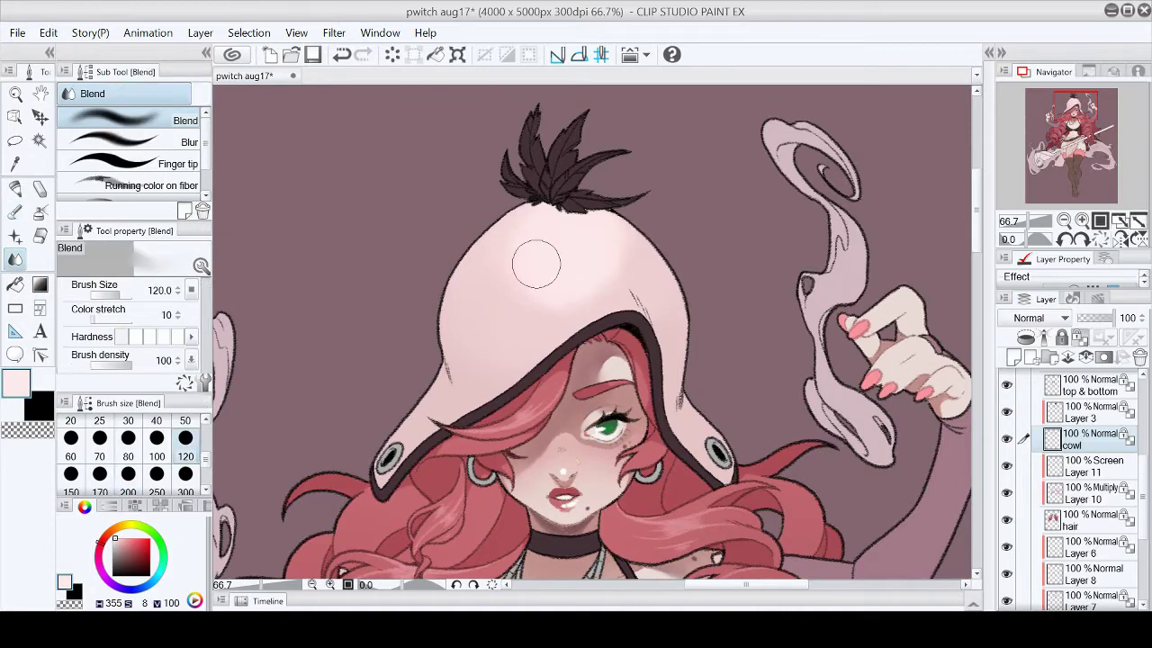
{"action": "left_click", "coordinate": [1099, 219]}
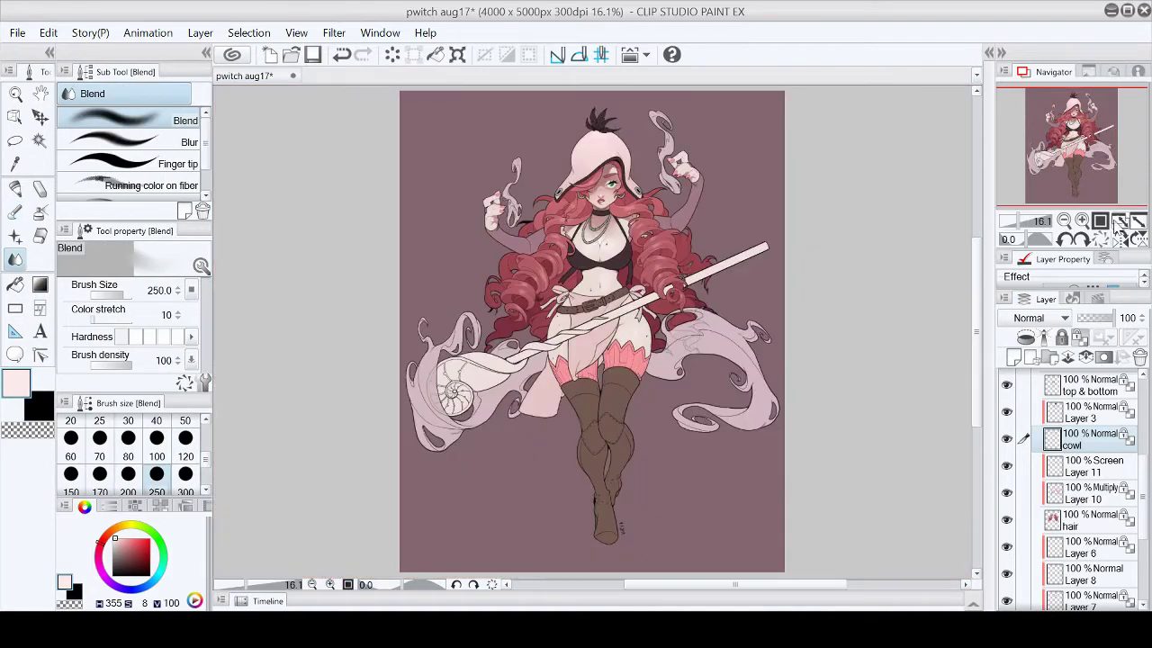
Step: Shade the fold at the hood's side in dusky pink (H348 S13 V81) with the Chalk brush at size 30
{"action": "left_click", "coordinate": [1081, 220]}
{"action": "scroll", "coordinate": [1071, 112], "scroll_direction": "up", "scroll_amount": 5}
{"action": "left_click_drag", "start_coordinate": [1071, 112], "coordinate": [1067, 109]}
{"action": "left_click", "coordinate": [121, 541]}
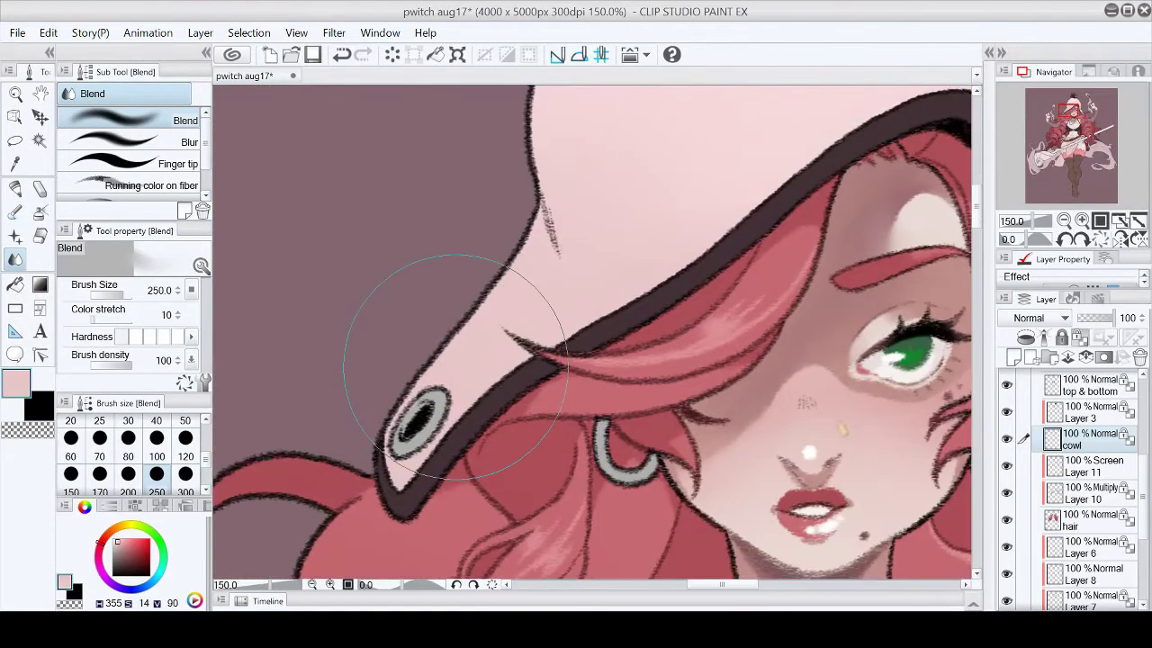
{"action": "left_click", "coordinate": [117, 545]}
{"action": "key", "text": "p"}
{"action": "key", "text": "p"}
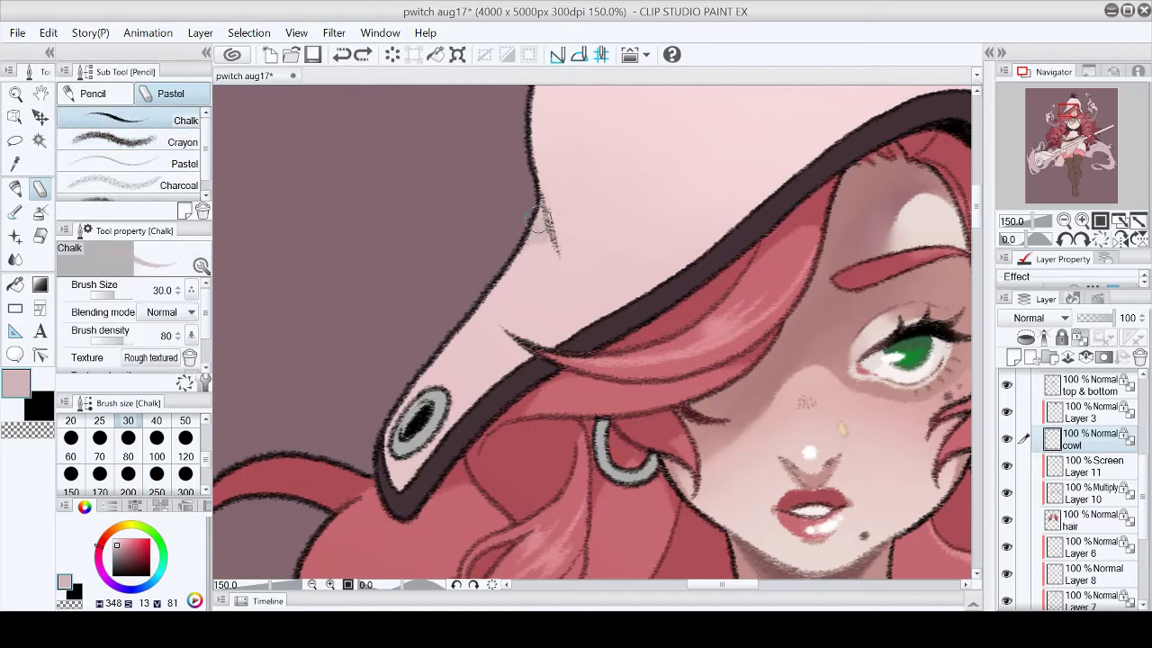
{"action": "left_click_drag", "start_coordinate": [700, 586], "coordinate": [736, 586]}
{"action": "left_click", "coordinate": [1099, 220]}
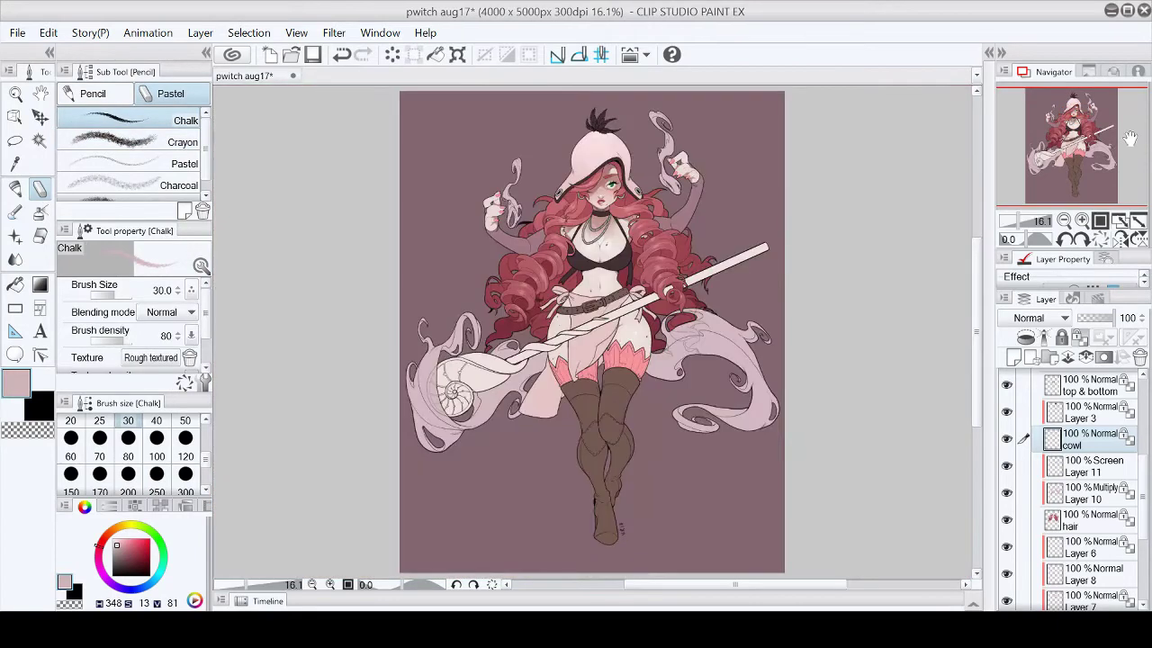
Step: On the lines layer, recolor the hood's fold lines in muted mauve (H348 S14 V65) with the Fill-in-mono pen at size 50
{"action": "left_click", "coordinate": [1081, 220]}
{"action": "key", "text": "ctrl+alt+0"}
{"action": "left_click", "coordinate": [504, 270], "text": "ctrl"}
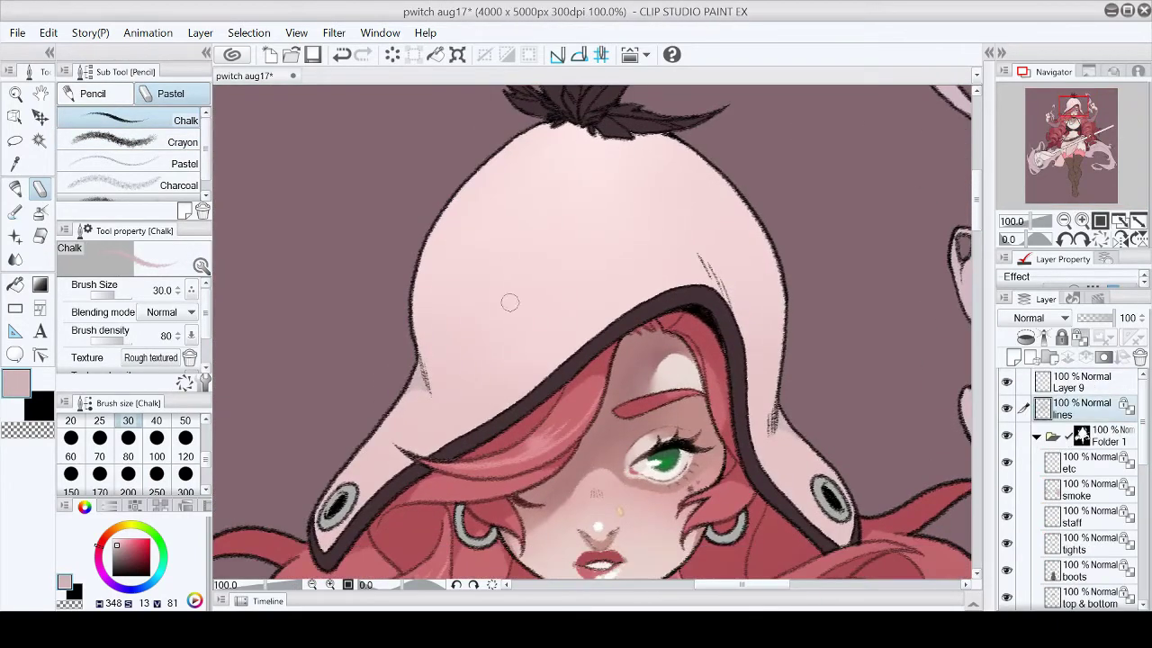
{"action": "key", "text": "p"}
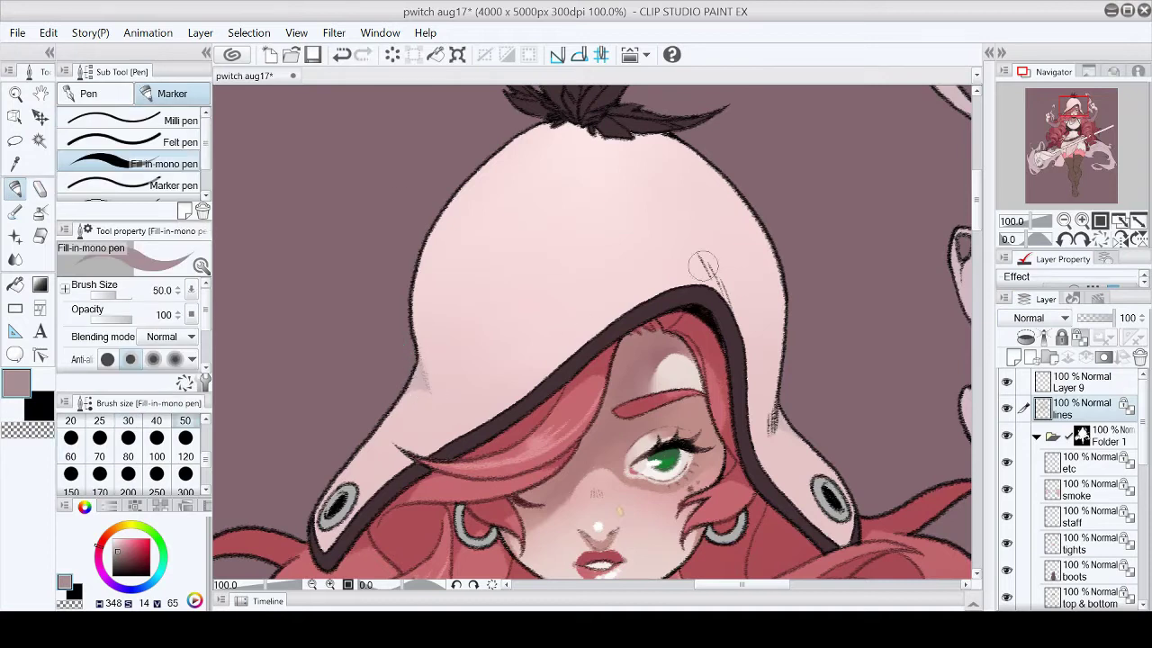
{"action": "left_click_drag", "start_coordinate": [804, 380], "coordinate": [760, 328]}
{"action": "key", "text": "x"}
{"action": "key", "text": "ctrl+0"}
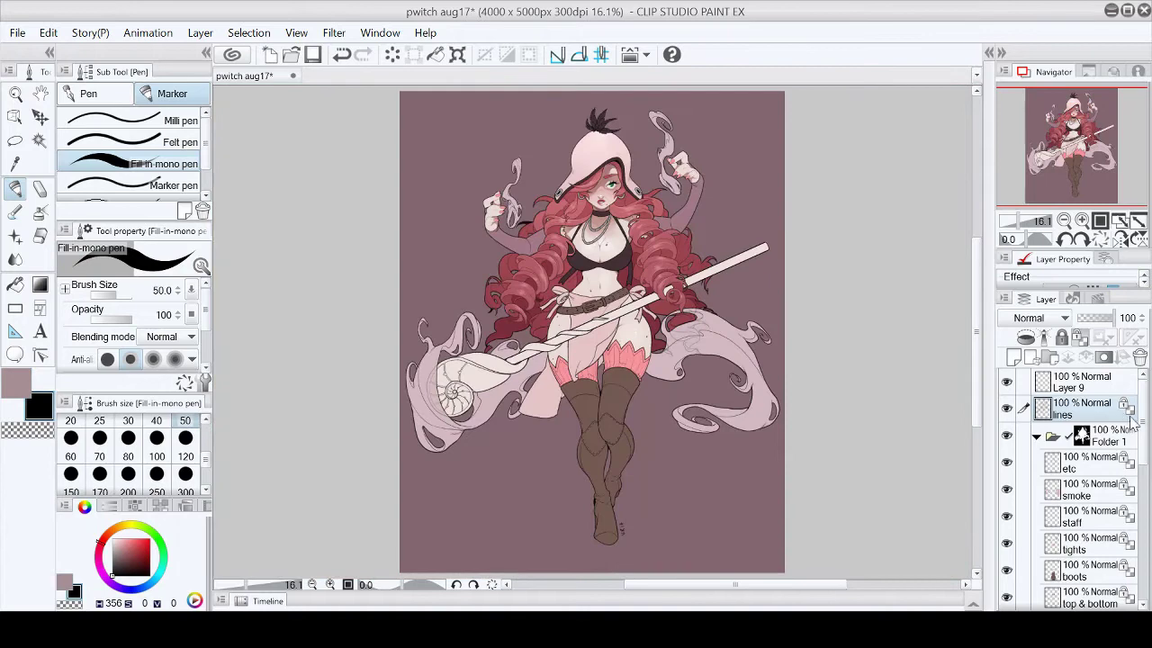
Step: On Layer 3, brush plum (H341 S37 V49) onto the hood's dark trim and soften it with the Blend tool at size 250
{"action": "scroll", "coordinate": [1132, 430], "scroll_direction": "down", "scroll_amount": 3}
{"action": "left_click", "coordinate": [1089, 486]}
{"action": "key", "text": "ctrl+alt+0"}
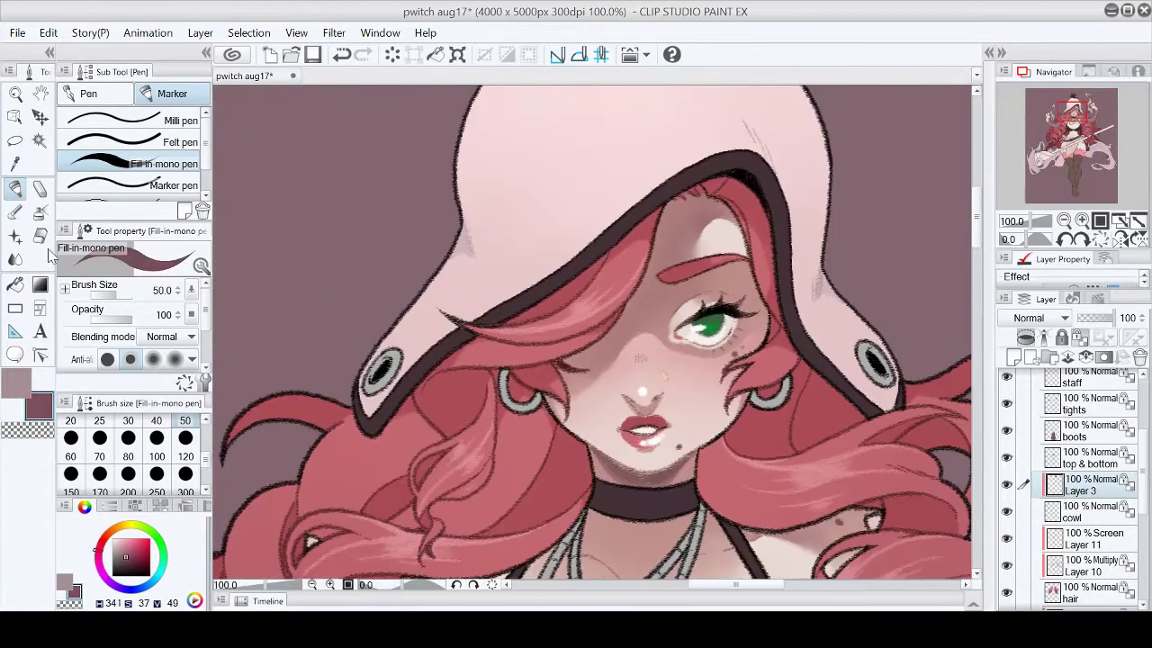
{"action": "key", "text": "b"}
{"action": "key", "text": "ctrl+minus"}
{"action": "key", "text": "j"}
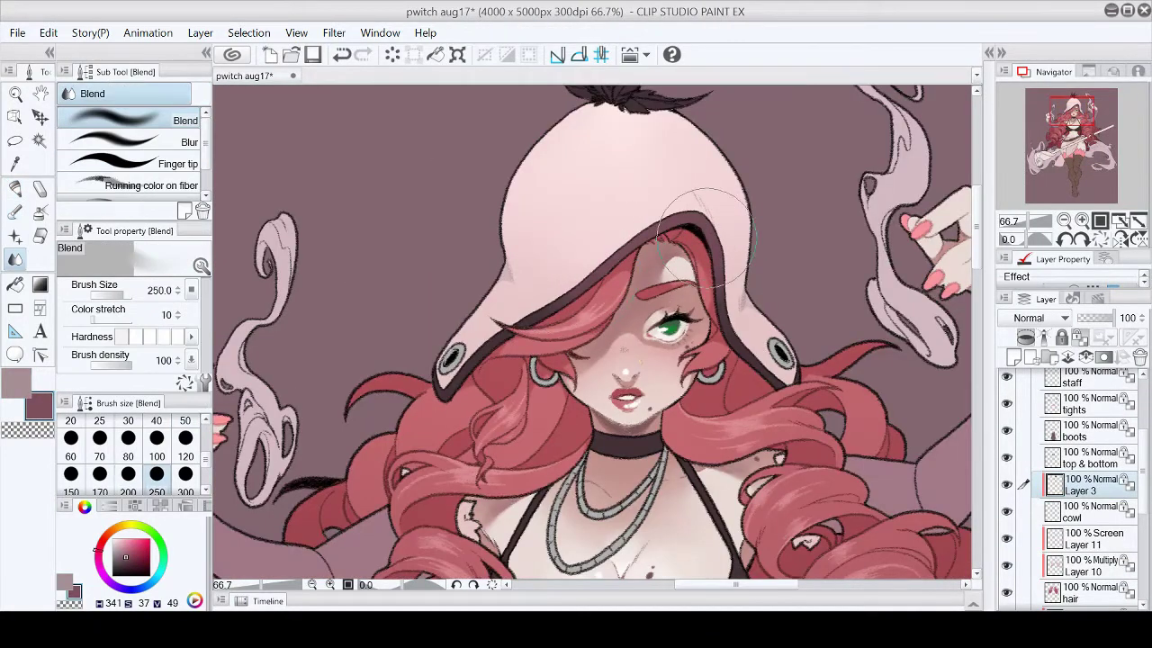
{"action": "left_click", "coordinate": [1138, 221]}
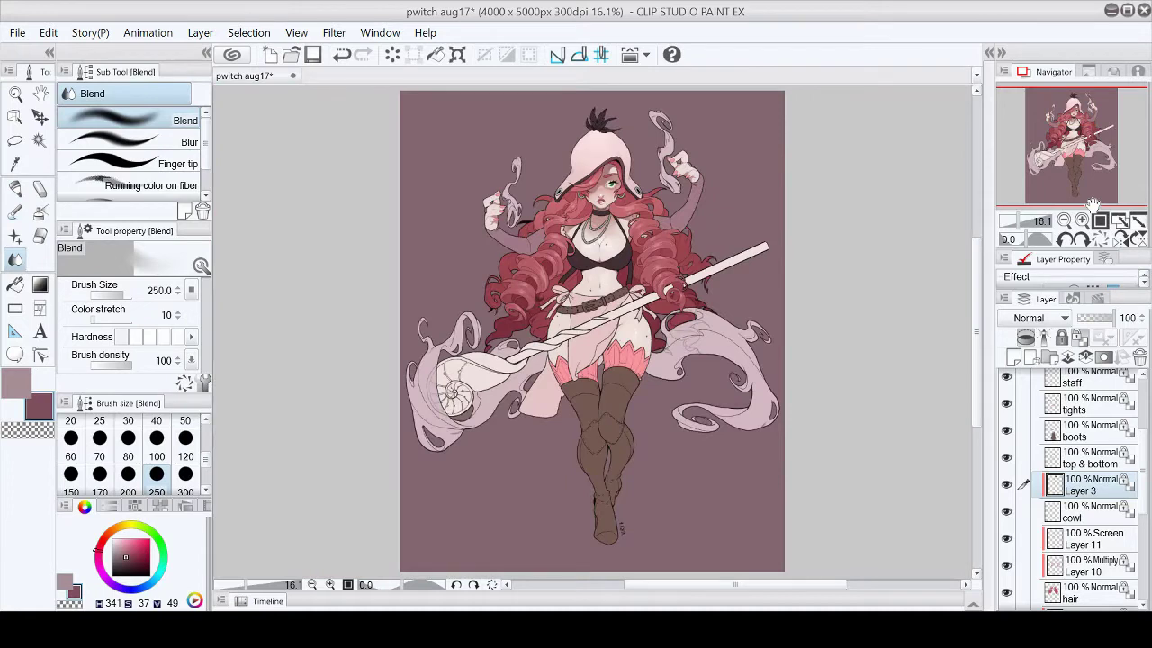
Step: On Layer 3, brush plum (H341 S37 V49) onto the hood's feather tuft with the Running color edge watercolor brush at sizes 200 and 120
{"action": "scroll", "coordinate": [594, 135], "scroll_direction": "up", "scroll_amount": 4}
{"action": "key", "text": "b"}
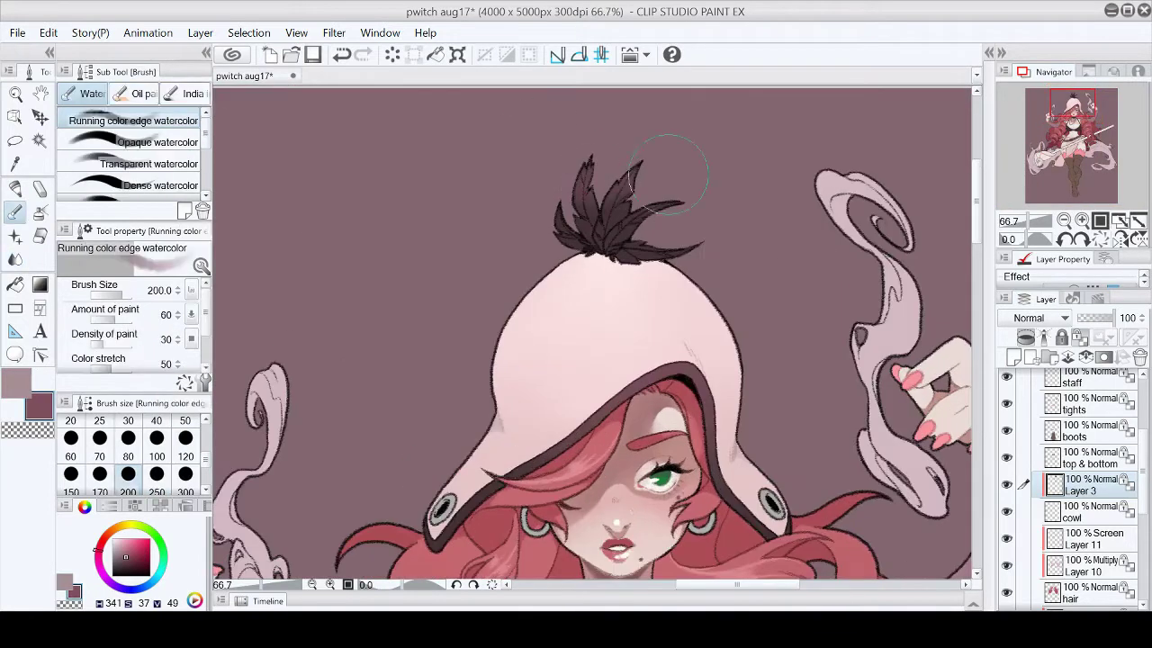
{"action": "key", "text": "j"}
{"action": "key", "text": "b"}
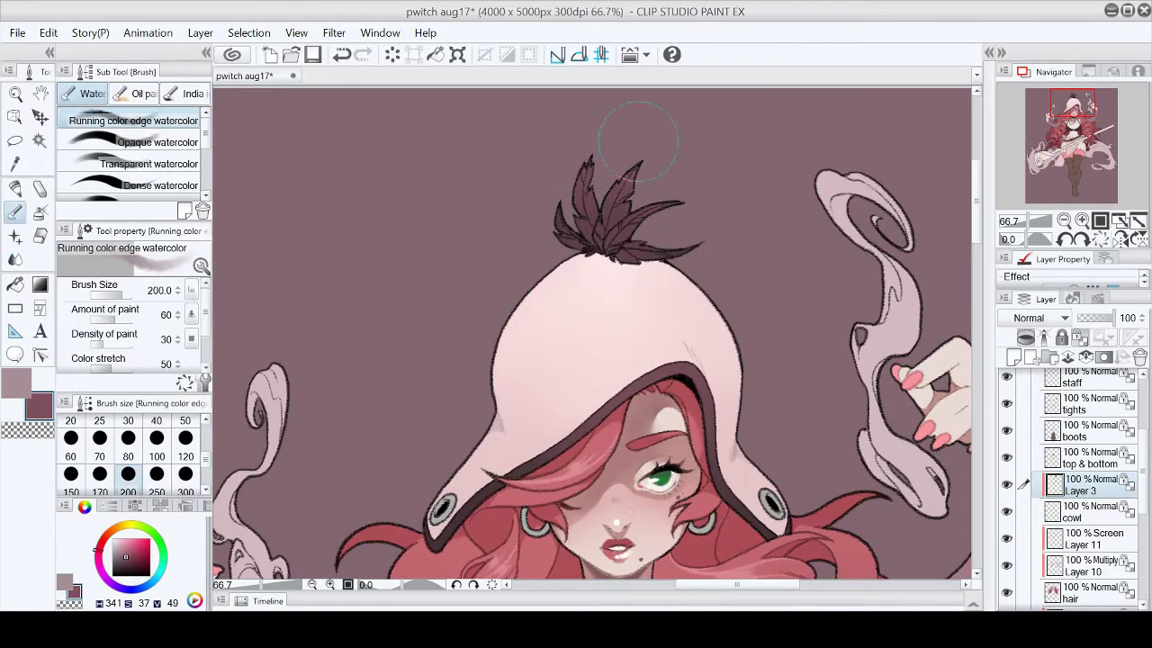
{"action": "left_click", "coordinate": [184, 450]}
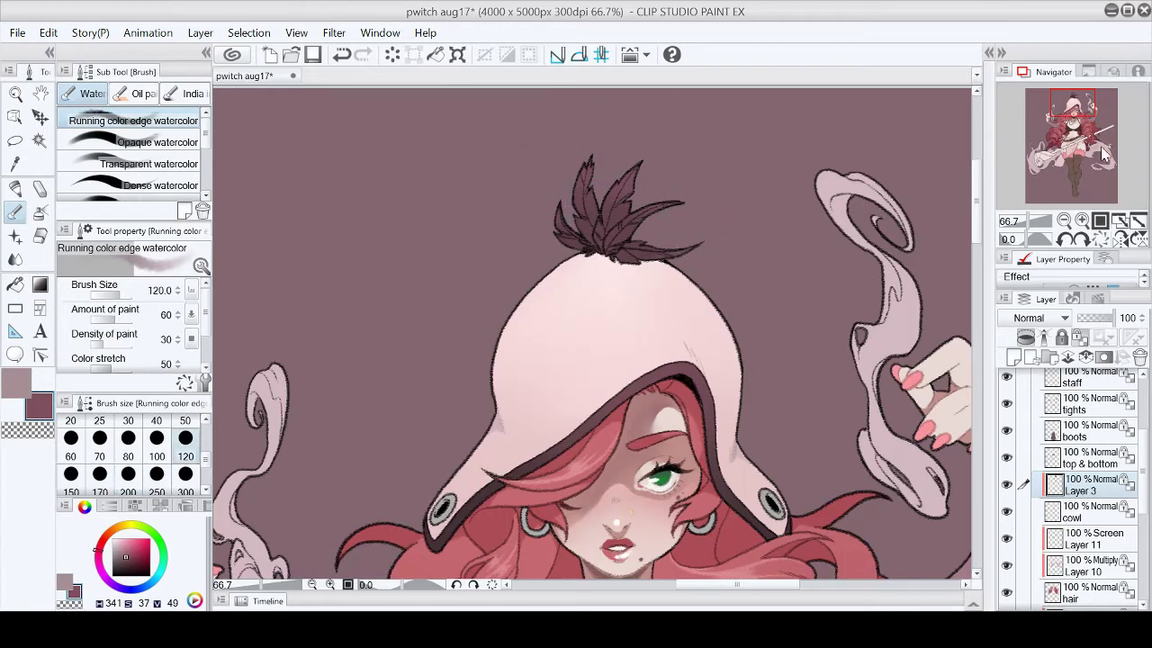
{"action": "scroll", "coordinate": [1105, 155], "scroll_direction": "down", "scroll_amount": 4}
{"action": "scroll", "coordinate": [539, 213], "scroll_direction": "up", "scroll_amount": 6}
Step: Add plum (H341 S37 V49) strokes along the individual feathers of the tuft with the Chalk brush at size 30
{"action": "key", "text": "p"}
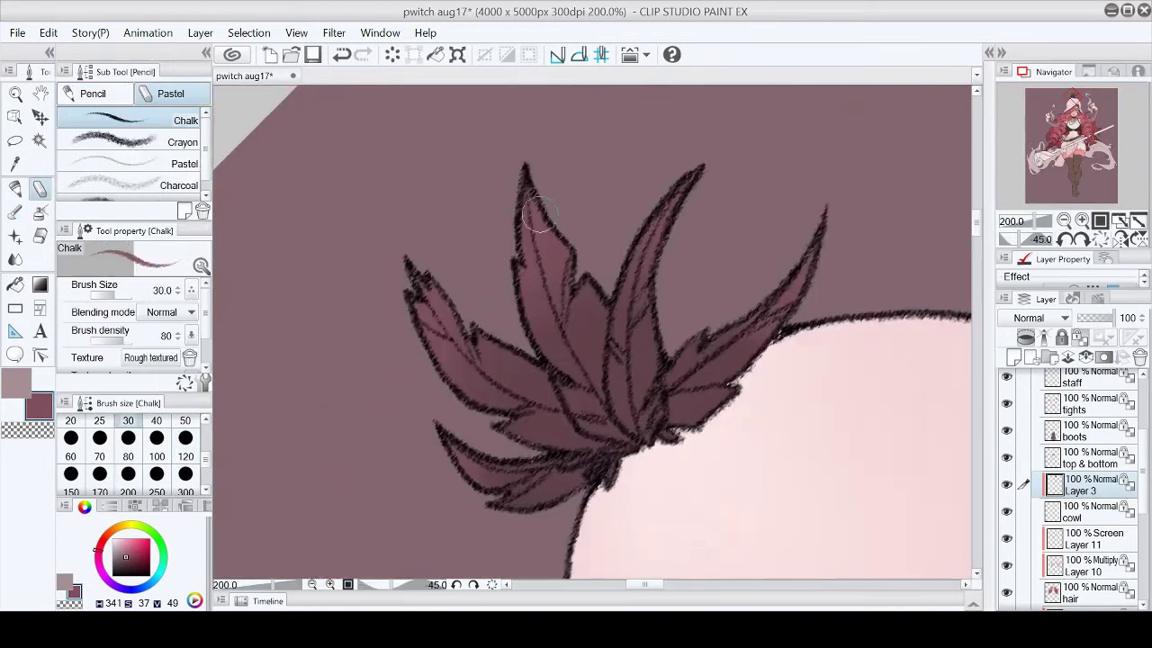
{"action": "left_click", "coordinate": [1100, 240]}
{"action": "left_click_drag", "start_coordinate": [595, 366], "coordinate": [682, 310]}
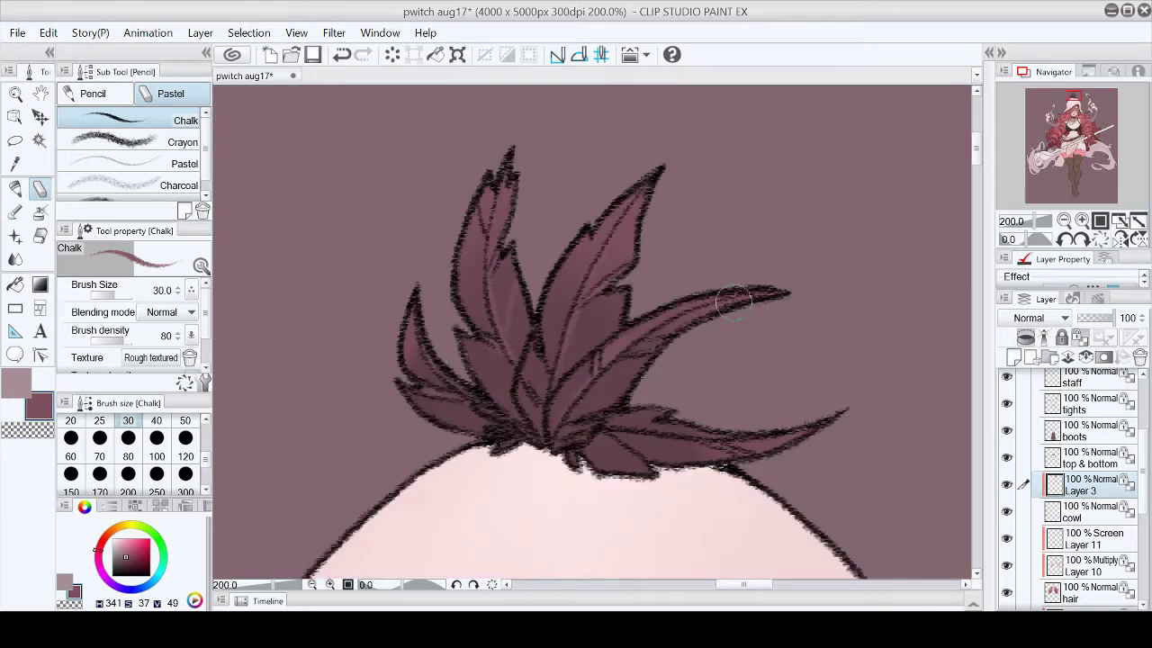
{"action": "key", "text": "asciicircum"}
{"action": "key", "text": "asciicircum"}
{"action": "key", "text": "asciicircum"}
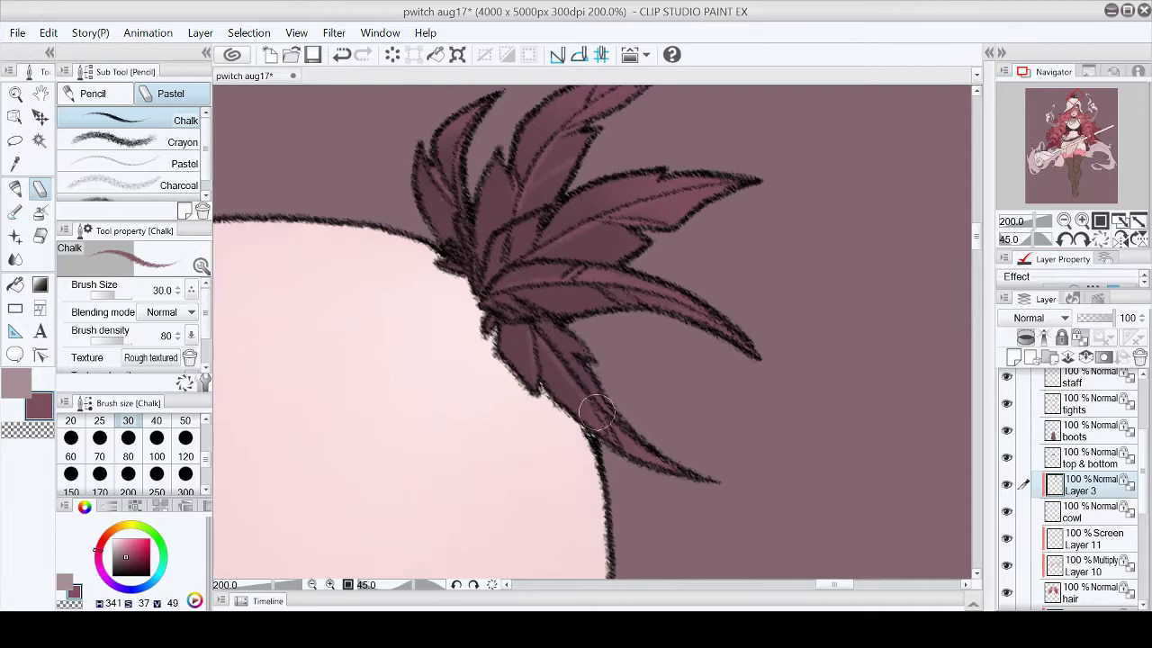
{"action": "key", "text": "ctrl+0"}
Step: On the top & bottom layer, brush plum (H341 S37 V49) highlights onto both bikini cups and soften them with the Blend tool at size 120
{"action": "left_click", "coordinate": [1114, 466]}
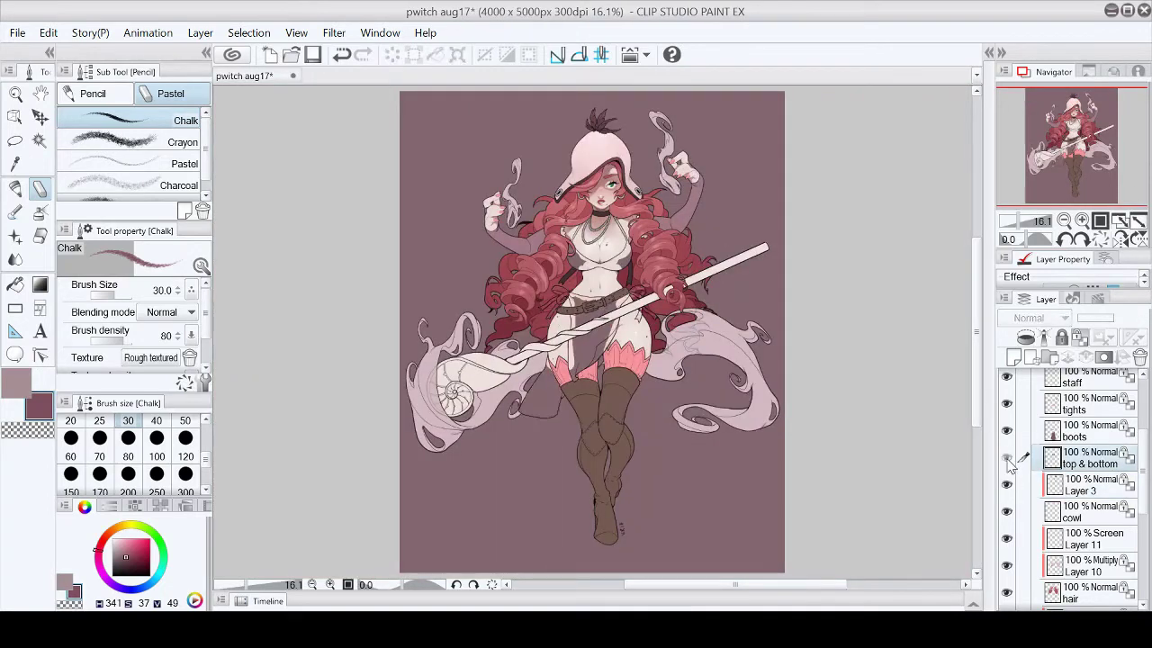
{"action": "scroll", "coordinate": [598, 255], "scroll_direction": "up", "scroll_amount": 6}
{"action": "key", "text": "b"}
{"action": "left_click_drag", "start_coordinate": [514, 266], "coordinate": [477, 261]}
{"action": "left_click_drag", "start_coordinate": [693, 270], "coordinate": [734, 248]}
{"action": "key", "text": "j"}
{"action": "left_click_drag", "start_coordinate": [464, 261], "coordinate": [460, 253]}
{"action": "mouse_move", "coordinate": [662, 250]}
{"action": "left_mouse_down"}
{"action": "mouse_move", "coordinate": [694, 258]}
{"action": "mouse_move", "coordinate": [704, 312]}
{"action": "left_mouse_up"}
{"action": "key", "text": "b"}
{"action": "key", "text": "j"}
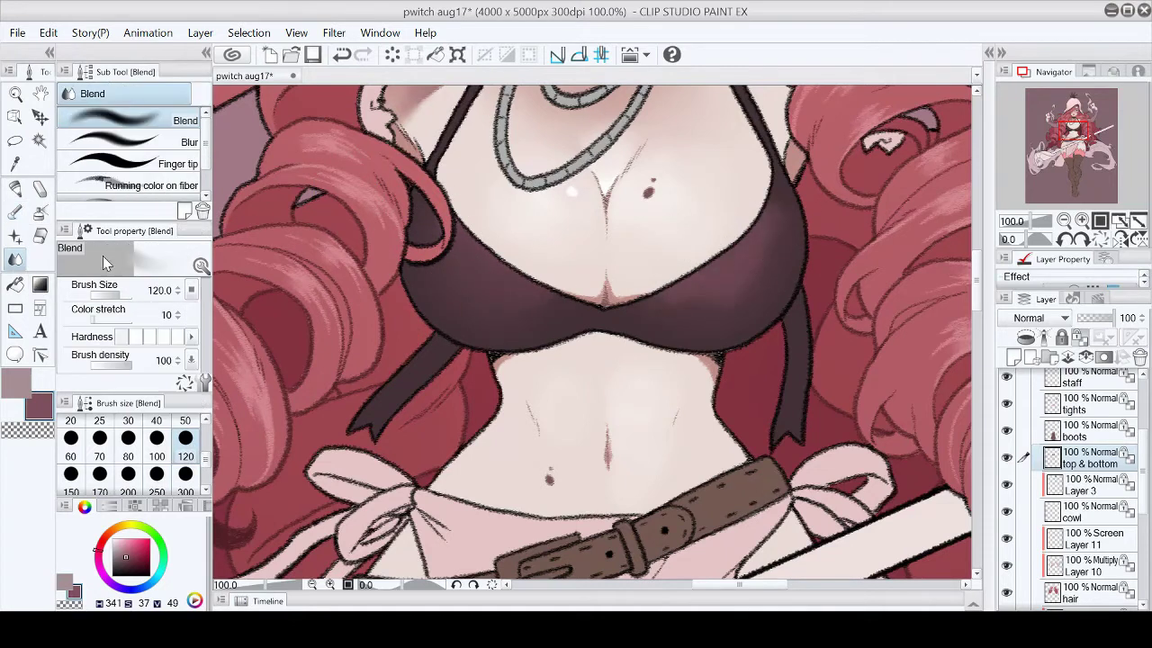
Step: Refine the bikini top's shading with the Blend tool at size 80 and add plum accents with the Chalk brush at size 30
{"action": "left_click", "coordinate": [1137, 225]}
{"action": "scroll", "coordinate": [589, 238], "scroll_direction": "up", "scroll_amount": 5}
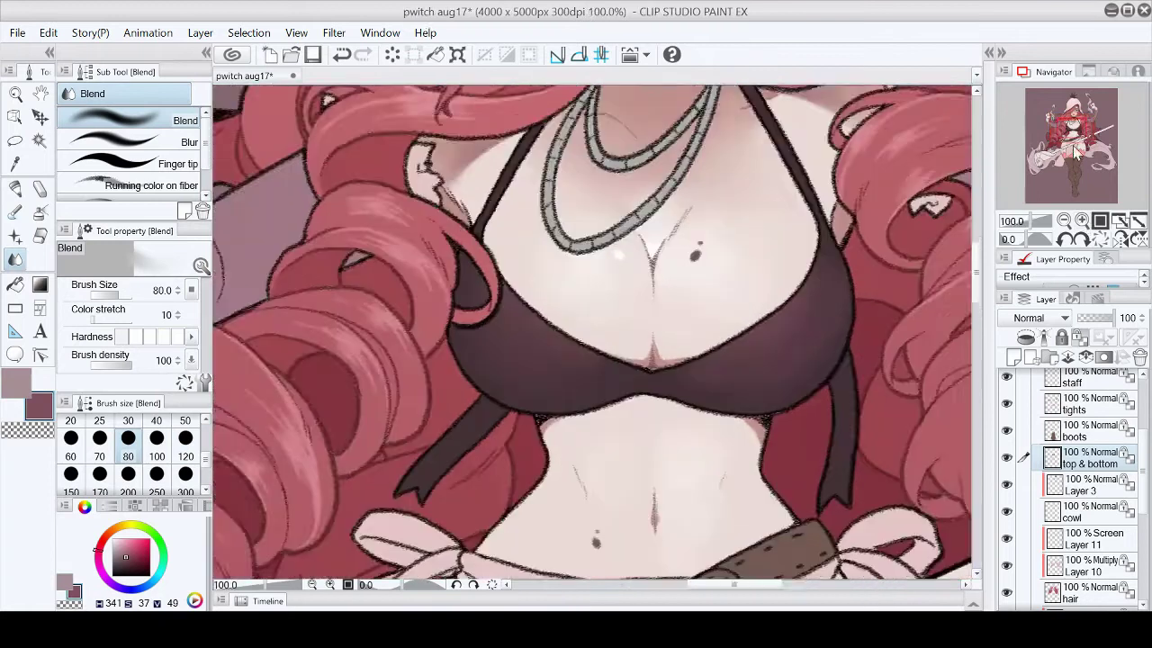
{"action": "key", "text": "p"}
{"action": "left_click", "coordinate": [1120, 221]}
{"action": "scroll", "coordinate": [590, 270], "scroll_direction": "up", "scroll_amount": 8}
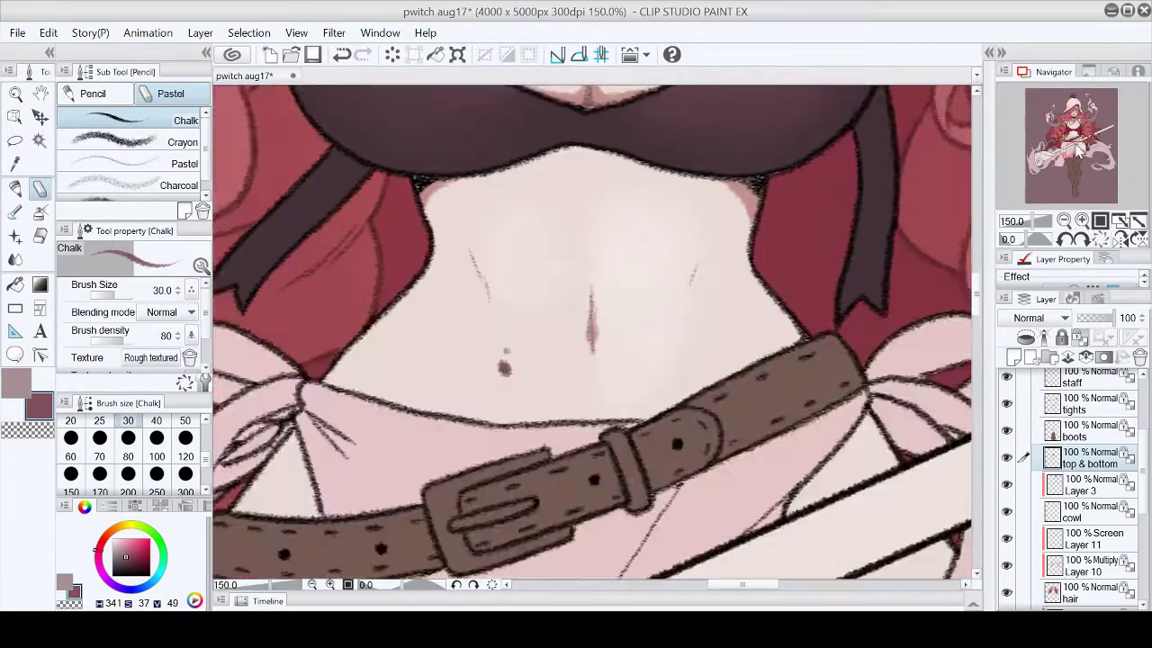
Step: On the lines layer, tint the bikini top's outlines in dark plum (H341 S29 V21) with the watercolor brush at size 70
{"action": "left_click", "coordinate": [833, 249], "text": "ctrl+shift"}
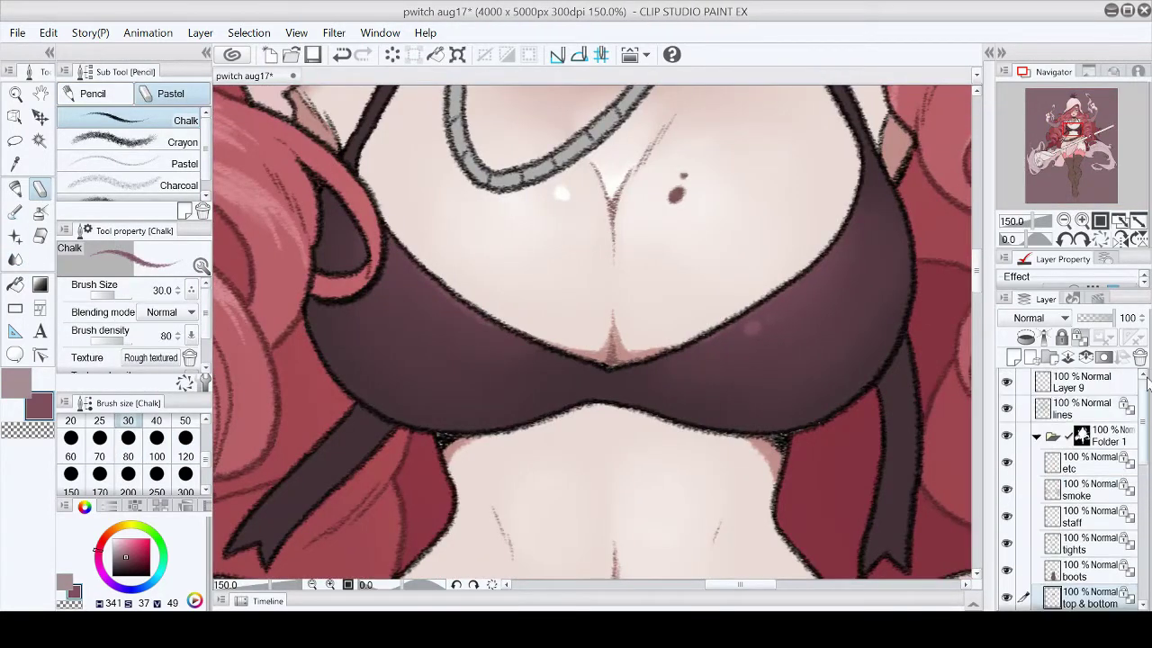
{"action": "left_click", "coordinate": [920, 308], "text": "alt"}
{"action": "key", "text": "b"}
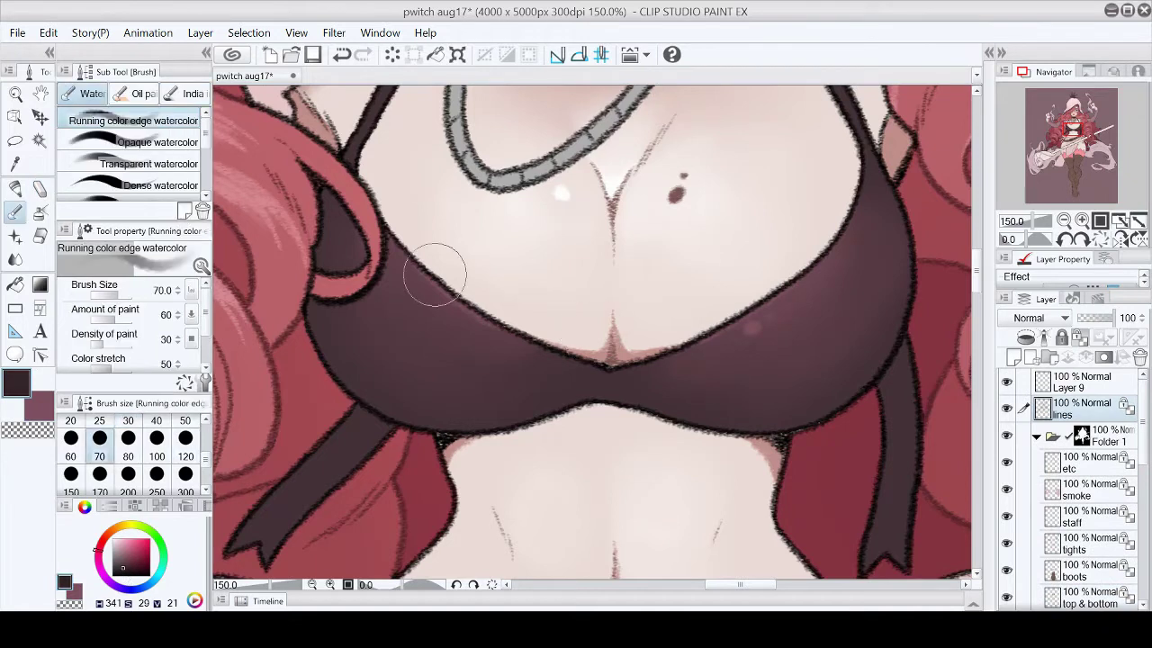
{"action": "key", "text": "p"}
Step: On the top & bottom layer, shade the bikini's ties and straps in dark plum (H341 S29 V21) with the Fill-in-mono pen and Chalk brush
{"action": "scroll", "coordinate": [1125, 483], "scroll_direction": "down", "scroll_amount": 3}
{"action": "left_click", "coordinate": [900, 394], "text": "ctrl+shift"}
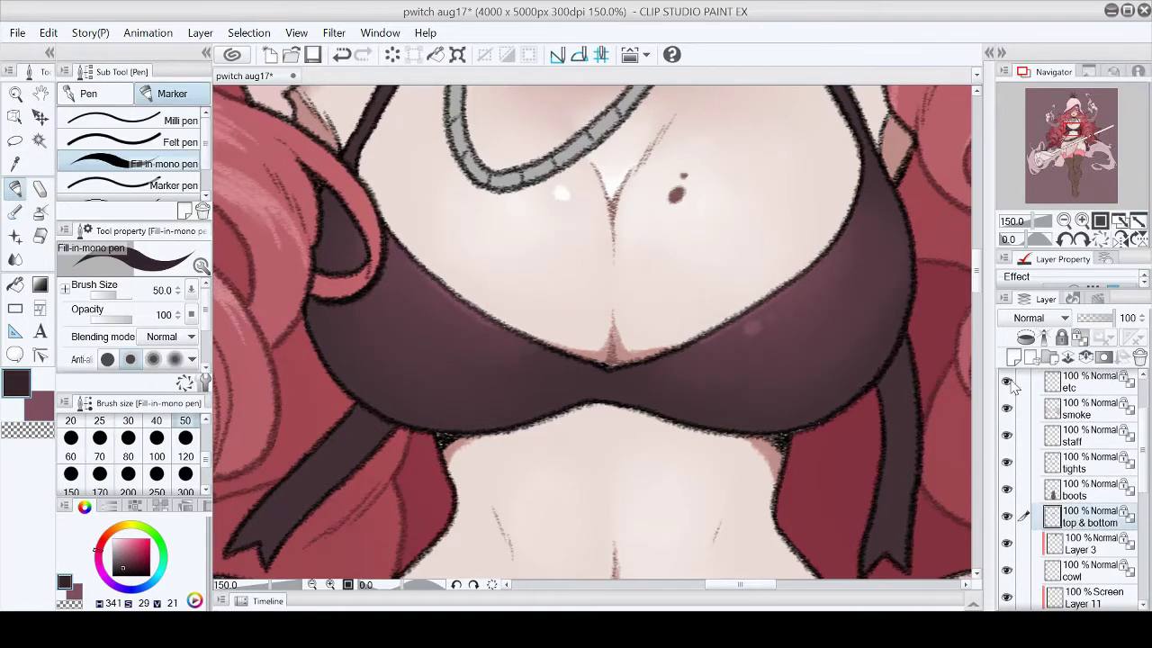
{"action": "scroll", "coordinate": [450, 377], "scroll_direction": "up", "scroll_amount": 5}
{"action": "key", "text": "b"}
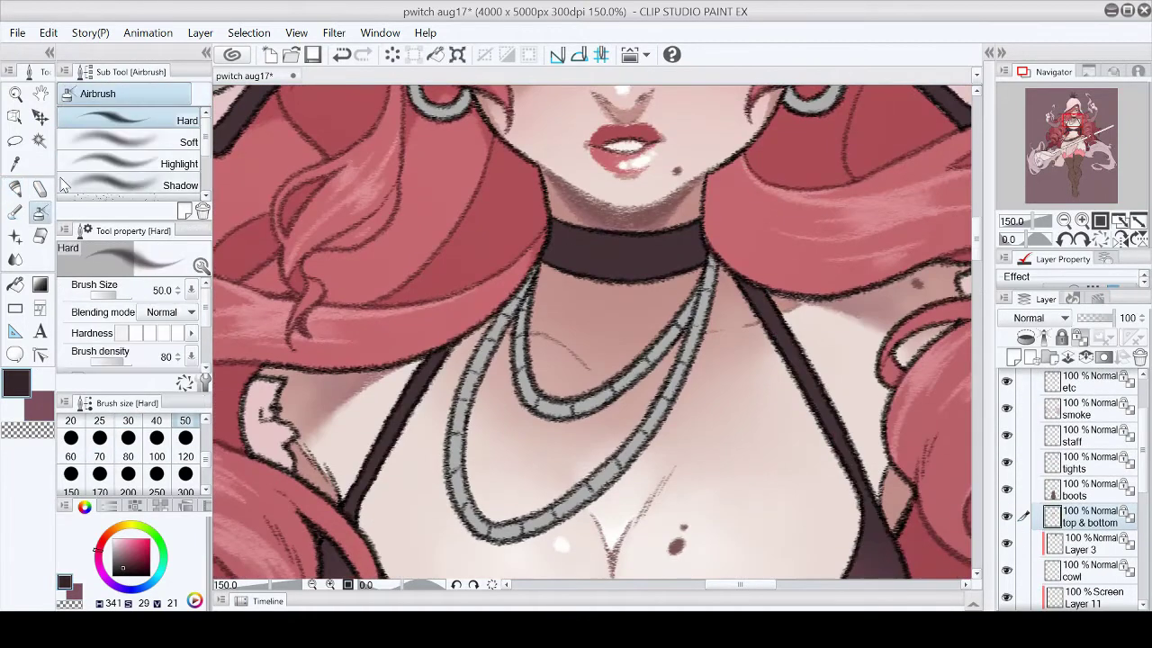
{"action": "key", "text": "p"}
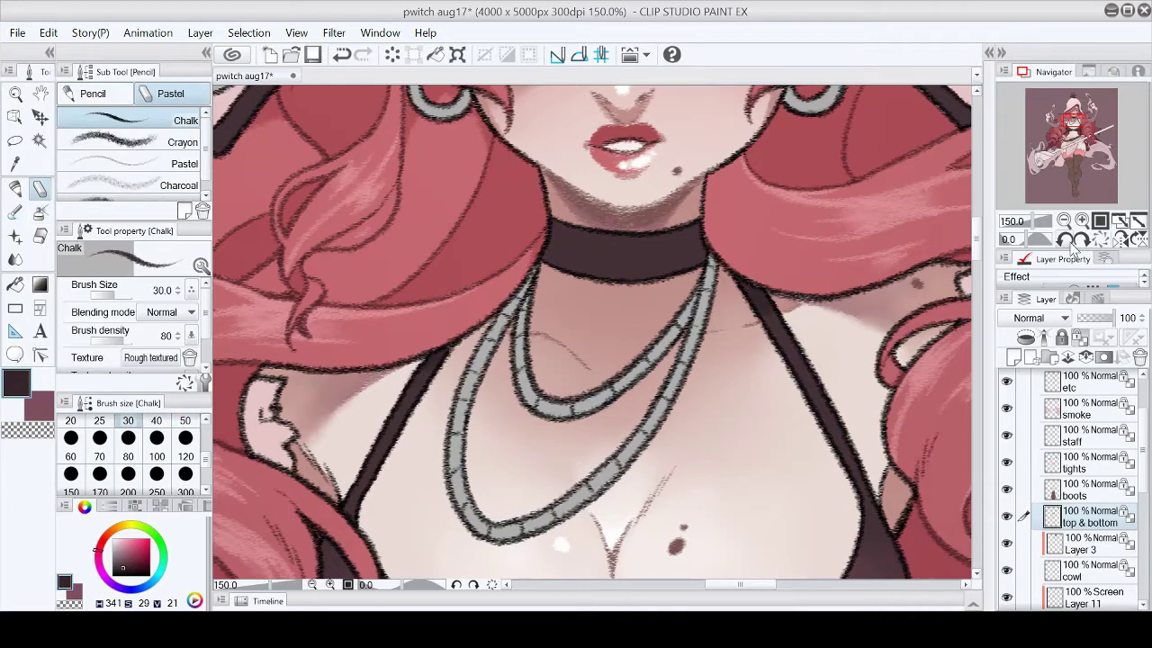
Step: Brush plum (H341 S37 V49) highlights onto the bikini's shoulder straps with the Running color edge watercolor brush at size 70
{"action": "key", "text": "ctrl+0"}
{"action": "key", "text": "ctrl+alt+0"}
{"action": "key", "text": "b"}
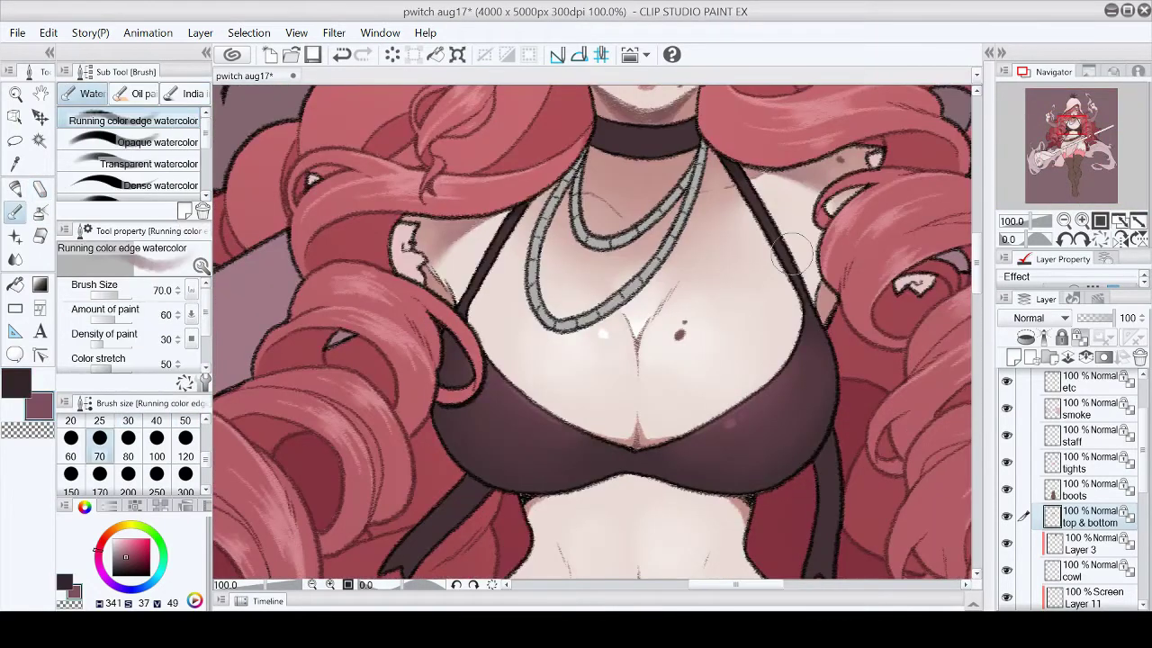
{"action": "key", "text": "ctrl+0"}
{"action": "key", "text": "ctrl+alt+0"}
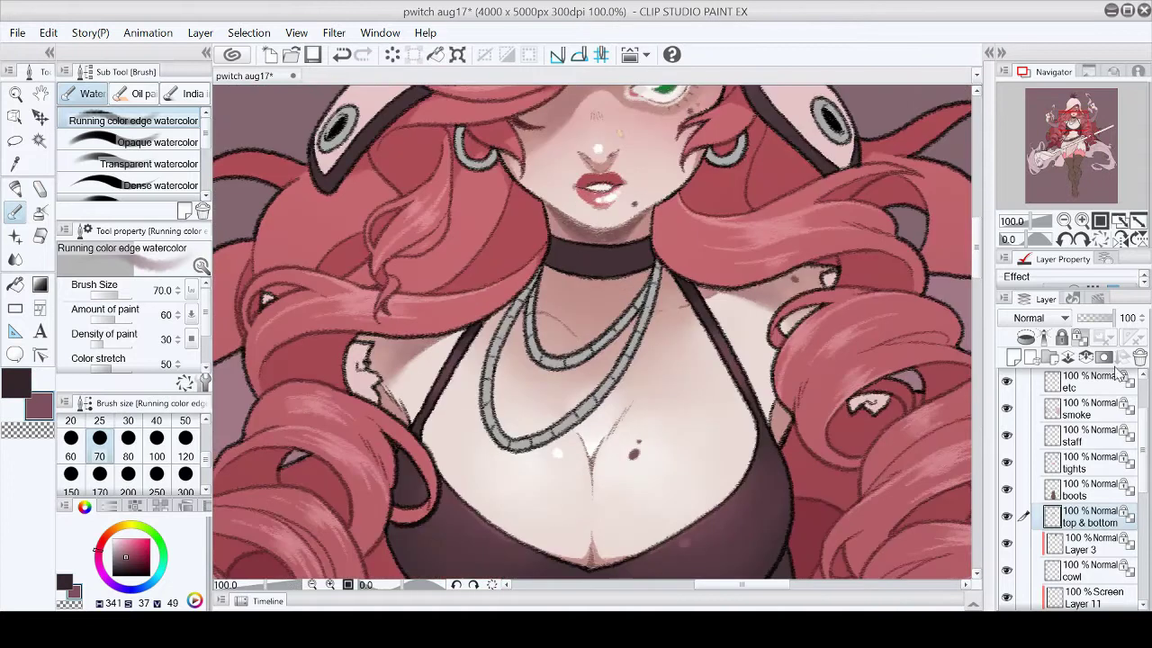
Step: On the etc layer, shade the choker in dark plum (H341 S29 V21) with the Fill-in-mono pen at size 50 and save the file
{"action": "left_click", "coordinate": [1085, 383]}
{"action": "key", "text": "p"}
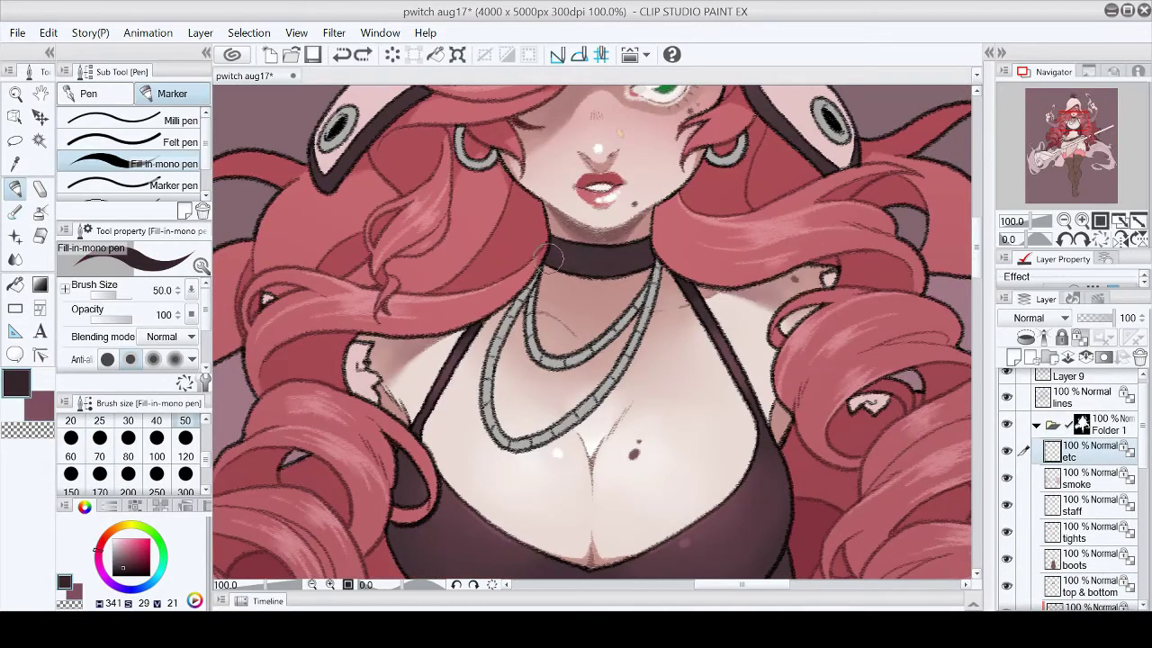
{"action": "scroll", "coordinate": [976, 252], "scroll_direction": "down", "scroll_amount": 5}
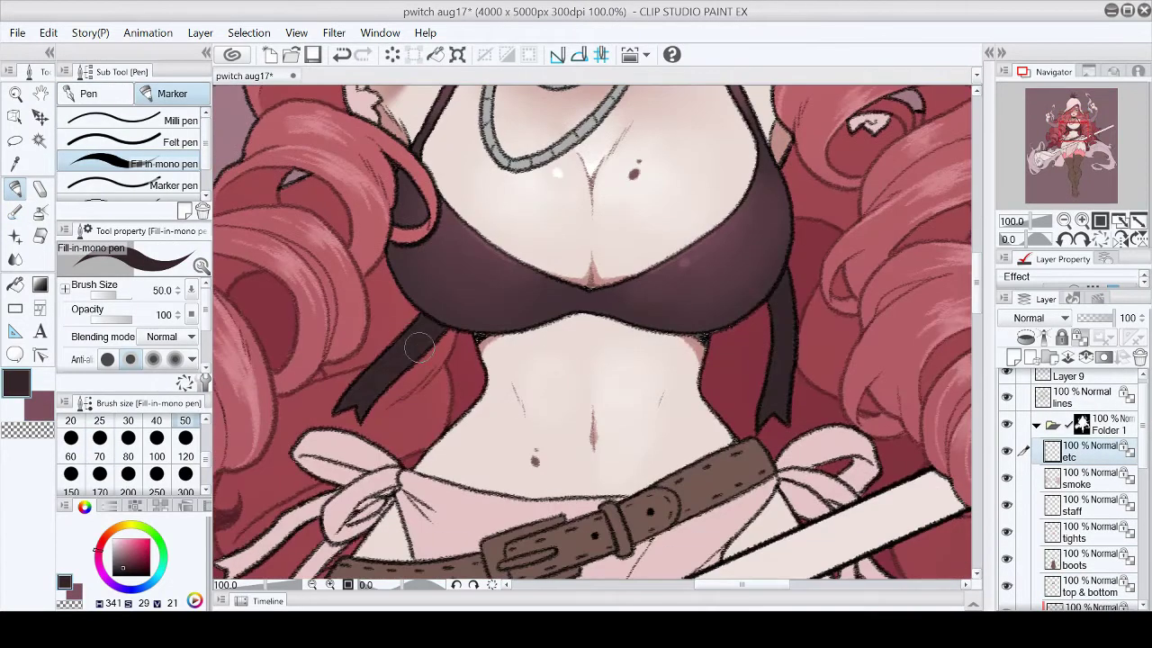
{"action": "key", "text": "ctrl+0"}
{"action": "left_click", "coordinate": [315, 55]}
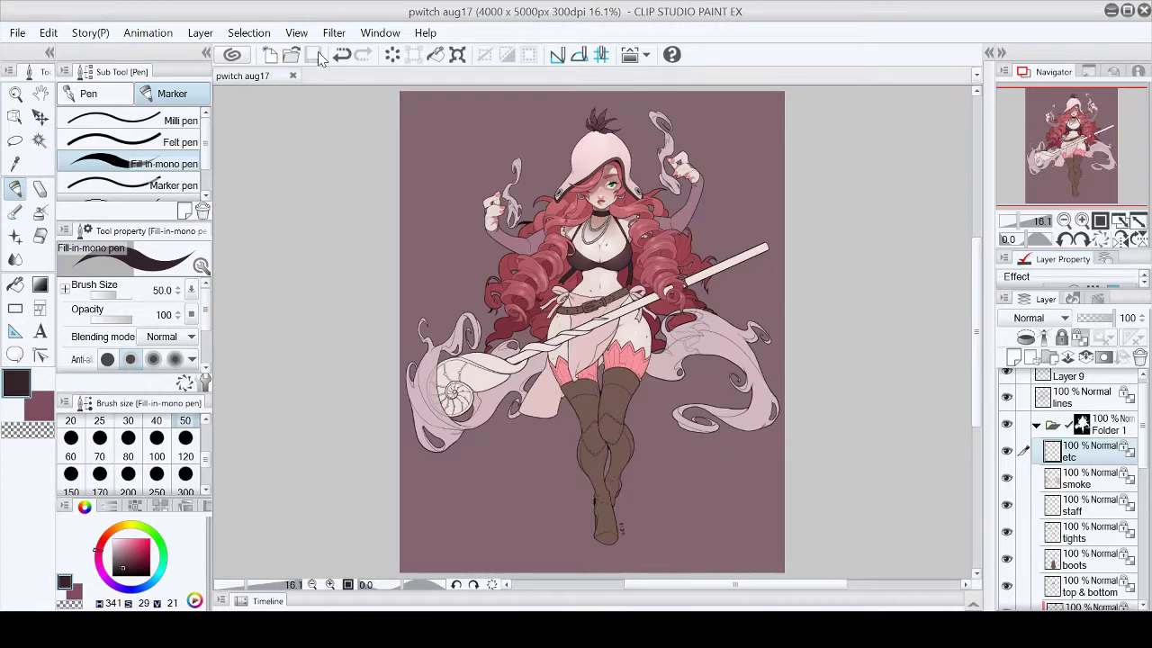
Step: On the top & bottom layer, shade the apron cloth in dusty pink (H351 S13 V83) and soften it with the Blend tool at size 80
{"action": "scroll", "coordinate": [1089, 468], "scroll_direction": "down", "scroll_amount": 3}
{"action": "left_click", "coordinate": [1089, 454]}
{"action": "key", "text": "ctrl+alt+0"}
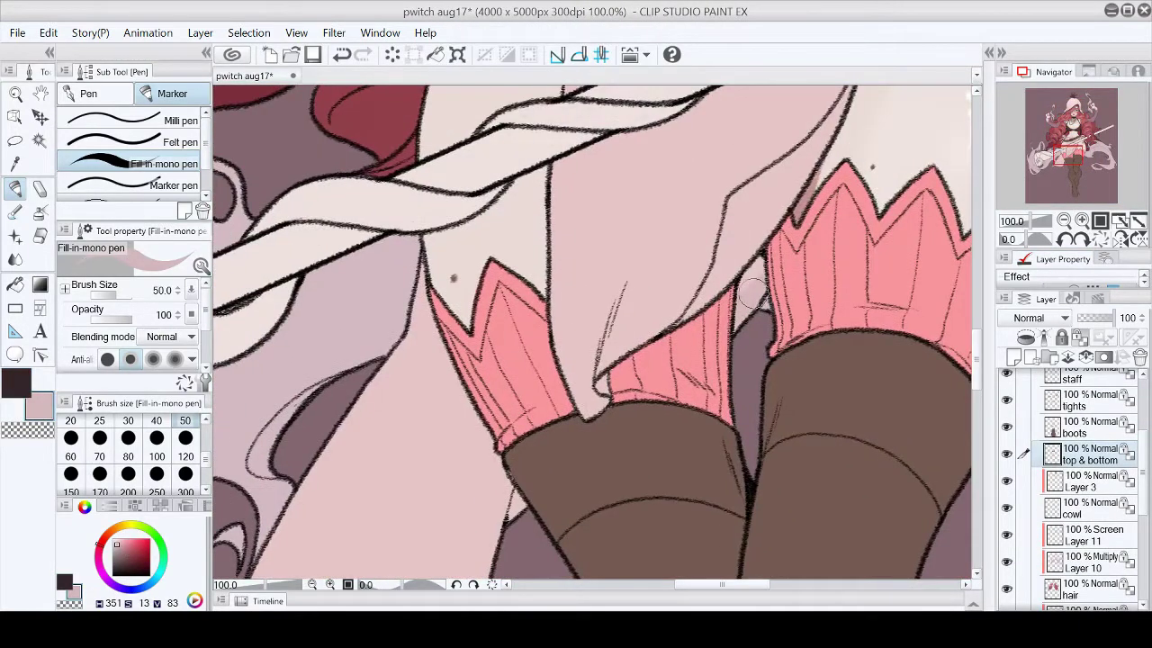
{"action": "key", "text": "ctrl+minus"}
{"action": "mouse_move", "coordinate": [540, 405]}
{"action": "left_mouse_down"}
{"action": "mouse_move", "coordinate": [581, 232]}
{"action": "mouse_move", "coordinate": [643, 377]}
{"action": "left_mouse_up"}
{"action": "key", "text": "ctrl+0"}
{"action": "scroll", "coordinate": [531, 262], "scroll_direction": "up", "scroll_amount": 5}
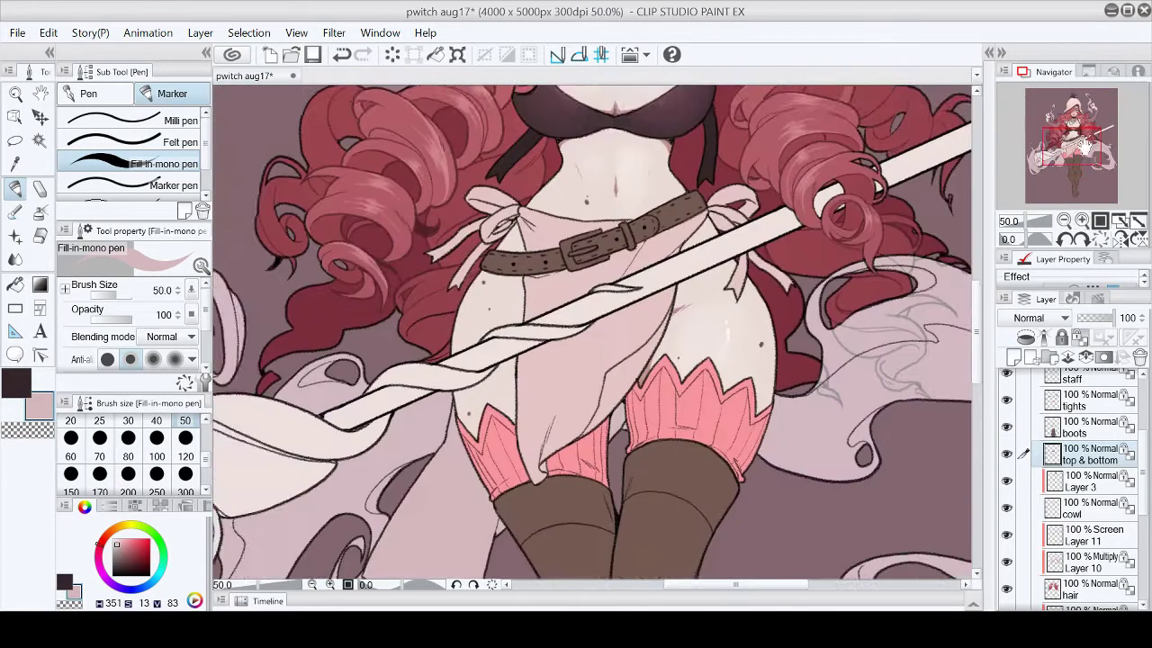
{"action": "key", "text": "b"}
{"action": "key", "text": "j"}
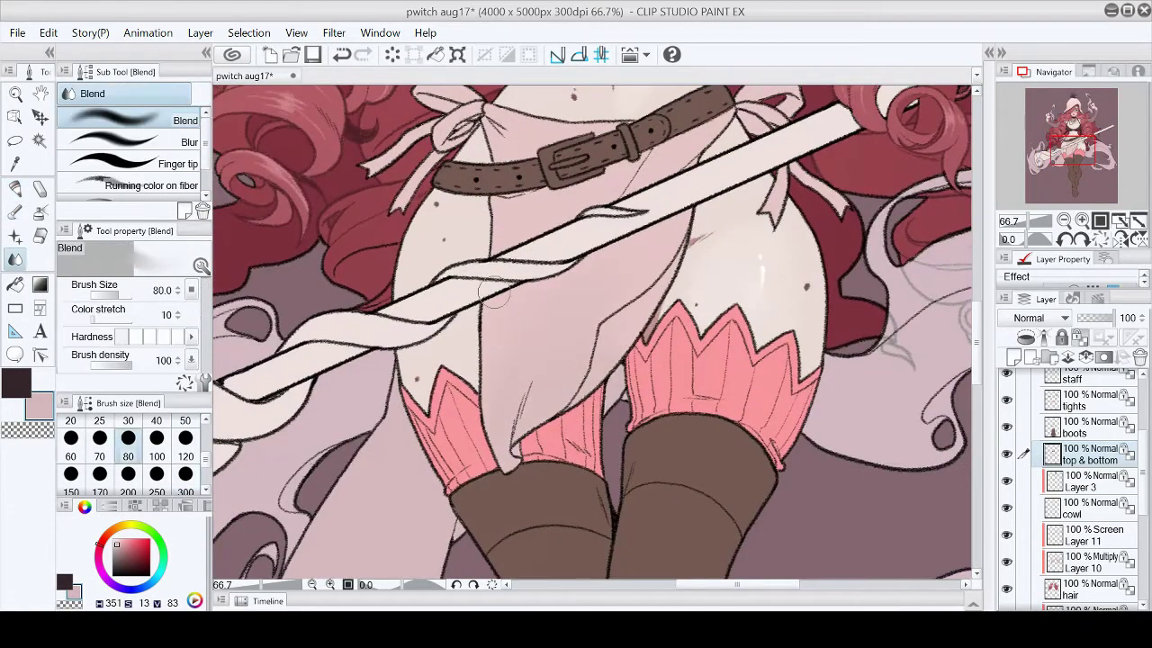
Step: Shade the bows and hanging ties at both hips in dusty pink (H351 S13 V83) with the Fill-in-mono pen at size 50 and Chalk at 30
{"action": "key", "text": "p"}
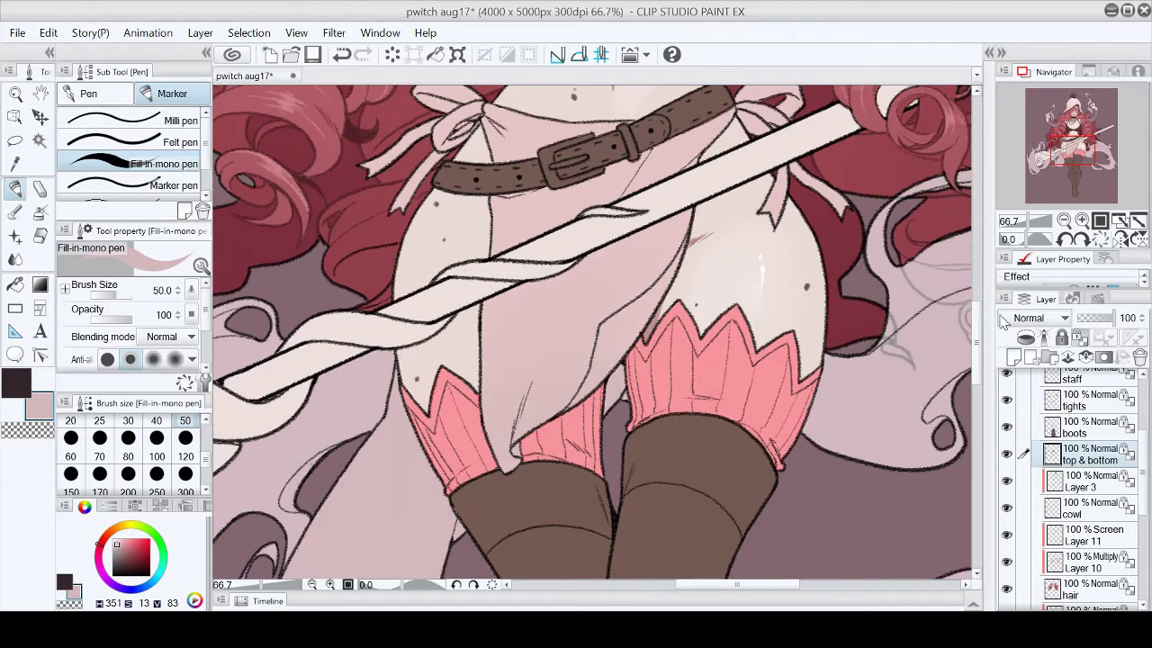
{"action": "scroll", "coordinate": [853, 326], "scroll_direction": "up", "scroll_amount": 2}
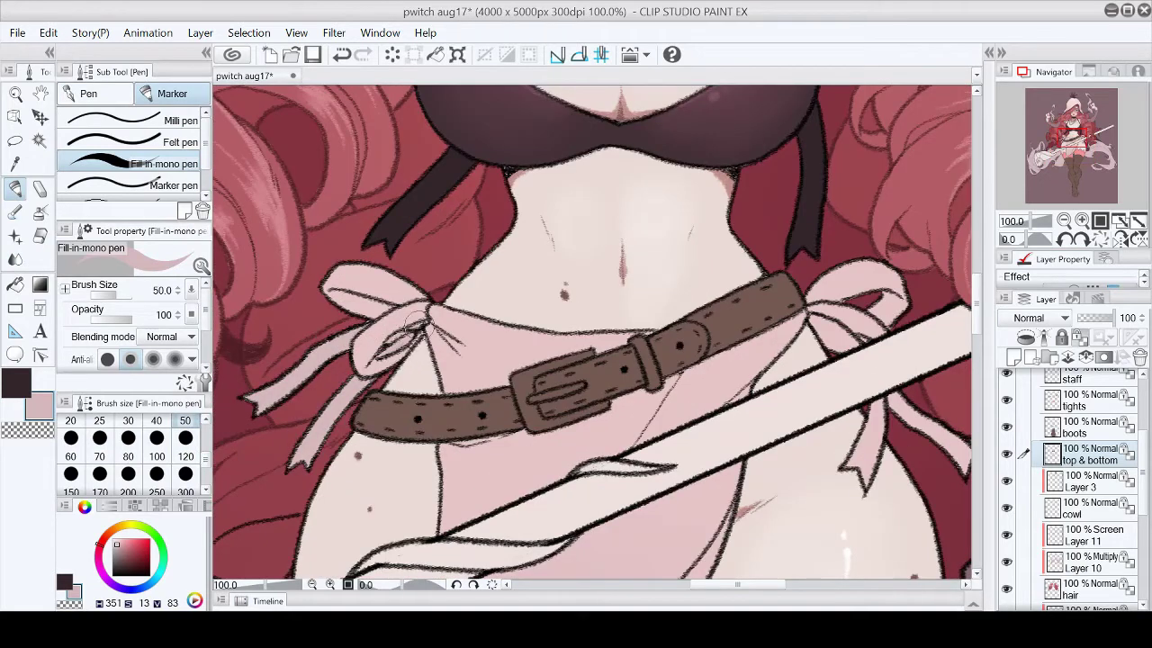
{"action": "key", "text": "p"}
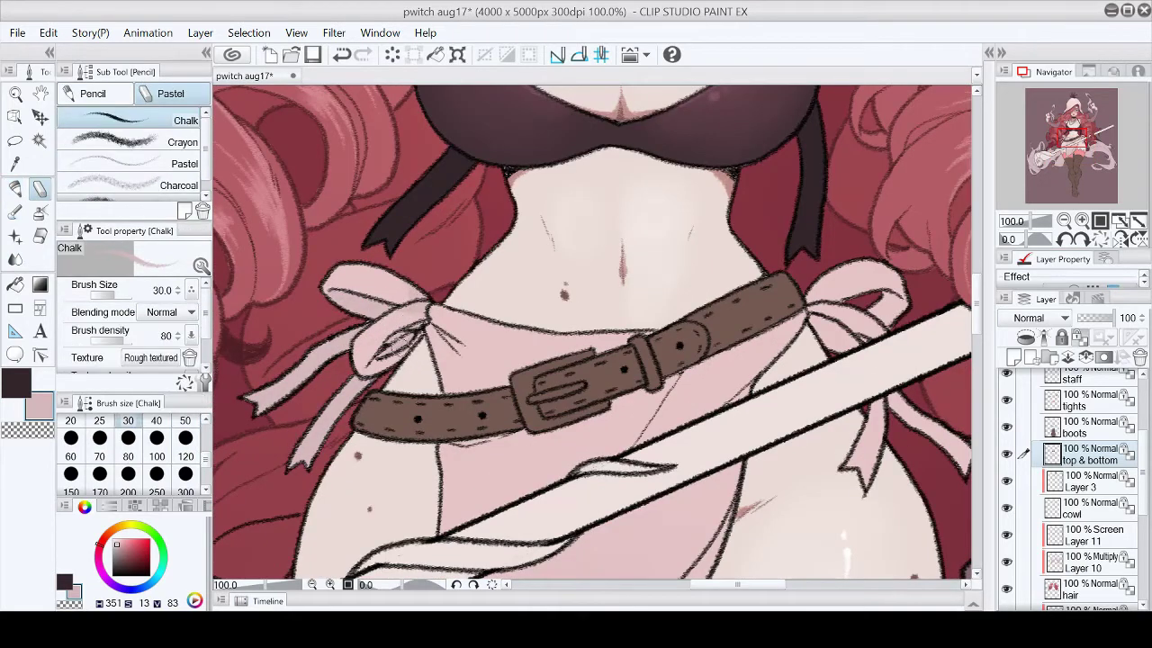
{"action": "left_click_drag", "start_coordinate": [771, 587], "coordinate": [798, 587]}
{"action": "key", "text": "p"}
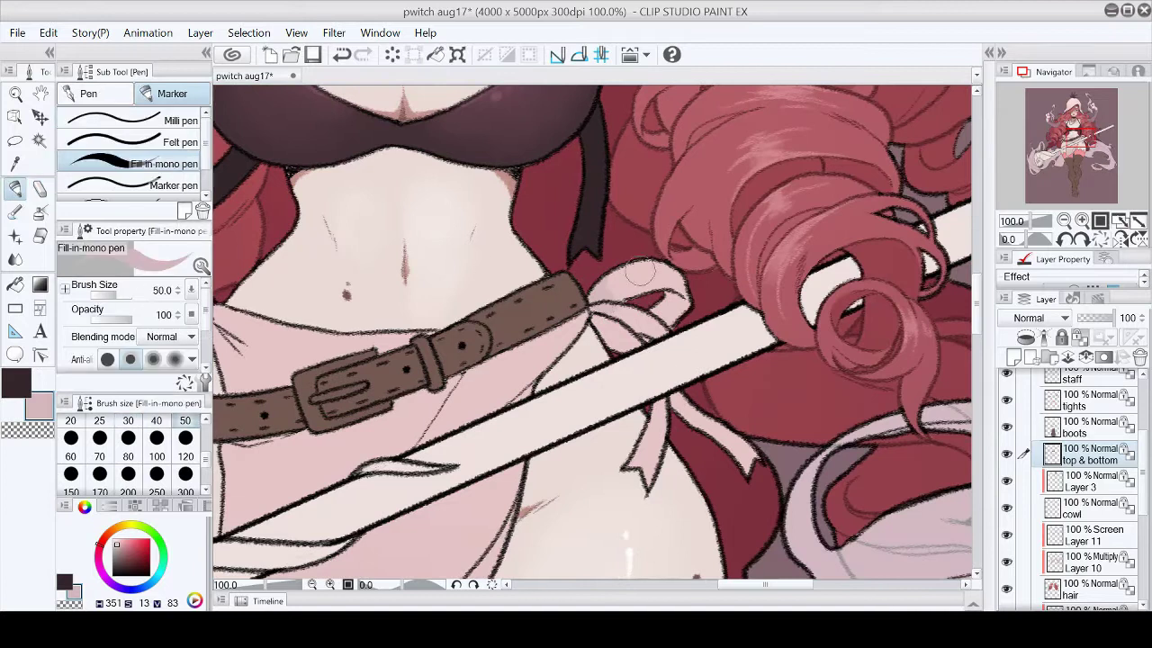
{"action": "key", "text": "ctrl+0"}
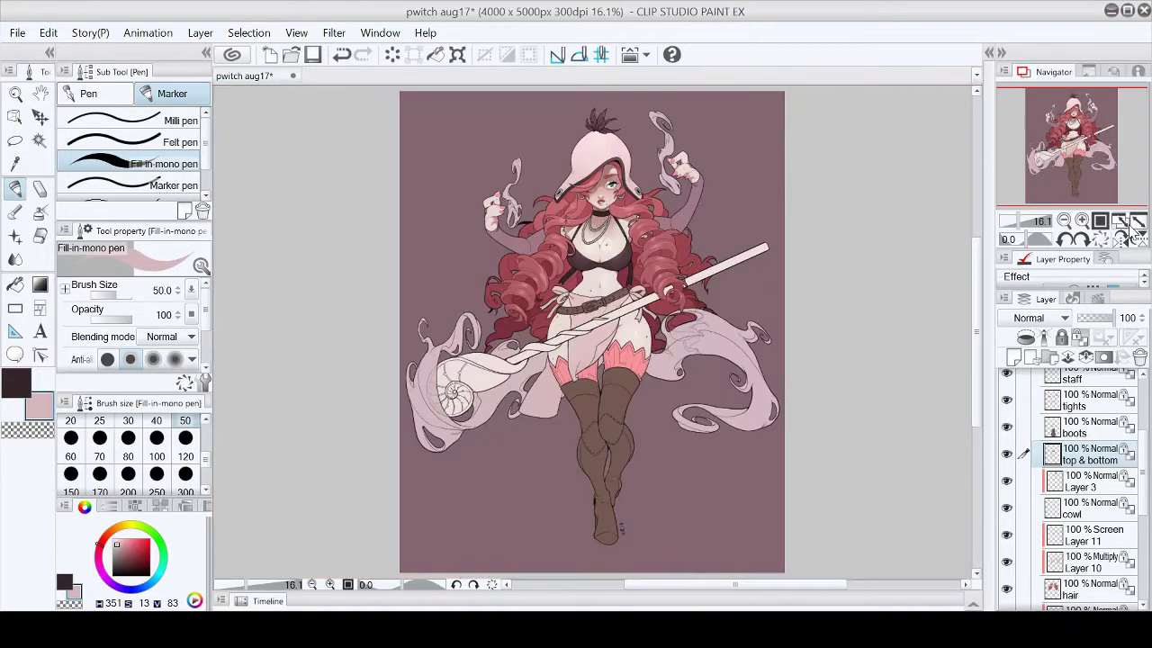
{"action": "key", "text": "ctrl+alt+0"}
{"action": "key", "text": "p"}
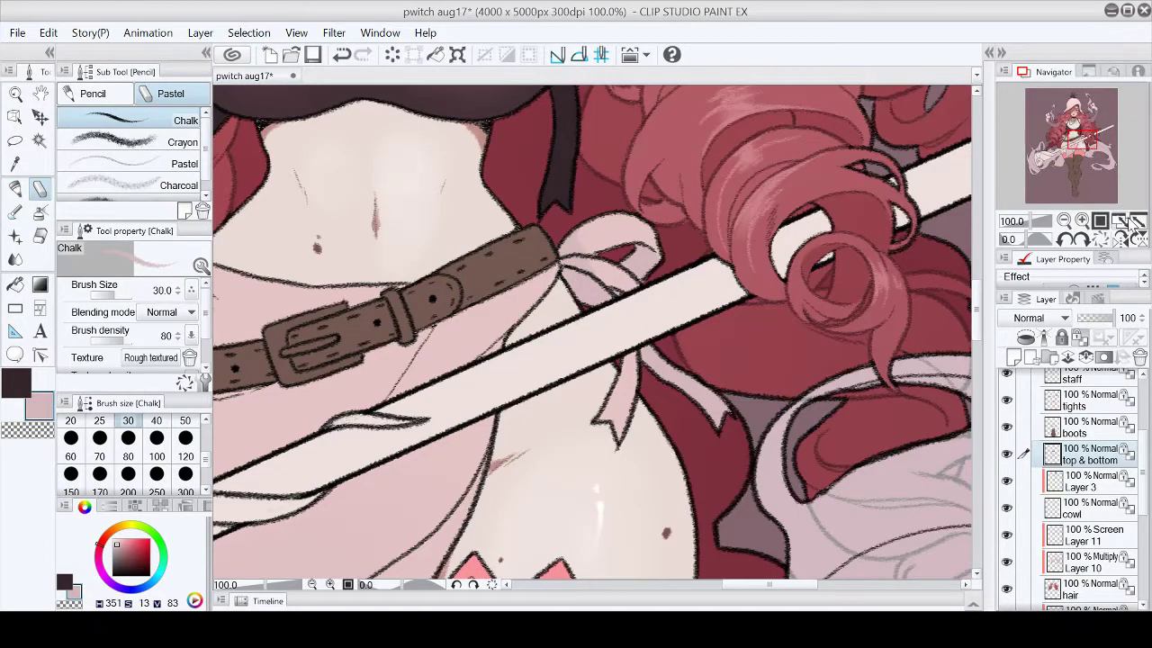
Step: Brush light pink (H355 S9 V98) highlights onto the apron and soften them with the Blend tool at sizes 120 and 150
{"action": "key", "text": "ctrl+0"}
{"action": "left_click", "coordinate": [1081, 221]}
{"action": "mouse_move", "coordinate": [981, 315]}
{"action": "left_mouse_down"}
{"action": "mouse_move", "coordinate": [981, 261]}
{"action": "mouse_move", "coordinate": [981, 315]}
{"action": "left_mouse_up"}
{"action": "key", "text": "j"}
{"action": "key", "text": "b"}
{"action": "key", "text": "j"}
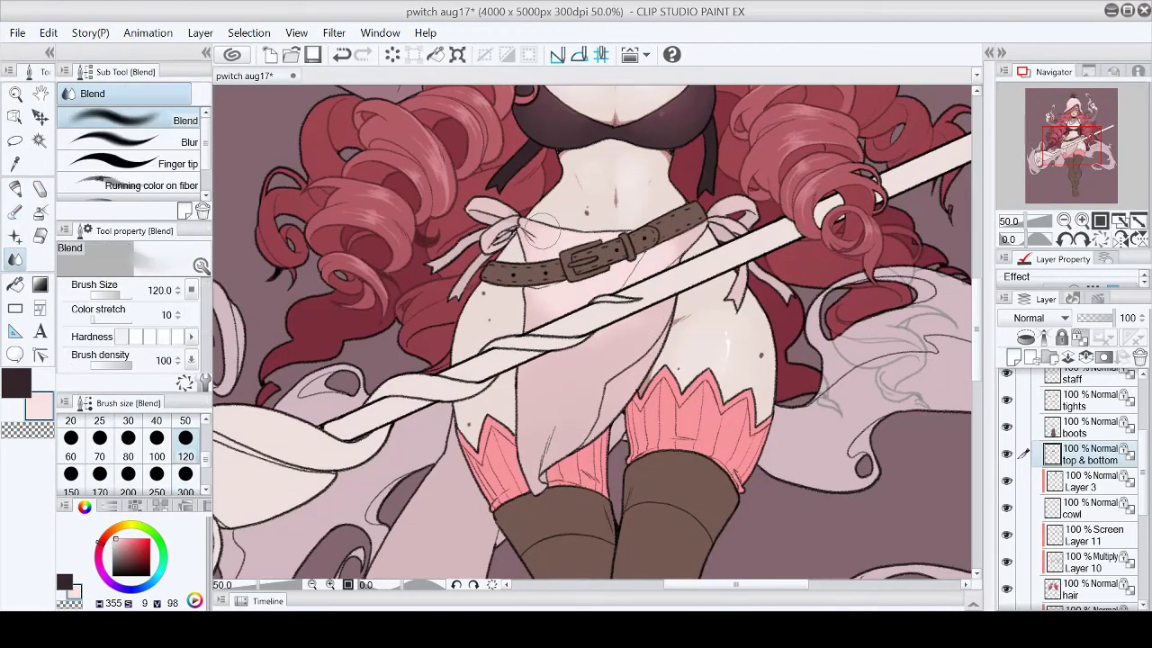
{"action": "left_click", "coordinate": [1138, 221]}
{"action": "left_click", "coordinate": [1081, 220]}
{"action": "left_click", "coordinate": [71, 474]}
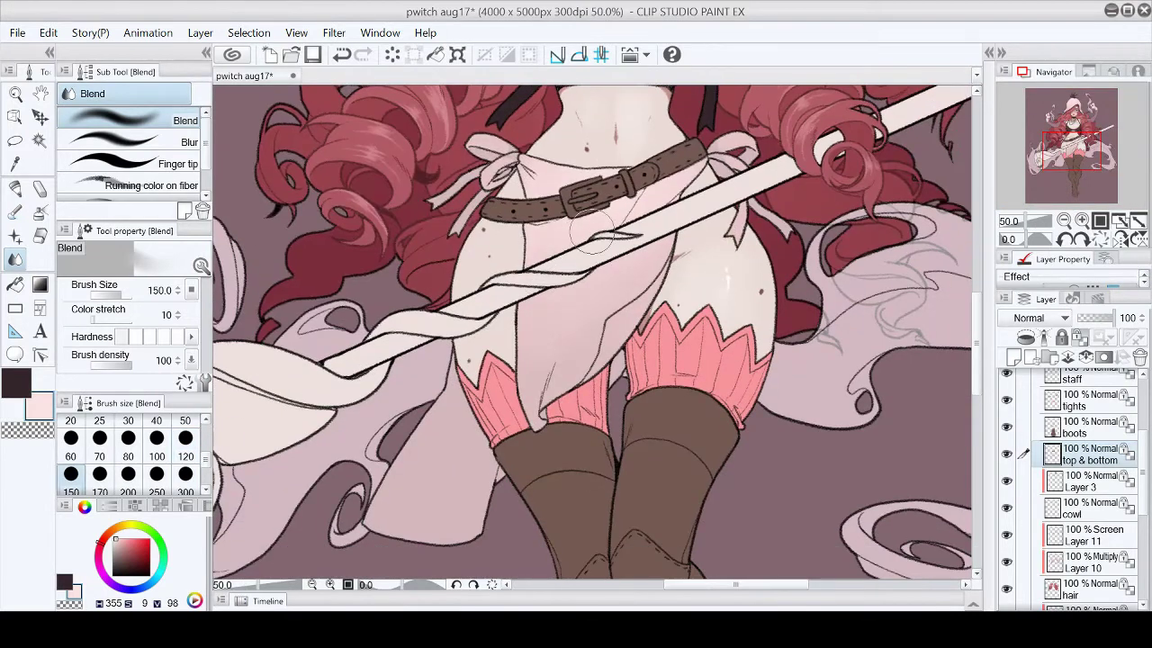
{"action": "left_click", "coordinate": [1138, 220]}
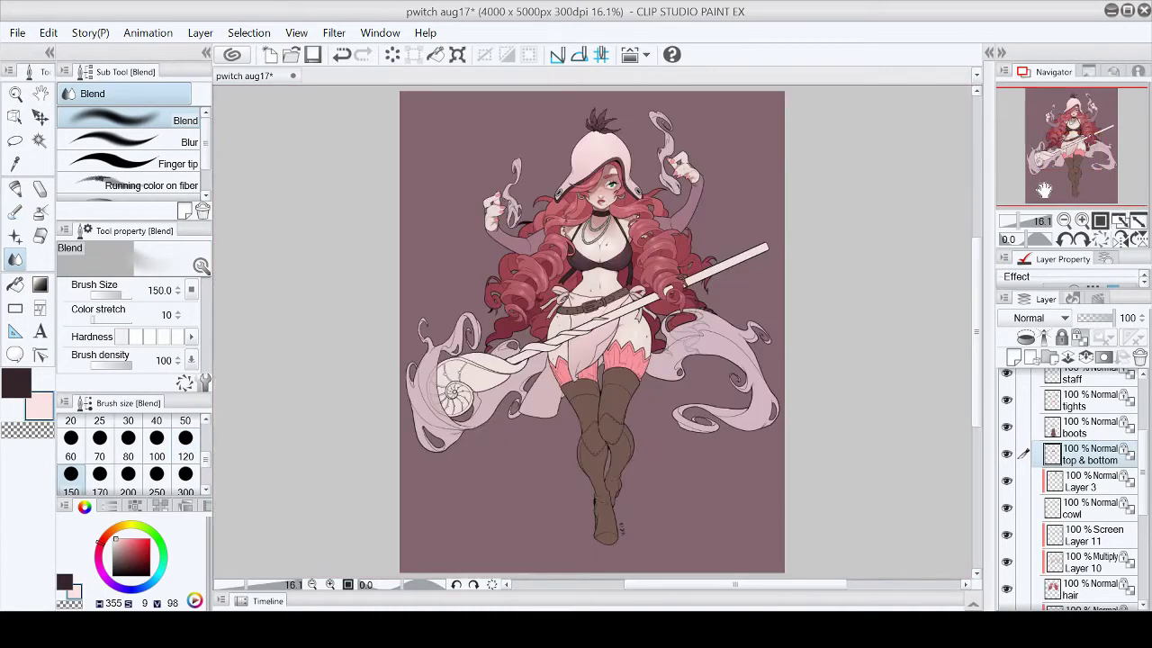
Step: Brush darker dusty pink (H351 S16 V71) onto the hanging back cloth with Running color edge watercolor at size 300 and Blend at size 150
{"action": "left_click", "coordinate": [1082, 220]}
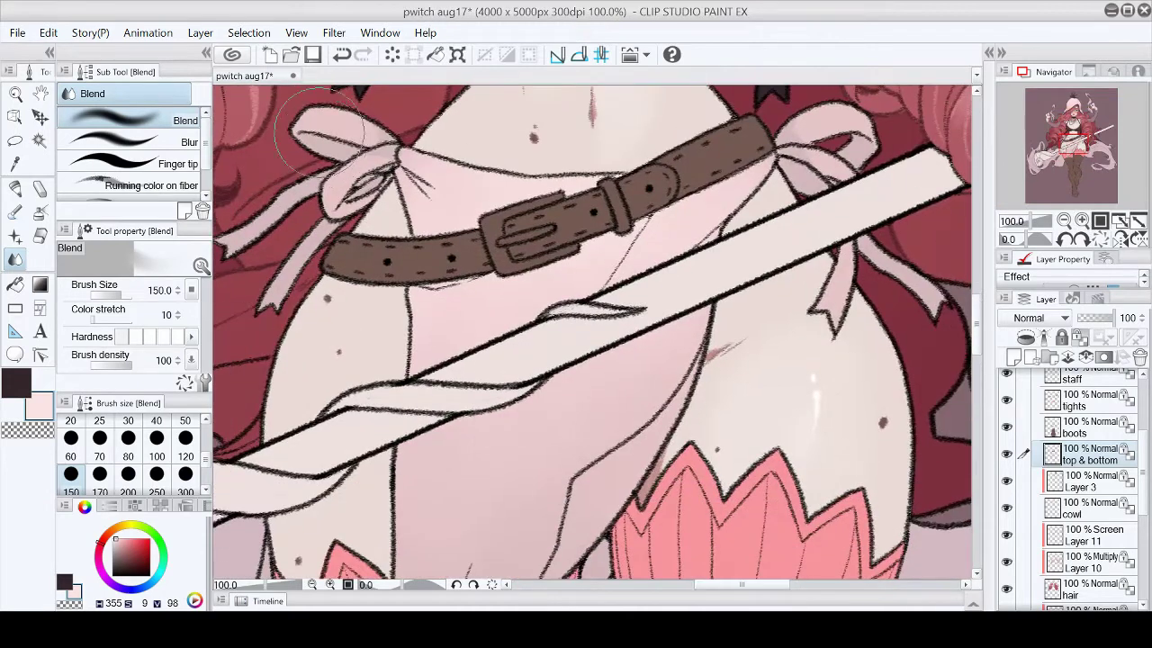
{"action": "key", "text": "p"}
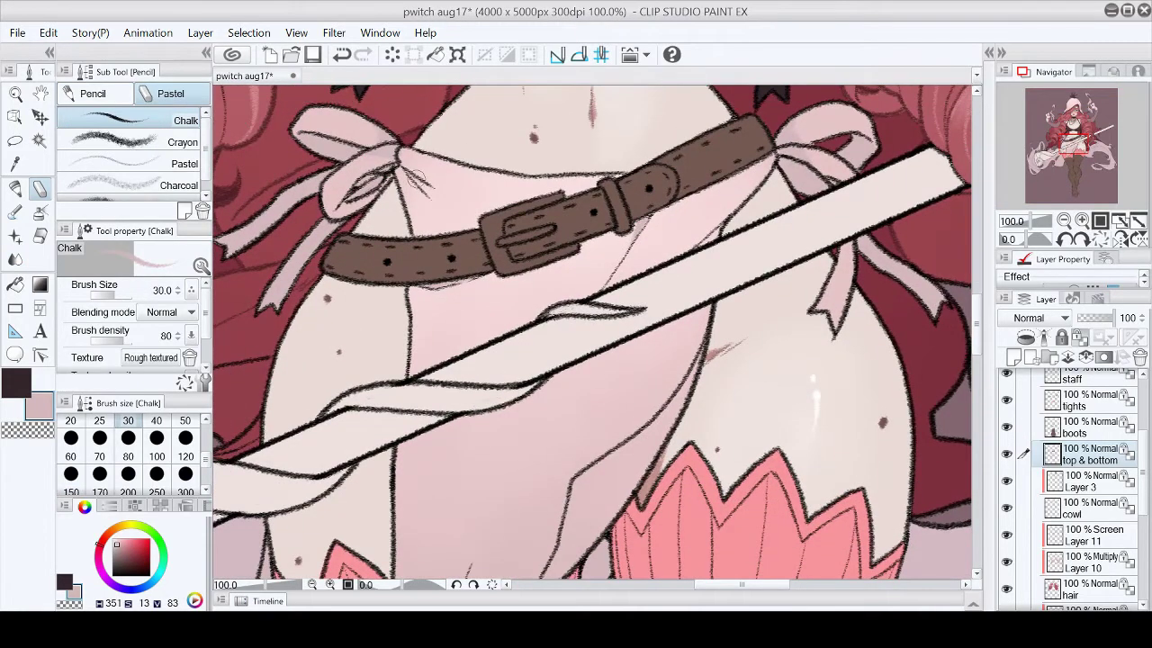
{"action": "scroll", "coordinate": [842, 202], "scroll_direction": "down", "scroll_amount": 3}
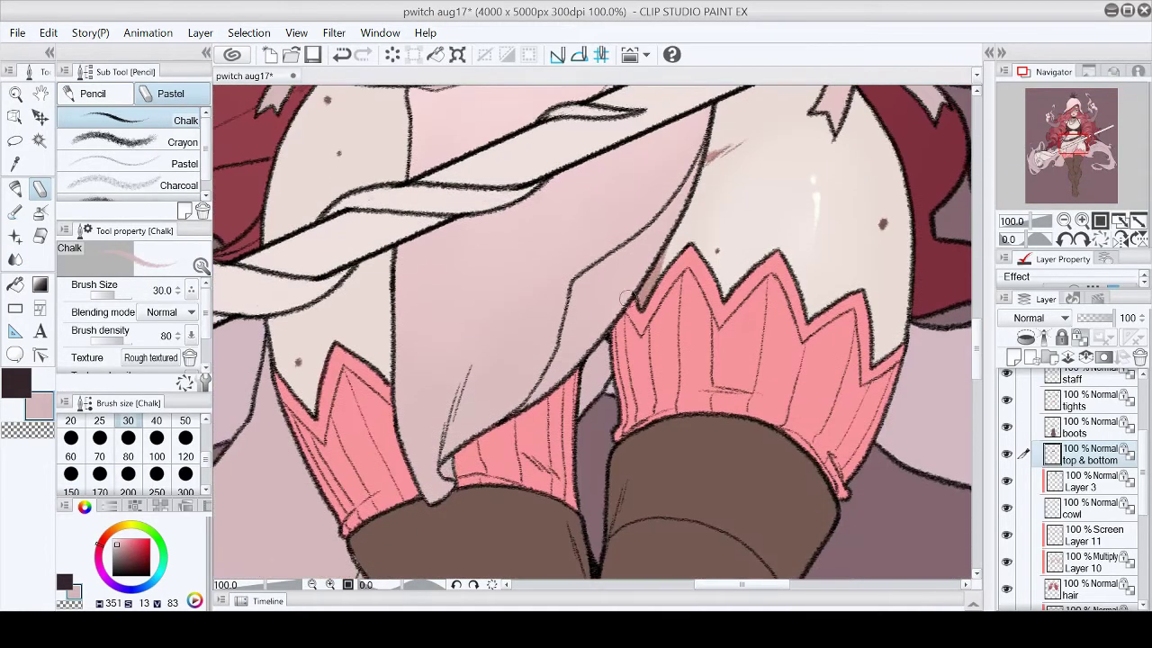
{"action": "left_click", "coordinate": [1138, 220]}
{"action": "scroll", "coordinate": [1064, 161], "scroll_direction": "up", "scroll_amount": 4}
{"action": "key", "text": "b"}
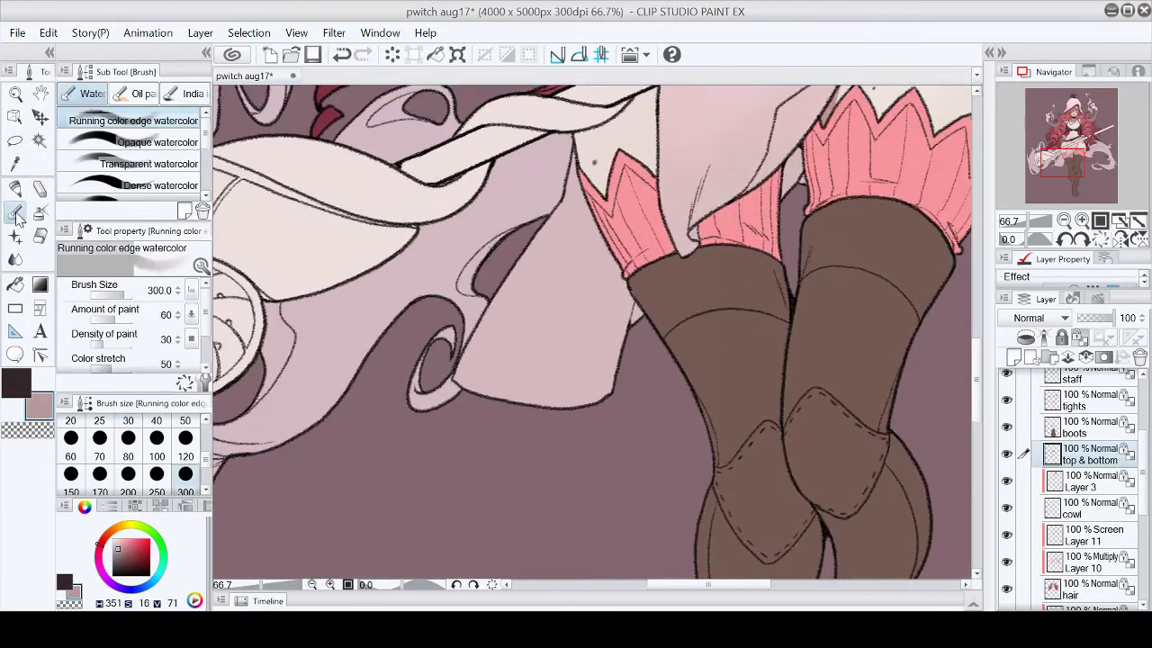
{"action": "left_click_drag", "start_coordinate": [468, 396], "coordinate": [597, 373]}
{"action": "key", "text": "j"}
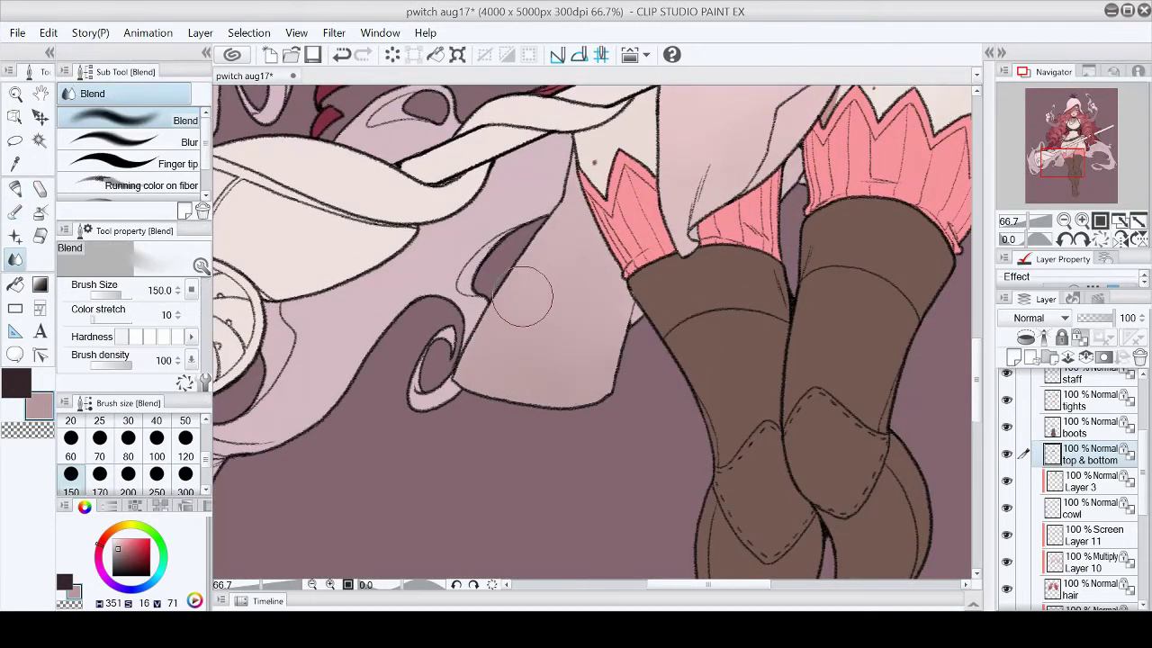
{"action": "left_click", "coordinate": [22, 192]}
{"action": "key", "text": "ctrl+0"}
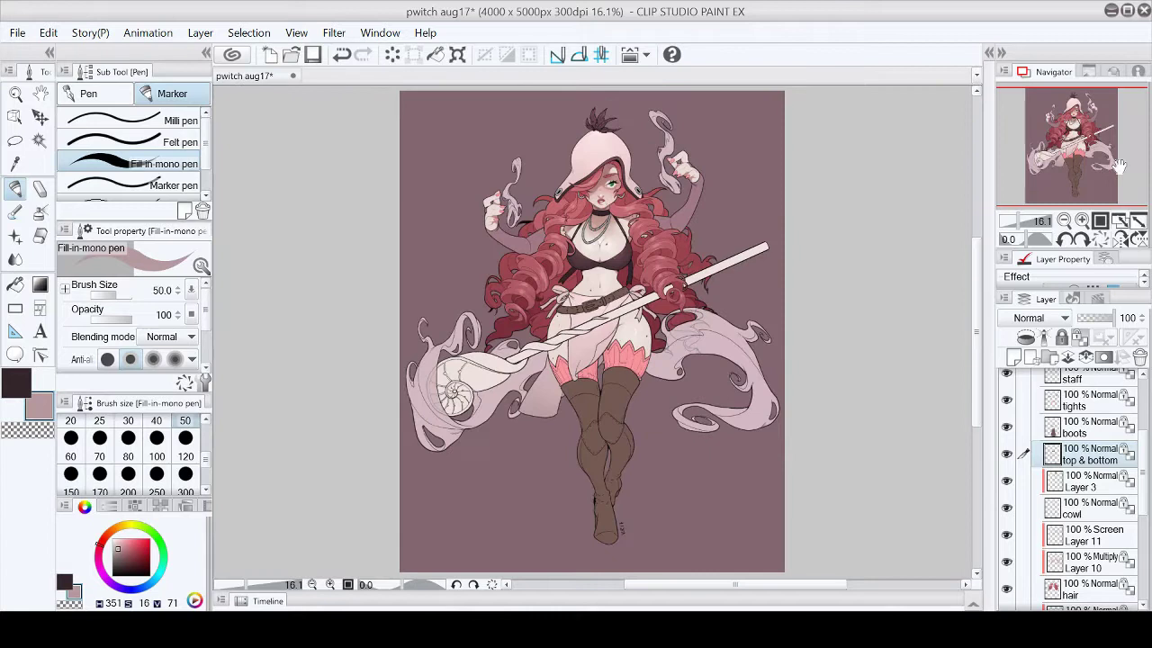
{"action": "key", "text": "j"}
{"action": "key", "text": "b"}
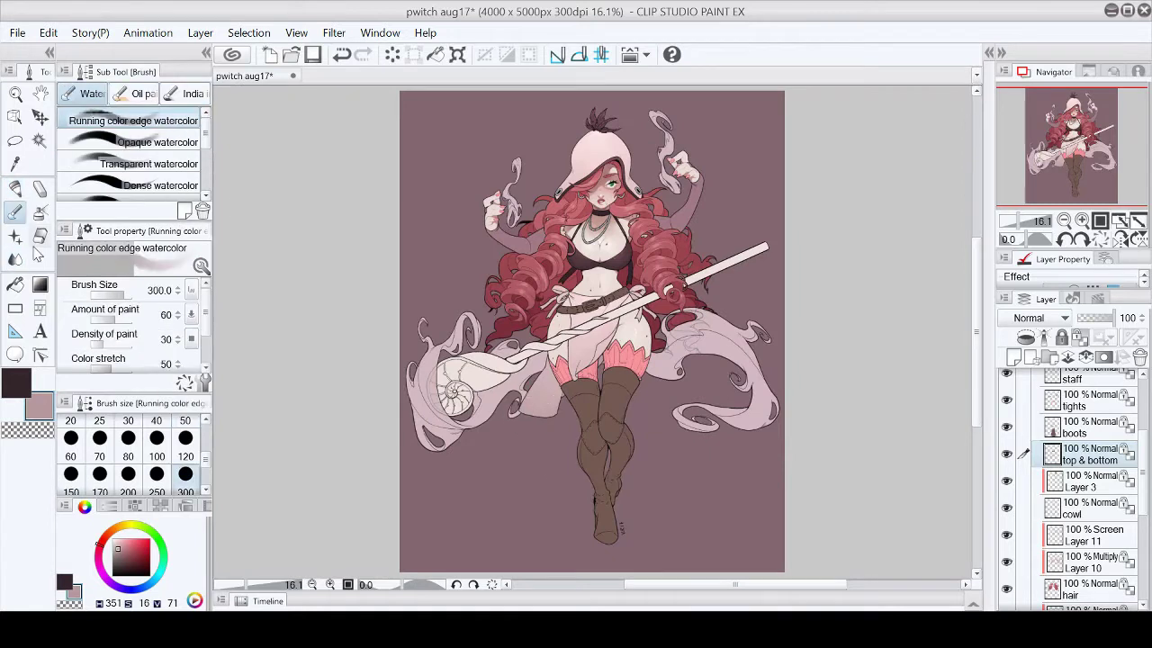
{"action": "key", "text": "j"}
Step: On the lines layer, recolor the inner lines of the hood and both hip bows in muted mauve (H351 S21 V59) with the Fill-in-mono pen
{"action": "scroll", "coordinate": [548, 384], "scroll_direction": "up", "scroll_amount": 5}
{"action": "key", "text": "p"}
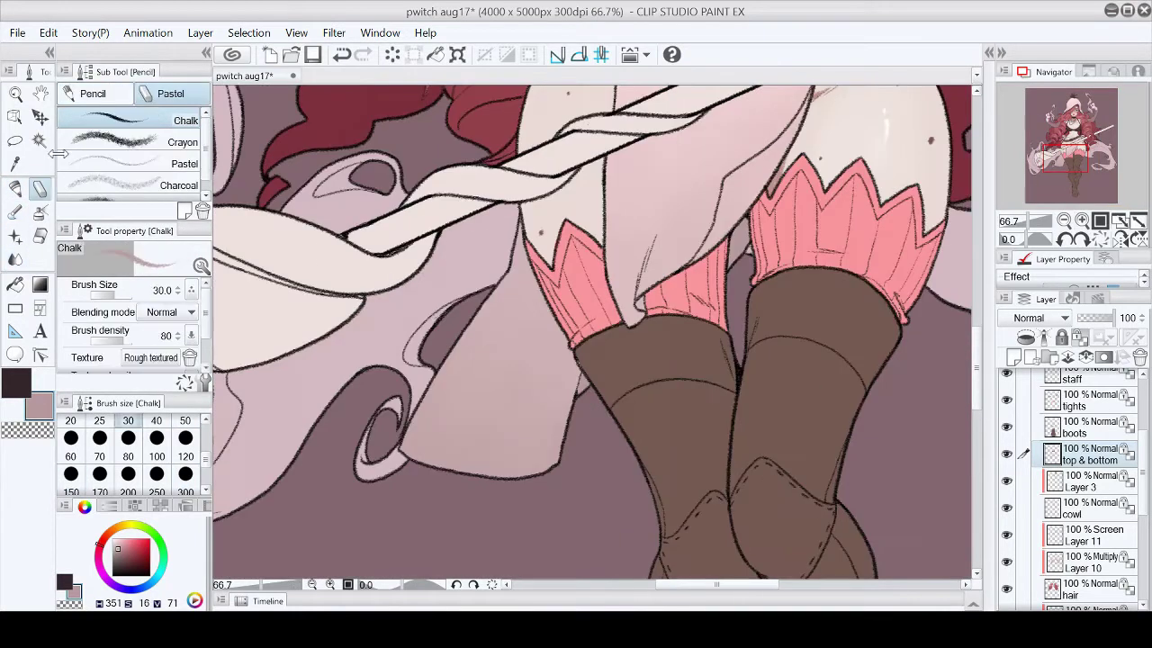
{"action": "left_click", "coordinate": [1083, 221]}
{"action": "scroll", "coordinate": [593, 378], "scroll_direction": "up", "scroll_amount": 8}
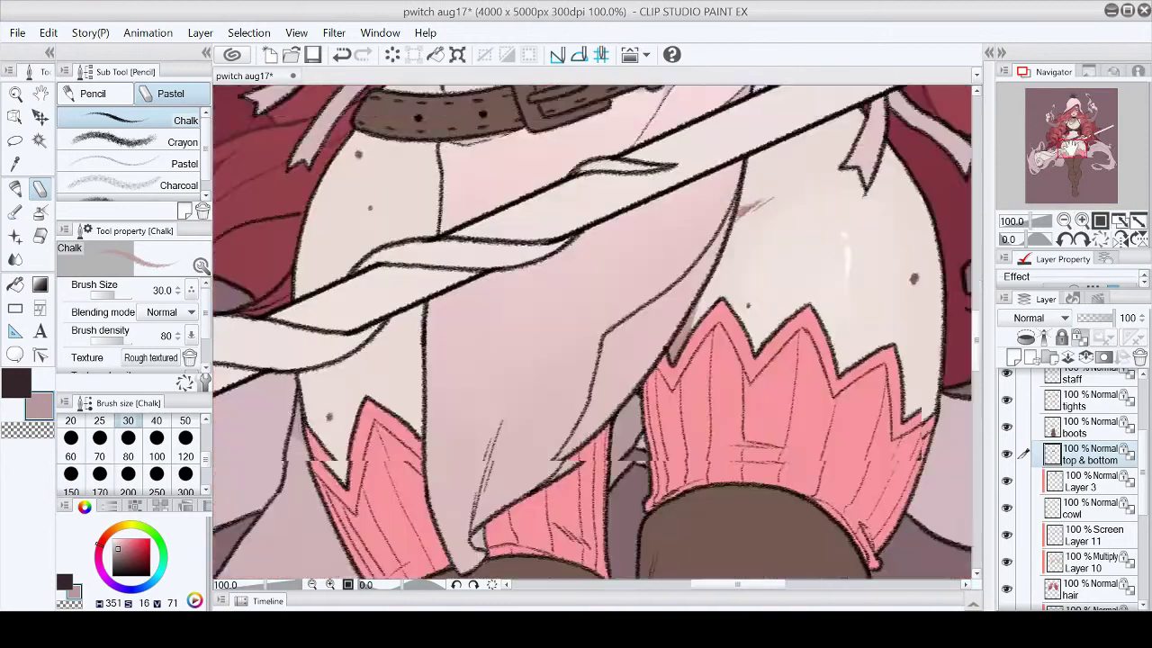
{"action": "key", "text": "p"}
{"action": "scroll", "coordinate": [383, 342], "scroll_direction": "up", "scroll_amount": 3}
{"action": "scroll", "coordinate": [521, 329], "scroll_direction": "down", "scroll_amount": 10}
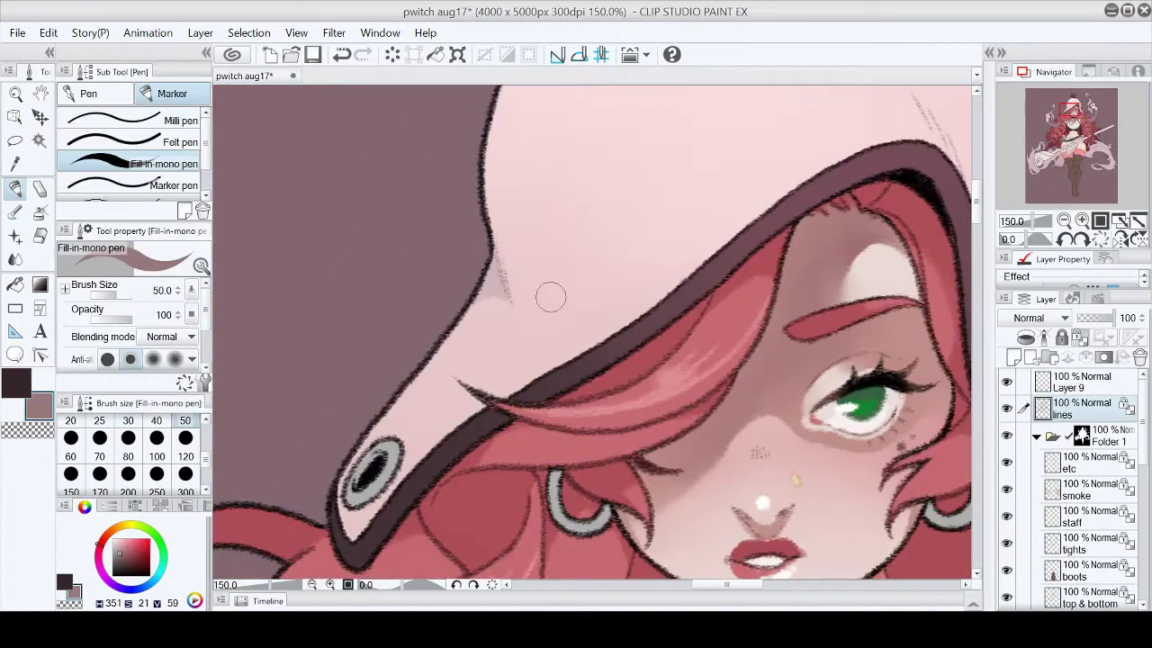
{"action": "scroll", "coordinate": [594, 333], "scroll_direction": "down", "scroll_amount": 5}
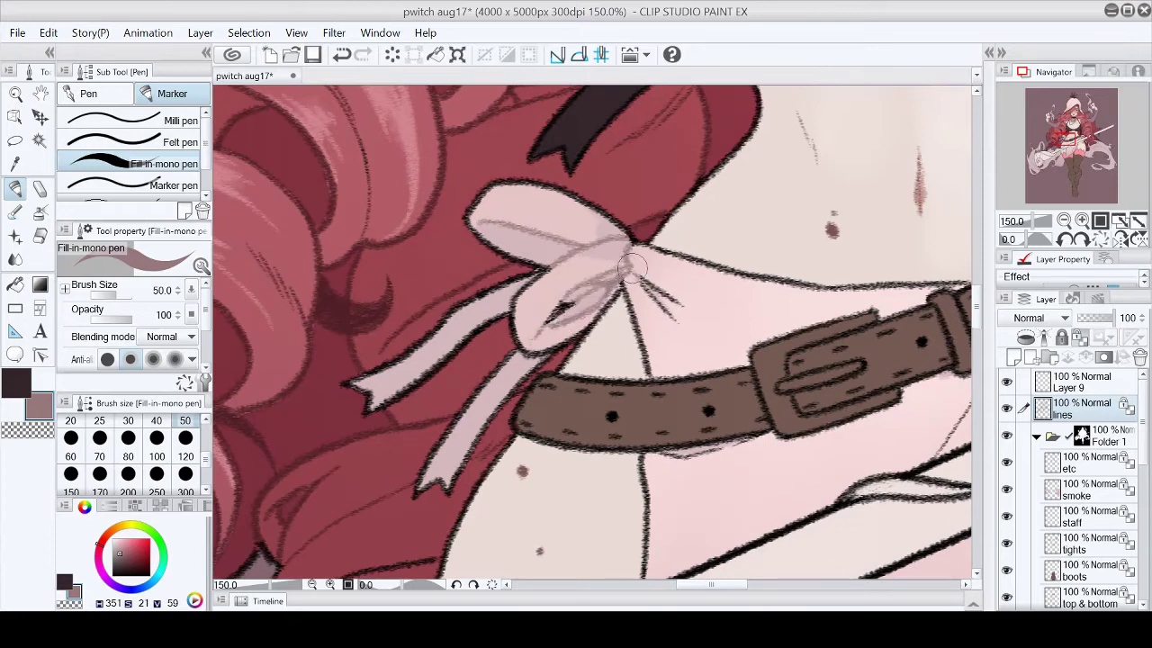
{"action": "left_click_drag", "start_coordinate": [719, 585], "coordinate": [717, 587]}
{"action": "scroll", "coordinate": [603, 450], "scroll_direction": "right", "scroll_amount": 4}
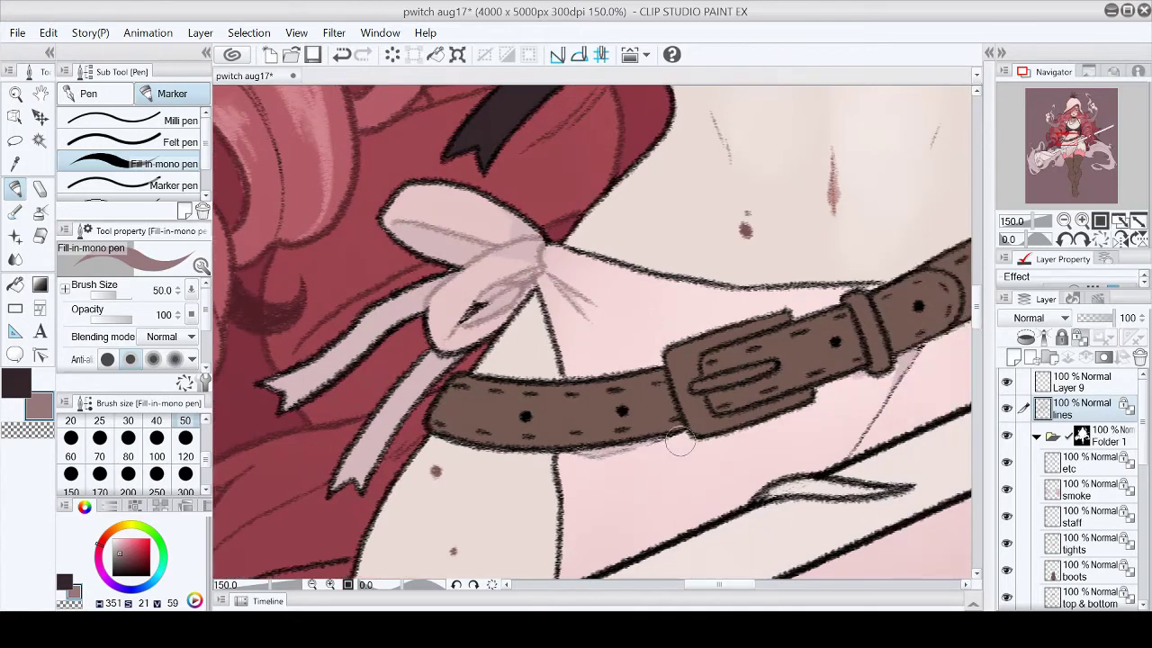
{"action": "scroll", "coordinate": [535, 239], "scroll_direction": "right", "scroll_amount": 4}
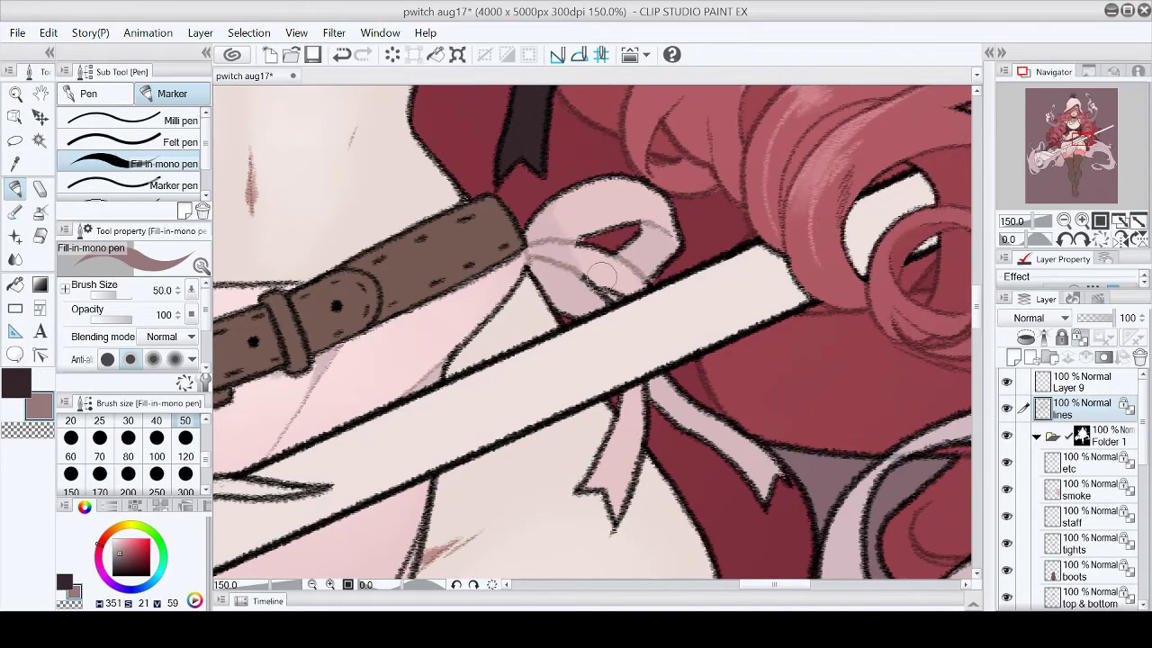
Step: Recolor the apron's inner fold lines in the same muted mauve at size 50 and save the file
{"action": "scroll", "coordinate": [637, 392], "scroll_direction": "down", "scroll_amount": 6}
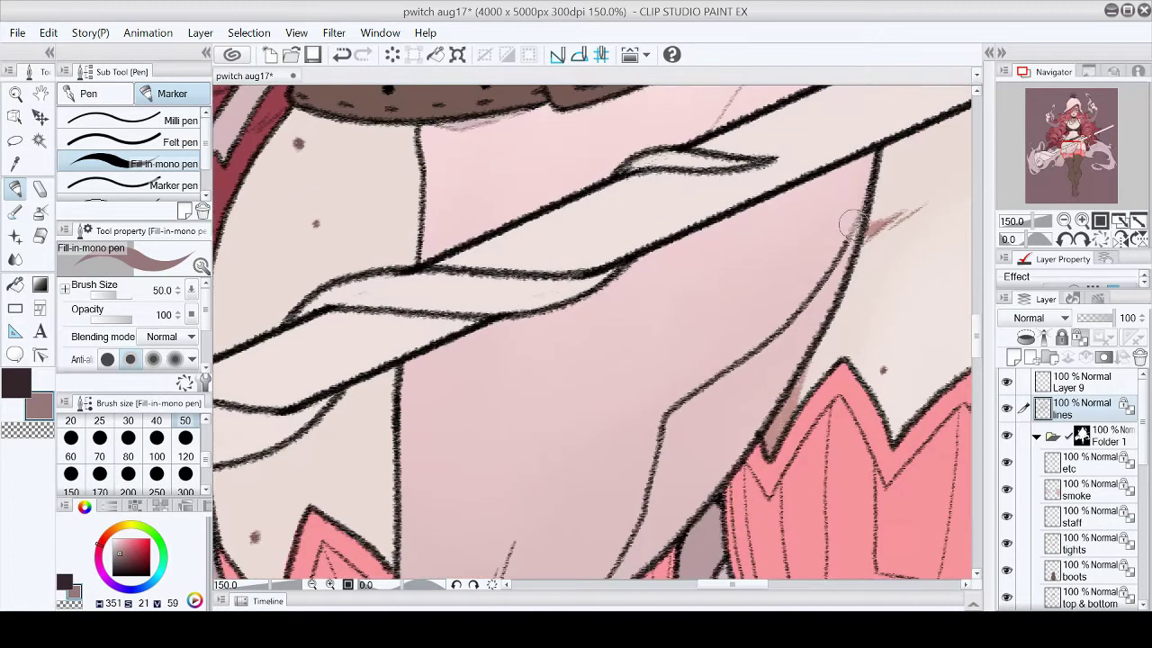
{"action": "scroll", "coordinate": [648, 452], "scroll_direction": "down", "scroll_amount": 2}
{"action": "left_click_drag", "start_coordinate": [659, 328], "coordinate": [663, 402]}
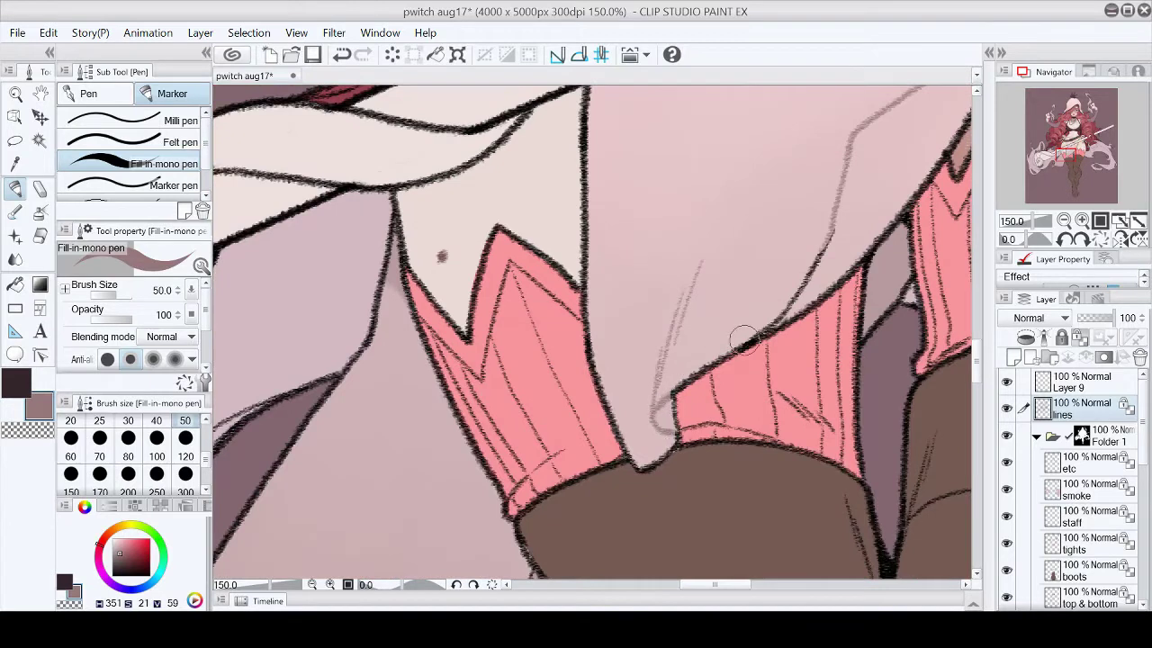
{"action": "scroll", "coordinate": [815, 292], "scroll_direction": "down", "scroll_amount": 3}
{"action": "left_click", "coordinate": [1137, 221]}
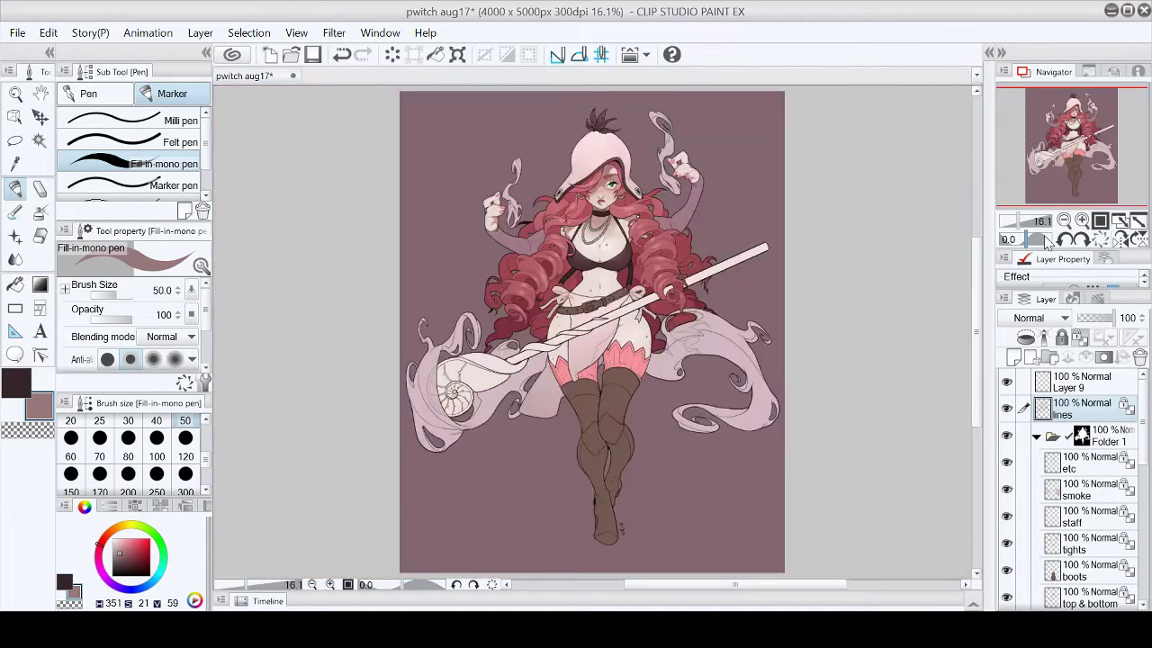
{"action": "key", "text": "ctrl+s"}
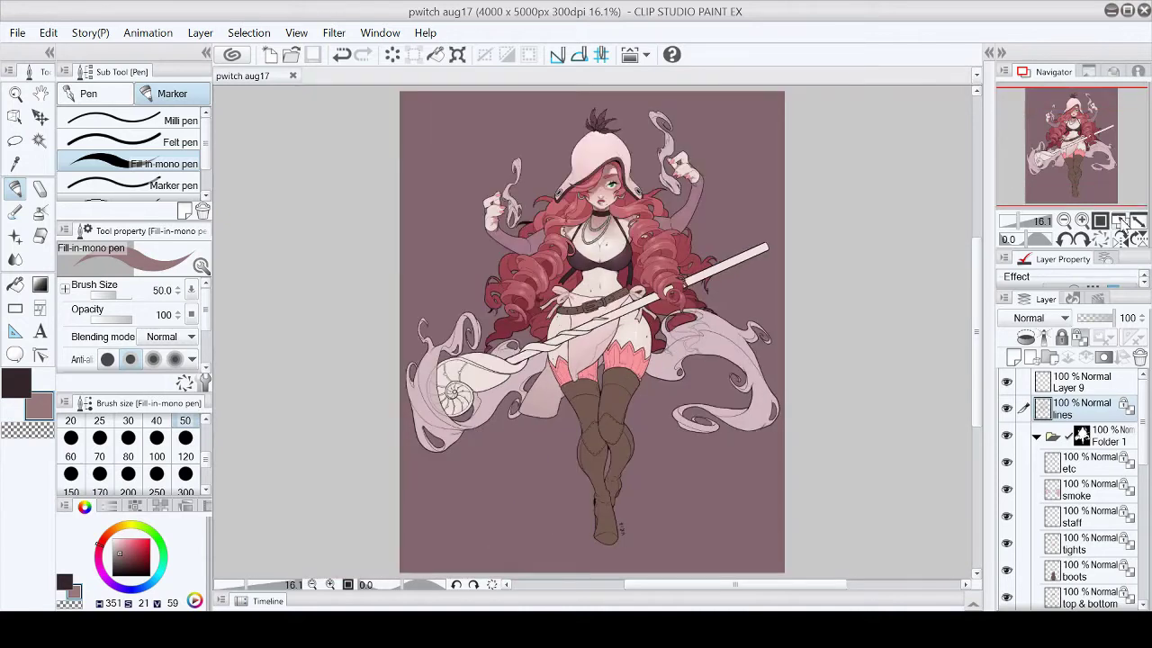
Step: On the boots layer, shade the rear leg's boot below the knee in dark maroon (H359 S37 V35)
{"action": "scroll", "coordinate": [1080, 468], "scroll_direction": "down", "scroll_amount": 5}
{"action": "left_click", "coordinate": [1089, 441]}
{"action": "scroll", "coordinate": [691, 286], "scroll_direction": "up", "scroll_amount": 3}
{"action": "left_click_drag", "start_coordinate": [120, 553], "coordinate": [125, 562]}
{"action": "mouse_move", "coordinate": [688, 306]}
{"action": "left_mouse_down"}
{"action": "mouse_move", "coordinate": [673, 389]}
{"action": "mouse_move", "coordinate": [692, 423]}
{"action": "mouse_move", "coordinate": [706, 270]}
{"action": "mouse_move", "coordinate": [738, 171]}
{"action": "left_mouse_up"}
{"action": "left_click", "coordinate": [1064, 221]}
{"action": "scroll", "coordinate": [720, 270], "scroll_direction": "up", "scroll_amount": 3}
{"action": "mouse_move", "coordinate": [729, 340]}
{"action": "left_mouse_down"}
{"action": "mouse_move", "coordinate": [703, 366]}
{"action": "mouse_move", "coordinate": [747, 310]}
{"action": "left_mouse_up"}
Step: Shade the lower edges of both boot knee patches in dark maroon with Chalk at size 50
{"action": "key", "text": "p"}
{"action": "mouse_move", "coordinate": [650, 335]}
{"action": "left_mouse_down"}
{"action": "mouse_move", "coordinate": [725, 324]}
{"action": "mouse_move", "coordinate": [670, 339]}
{"action": "left_mouse_up"}
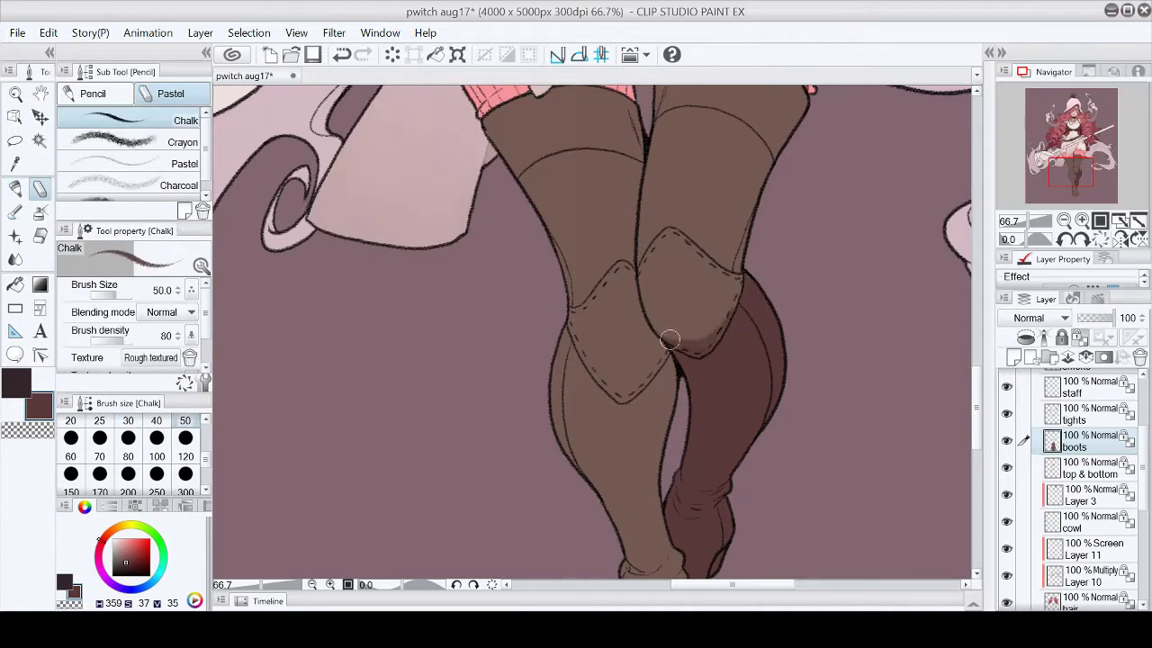
{"action": "mouse_move", "coordinate": [572, 335]}
{"action": "left_mouse_down"}
{"action": "mouse_move", "coordinate": [660, 356]}
{"action": "mouse_move", "coordinate": [660, 346]}
{"action": "mouse_move", "coordinate": [637, 379]}
{"action": "mouse_move", "coordinate": [561, 329]}
{"action": "mouse_move", "coordinate": [621, 384]}
{"action": "mouse_move", "coordinate": [675, 366]}
{"action": "left_mouse_up"}
{"action": "scroll", "coordinate": [675, 366], "scroll_direction": "down", "scroll_amount": 4}
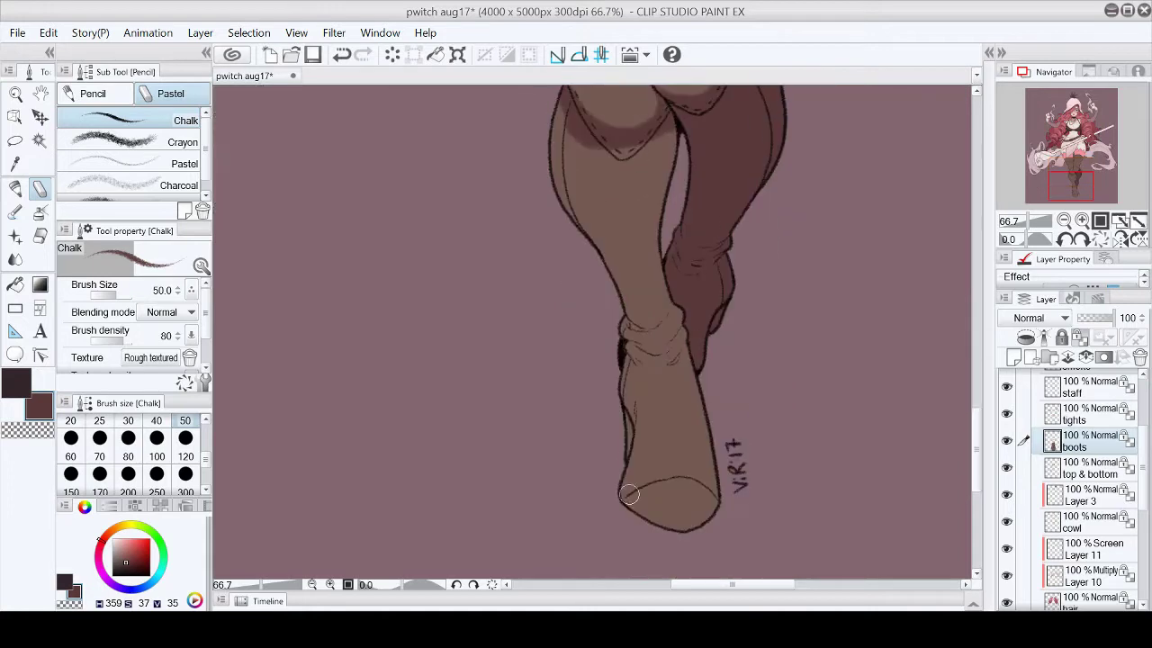
Step: Shade the front boot's shin, ankle and foot in dark maroon (H359 S37 V35) with the Fill-in-mono pen at size 50, leaving the toe light
{"action": "key", "text": "p"}
{"action": "mouse_move", "coordinate": [576, 233]}
{"action": "left_mouse_down"}
{"action": "mouse_move", "coordinate": [599, 153]}
{"action": "mouse_move", "coordinate": [663, 158]}
{"action": "mouse_move", "coordinate": [627, 192]}
{"action": "mouse_move", "coordinate": [653, 328]}
{"action": "mouse_move", "coordinate": [627, 445]}
{"action": "mouse_move", "coordinate": [634, 467]}
{"action": "mouse_move", "coordinate": [646, 450]}
{"action": "mouse_move", "coordinate": [699, 454]}
{"action": "left_mouse_up"}
{"action": "key", "text": "p"}
{"action": "key", "text": "p"}
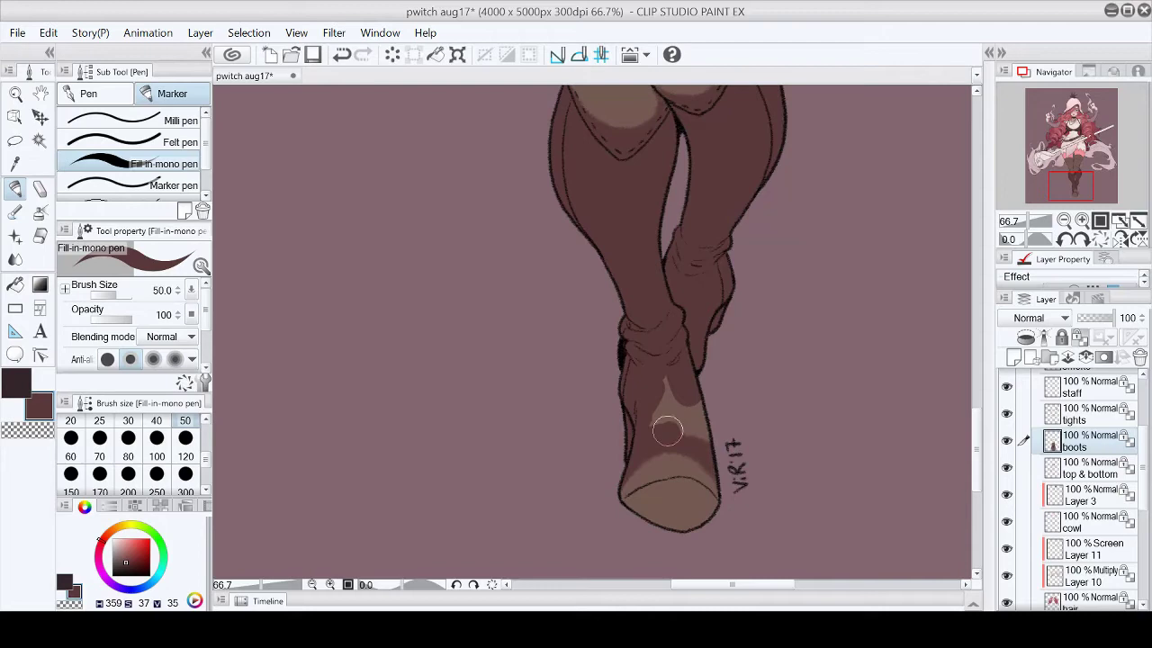
{"action": "key", "text": "ctrl+0"}
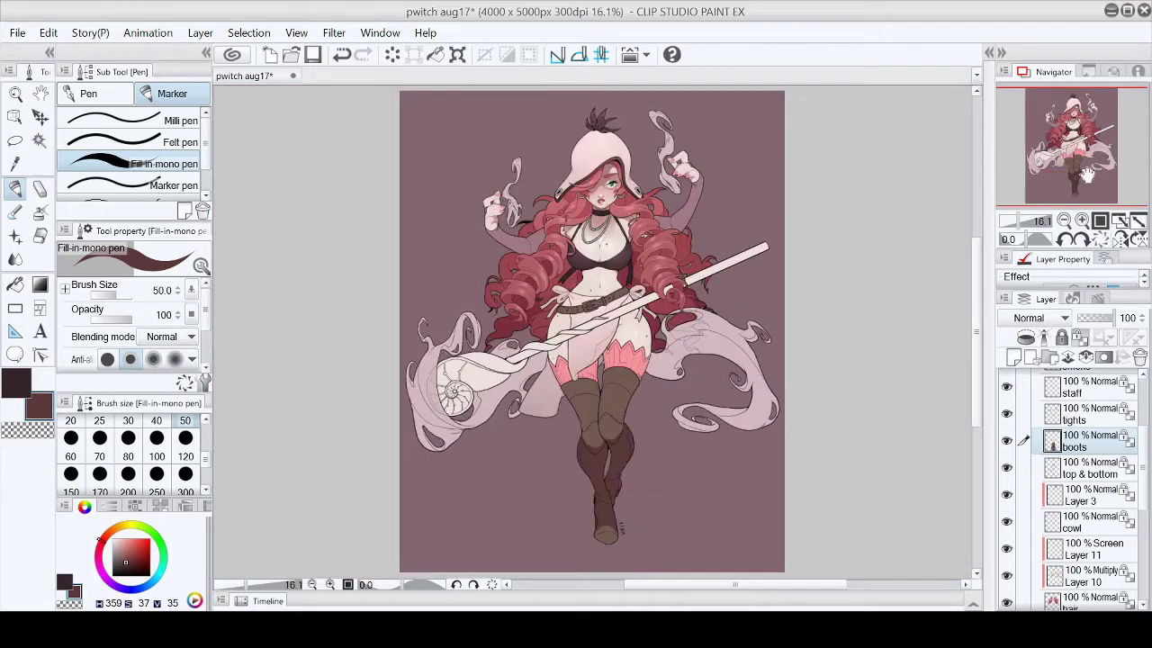
Step: Add a new clipped layer directly above the boots layer for the belt's metal parts
{"action": "key", "text": "ctrl+alt+0"}
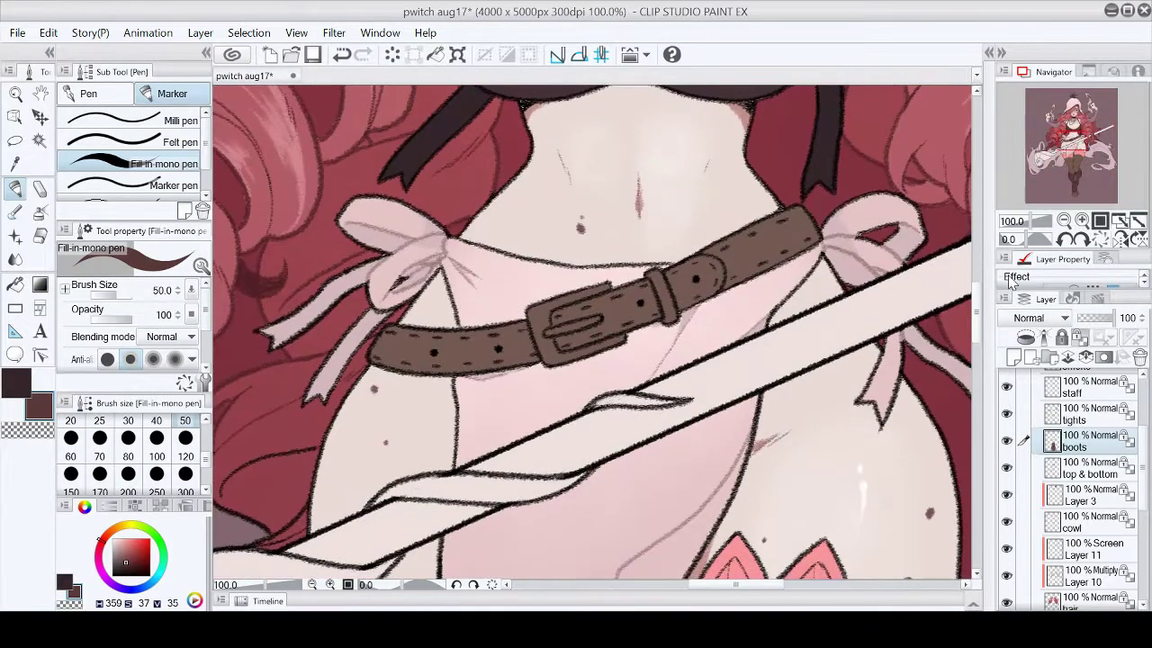
{"action": "left_click", "coordinate": [1014, 357]}
{"action": "scroll", "coordinate": [608, 340], "scroll_direction": "up", "scroll_amount": 5}
{"action": "scroll", "coordinate": [608, 340], "scroll_direction": "down", "scroll_amount": 5}
{"action": "key", "text": "ctrl+plus"}
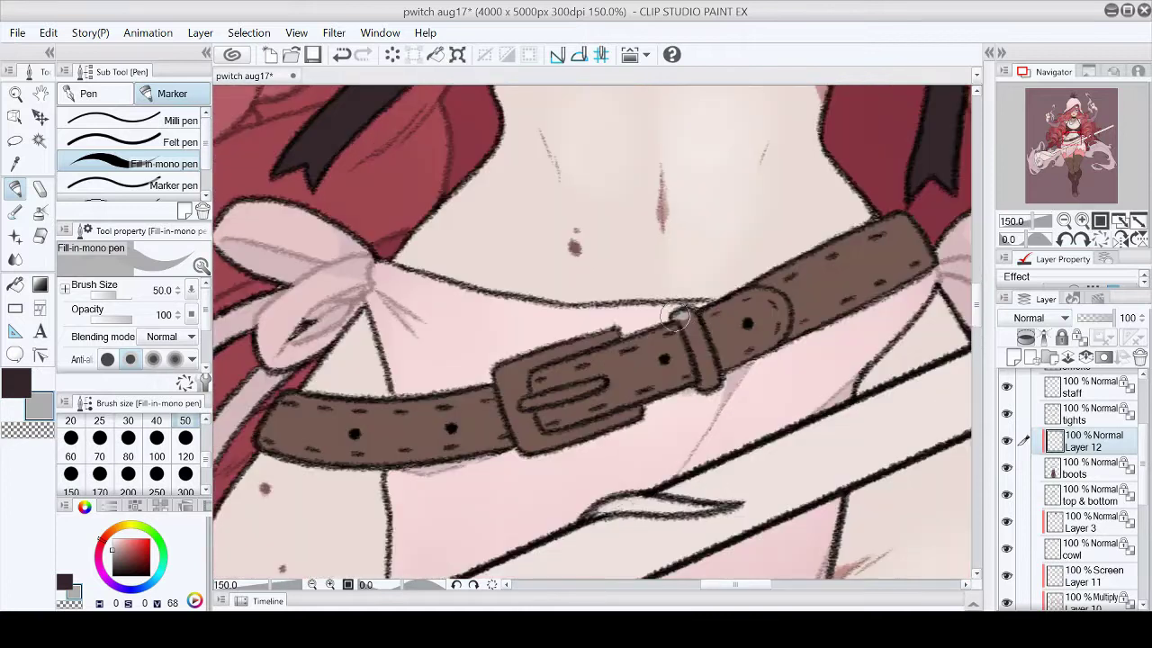
Step: Paint the belt buckle and belt loop grey (H0 S0 V68) with the Fill-in-mono pen at size 50
{"action": "left_click", "coordinate": [706, 372], "text": "alt"}
{"action": "left_click_drag", "start_coordinate": [531, 349], "coordinate": [508, 410]}
{"action": "key", "text": "minus"}
{"action": "key", "text": "minus"}
{"action": "left_click_drag", "start_coordinate": [576, 346], "coordinate": [554, 392]}
{"action": "left_click_drag", "start_coordinate": [608, 324], "coordinate": [558, 391]}
{"action": "mouse_move", "coordinate": [585, 355]}
{"action": "left_mouse_down"}
{"action": "mouse_move", "coordinate": [563, 423]}
{"action": "mouse_move", "coordinate": [589, 454]}
{"action": "mouse_move", "coordinate": [682, 372]}
{"action": "left_mouse_up"}
{"action": "mouse_move", "coordinate": [594, 459]}
{"action": "left_mouse_down"}
{"action": "mouse_move", "coordinate": [574, 424]}
{"action": "mouse_move", "coordinate": [626, 371]}
{"action": "left_mouse_up"}
{"action": "left_click", "coordinate": [1101, 239]}
{"action": "left_click", "coordinate": [1120, 221]}
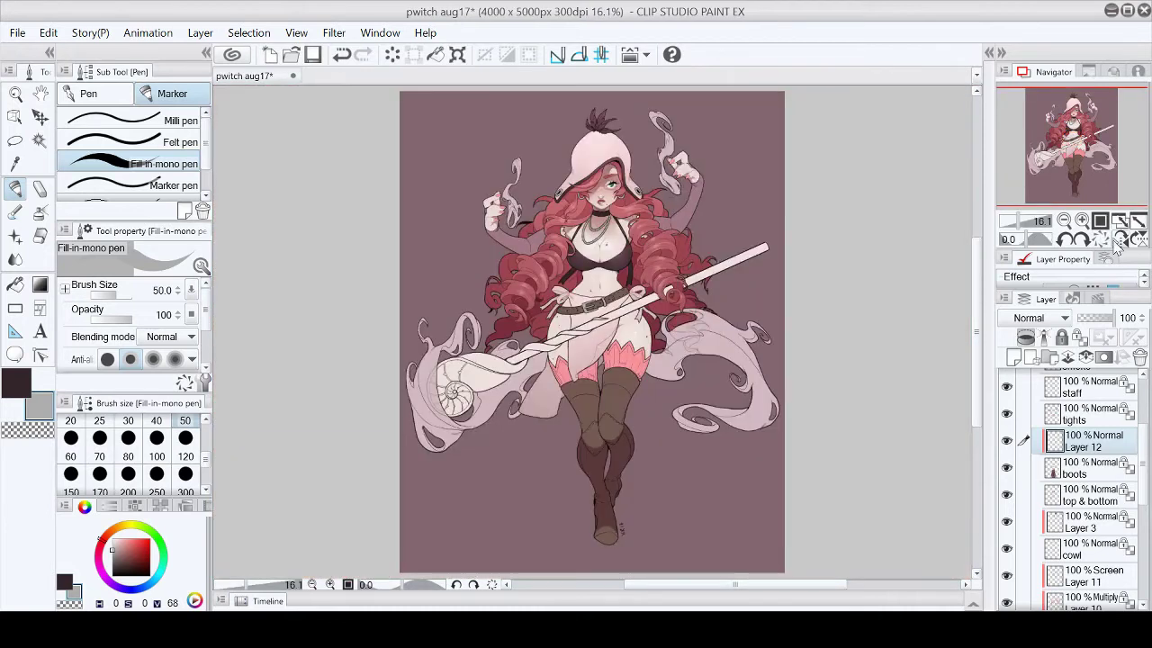
Step: On the boots layer, brush warm rose-brown (H4 S32 V65) onto one boot's upper cuff with watercolor at 300 and soften it with Blend at 150
{"action": "left_click", "coordinate": [1093, 467]}
{"action": "left_click", "coordinate": [1089, 177]}
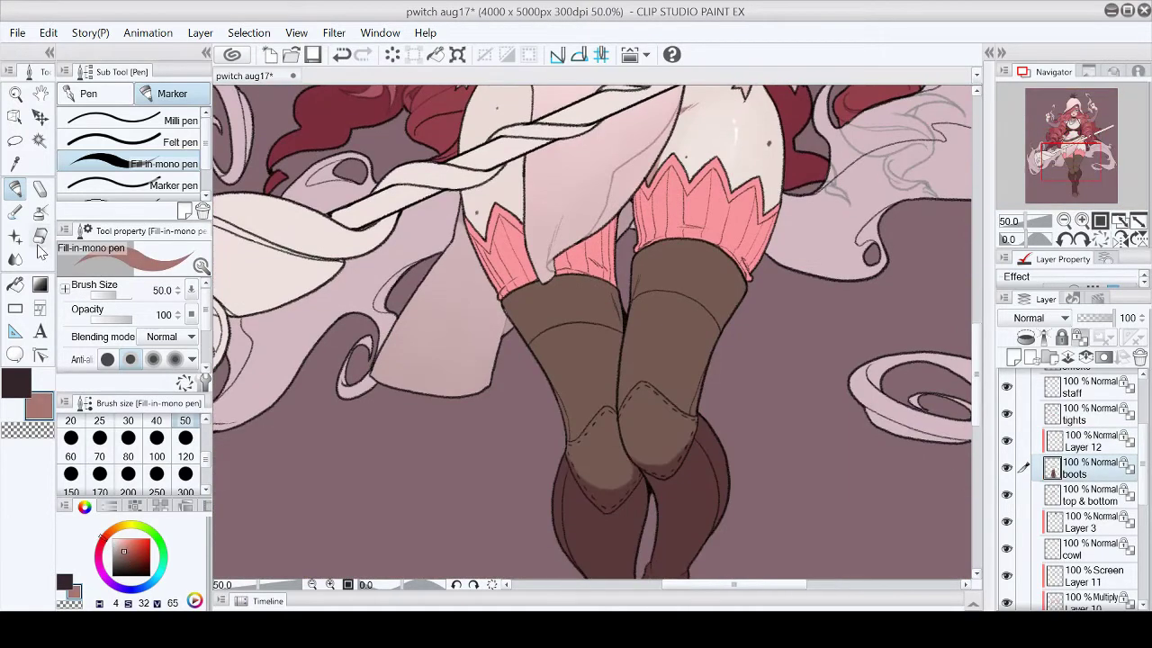
{"action": "key", "text": "b"}
{"action": "left_click_drag", "start_coordinate": [670, 261], "coordinate": [688, 286]}
{"action": "scroll", "coordinate": [688, 286], "scroll_direction": "up", "scroll_amount": 3}
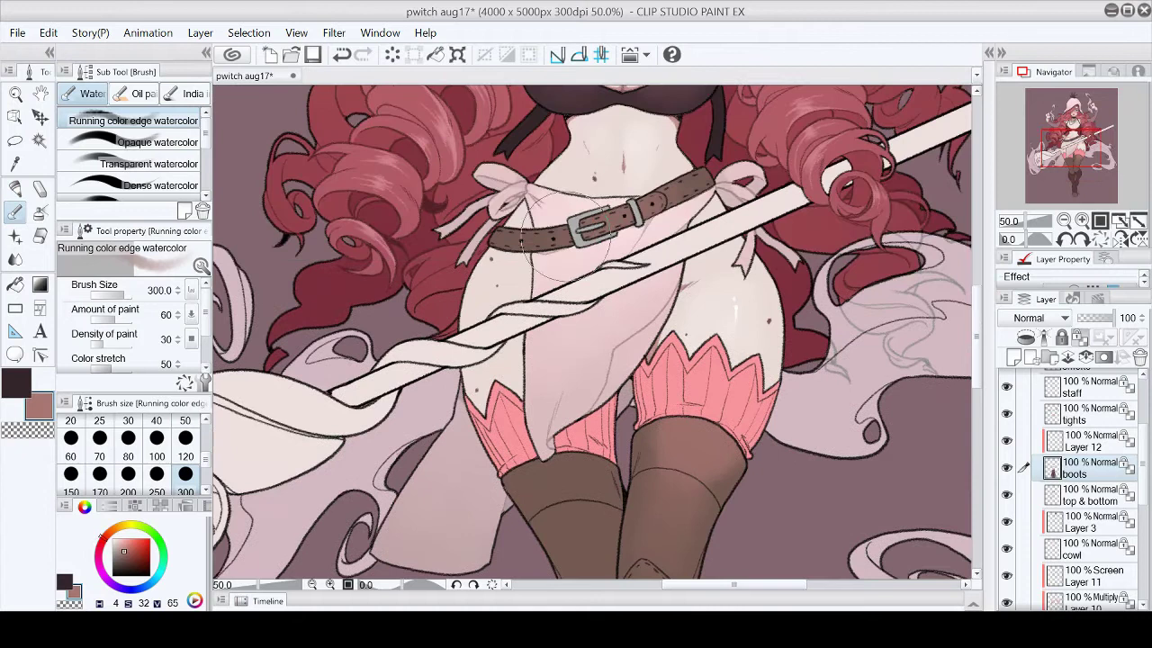
{"action": "key", "text": "j"}
{"action": "scroll", "coordinate": [660, 281], "scroll_direction": "down", "scroll_amount": 3}
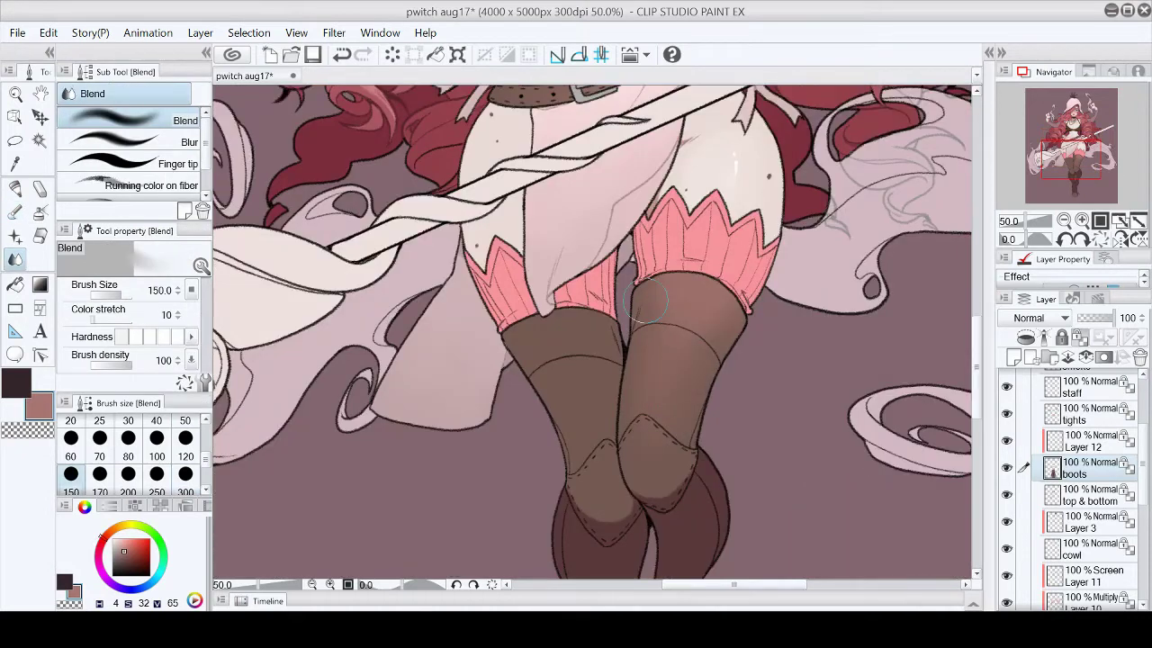
Step: Add soft rose-brown tones to the upper part of the other boot and smooth them with the Blend tool at size 150
{"action": "left_click", "coordinate": [1121, 221]}
{"action": "left_click", "coordinate": [1121, 222]}
{"action": "key", "text": "b"}
{"action": "key", "text": "j"}
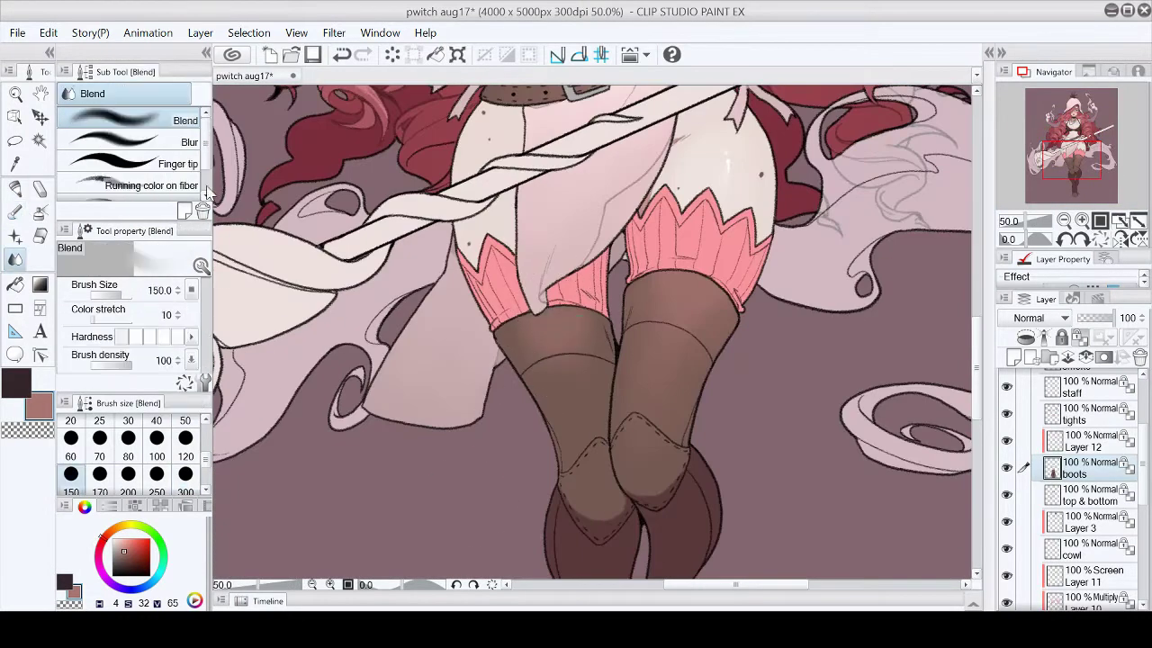
{"action": "left_click", "coordinate": [1120, 222]}
{"action": "left_click", "coordinate": [1099, 222]}
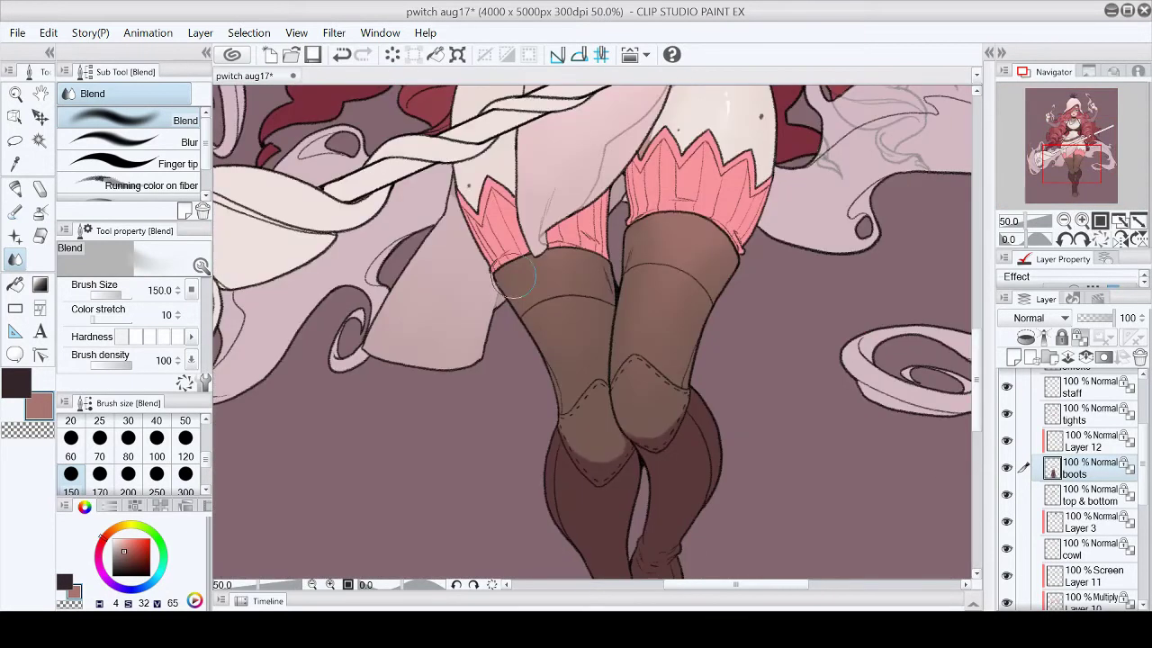
Step: Brush rose-brown (H4 S32 V65) onto the front boot's toe and blend its edge into the dark shading at size 150
{"action": "left_click_drag", "start_coordinate": [977, 348], "coordinate": [980, 426]}
{"action": "key", "text": "b"}
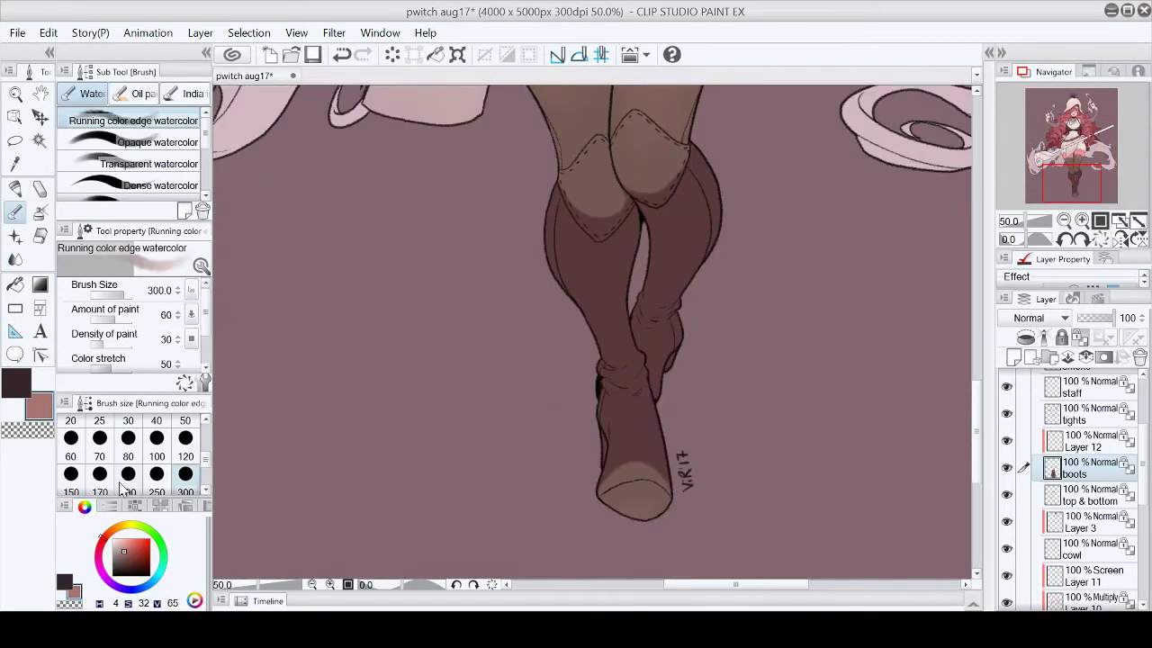
{"action": "key", "text": "j"}
{"action": "left_click", "coordinate": [1138, 221]}
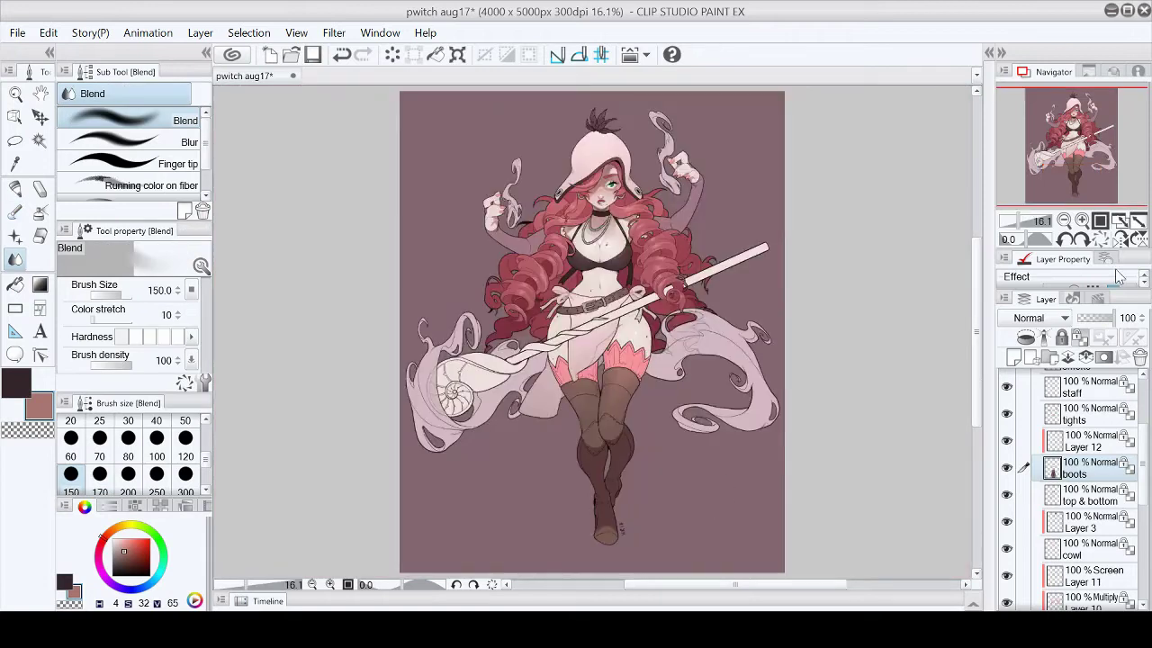
{"action": "left_click", "coordinate": [1081, 221]}
{"action": "left_click", "coordinate": [1081, 222]}
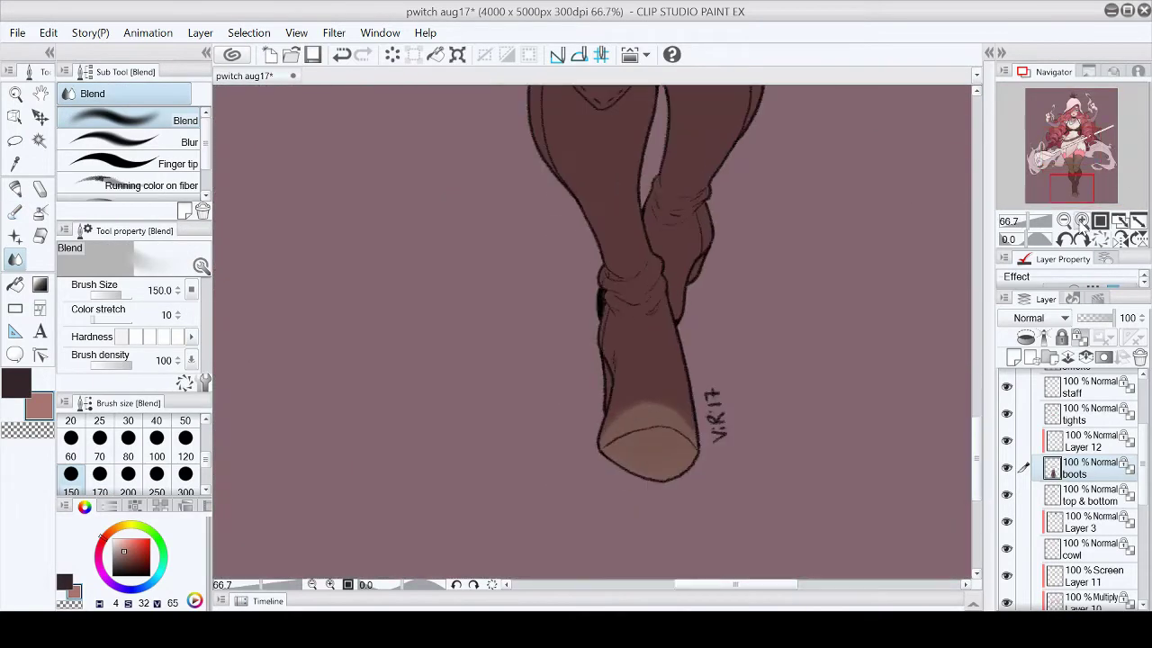
Step: Create a new clipped layer directly above the boots layer for the boot highlights
{"action": "left_click", "coordinate": [1014, 358]}
{"action": "key", "text": "ctrl+0"}
{"action": "key", "text": "ctrl+alt+0"}
{"action": "left_click_drag", "start_coordinate": [1084, 144], "coordinate": [1076, 184]}
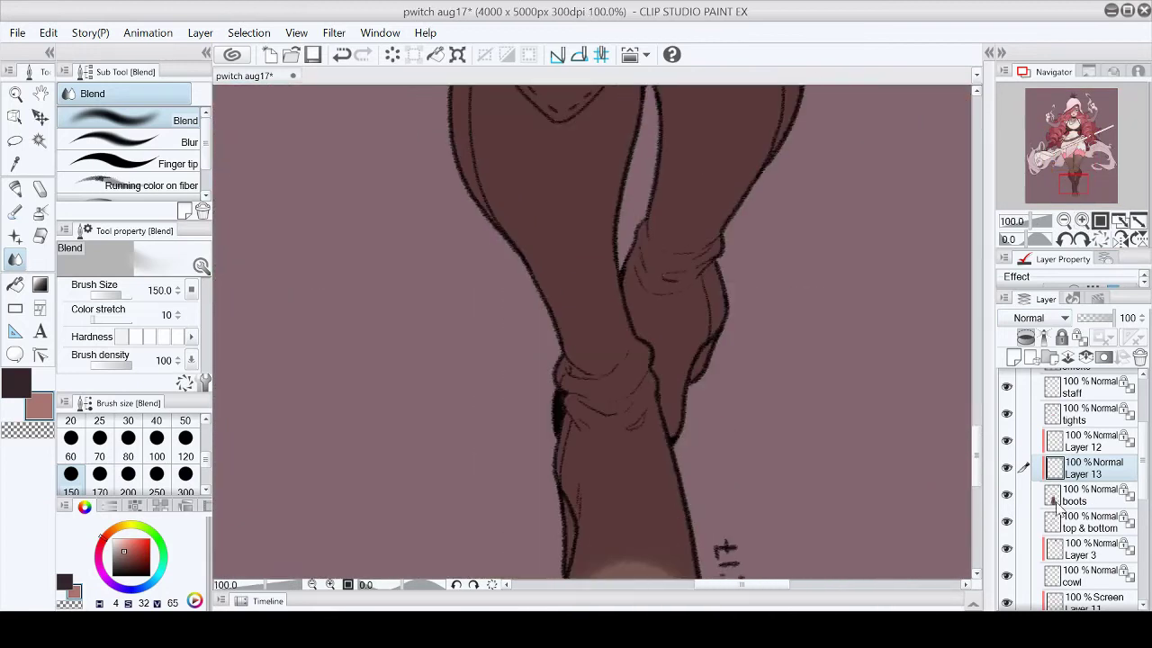
{"action": "key", "text": "p"}
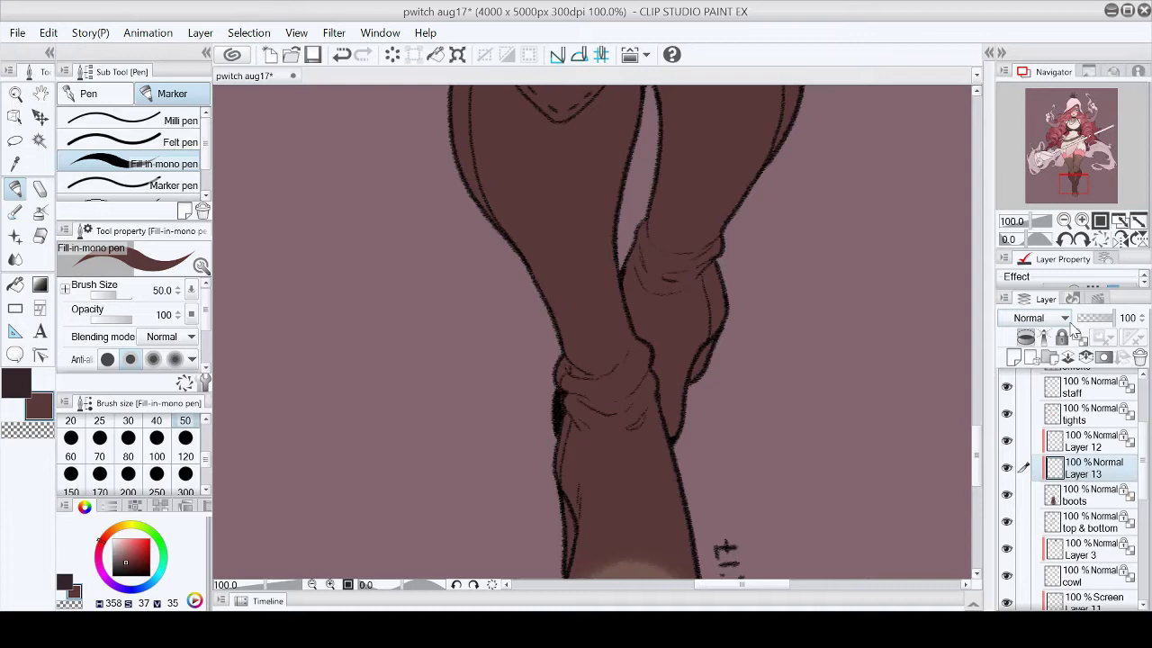
Step: Select the rear boot's area using the lines layer as reference, and make the new layer above boots active
{"action": "left_click", "coordinate": [14, 139]}
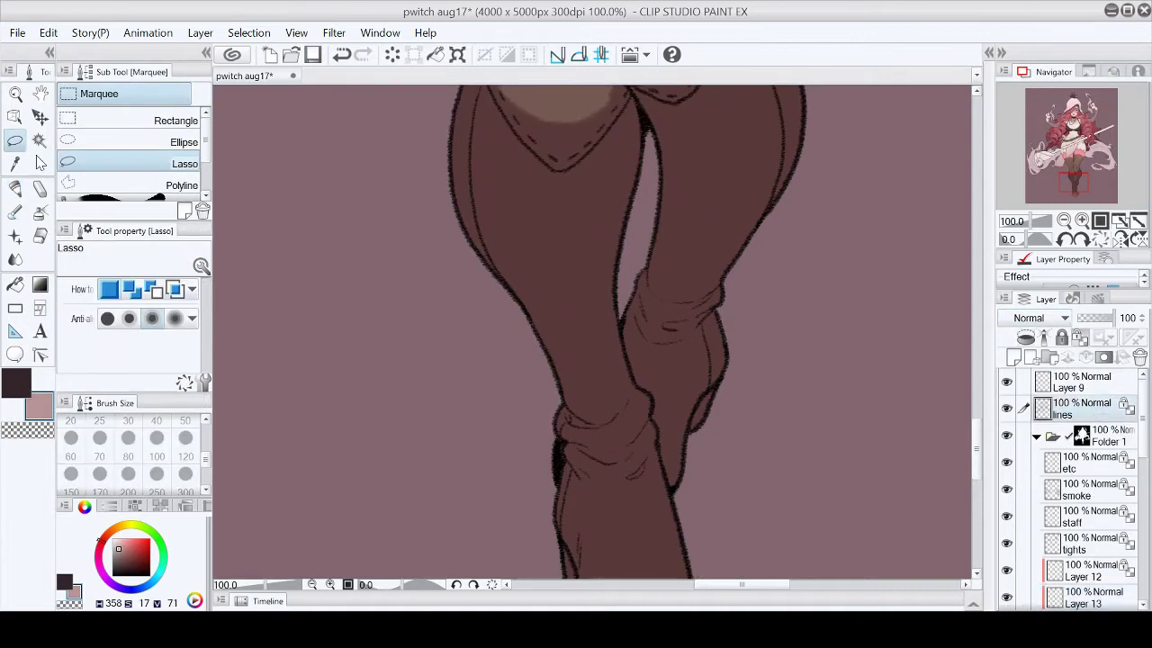
{"action": "left_click", "coordinate": [40, 140]}
{"action": "left_click", "coordinate": [694, 412]}
{"action": "left_click", "coordinate": [16, 141]}
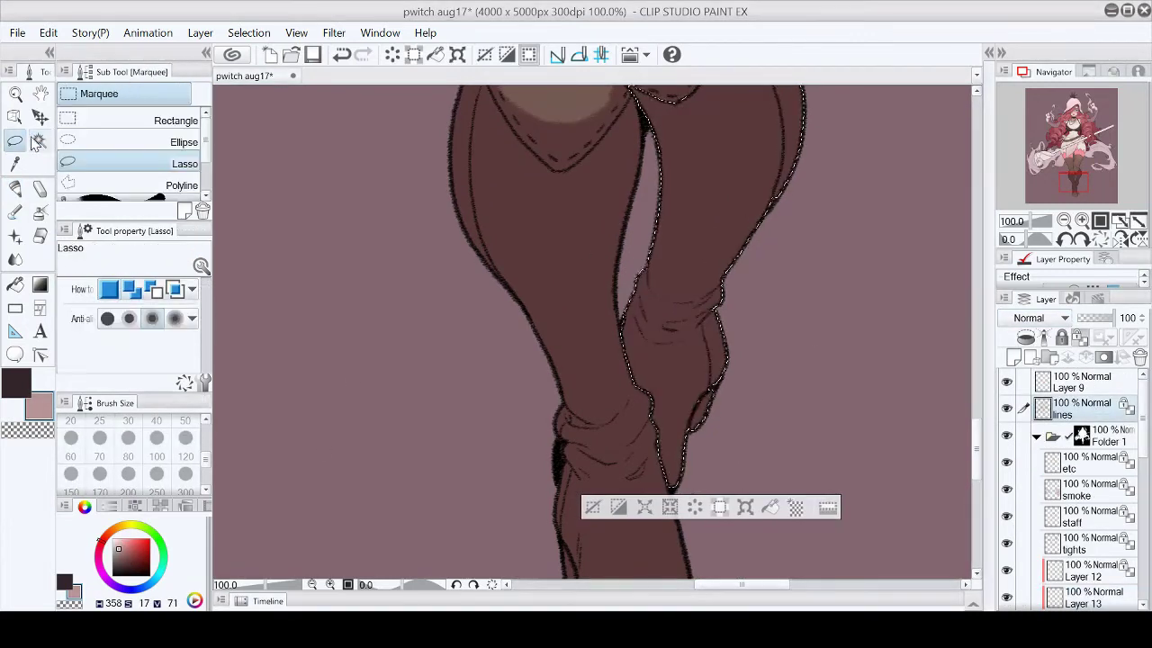
{"action": "scroll", "coordinate": [1080, 486], "scroll_direction": "down", "scroll_amount": 2}
{"action": "left_click", "coordinate": [1093, 511]}
Step: Brush dusty pink (H358 S17 V71) softly onto the selected rear boot with watercolor and smooth it with Blend at size 150
{"action": "left_click", "coordinate": [1041, 222]}
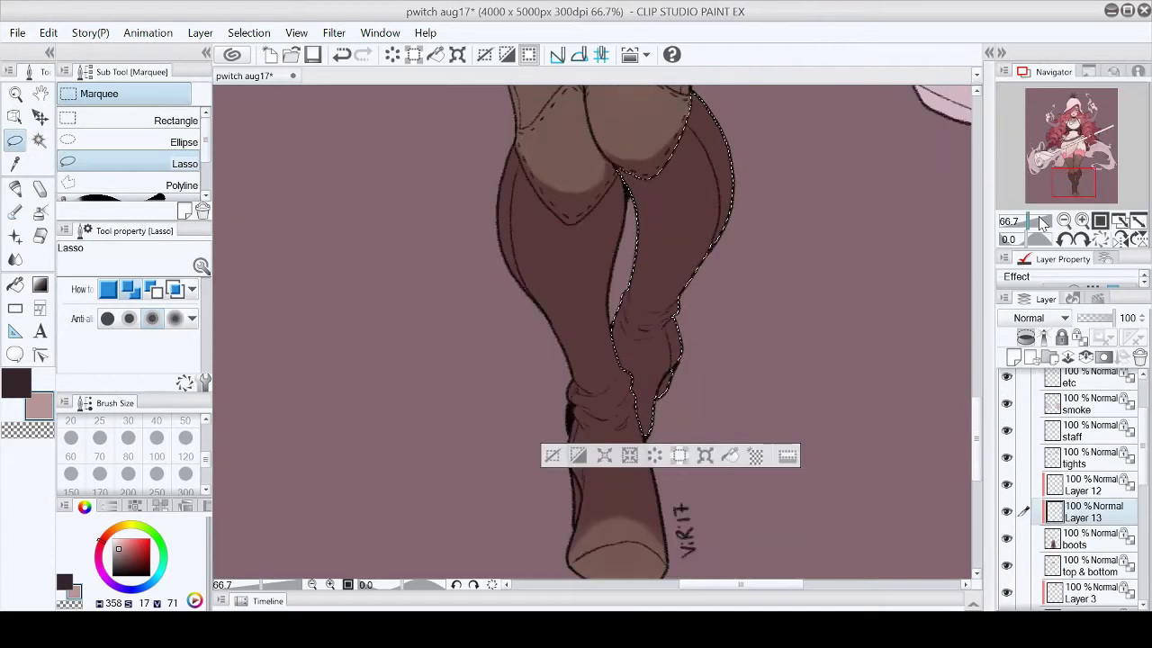
{"action": "key", "text": "b"}
{"action": "key", "text": "ctrl+minus"}
{"action": "mouse_move", "coordinate": [617, 373]}
{"action": "left_mouse_down"}
{"action": "mouse_move", "coordinate": [639, 267]}
{"action": "mouse_move", "coordinate": [625, 396]}
{"action": "mouse_move", "coordinate": [621, 324]}
{"action": "left_mouse_up"}
{"action": "key", "text": "j"}
{"action": "key", "text": "b"}
{"action": "key", "text": "j"}
{"action": "key", "text": "b"}
{"action": "mouse_move", "coordinate": [635, 414]}
{"action": "left_mouse_down"}
{"action": "mouse_move", "coordinate": [648, 348]}
{"action": "mouse_move", "coordinate": [632, 324]}
{"action": "mouse_move", "coordinate": [692, 229]}
{"action": "left_mouse_up"}
{"action": "key", "text": "j"}
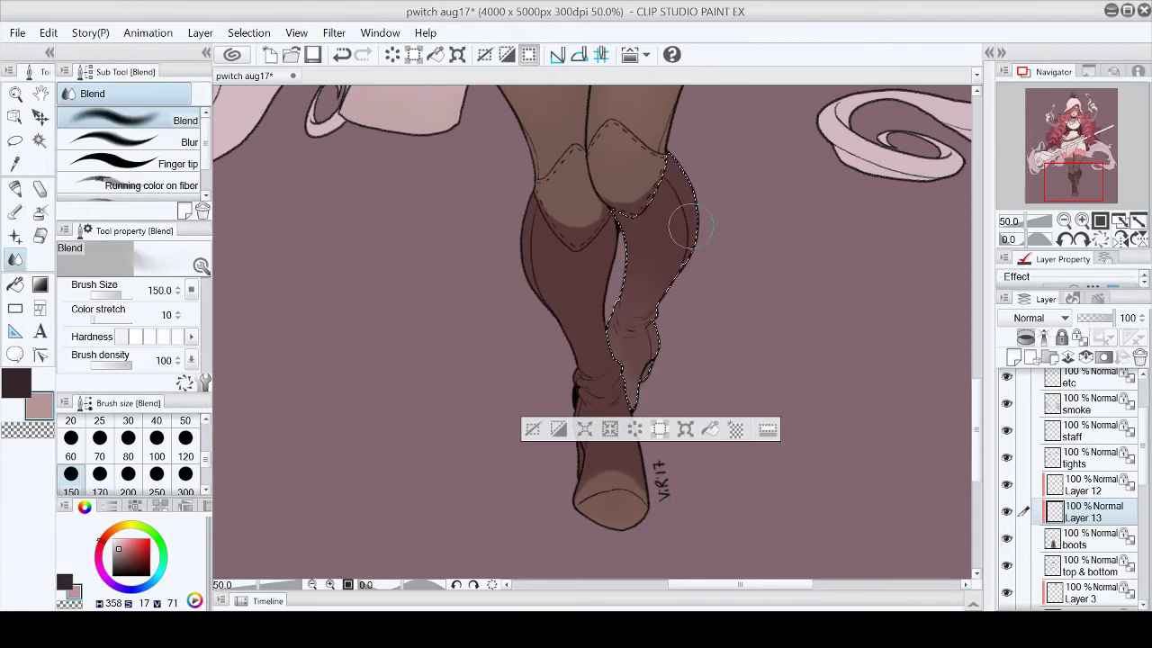
Step: Add more dusty pink along the rear boot's shaft and blend the tone around its ankle at size 150
{"action": "scroll", "coordinate": [691, 230], "scroll_direction": "down", "scroll_amount": 5}
{"action": "scroll", "coordinate": [557, 261], "scroll_direction": "up", "scroll_amount": 4}
{"action": "key", "text": "b"}
{"action": "left_click_drag", "start_coordinate": [545, 306], "coordinate": [558, 224]}
{"action": "key", "text": "j"}
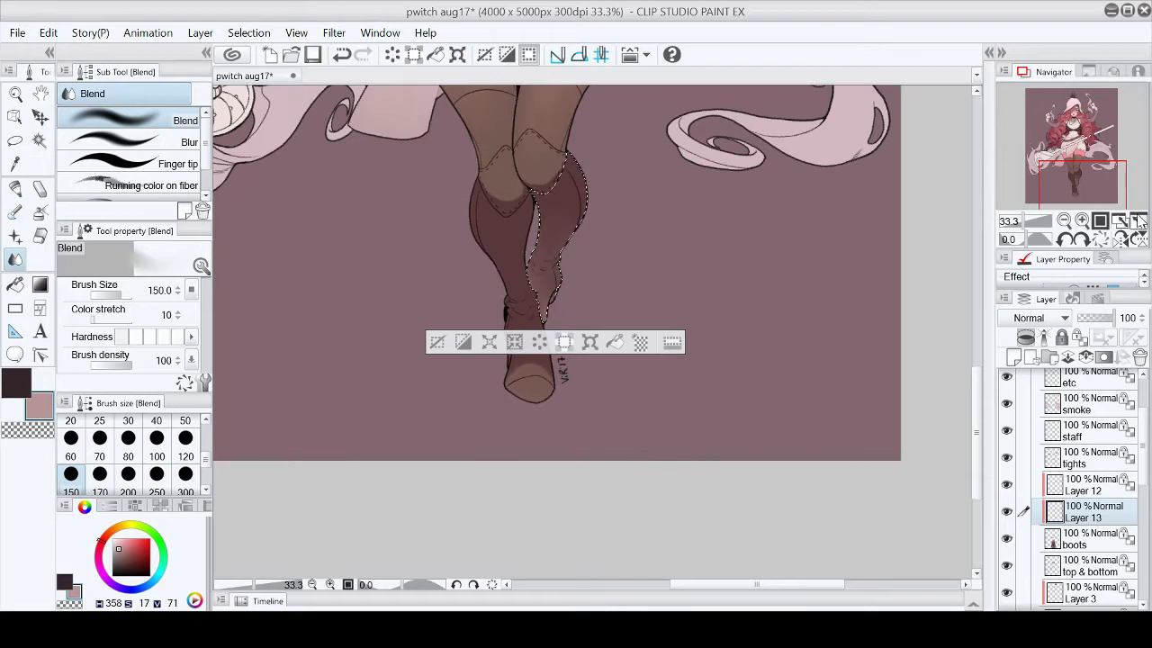
{"action": "key", "text": "ctrl+0"}
{"action": "key", "text": "m"}
{"action": "key", "text": "ctrl+d"}
{"action": "left_click", "coordinate": [1081, 220]}
{"action": "scroll", "coordinate": [612, 486], "scroll_direction": "up", "scroll_amount": 2}
{"action": "key", "text": "ctrl+z"}
{"action": "key", "text": "j"}
{"action": "mouse_move", "coordinate": [504, 306]}
{"action": "left_mouse_down"}
{"action": "mouse_move", "coordinate": [513, 360]}
{"action": "mouse_move", "coordinate": [516, 289]}
{"action": "left_mouse_up"}
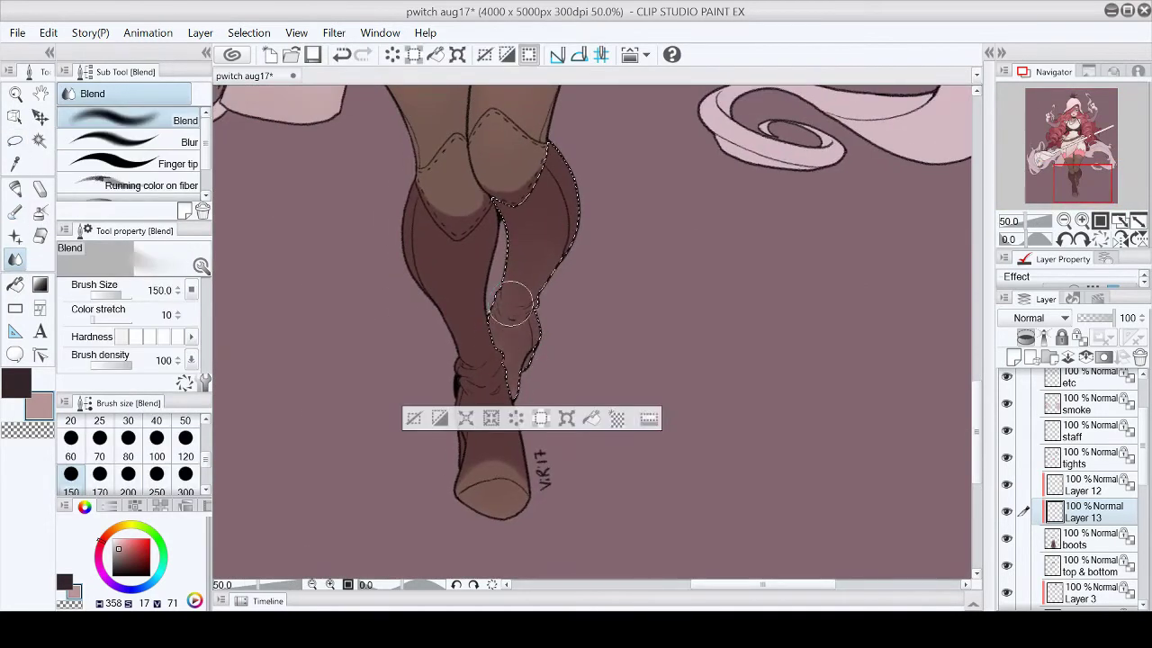
Step: Clear the rear boot selection and save the illustration
{"action": "key", "text": "ctrl+0"}
{"action": "key", "text": "m"}
{"action": "key", "text": "ctrl+d"}
{"action": "left_click", "coordinate": [315, 54]}
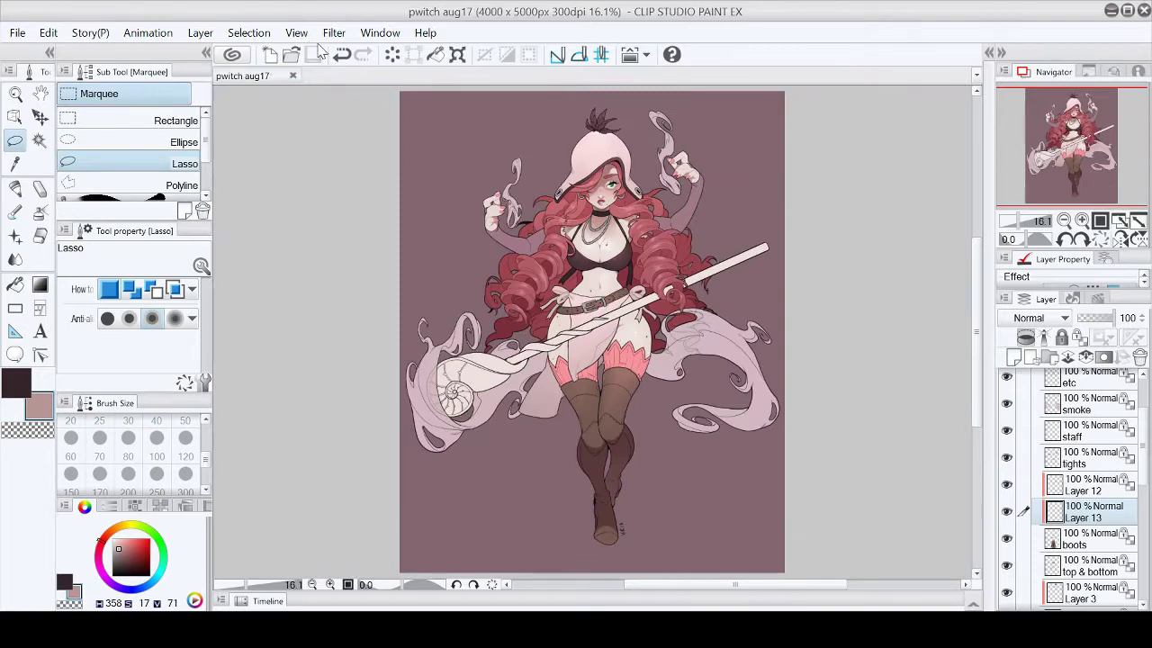
Step: On the lines layer, recolor the inner lines around the thighs and knee patches dark brown (H358 S41 V25) with the Fill-in-mono pen at size 50
{"action": "left_click", "coordinate": [620, 395], "text": "ctrl"}
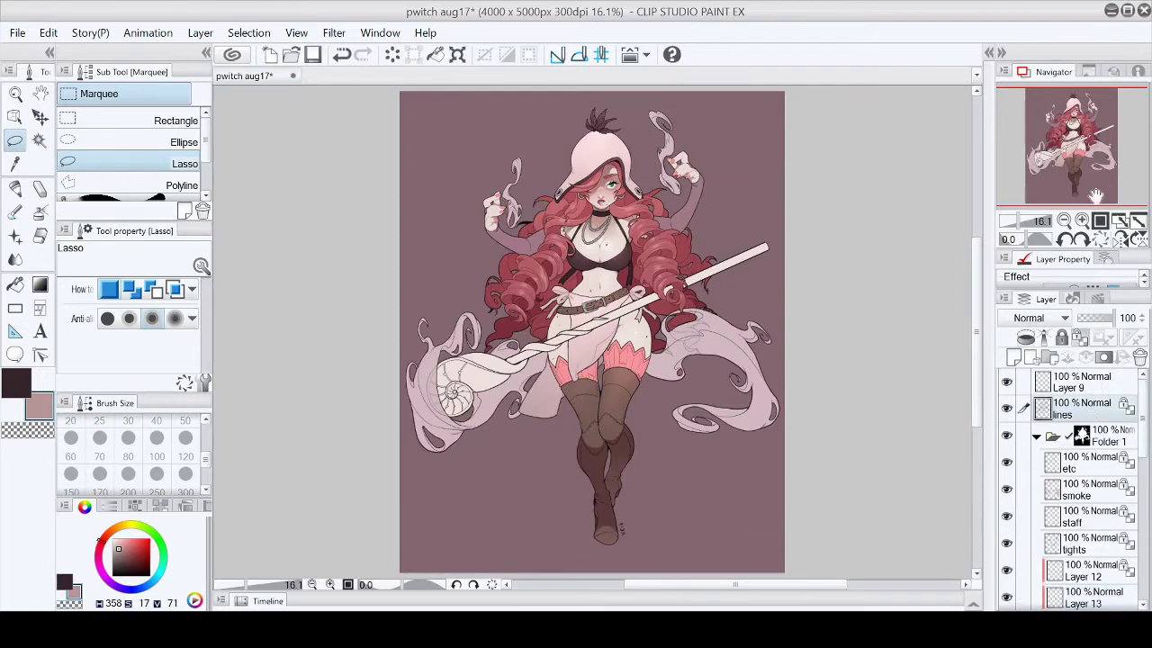
{"action": "scroll", "coordinate": [621, 396], "scroll_direction": "up", "scroll_amount": 5}
{"action": "left_click", "coordinate": [621, 396], "text": "alt"}
{"action": "key", "text": "p"}
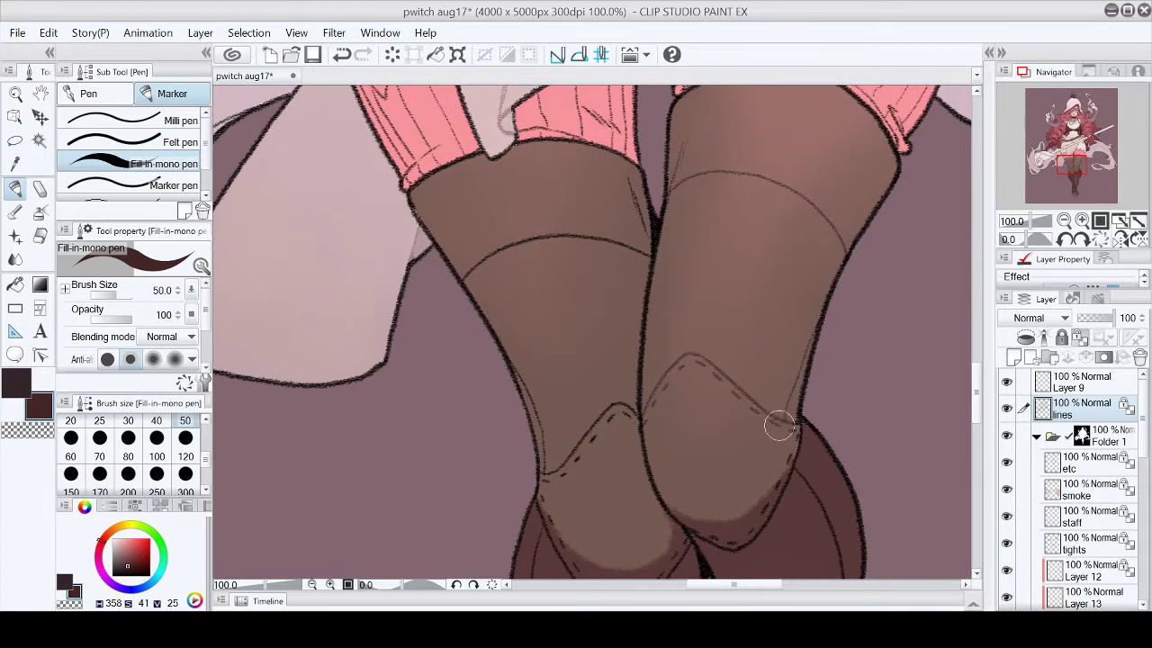
{"action": "left_click_drag", "start_coordinate": [699, 521], "coordinate": [608, 348]}
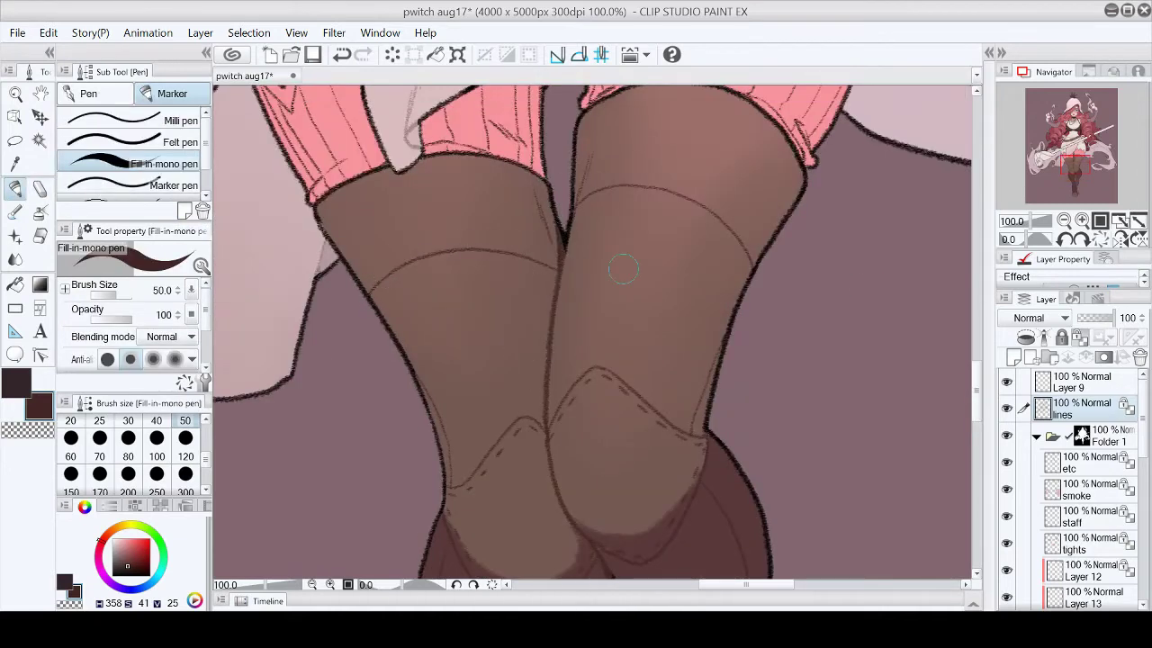
Step: Recolor the inner seam and fold lines of both lower boots with the same dark brown
{"action": "left_click_drag", "start_coordinate": [979, 369], "coordinate": [995, 450]}
{"action": "mouse_move", "coordinate": [551, 334]}
{"action": "left_mouse_down"}
{"action": "mouse_move", "coordinate": [591, 219]}
{"action": "mouse_move", "coordinate": [597, 336]}
{"action": "left_mouse_up"}
{"action": "mouse_move", "coordinate": [979, 454]}
{"action": "left_mouse_down"}
{"action": "mouse_move", "coordinate": [980, 467]}
{"action": "mouse_move", "coordinate": [980, 418]}
{"action": "left_mouse_up"}
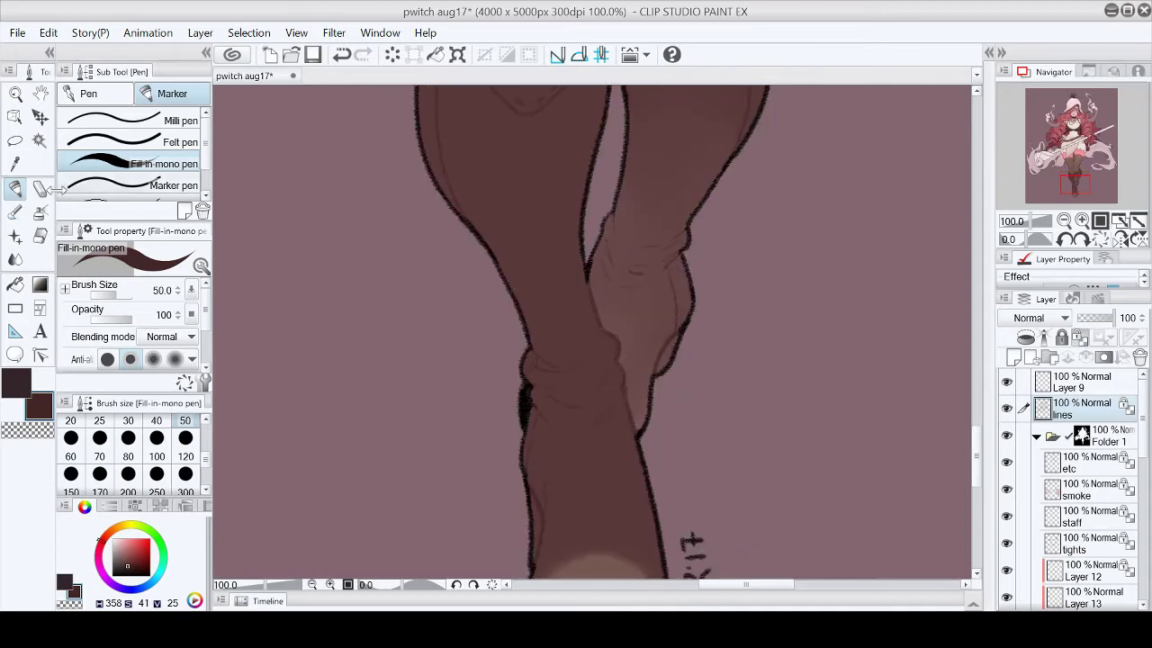
Step: Soften the front boot's black heel and the rear boot's foot outline with dark brown Chalk at size 50, and save the file
{"action": "key", "text": "p"}
{"action": "key", "text": "ctrl+z"}
{"action": "key", "text": "ctrl+z"}
{"action": "key", "text": "ctrl+z"}
{"action": "key", "text": "ctrl+z"}
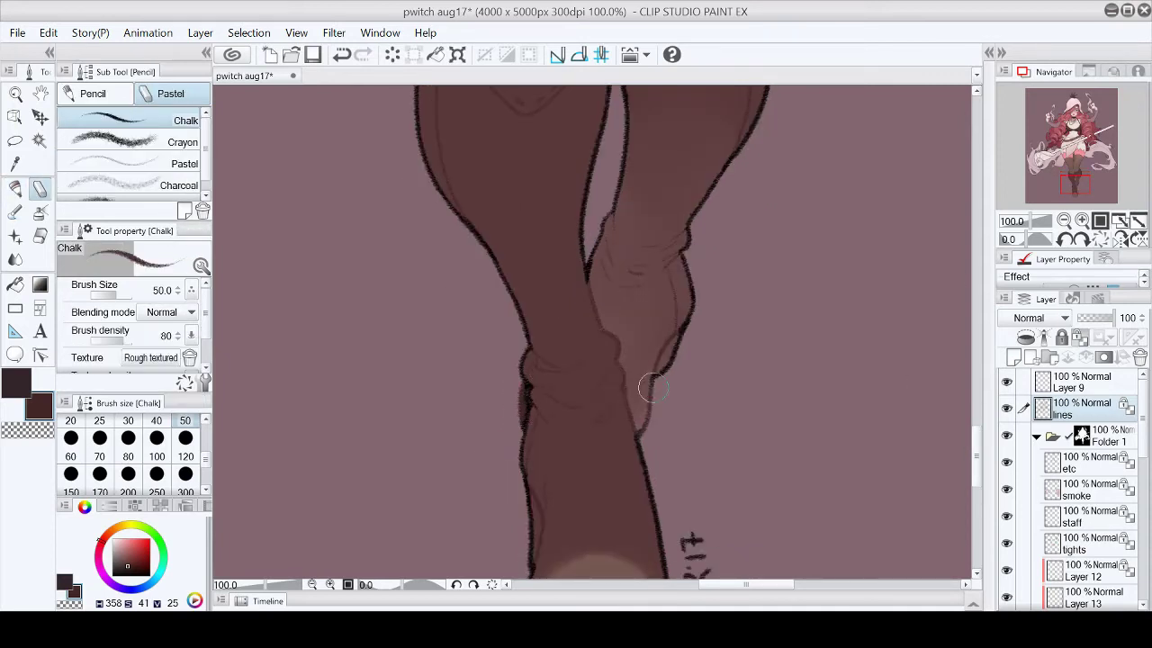
{"action": "key", "text": "ctrl+z"}
{"action": "key", "text": "b"}
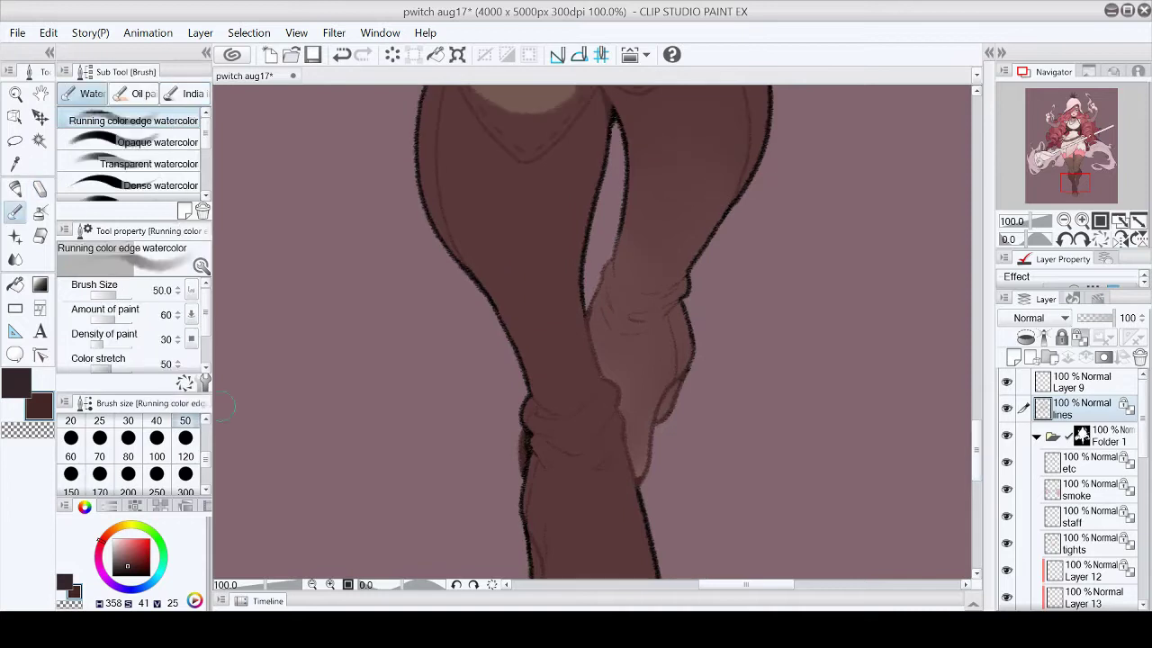
{"action": "key", "text": "ctrl+0"}
{"action": "left_click", "coordinate": [313, 55]}
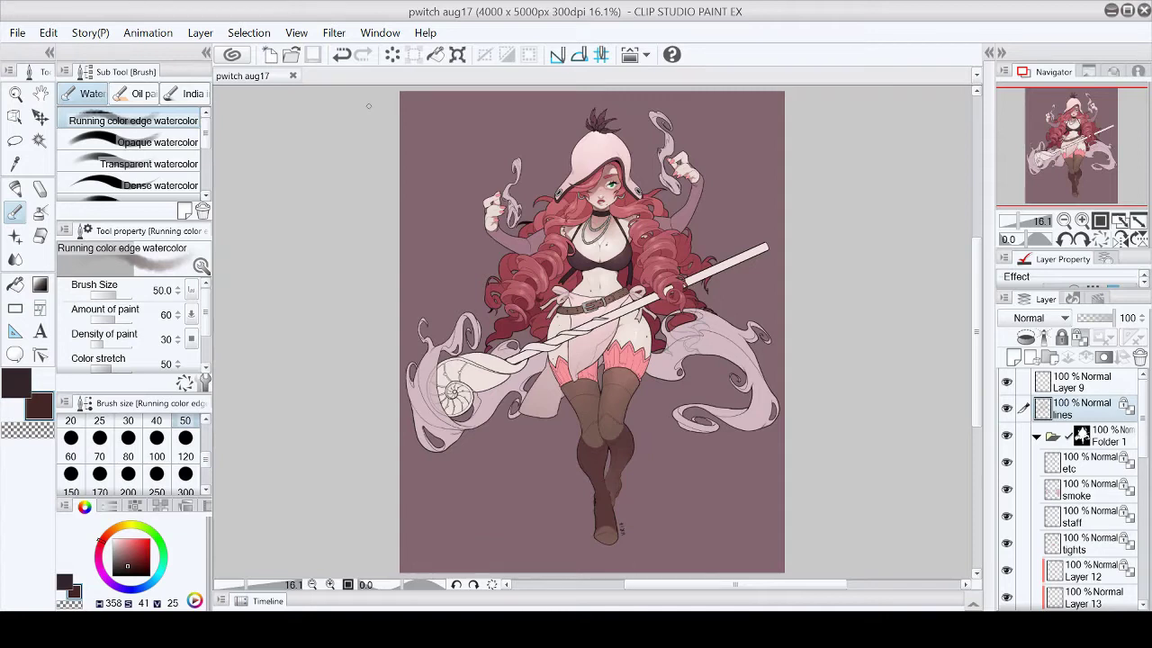
Step: Recolor the belt's stitch marks light rose (H359 S32 V73) with the Fill-in-mono pen at size 50
{"action": "left_click", "coordinate": [1083, 220]}
{"action": "key", "text": "p"}
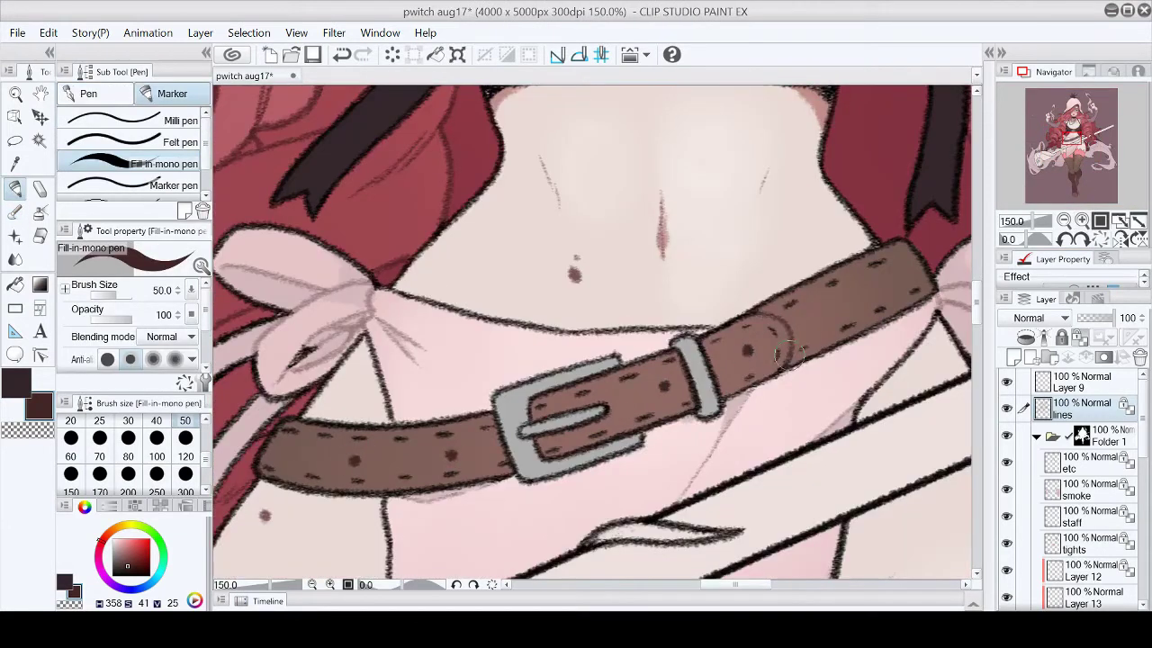
{"action": "left_click", "coordinate": [1082, 241]}
{"action": "left_click", "coordinate": [1082, 241]}
{"action": "left_click", "coordinate": [1082, 241]}
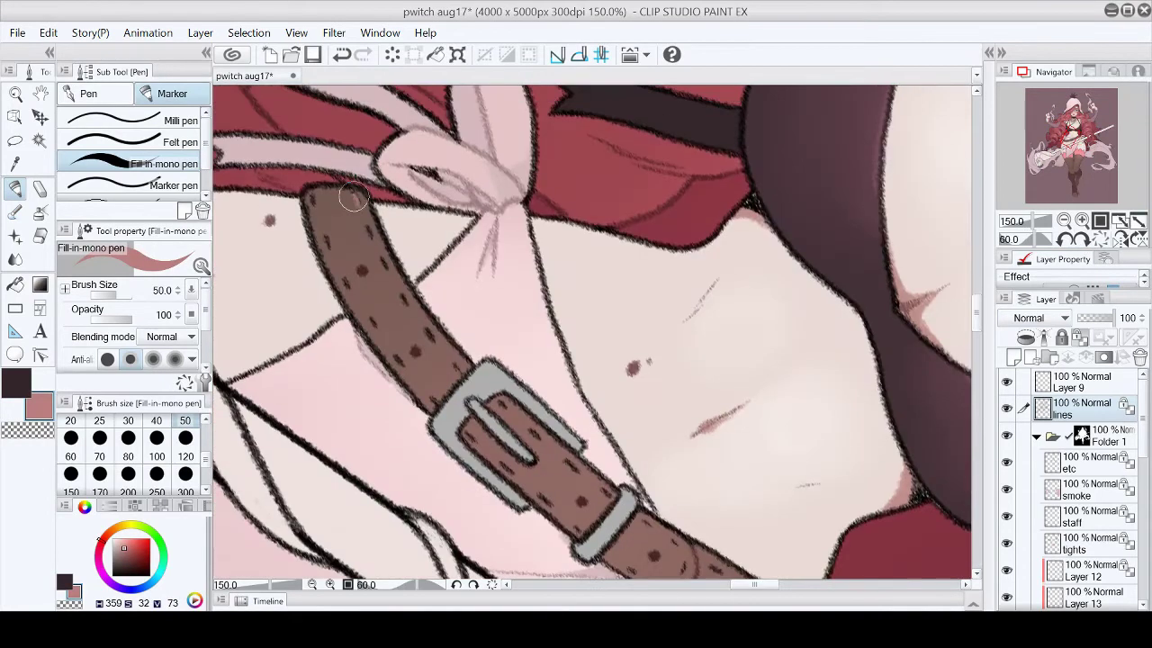
{"action": "left_click_drag", "start_coordinate": [310, 196], "coordinate": [317, 210]}
{"action": "left_click_drag", "start_coordinate": [324, 225], "coordinate": [332, 243]}
{"action": "left_click_drag", "start_coordinate": [354, 300], "coordinate": [361, 314]}
{"action": "left_click_drag", "start_coordinate": [367, 316], "coordinate": [376, 327]}
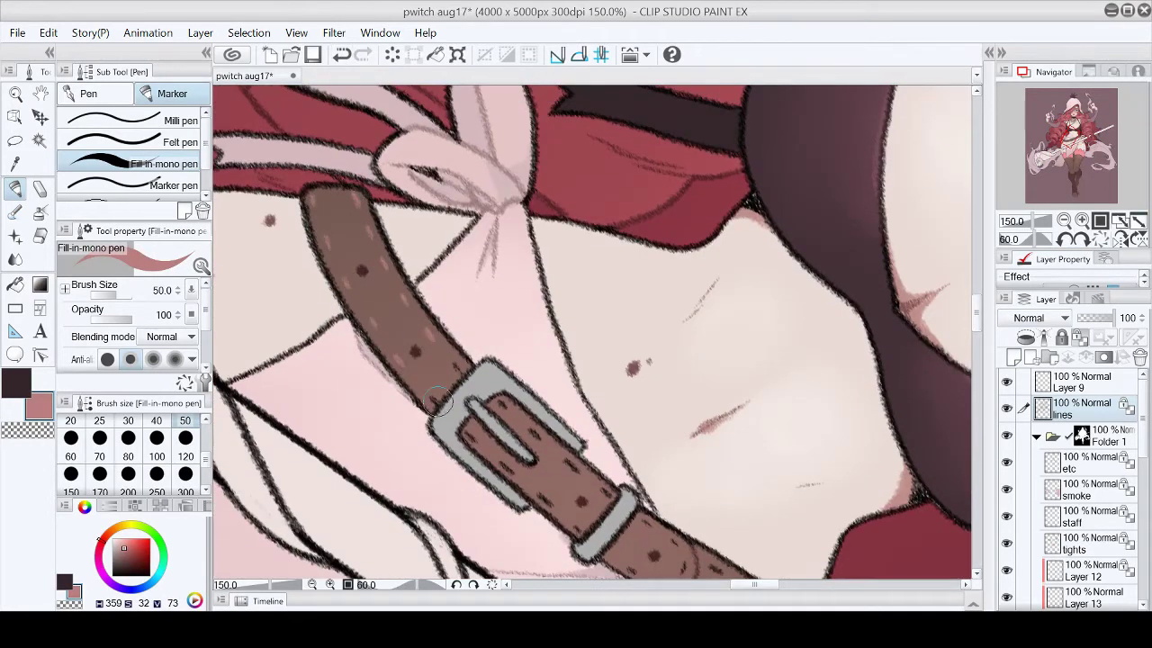
{"action": "key", "text": "ctrl+z"}
{"action": "scroll", "coordinate": [580, 326], "scroll_direction": "down", "scroll_amount": 3}
{"action": "left_click", "coordinate": [1099, 239]}
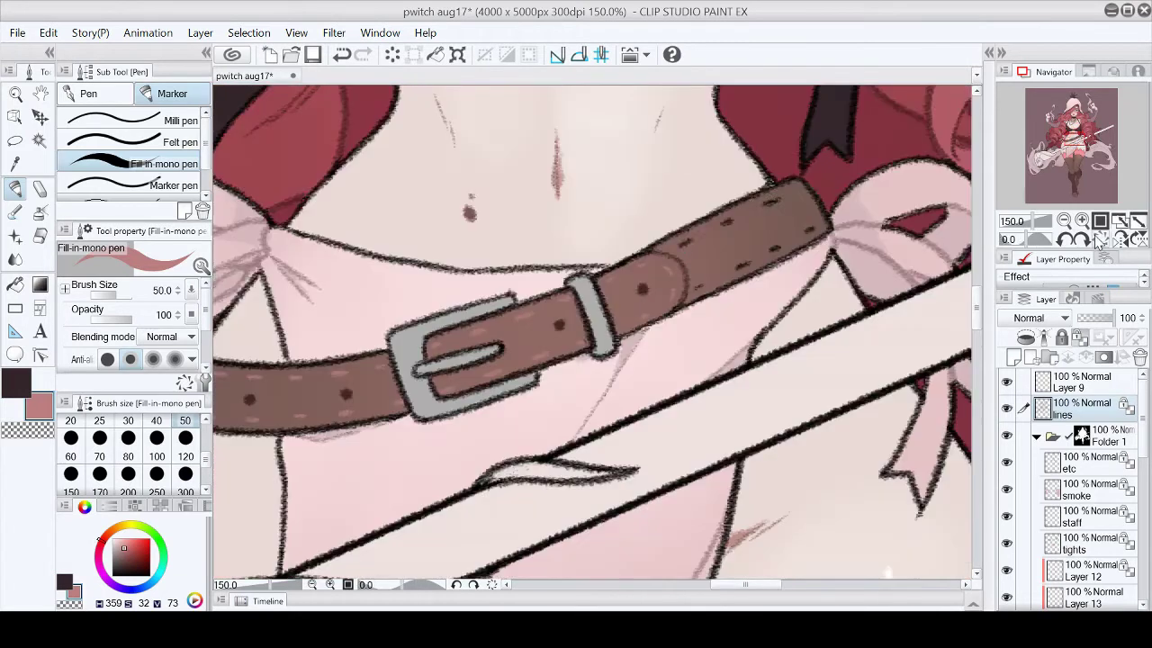
Step: Recolor the stitches along the upper edges of both knee patches light rose
{"action": "scroll", "coordinate": [990, 382], "scroll_direction": "down", "scroll_amount": 10}
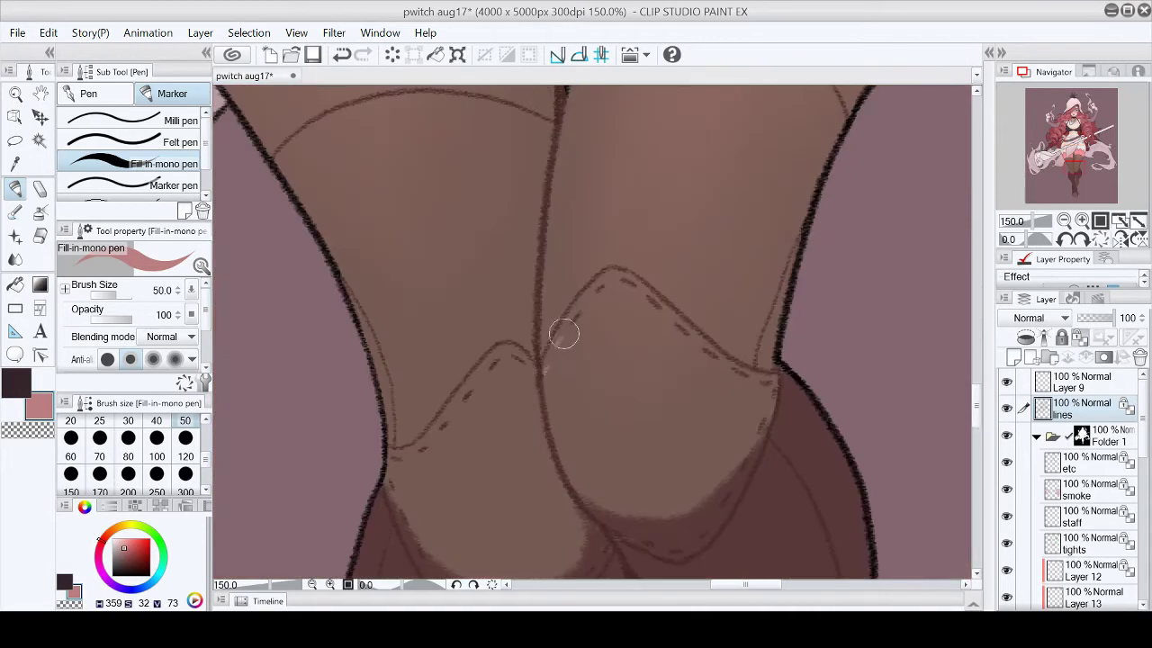
{"action": "mouse_move", "coordinate": [558, 373]}
{"action": "left_mouse_down"}
{"action": "mouse_move", "coordinate": [570, 326]}
{"action": "mouse_move", "coordinate": [621, 278]}
{"action": "mouse_move", "coordinate": [753, 383]}
{"action": "left_mouse_up"}
{"action": "left_click_drag", "start_coordinate": [392, 460], "coordinate": [520, 358]}
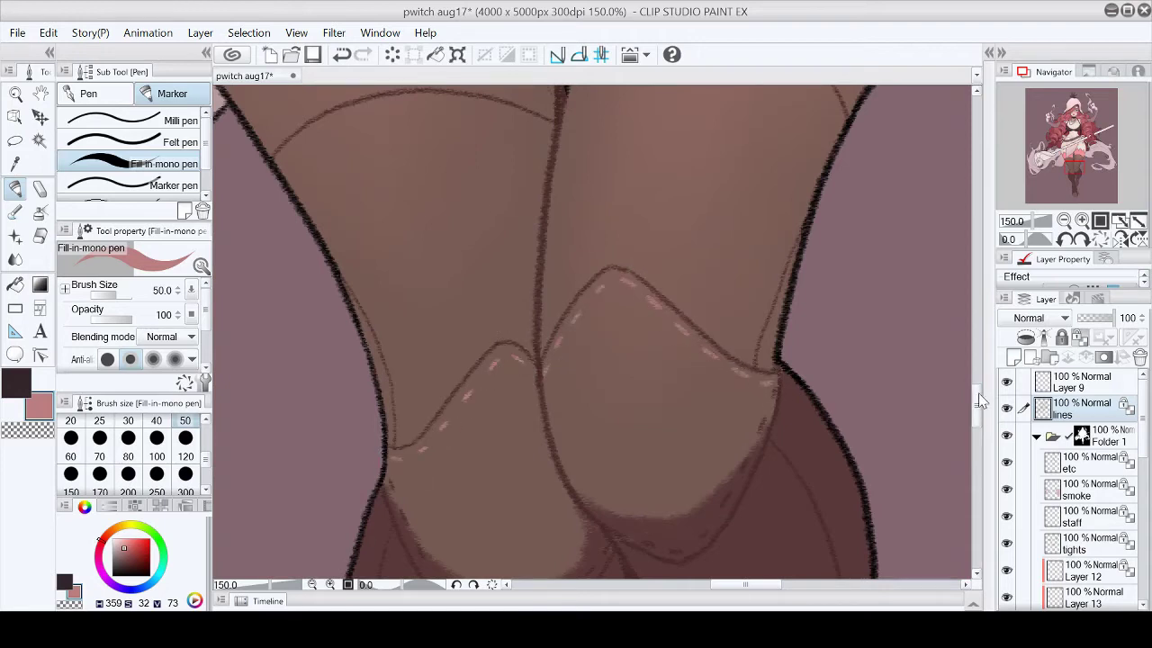
Step: Recolor the knee patches' lower stitches, using muted rose (H359 V52) in the shaded parts, and save the file
{"action": "scroll", "coordinate": [978, 396], "scroll_direction": "down", "scroll_amount": 3}
{"action": "mouse_move", "coordinate": [399, 320]}
{"action": "left_mouse_down"}
{"action": "mouse_move", "coordinate": [435, 401]}
{"action": "mouse_move", "coordinate": [495, 473]}
{"action": "mouse_move", "coordinate": [544, 452]}
{"action": "mouse_move", "coordinate": [612, 370]}
{"action": "left_mouse_up"}
{"action": "key", "text": "x"}
{"action": "key", "text": "x"}
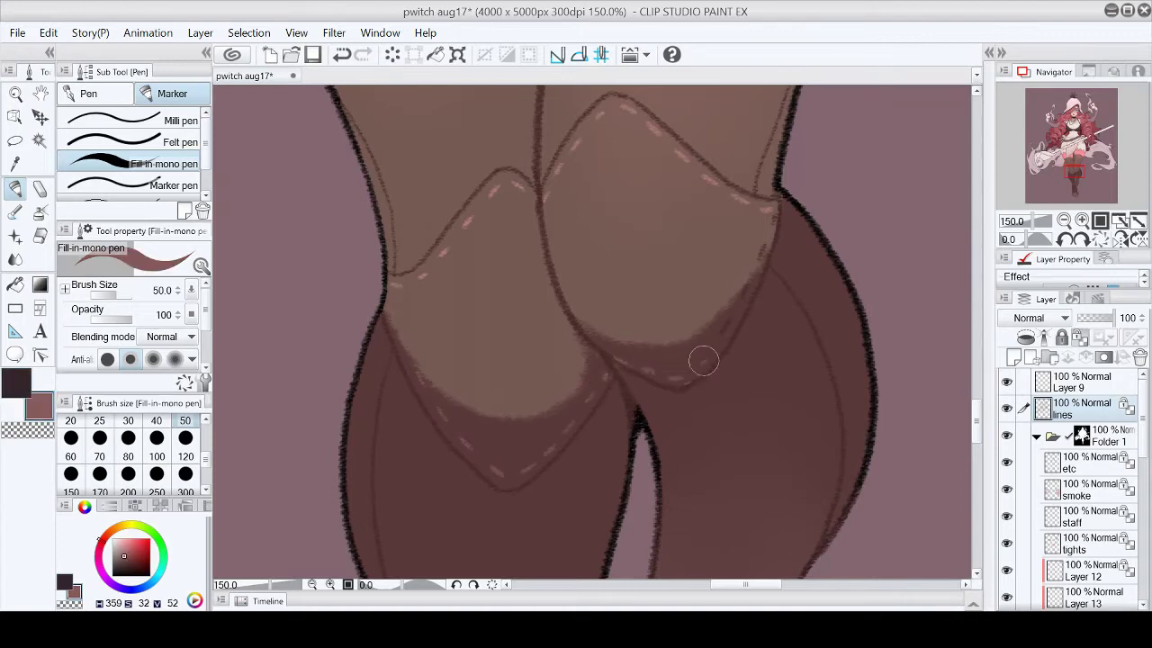
{"action": "key", "text": "x"}
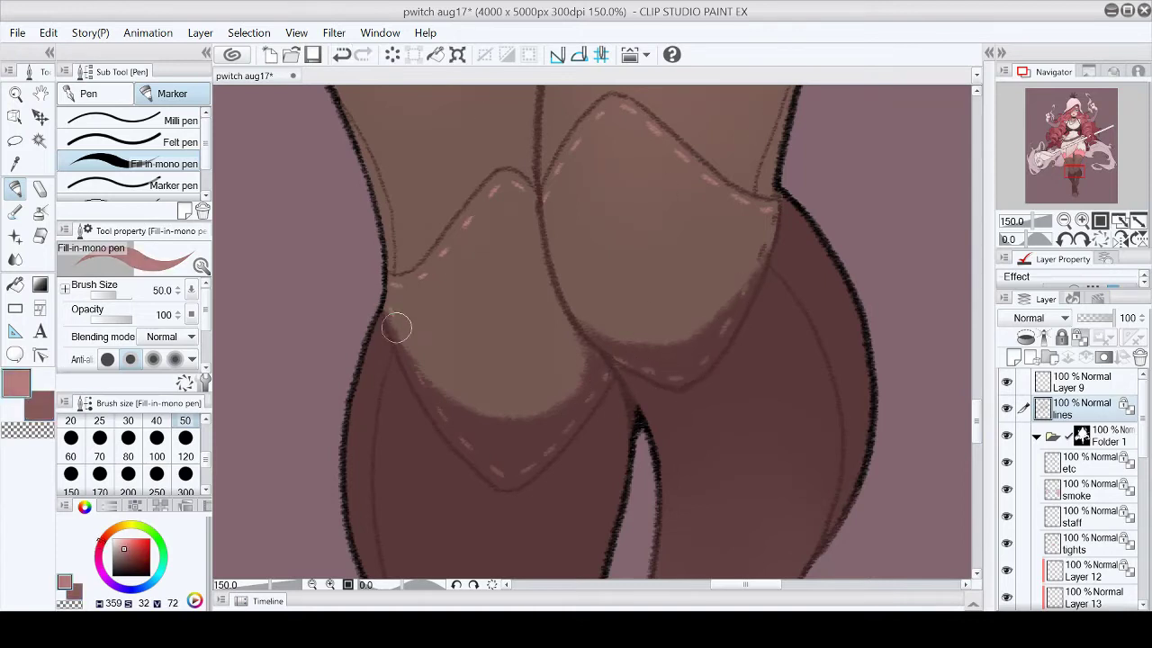
{"action": "key", "text": "ctrl+0"}
{"action": "key", "text": "ctrl+s"}
Step: On the tights layer, shade the creases of the partly covered pink cuff with Chalk at size 50 in dusty rose (H2 S35 V73)
{"action": "scroll", "coordinate": [1088, 486], "scroll_direction": "down", "scroll_amount": 1}
{"action": "left_click", "coordinate": [1105, 491]}
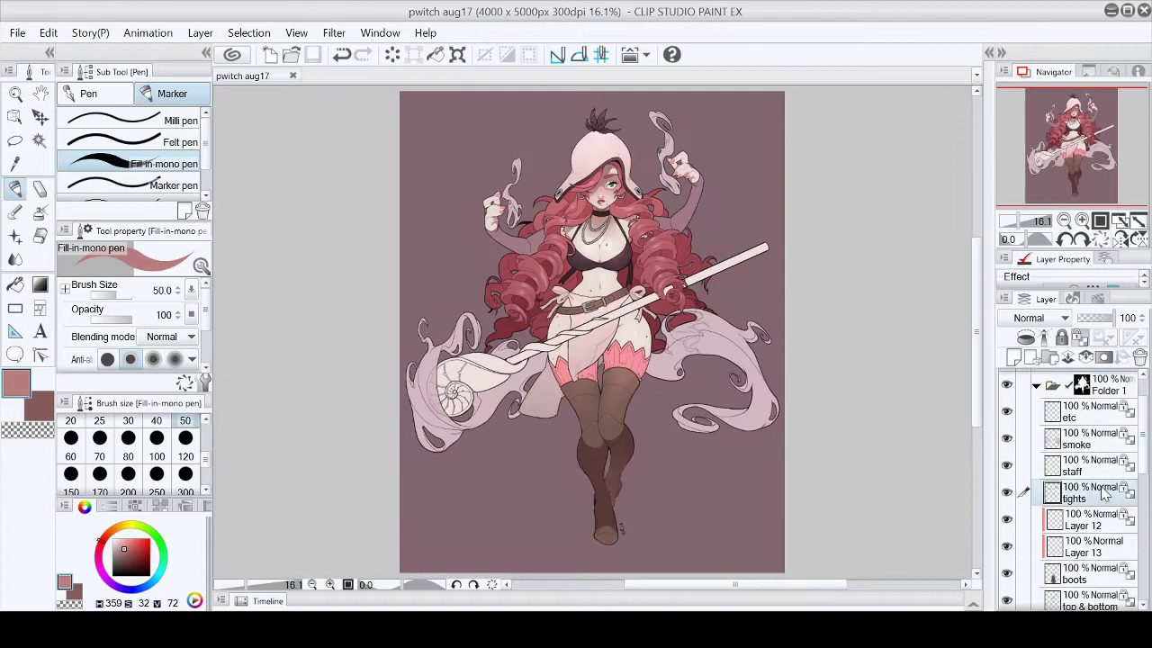
{"action": "key", "text": "ctrl+alt+0"}
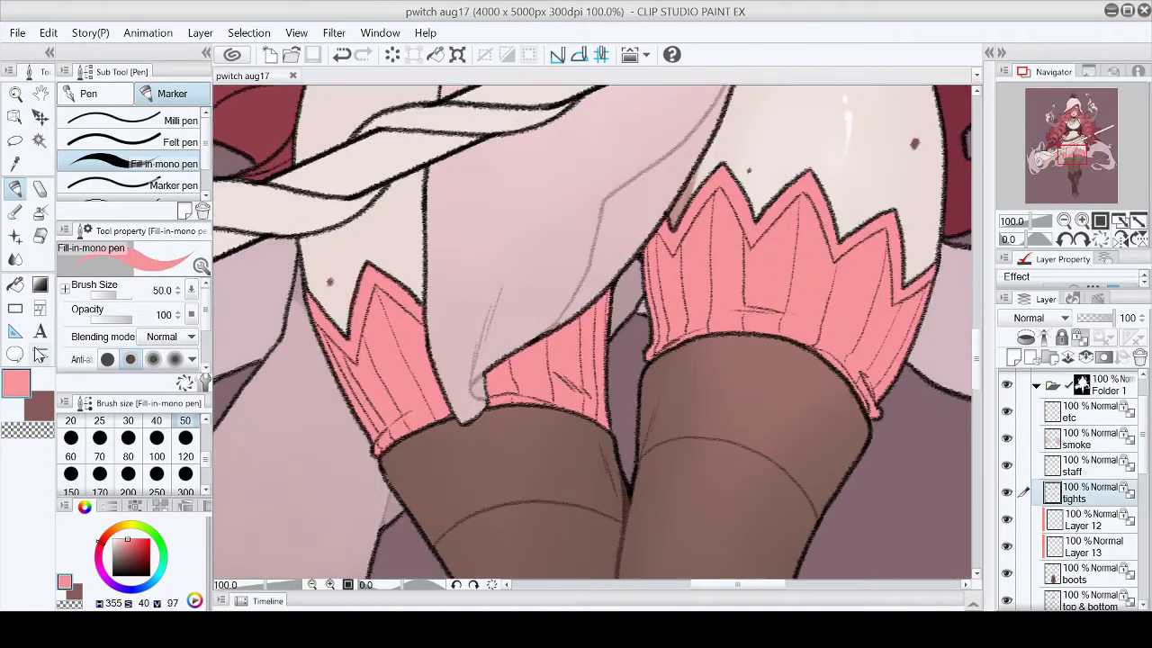
{"action": "key", "text": "p"}
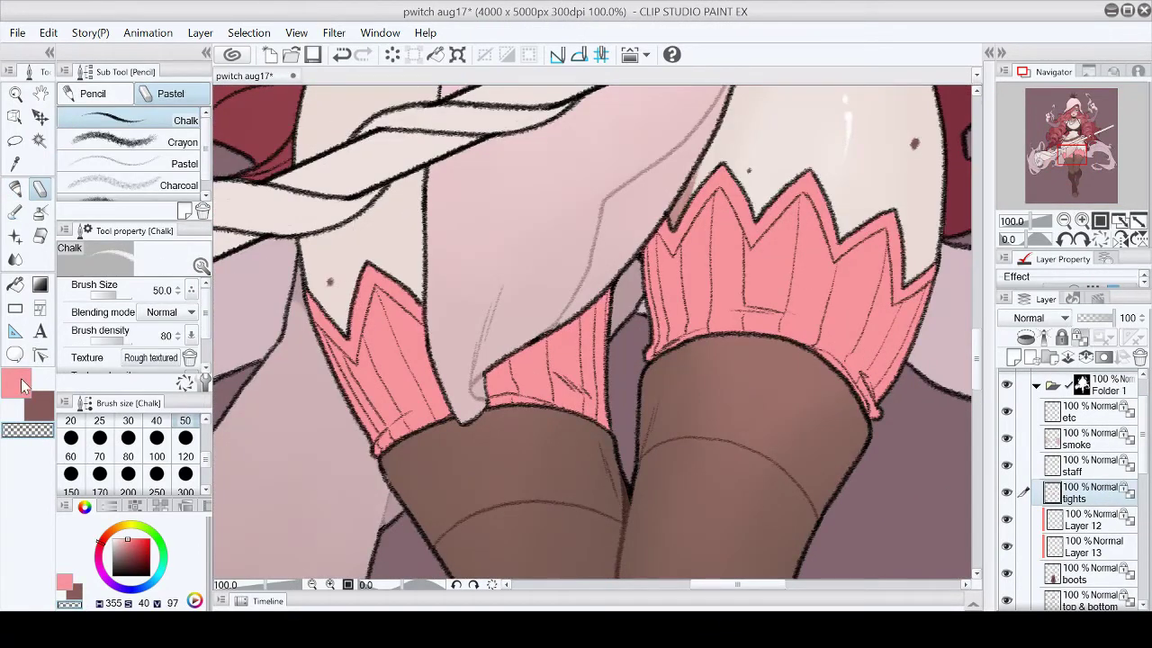
{"action": "left_click", "coordinate": [379, 341], "text": "alt"}
{"action": "left_click", "coordinate": [383, 443], "text": "alt"}
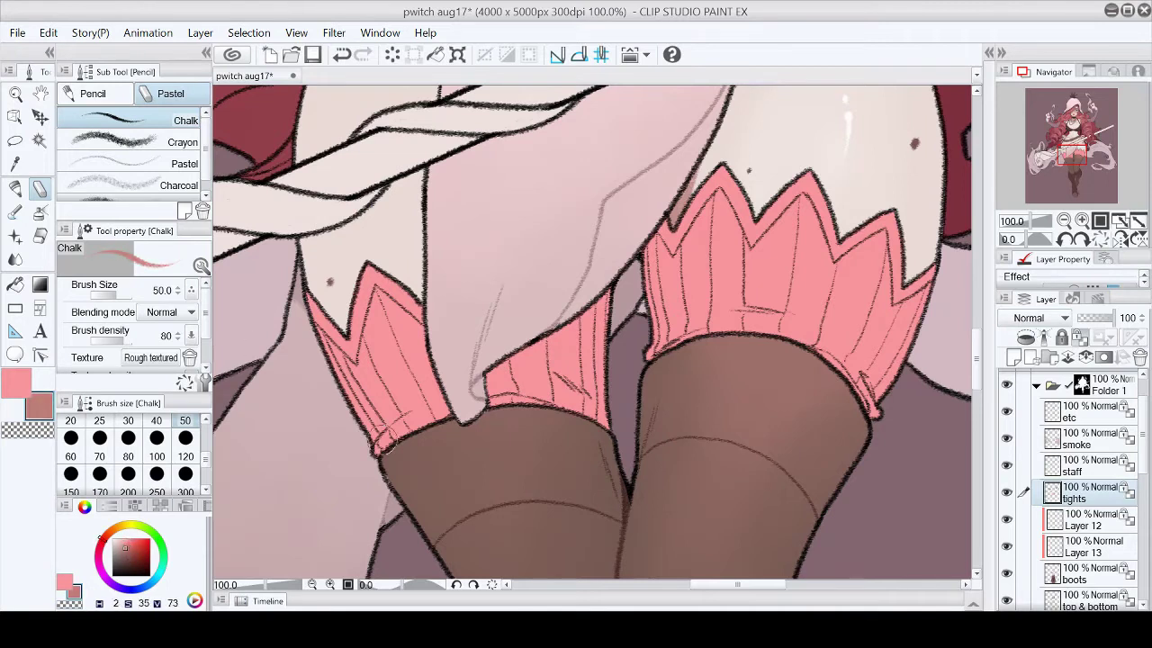
{"action": "left_click_drag", "start_coordinate": [578, 388], "coordinate": [566, 377]}
{"action": "left_click_drag", "start_coordinate": [380, 430], "coordinate": [402, 407]}
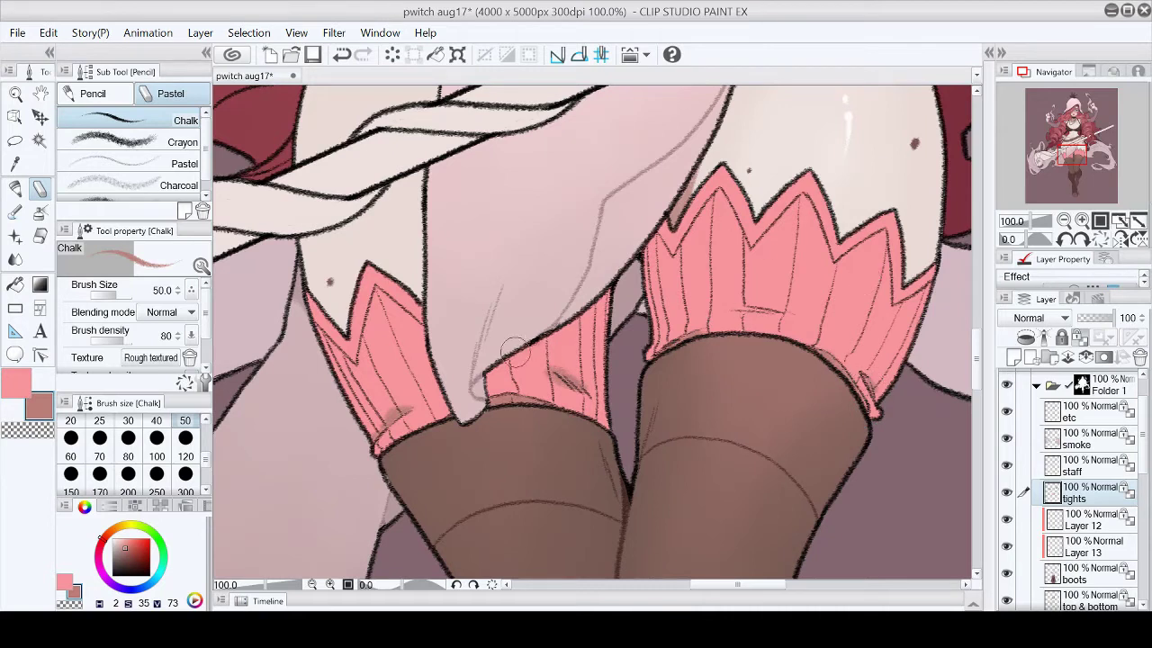
Step: Brush watercolor shadows at size 50 onto the inner sides of both pink cuffs, beside the hanging cloth
{"action": "key", "text": "j"}
{"action": "key", "text": "b"}
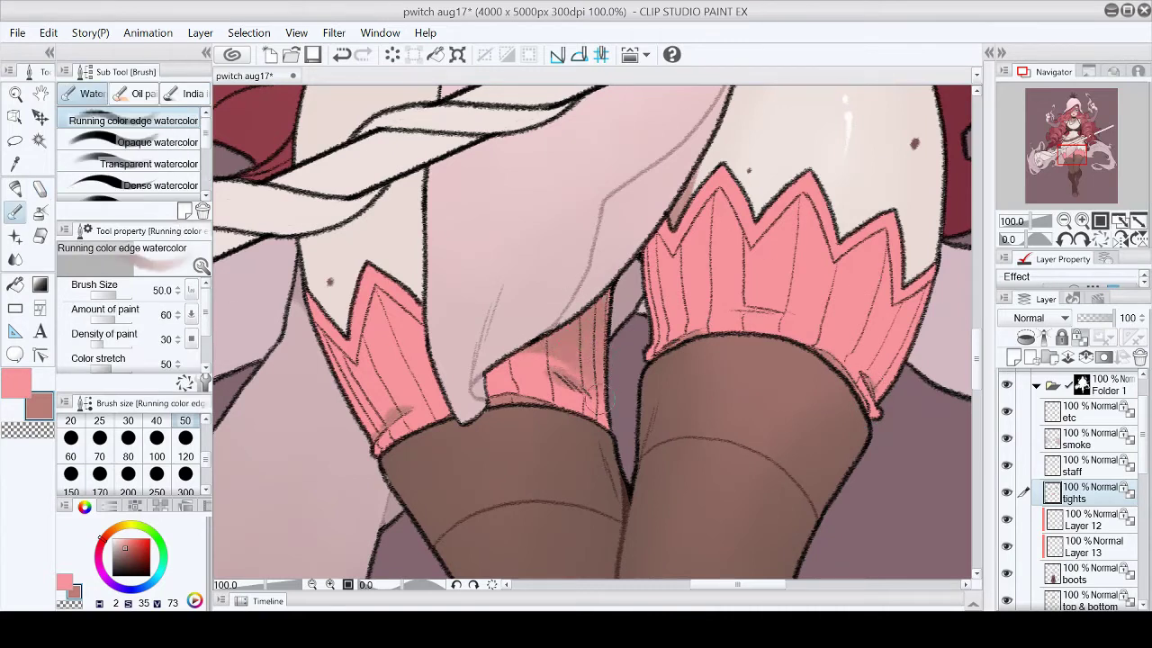
{"action": "key", "text": "p"}
{"action": "key", "text": "b"}
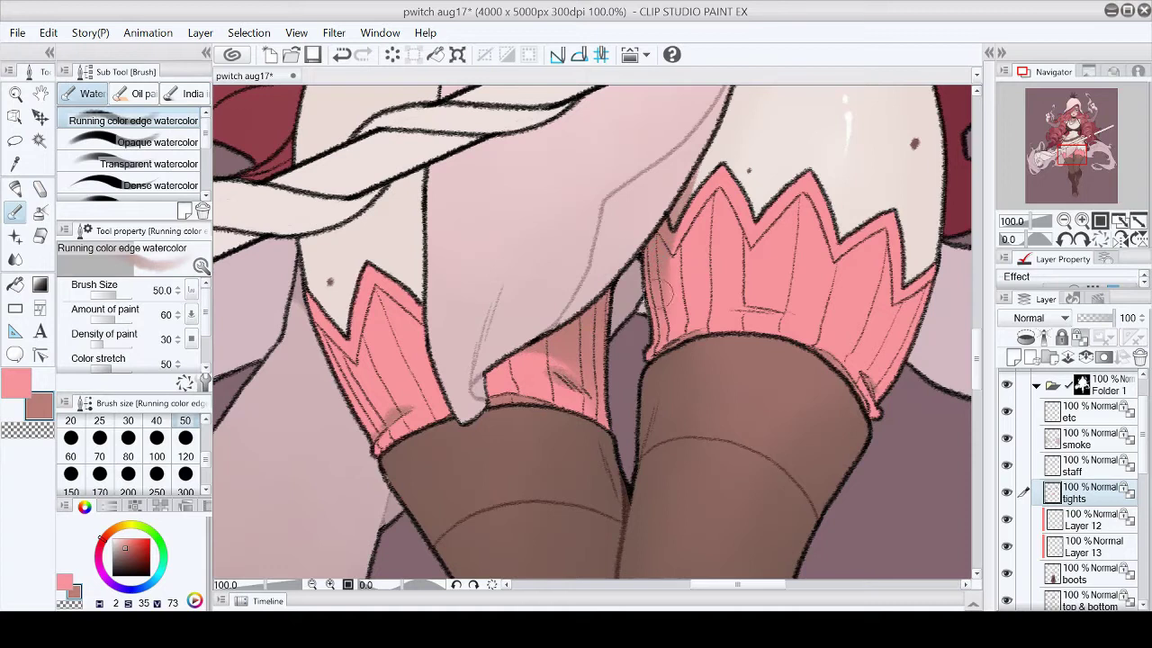
{"action": "left_click", "coordinate": [1131, 225]}
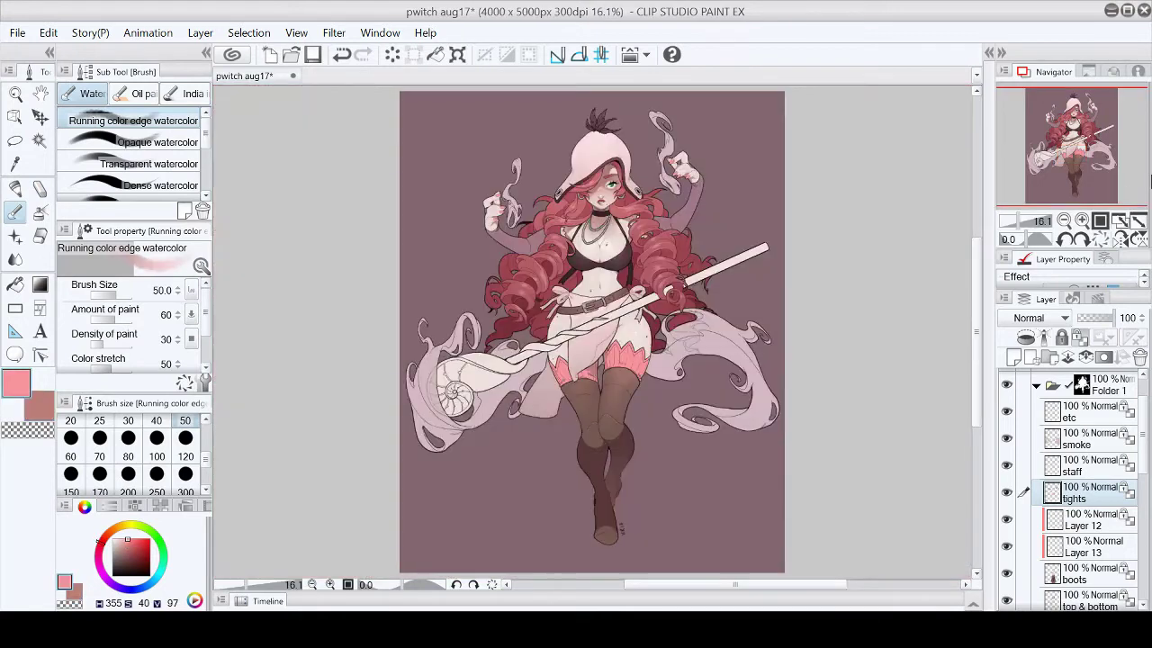
Step: Shade the crease near the lower edge of the fully visible pink cuff with Chalk at size 50
{"action": "scroll", "coordinate": [621, 355], "scroll_direction": "up", "scroll_amount": 5}
{"action": "key", "text": "p"}
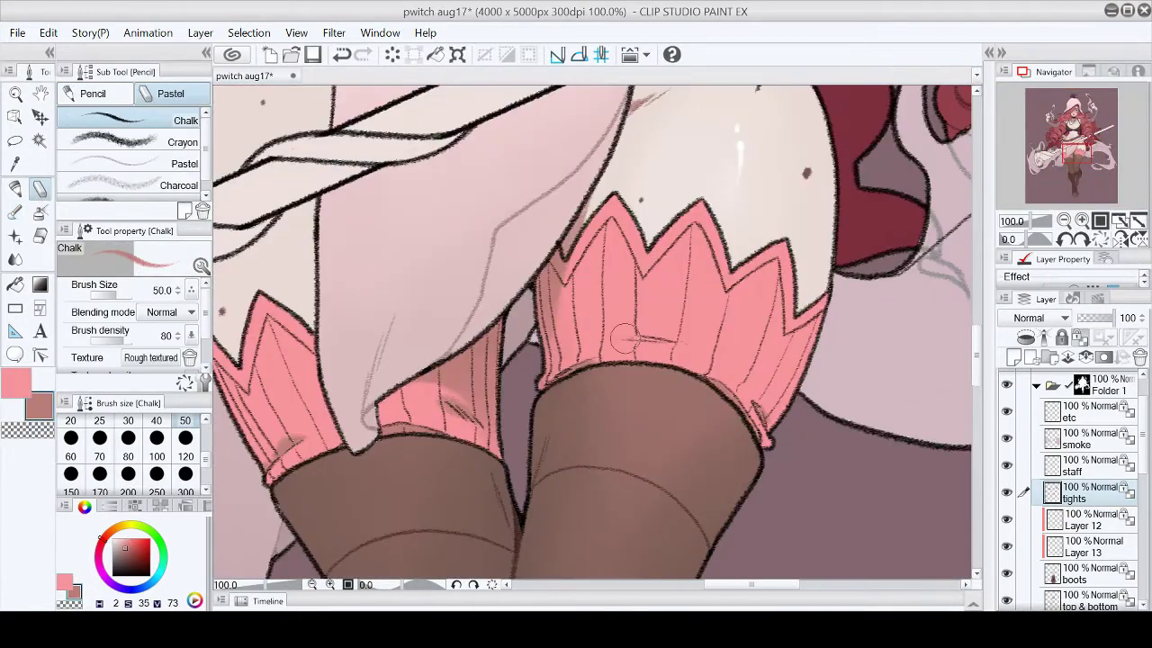
{"action": "left_click", "coordinate": [1137, 225]}
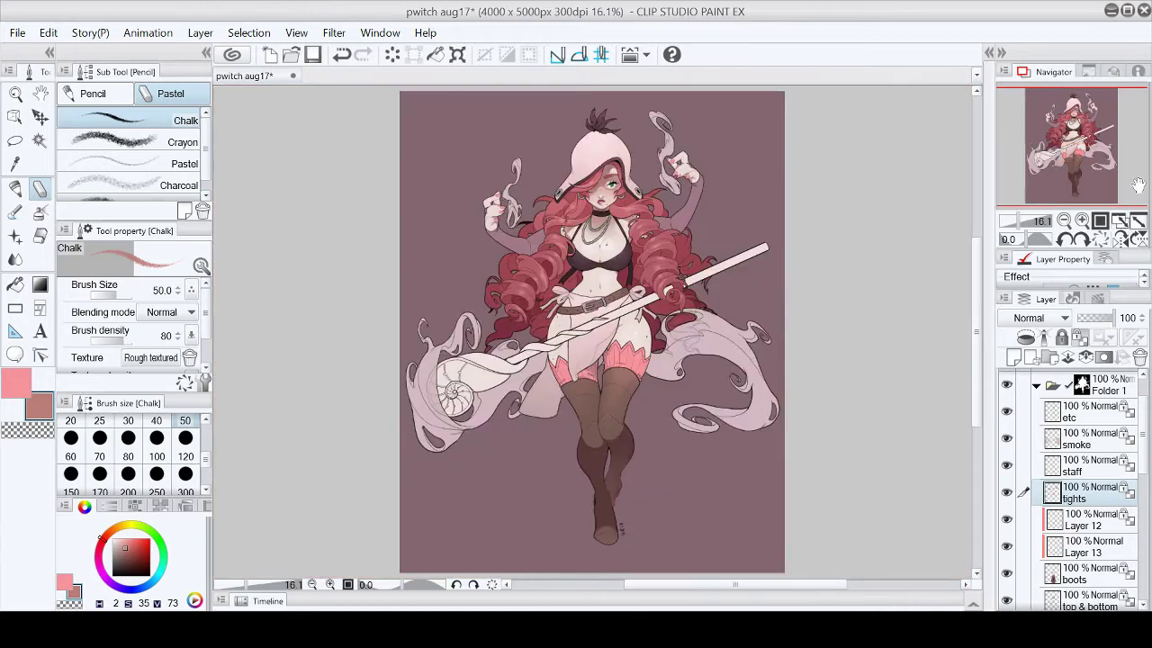
Step: Brush a light pink (H349 S24 V100) highlight onto the fully visible cuff and blend it at size 150
{"action": "scroll", "coordinate": [590, 396], "scroll_direction": "up", "scroll_amount": 4}
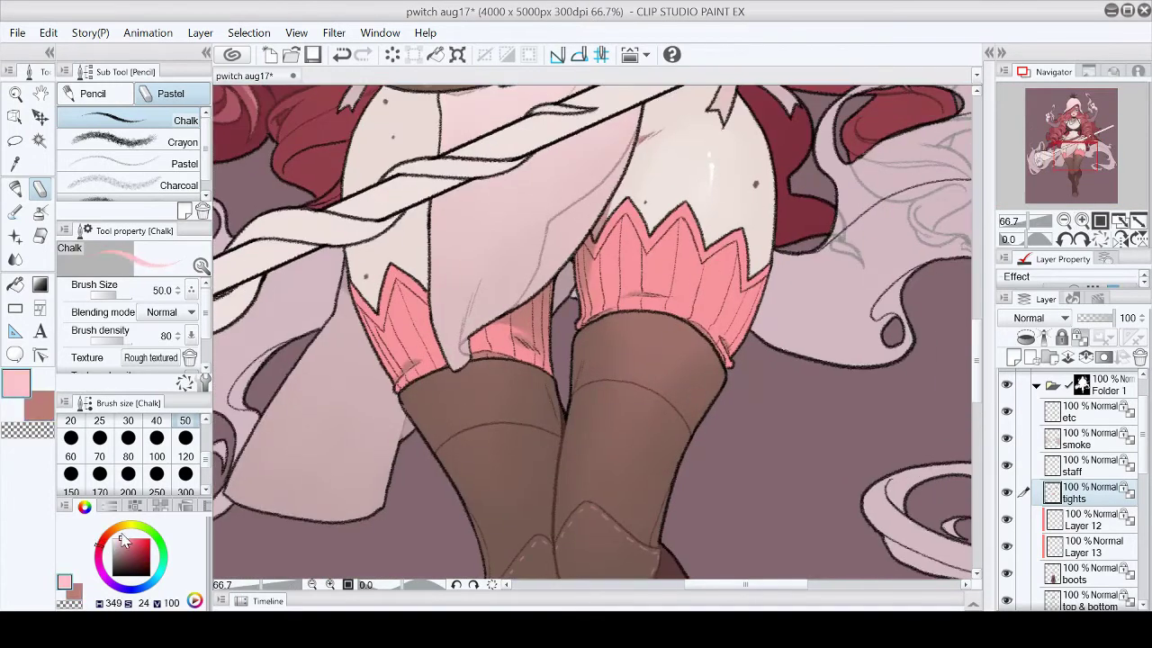
{"action": "key", "text": "b"}
{"action": "key", "text": "j"}
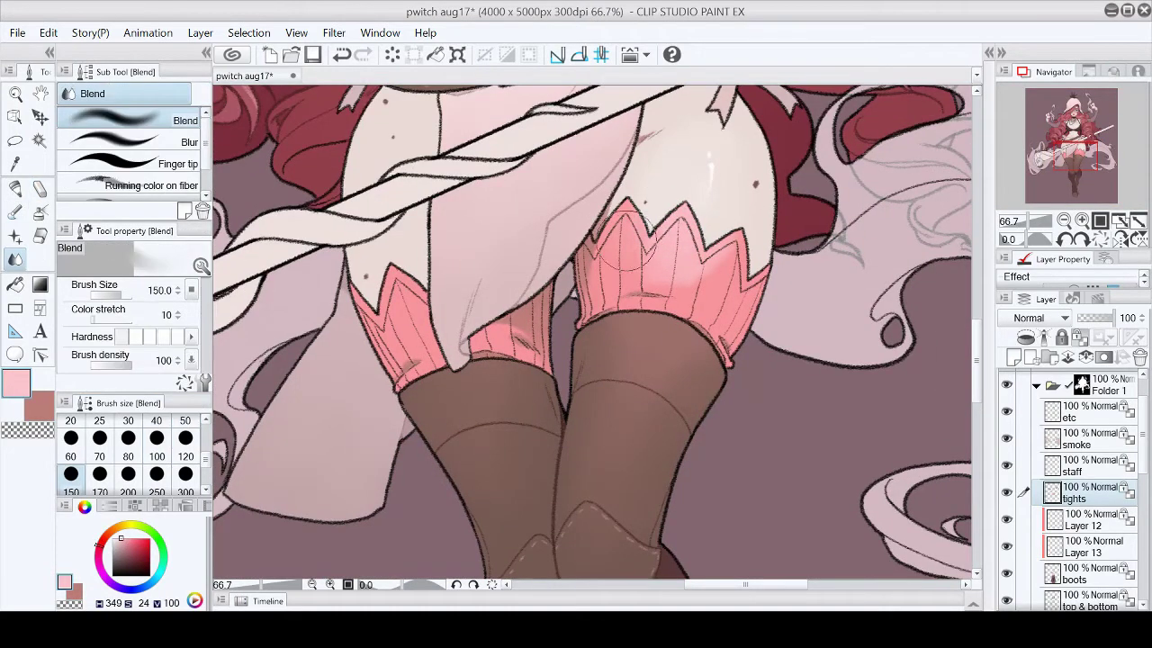
{"action": "left_click", "coordinate": [1137, 225]}
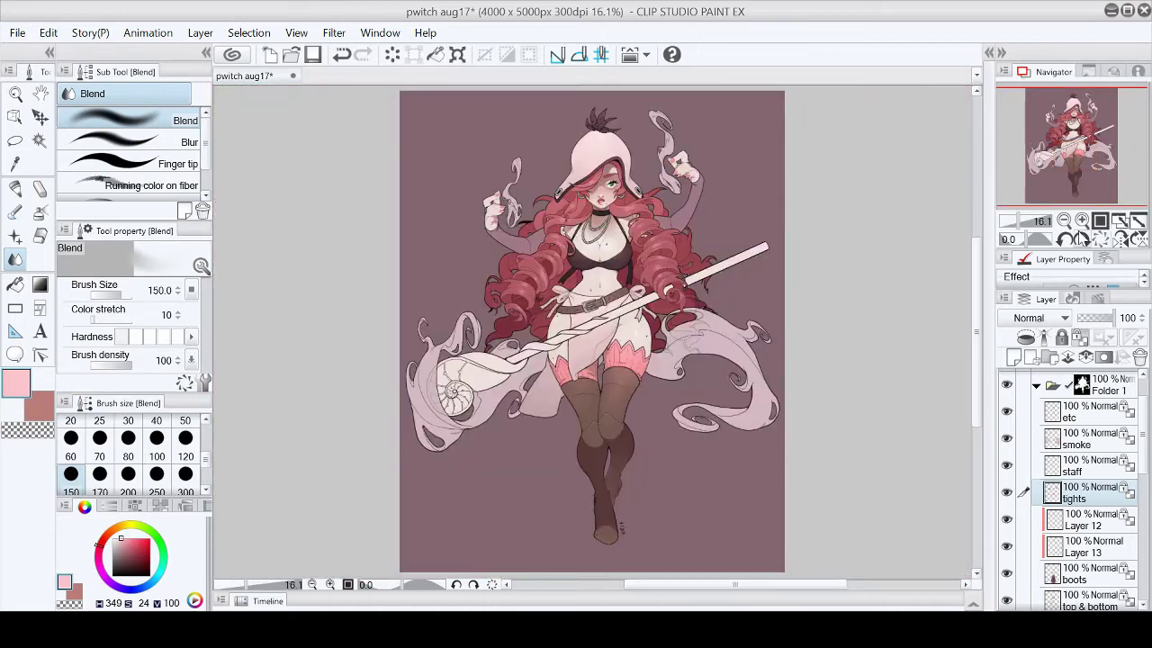
Step: Add a clipped layer above the tights and fill the first slope of the fully visible cuff's zigzag trim dark plum (H341 S28 V26)
{"action": "scroll", "coordinate": [1070, 158], "scroll_direction": "up", "scroll_amount": 3}
{"action": "left_click_drag", "start_coordinate": [1071, 157], "coordinate": [1071, 112]}
{"action": "left_click", "coordinate": [1068, 155]}
{"action": "scroll", "coordinate": [1069, 157], "scroll_direction": "up", "scroll_amount": 2}
{"action": "key", "text": "p"}
{"action": "key", "text": "p"}
{"action": "left_click_drag", "start_coordinate": [510, 268], "coordinate": [526, 293]}
{"action": "left_click", "coordinate": [342, 55]}
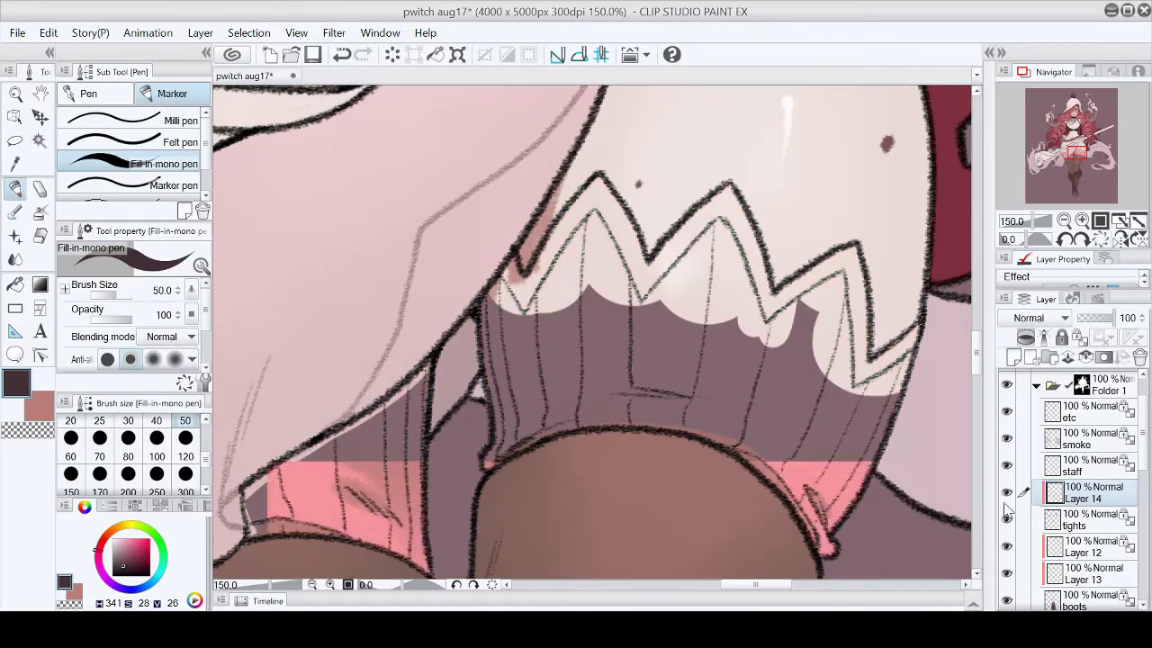
{"action": "left_click_drag", "start_coordinate": [531, 265], "coordinate": [601, 178]}
{"action": "key", "text": "p"}
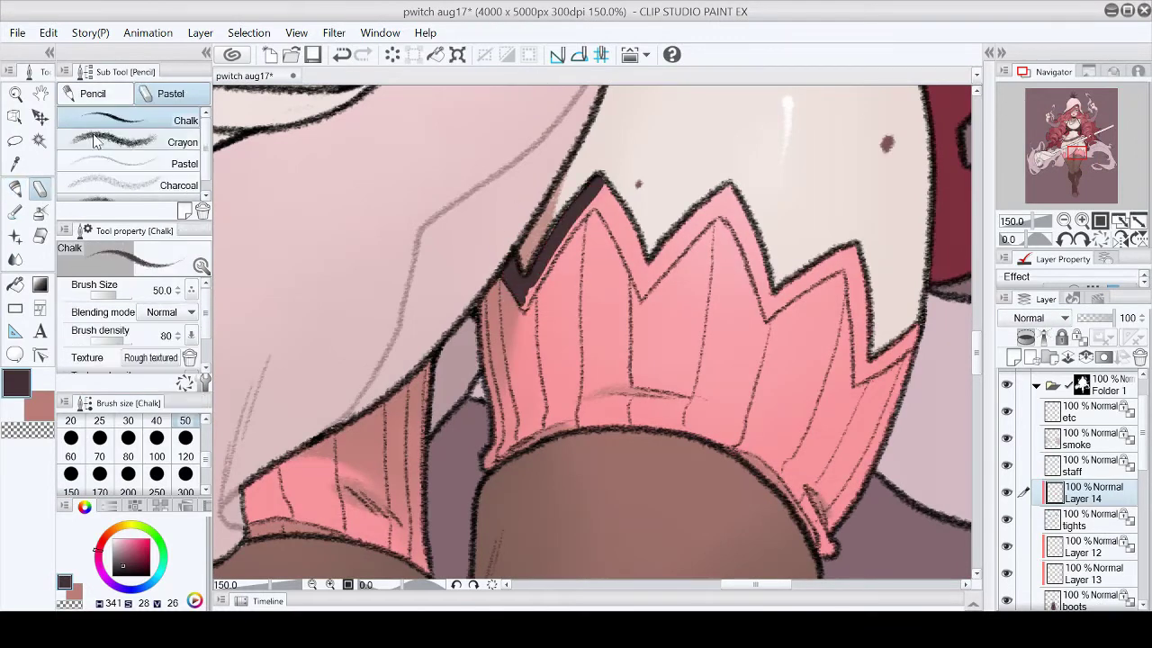
Step: Fill the rest of the zigzag trim on both cuffs in the same dark plum, using Chalk at size 40
{"action": "mouse_move", "coordinate": [522, 303]}
{"action": "left_mouse_down"}
{"action": "mouse_move", "coordinate": [569, 213]}
{"action": "mouse_move", "coordinate": [632, 261]}
{"action": "mouse_move", "coordinate": [716, 199]}
{"action": "mouse_move", "coordinate": [706, 176]}
{"action": "left_mouse_up"}
{"action": "mouse_move", "coordinate": [641, 295]}
{"action": "left_mouse_down"}
{"action": "mouse_move", "coordinate": [697, 230]}
{"action": "mouse_move", "coordinate": [625, 257]}
{"action": "left_mouse_up"}
{"action": "mouse_move", "coordinate": [726, 209]}
{"action": "left_mouse_down"}
{"action": "mouse_move", "coordinate": [767, 261]}
{"action": "mouse_move", "coordinate": [765, 305]}
{"action": "mouse_move", "coordinate": [781, 307]}
{"action": "mouse_move", "coordinate": [765, 310]}
{"action": "mouse_move", "coordinate": [827, 275]}
{"action": "mouse_move", "coordinate": [869, 297]}
{"action": "left_mouse_up"}
{"action": "mouse_move", "coordinate": [868, 297]}
{"action": "left_mouse_down"}
{"action": "mouse_move", "coordinate": [720, 297]}
{"action": "mouse_move", "coordinate": [704, 268]}
{"action": "left_mouse_up"}
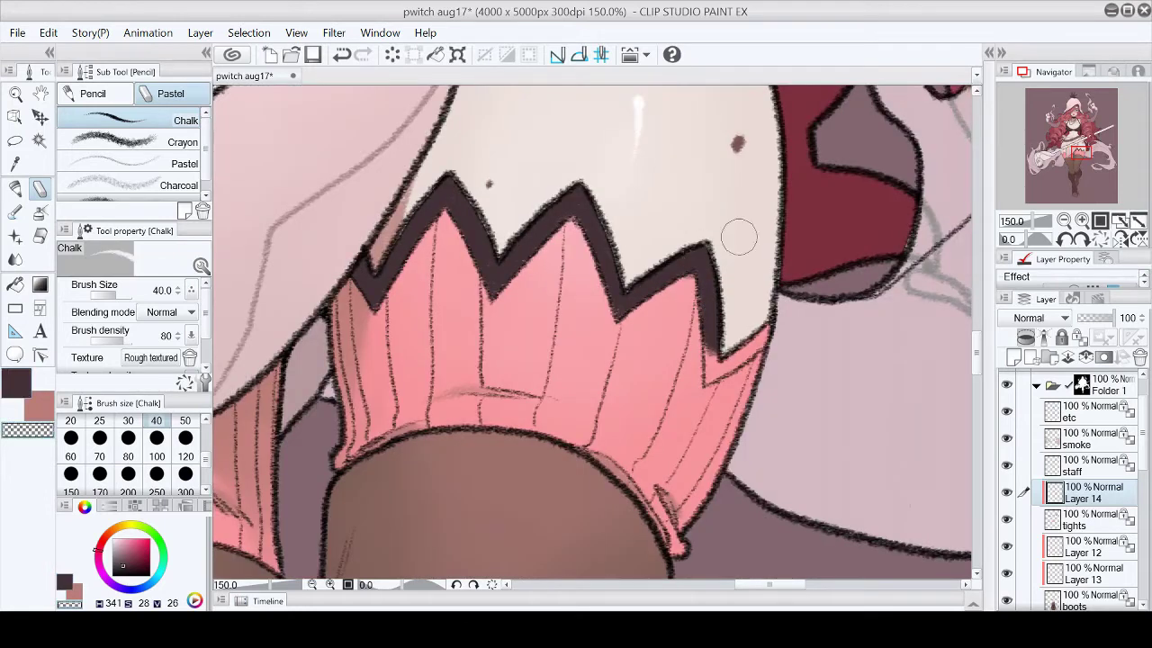
{"action": "mouse_move", "coordinate": [706, 343]}
{"action": "left_mouse_down"}
{"action": "mouse_move", "coordinate": [711, 369]}
{"action": "mouse_move", "coordinate": [707, 355]}
{"action": "left_mouse_up"}
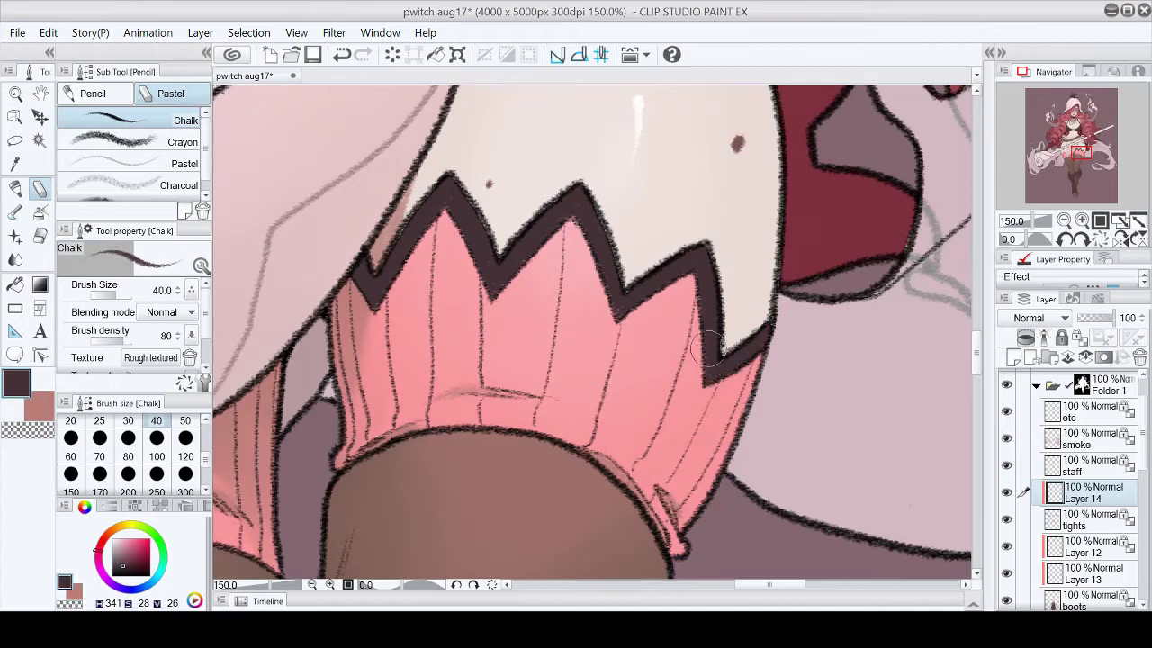
{"action": "scroll", "coordinate": [630, 378], "scroll_direction": "left", "scroll_amount": 5}
{"action": "mouse_move", "coordinate": [477, 391]}
{"action": "left_mouse_down"}
{"action": "mouse_move", "coordinate": [522, 441]}
{"action": "mouse_move", "coordinate": [554, 337]}
{"action": "mouse_move", "coordinate": [646, 421]}
{"action": "left_mouse_up"}
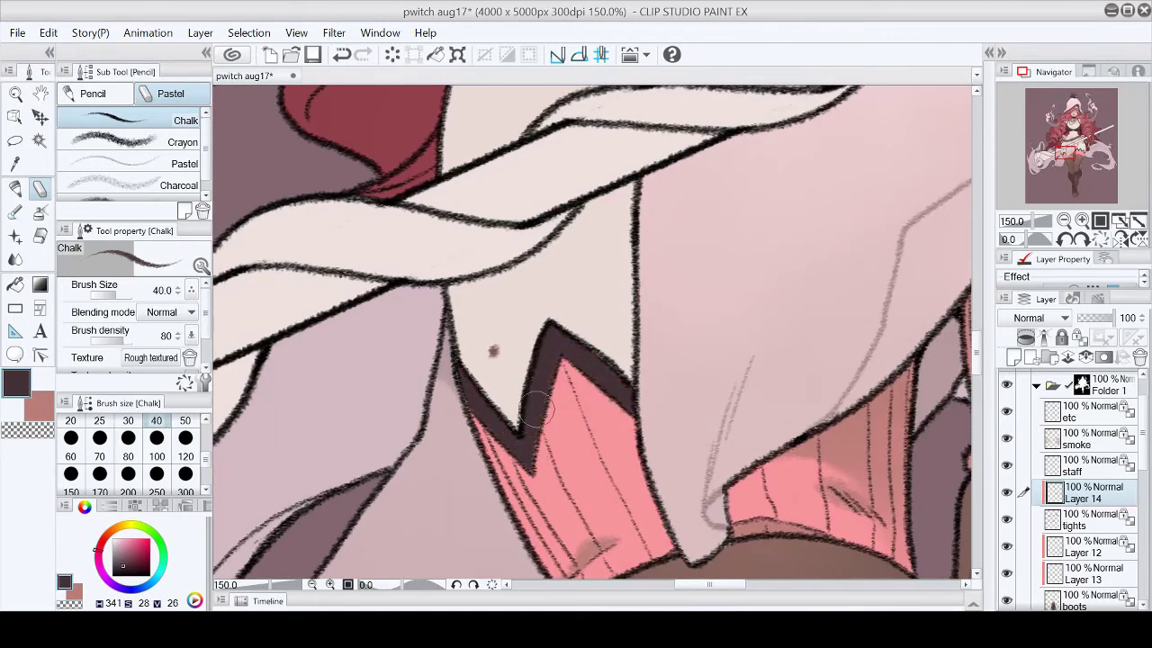
Step: Tint the fully visible cuff's zigzag trim with lighter plum (H340 S37 V49) and blend it at size 150
{"action": "left_click", "coordinate": [1120, 220]}
{"action": "left_click", "coordinate": [1100, 220]}
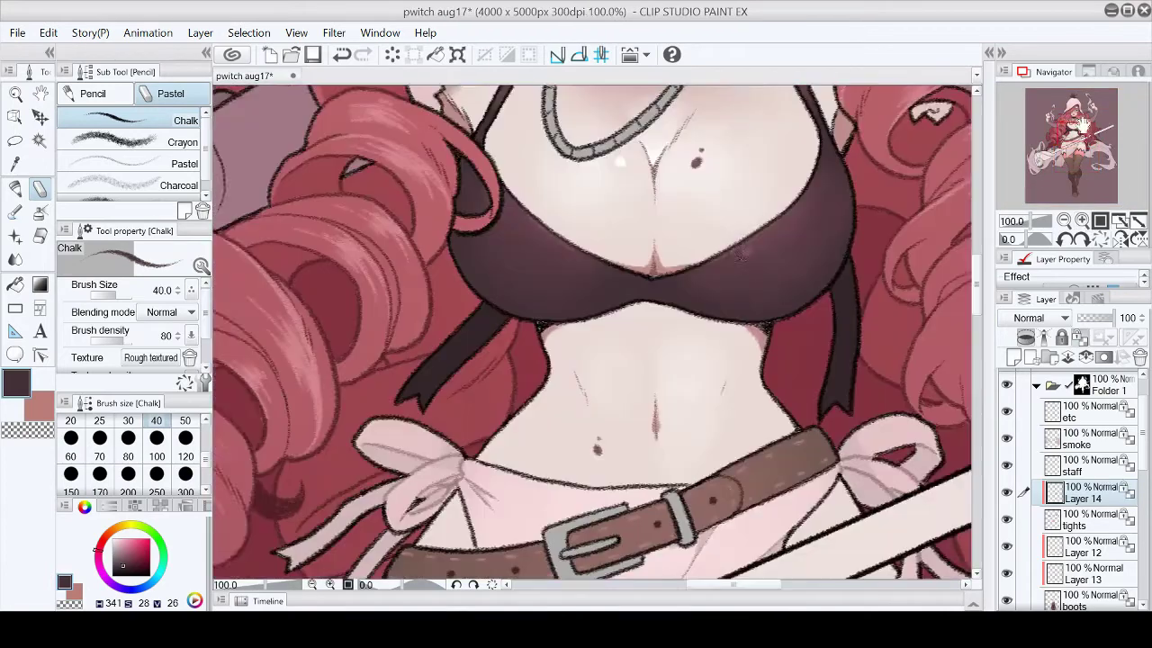
{"action": "left_click", "coordinate": [14, 210]}
{"action": "key", "text": "j"}
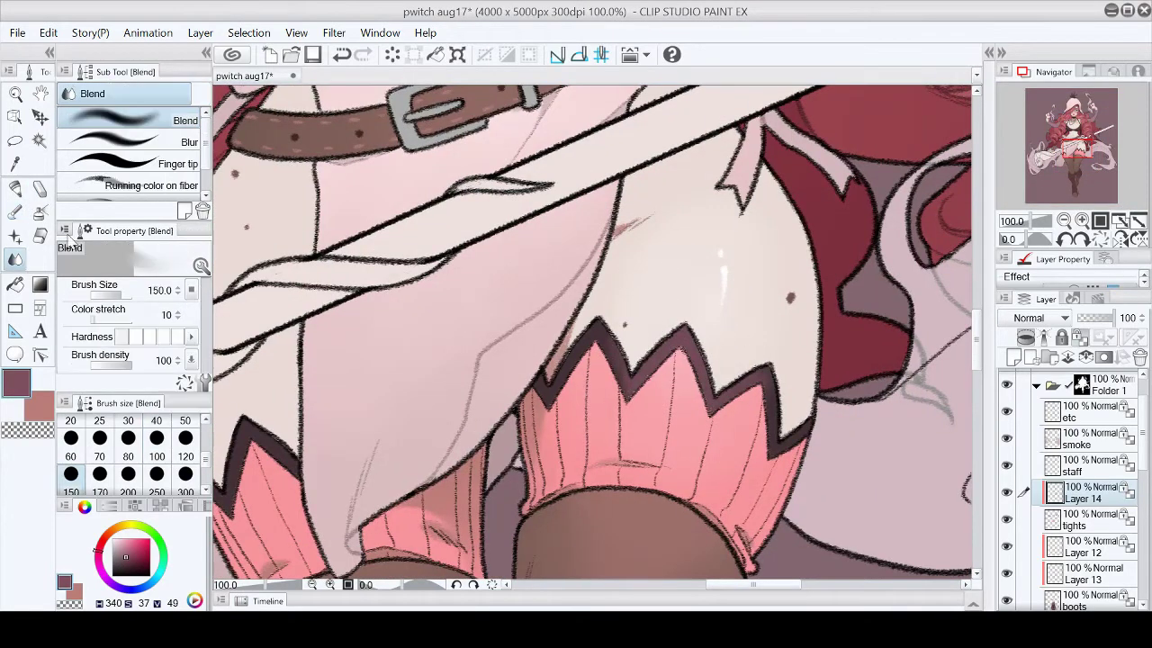
{"action": "left_click", "coordinate": [1120, 219]}
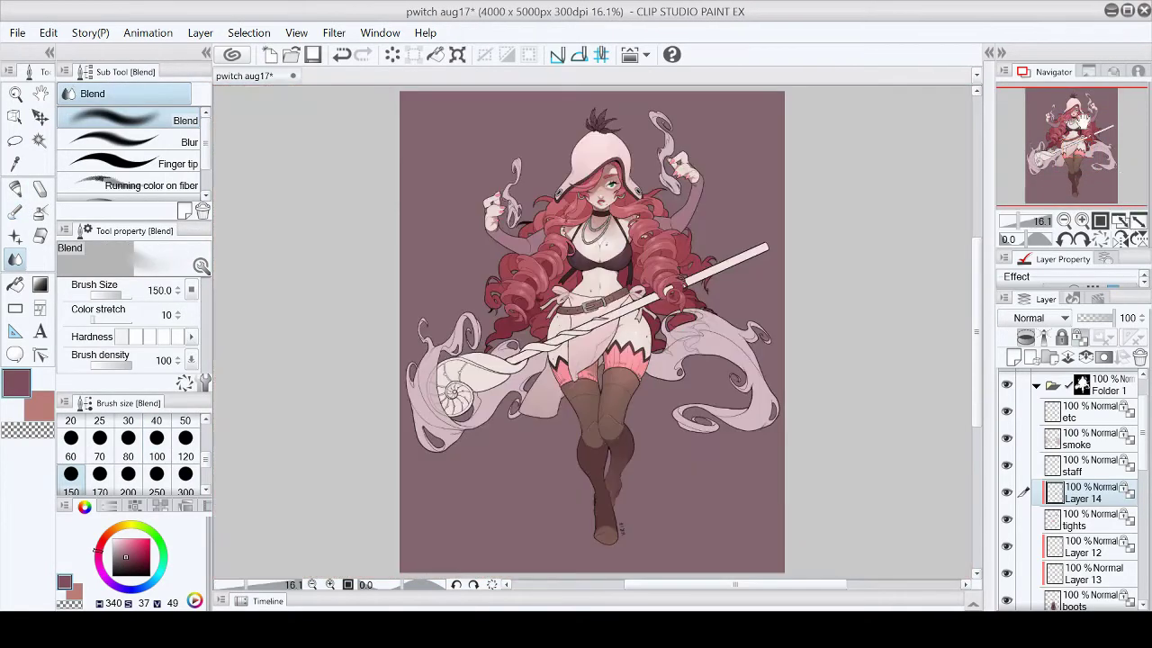
Step: Brush the lighter plum onto the partly covered cuff's zigzag trim and blend it at size 150
{"action": "left_click", "coordinate": [1099, 219]}
{"action": "key", "text": "b"}
{"action": "key", "text": "b"}
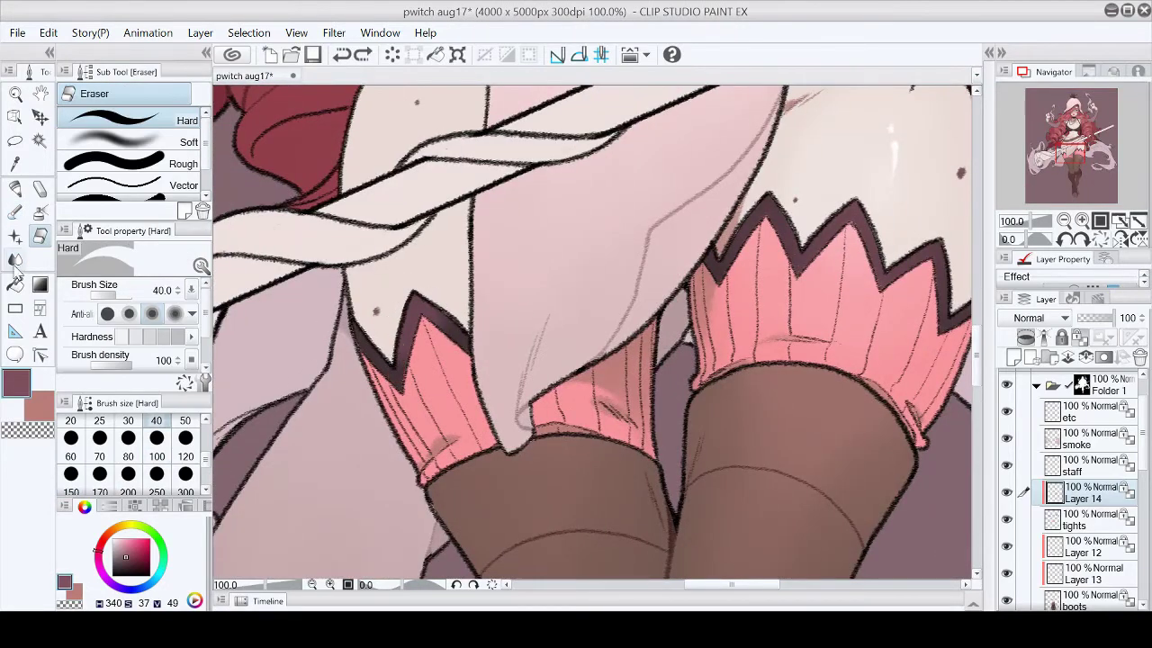
{"action": "key", "text": "j"}
{"action": "key", "text": "ctrl+0"}
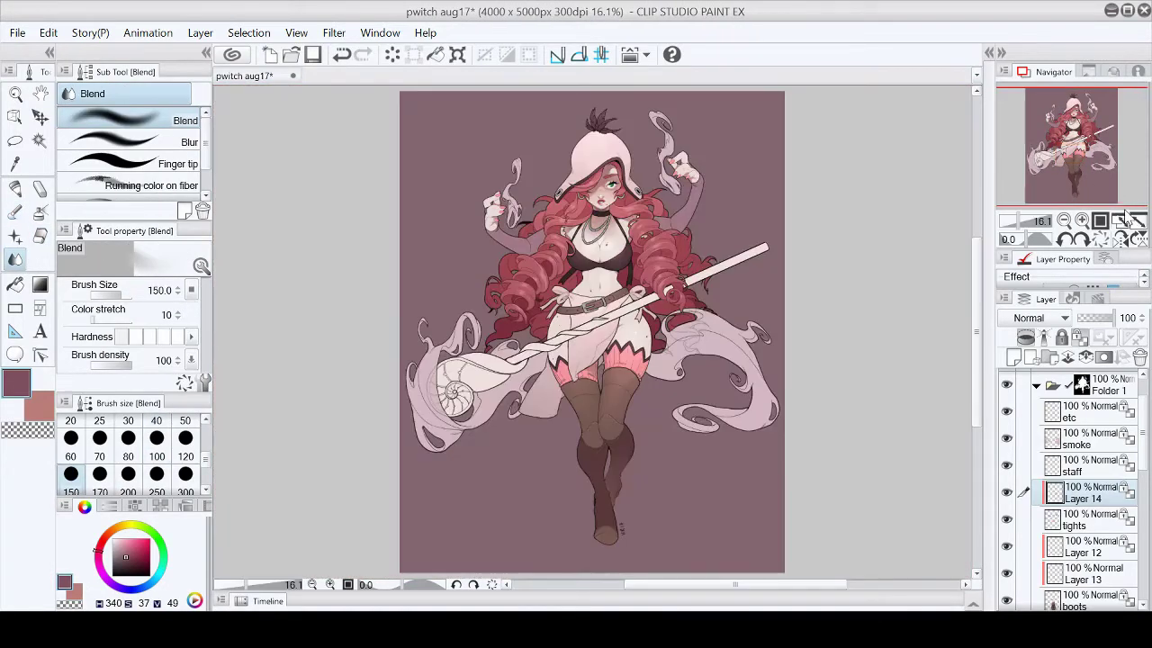
Step: On the tights layer, shade both sleeves between elbow and hair in muted plum (H347 S34 V53), using the Fill-in-mono pen at size 70
{"action": "left_click", "coordinate": [1099, 219]}
{"action": "left_click", "coordinate": [1082, 220]}
{"action": "left_click", "coordinate": [1081, 219]}
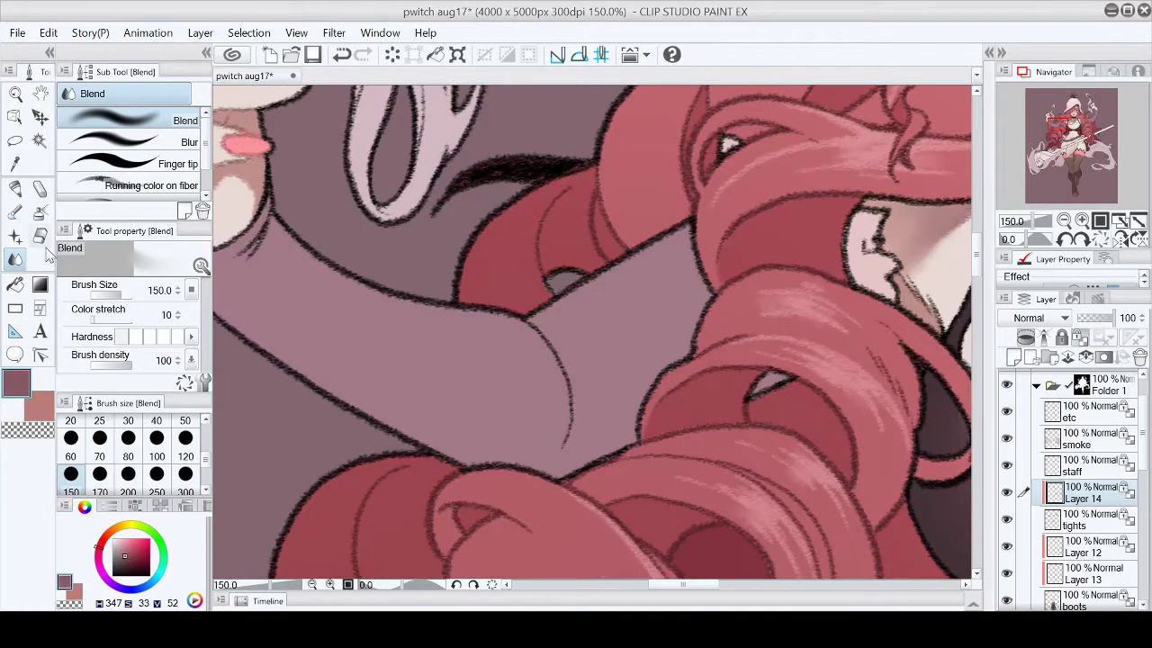
{"action": "key", "text": "p"}
{"action": "mouse_move", "coordinate": [545, 310]}
{"action": "left_mouse_down"}
{"action": "mouse_move", "coordinate": [594, 342]}
{"action": "mouse_move", "coordinate": [693, 257]}
{"action": "left_mouse_up"}
{"action": "mouse_move", "coordinate": [535, 315]}
{"action": "left_mouse_down"}
{"action": "mouse_move", "coordinate": [575, 351]}
{"action": "mouse_move", "coordinate": [621, 423]}
{"action": "left_mouse_up"}
{"action": "key", "text": "p"}
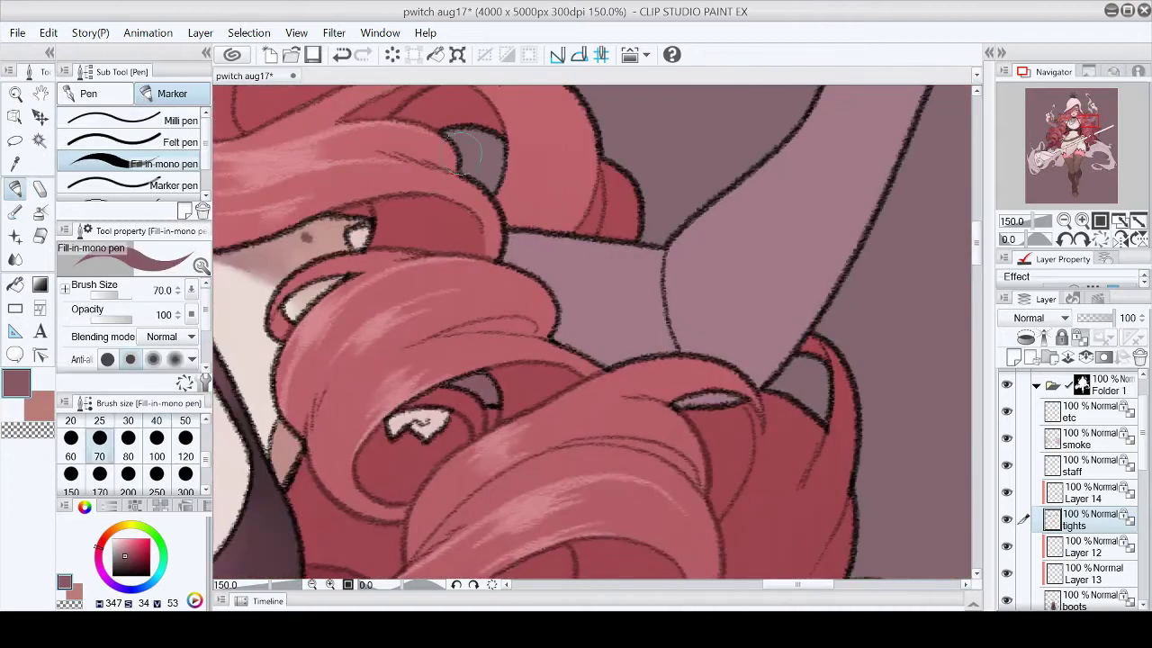
{"action": "left_click_drag", "start_coordinate": [549, 342], "coordinate": [632, 220]}
{"action": "left_click_drag", "start_coordinate": [653, 297], "coordinate": [711, 400]}
{"action": "scroll", "coordinate": [683, 378], "scroll_direction": "down", "scroll_amount": 6}
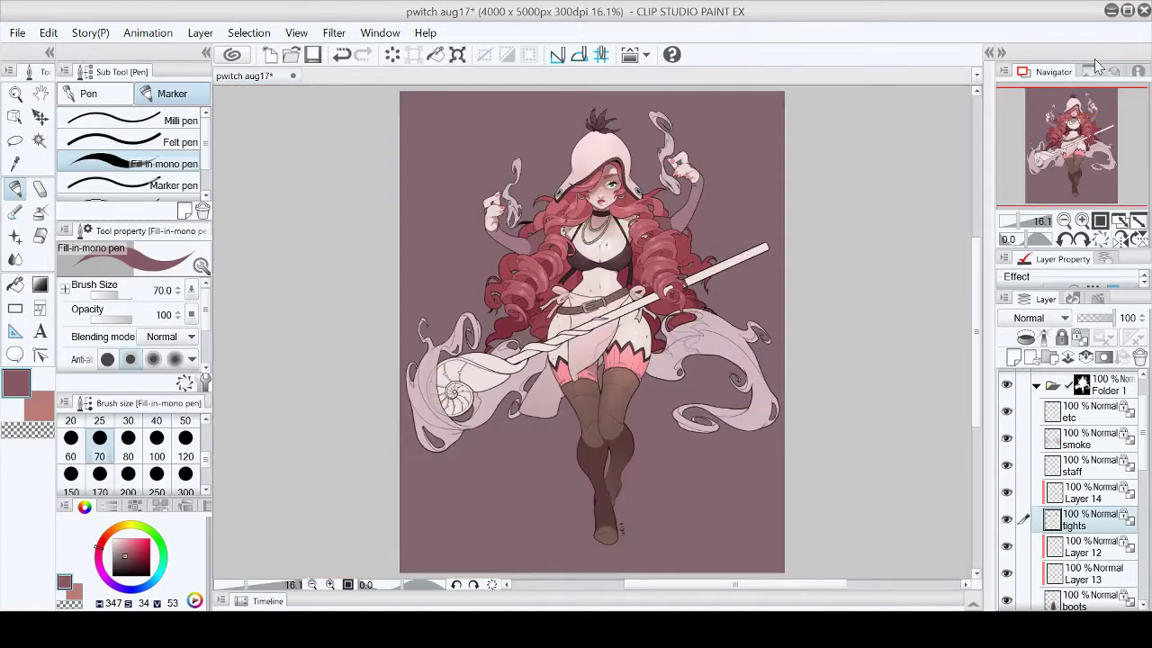
Step: Add a small gray (H0 S0 V68) touch-up with the Fill-in-mono pen at size 70, and save the file
{"action": "scroll", "coordinate": [502, 279], "scroll_direction": "up", "scroll_amount": 6}
{"action": "left_click_drag", "start_coordinate": [500, 272], "coordinate": [451, 222]}
{"action": "key", "text": "p"}
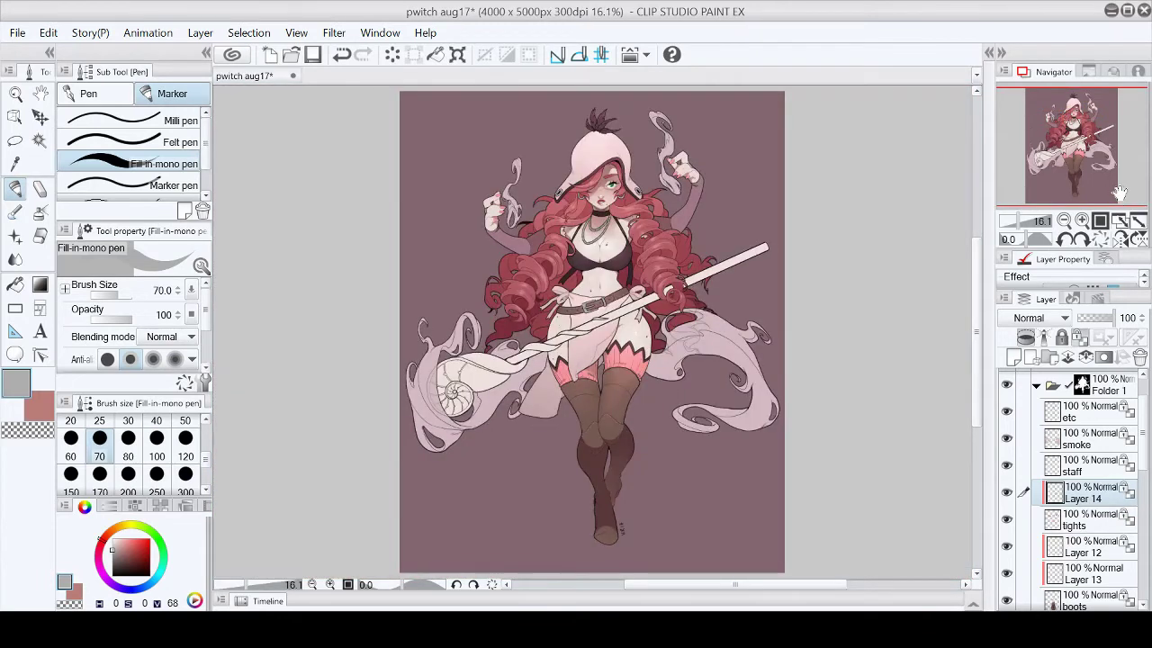
{"action": "left_click", "coordinate": [315, 56]}
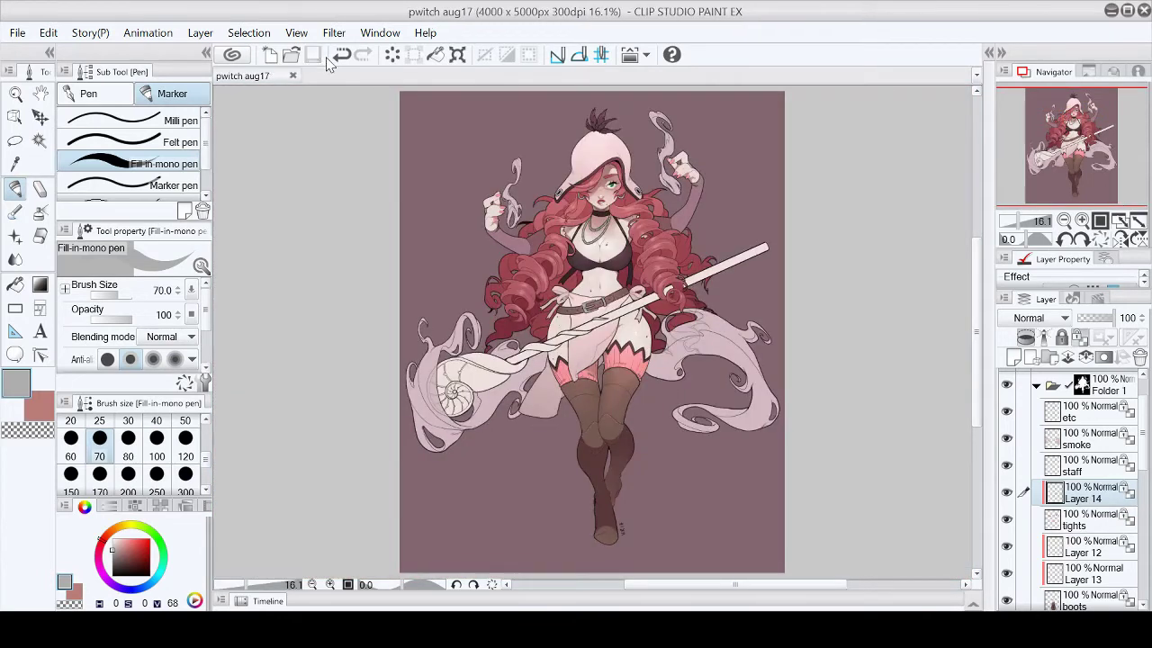
Step: On the staff layer, brush watercolor shadows over the shell's inner spiral and blend them
{"action": "left_click", "coordinate": [1105, 471]}
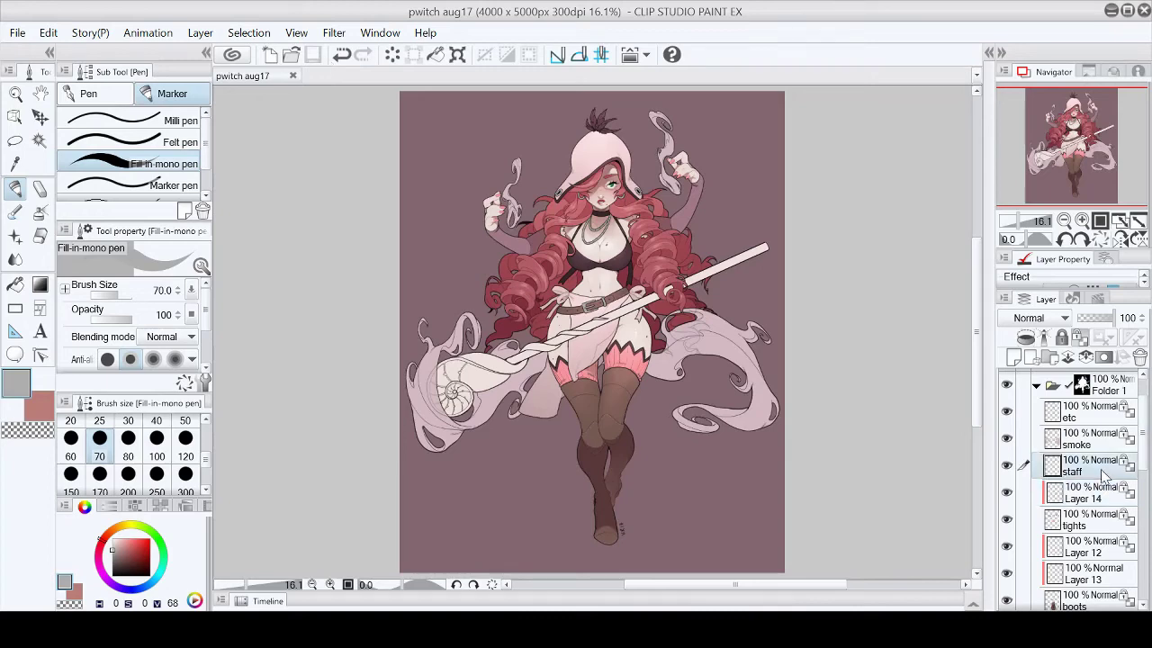
{"action": "left_click_drag", "start_coordinate": [1021, 221], "coordinate": [1044, 220]}
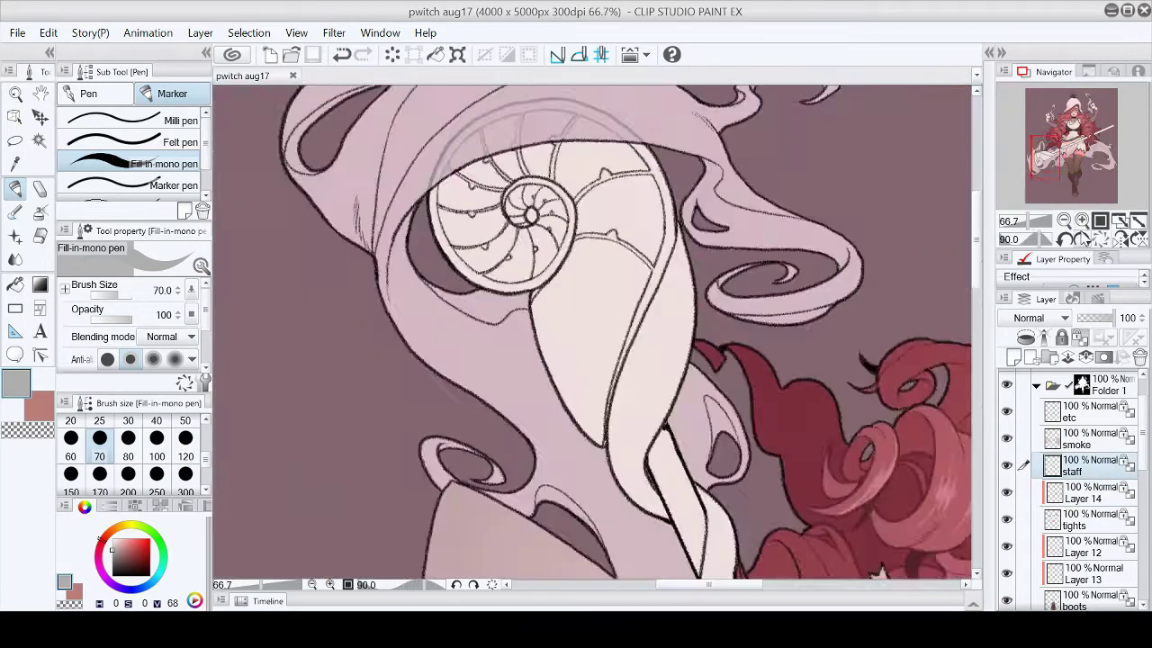
{"action": "left_click", "coordinate": [1082, 239]}
{"action": "left_click", "coordinate": [1064, 239]}
{"action": "key", "text": "b"}
{"action": "mouse_move", "coordinate": [504, 252]}
{"action": "left_mouse_down"}
{"action": "mouse_move", "coordinate": [463, 261]}
{"action": "mouse_move", "coordinate": [468, 288]}
{"action": "left_mouse_up"}
{"action": "key", "text": "j"}
{"action": "mouse_move", "coordinate": [522, 234]}
{"action": "left_mouse_down"}
{"action": "mouse_move", "coordinate": [450, 279]}
{"action": "mouse_move", "coordinate": [504, 315]}
{"action": "left_mouse_up"}
Step: Extend the watercolor shadow over the shell's outer chambers and blend it toward the light side
{"action": "key", "text": "b"}
{"action": "mouse_move", "coordinate": [441, 216]}
{"action": "left_mouse_down"}
{"action": "mouse_move", "coordinate": [477, 238]}
{"action": "mouse_move", "coordinate": [590, 258]}
{"action": "mouse_move", "coordinate": [543, 144]}
{"action": "left_mouse_up"}
{"action": "key", "text": "j"}
{"action": "mouse_move", "coordinate": [603, 252]}
{"action": "left_mouse_down"}
{"action": "mouse_move", "coordinate": [612, 324]}
{"action": "mouse_move", "coordinate": [558, 198]}
{"action": "mouse_move", "coordinate": [567, 333]}
{"action": "mouse_move", "coordinate": [628, 385]}
{"action": "left_mouse_up"}
Step: Deepen the shadow around the shell's spiral center with dark mauve (H341 S22 V51) and blend it at size 120
{"action": "key", "text": "p"}
{"action": "key", "text": "b"}
{"action": "mouse_move", "coordinate": [526, 234]}
{"action": "left_mouse_down"}
{"action": "mouse_move", "coordinate": [491, 270]}
{"action": "mouse_move", "coordinate": [448, 286]}
{"action": "mouse_move", "coordinate": [414, 252]}
{"action": "mouse_move", "coordinate": [522, 207]}
{"action": "mouse_move", "coordinate": [520, 286]}
{"action": "left_mouse_up"}
{"action": "key", "text": "j"}
{"action": "left_click", "coordinate": [1100, 238]}
{"action": "left_click", "coordinate": [1121, 221]}
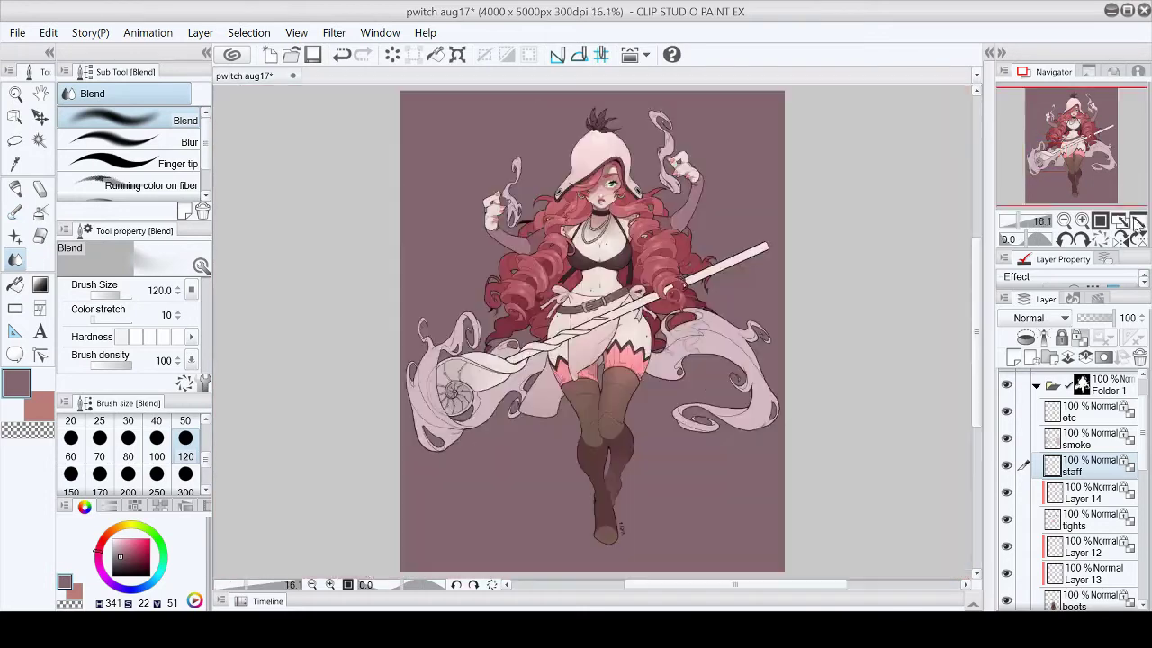
Step: Add a clipped layer above the staff and fill the shell's outer rim cream (H7 S7 V93), using the Fill-in-mono pen at size 50
{"action": "left_click", "coordinate": [1099, 220]}
{"action": "left_click", "coordinate": [1080, 204]}
{"action": "key", "text": "p"}
{"action": "left_click", "coordinate": [579, 211], "text": "alt"}
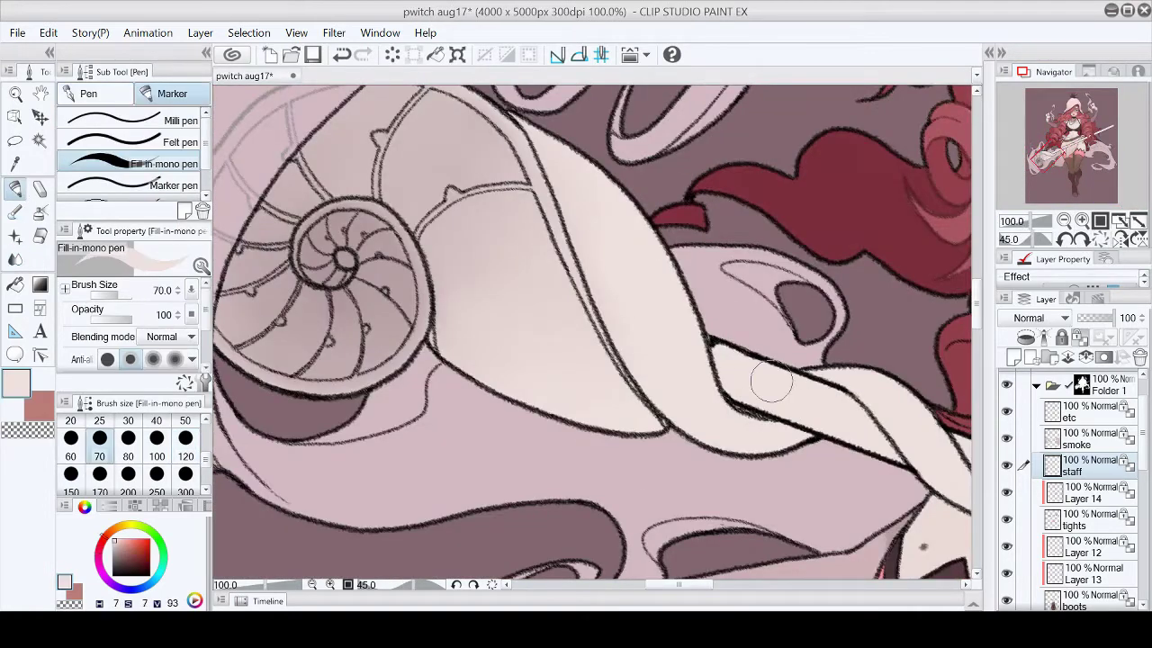
{"action": "scroll", "coordinate": [702, 346], "scroll_direction": "up", "scroll_amount": 1}
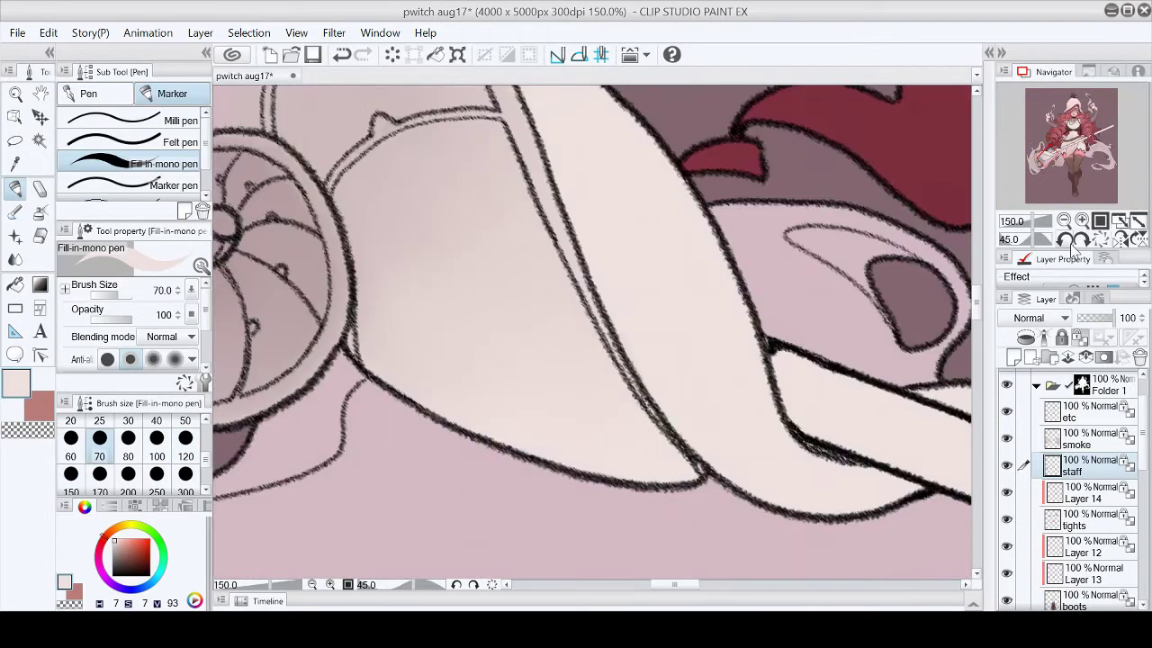
{"action": "key", "text": "ctrl+shift+n"}
{"action": "key", "text": "asciicircum"}
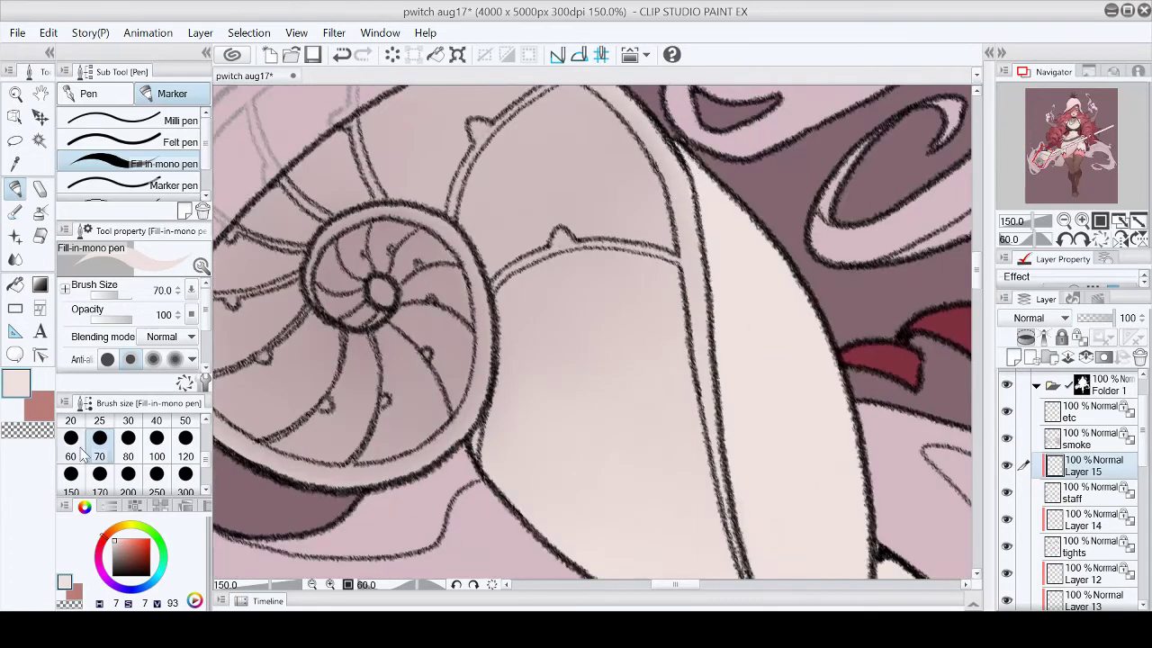
{"action": "left_click", "coordinate": [186, 432]}
{"action": "mouse_move", "coordinate": [977, 261]}
{"action": "left_mouse_down"}
{"action": "mouse_move", "coordinate": [978, 315]}
{"action": "mouse_move", "coordinate": [979, 270]}
{"action": "left_mouse_up"}
{"action": "mouse_move", "coordinate": [508, 126]}
{"action": "left_mouse_down"}
{"action": "mouse_move", "coordinate": [585, 171]}
{"action": "mouse_move", "coordinate": [664, 281]}
{"action": "left_mouse_up"}
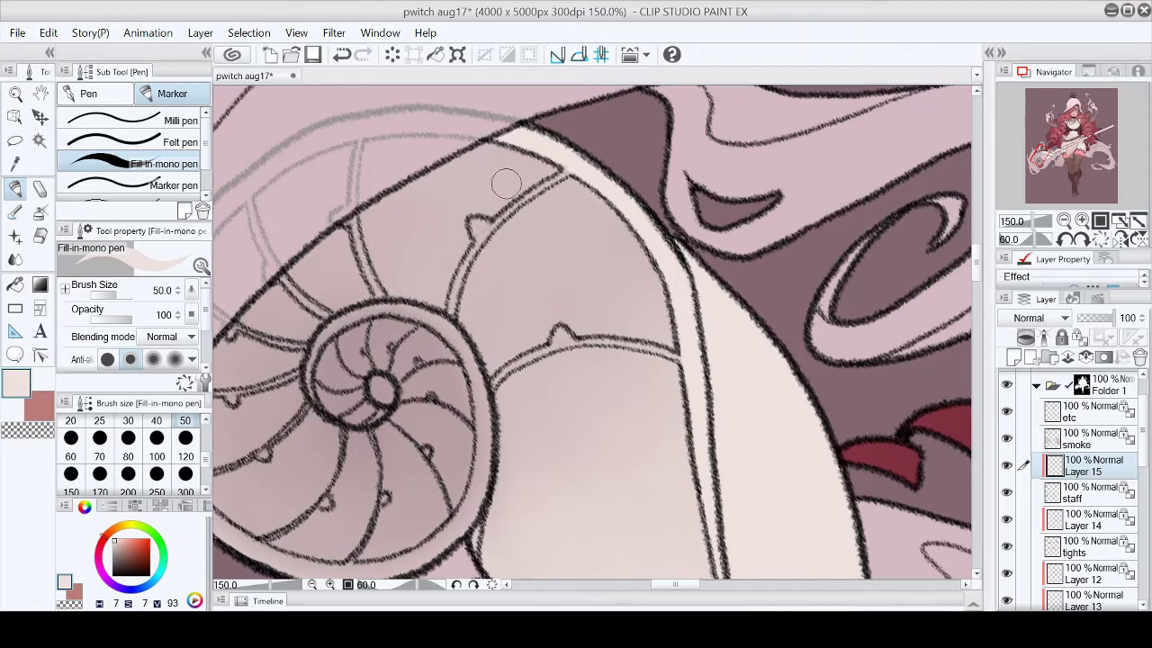
Step: Fill the ribs and small knobs between the shell's chambers in cream, using Chalk at size 25 for the smallest ones
{"action": "left_click", "coordinate": [1097, 240]}
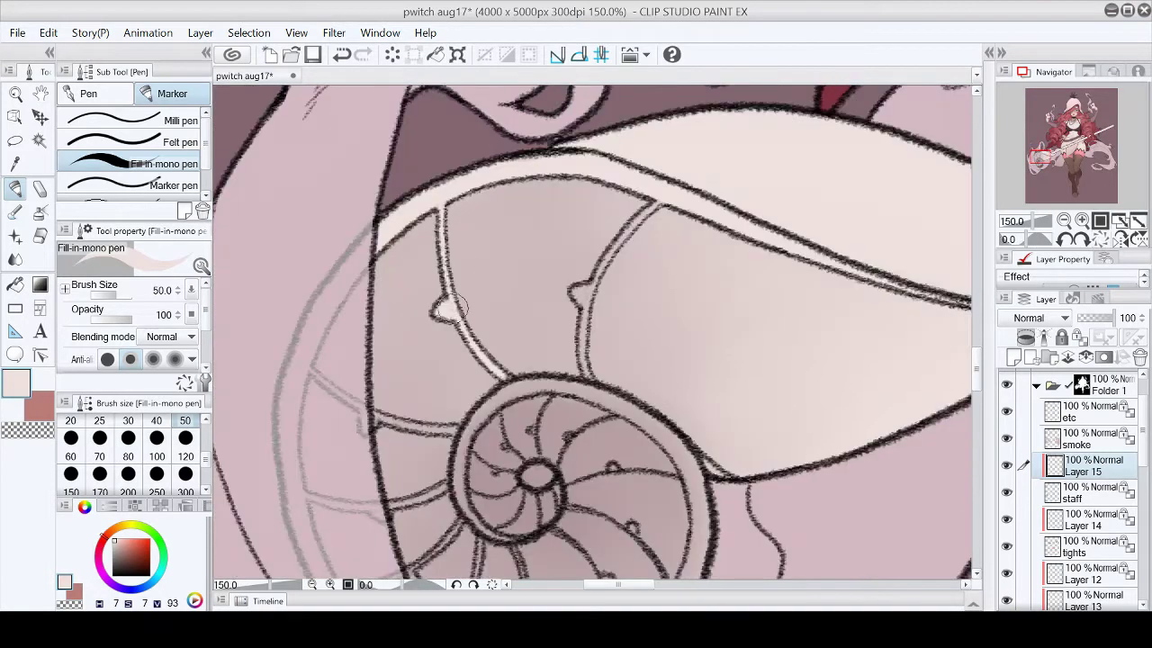
{"action": "key", "text": "asciicircum"}
{"action": "key", "text": "asciicircum"}
{"action": "key", "text": "asciicircum"}
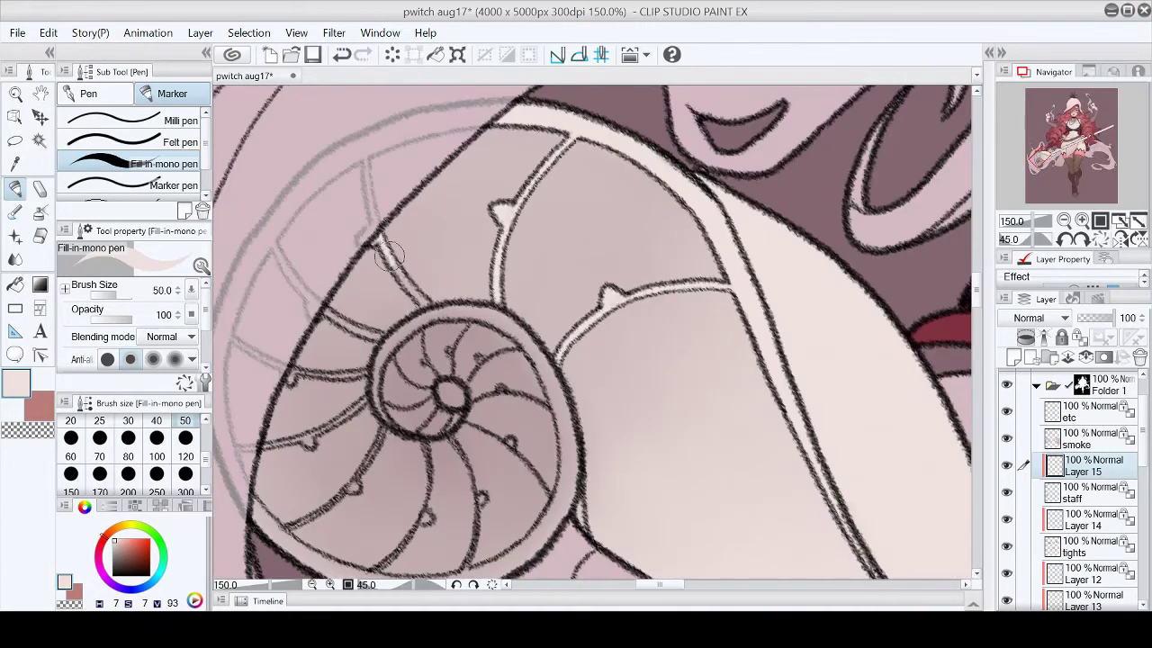
{"action": "key", "text": "at"}
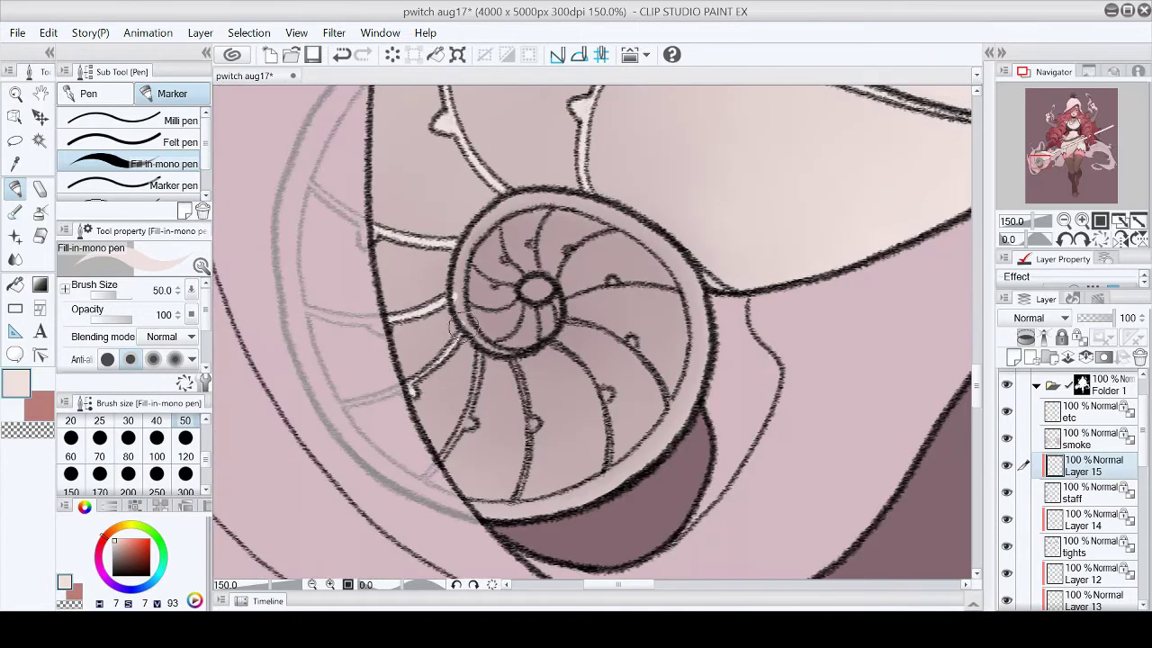
{"action": "key", "text": "p"}
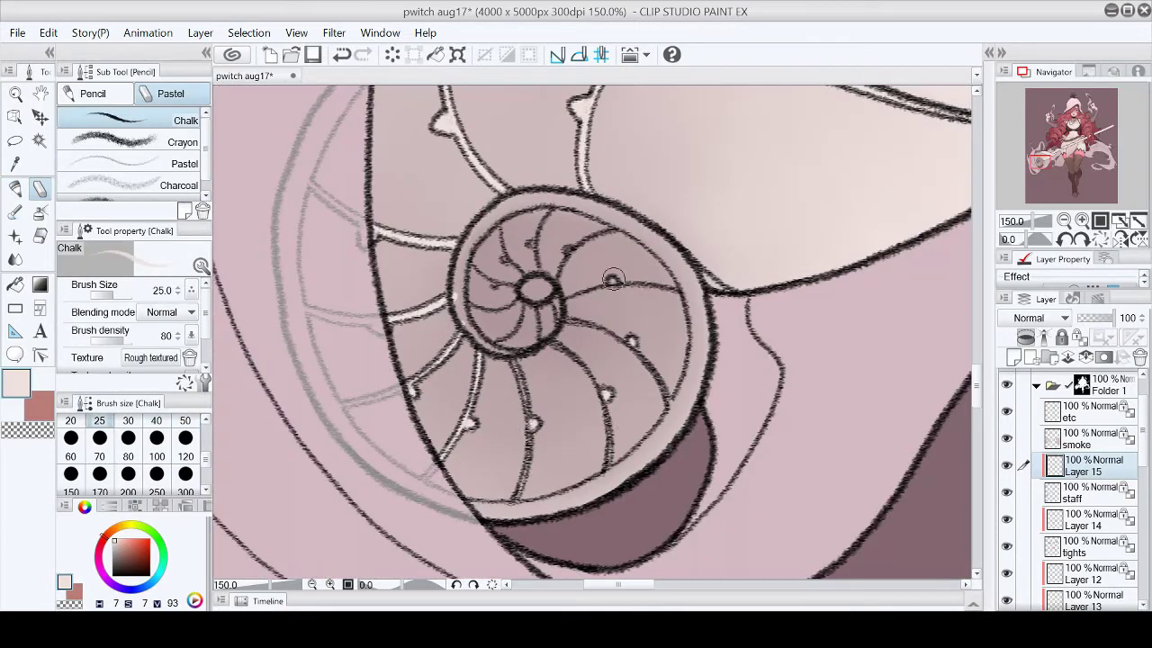
Step: Fill the band around the shell's inner spiral and its center dot in cream with the Fill-in-mono pen at size 50
{"action": "key", "text": "p"}
{"action": "mouse_move", "coordinate": [458, 288]}
{"action": "left_mouse_down"}
{"action": "mouse_move", "coordinate": [500, 204]}
{"action": "mouse_move", "coordinate": [523, 200]}
{"action": "left_mouse_up"}
{"action": "left_click_drag", "start_coordinate": [527, 286], "coordinate": [537, 290]}
{"action": "mouse_move", "coordinate": [527, 202]}
{"action": "left_mouse_down"}
{"action": "mouse_move", "coordinate": [648, 235]}
{"action": "mouse_move", "coordinate": [686, 268]}
{"action": "mouse_move", "coordinate": [709, 328]}
{"action": "mouse_move", "coordinate": [688, 423]}
{"action": "left_mouse_up"}
{"action": "mouse_move", "coordinate": [486, 515]}
{"action": "left_mouse_down"}
{"action": "mouse_move", "coordinate": [518, 490]}
{"action": "mouse_move", "coordinate": [529, 510]}
{"action": "mouse_move", "coordinate": [551, 505]}
{"action": "mouse_move", "coordinate": [681, 409]}
{"action": "left_mouse_up"}
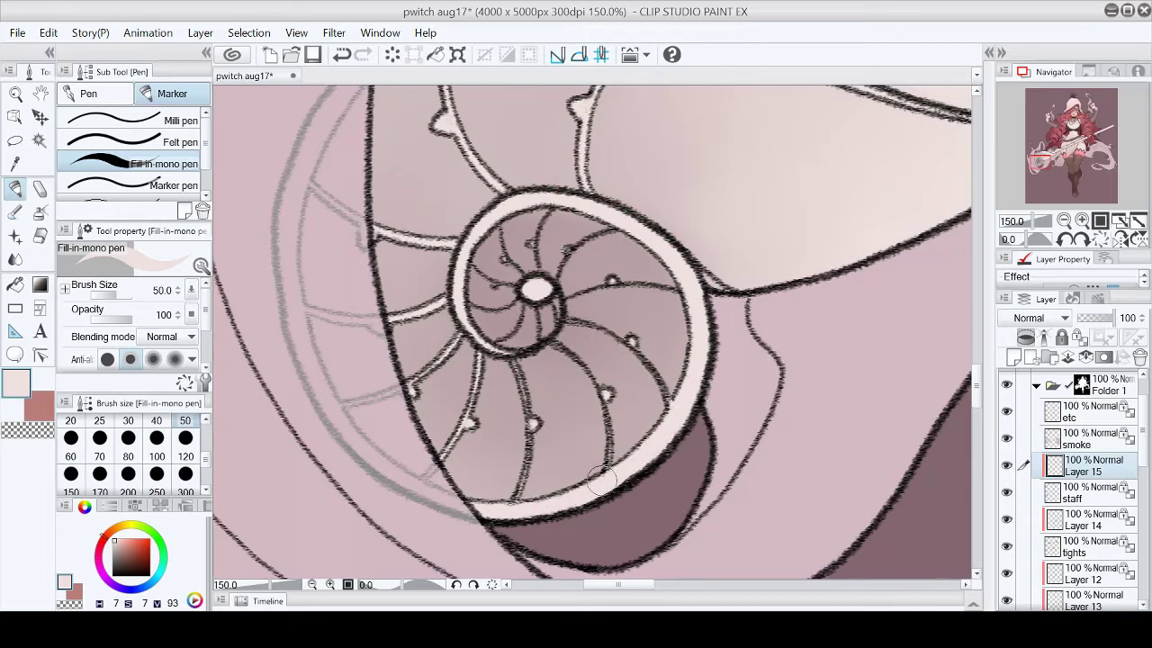
{"action": "left_click", "coordinate": [1101, 222]}
{"action": "left_click", "coordinate": [1083, 221]}
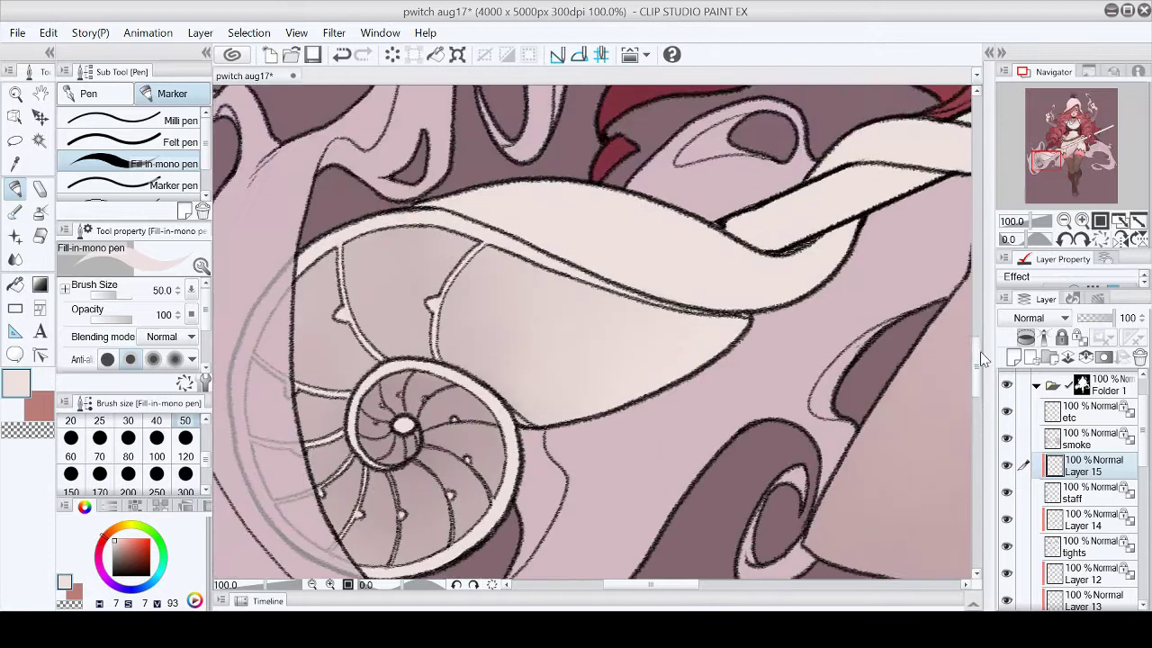
Step: On the staff layer, brush white highlights along the pole with the Running color edge watercolor at size 70 and blend them at size 120
{"action": "left_click", "coordinate": [1100, 222]}
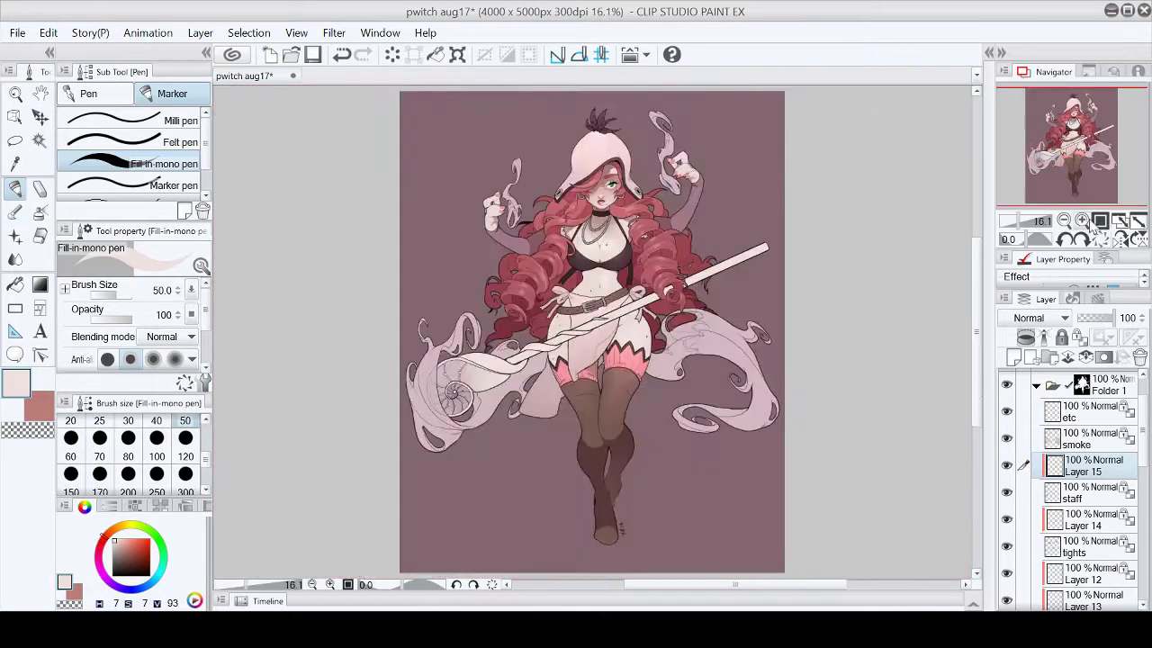
{"action": "left_click", "coordinate": [1082, 221]}
{"action": "left_click", "coordinate": [1089, 492]}
{"action": "key", "text": "b"}
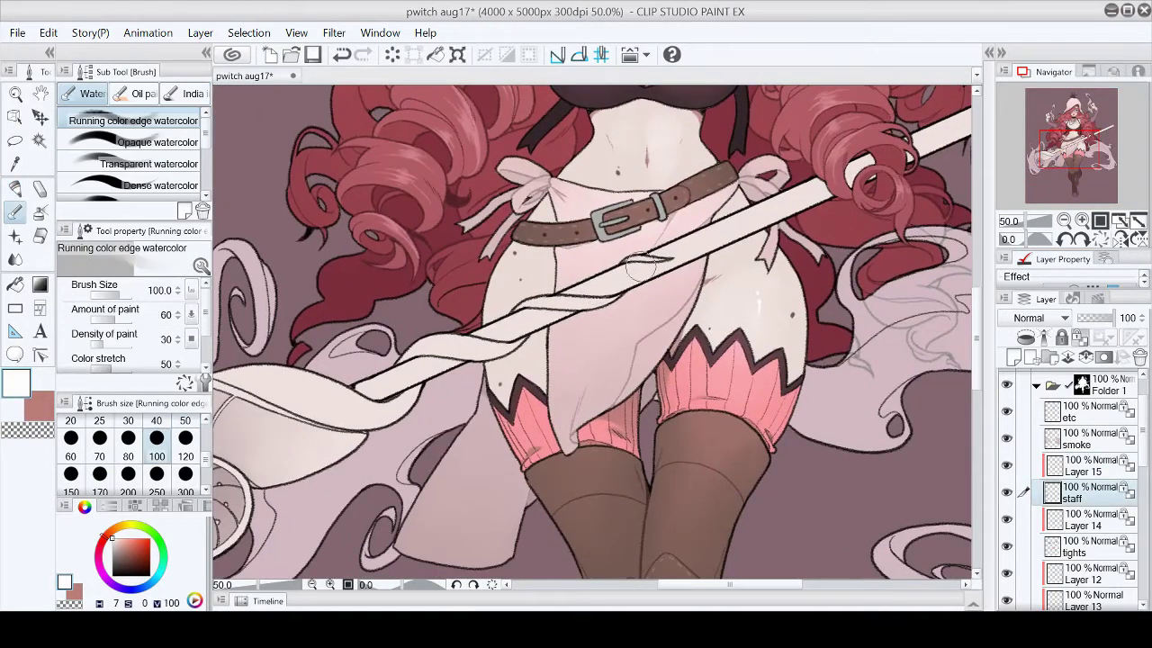
{"action": "left_click", "coordinate": [105, 438]}
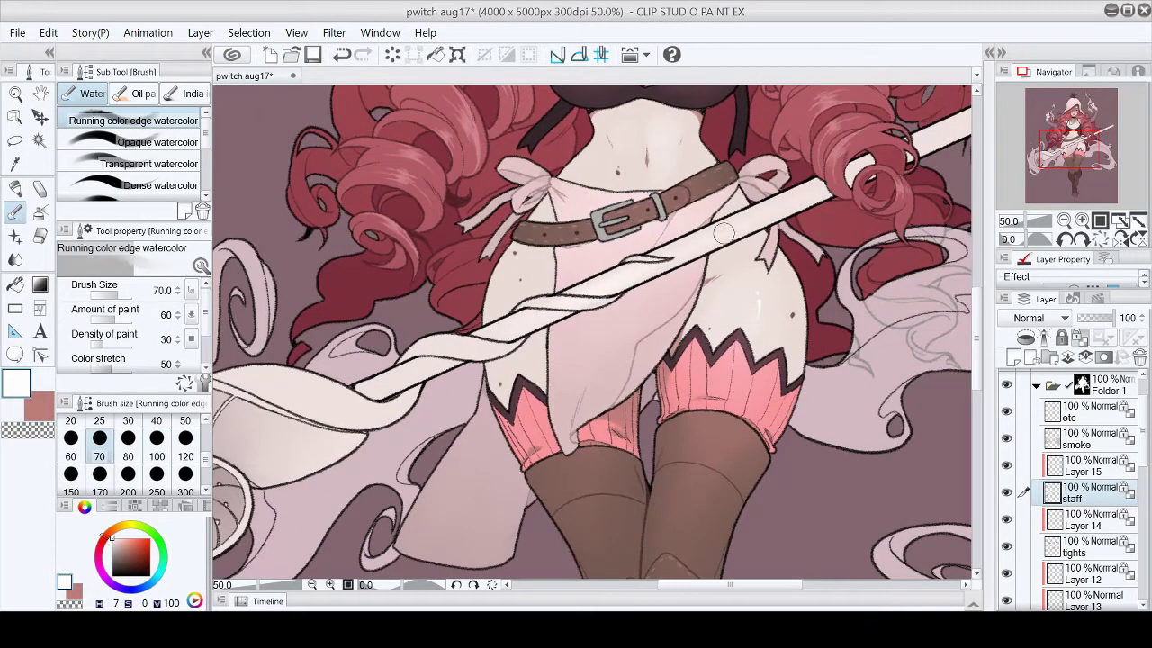
{"action": "key", "text": "ctrl+0"}
{"action": "scroll", "coordinate": [634, 311], "scroll_direction": "up", "scroll_amount": 3}
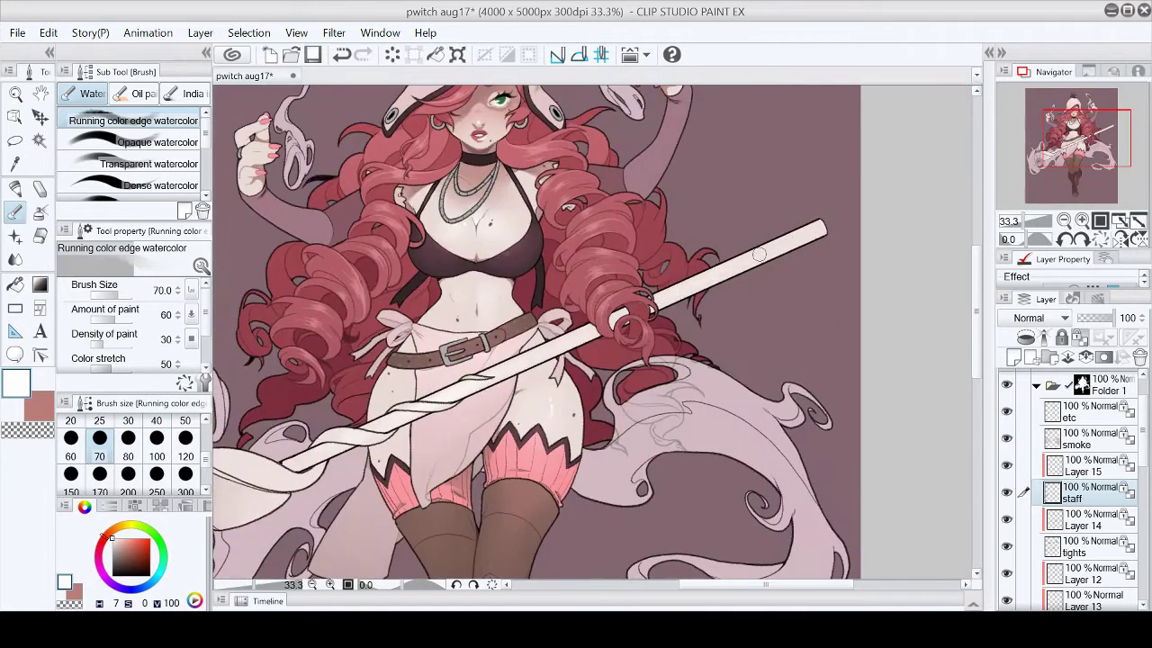
{"action": "left_click", "coordinate": [15, 259]}
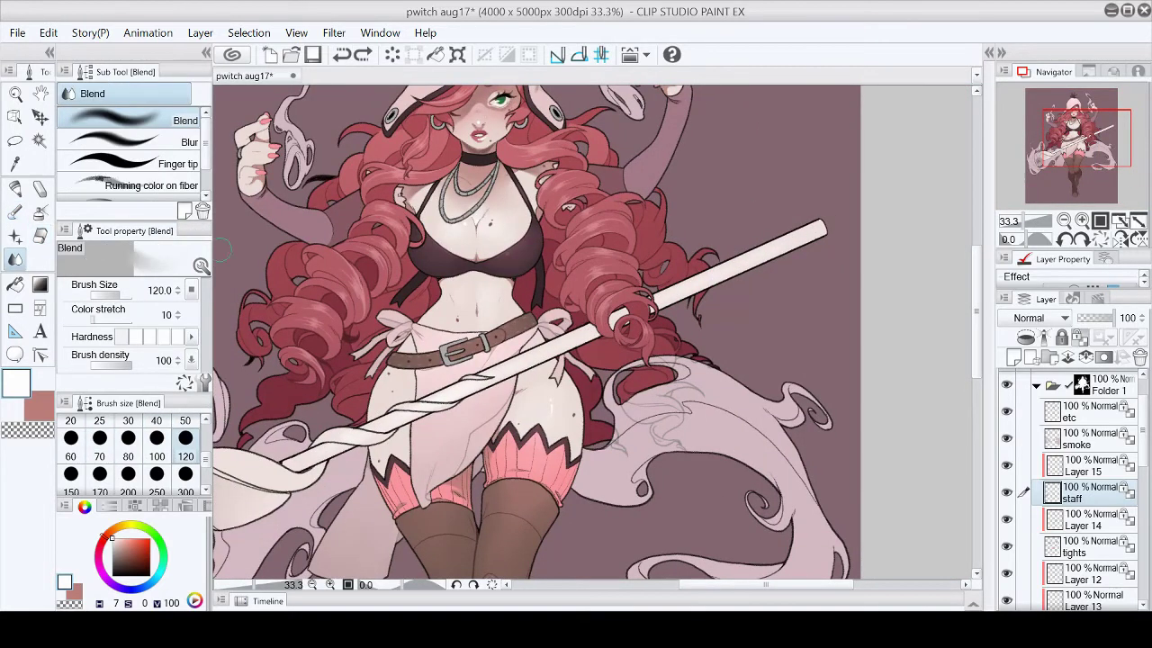
Step: Dot white glints on the staff's twisted section with Chalk at size 25
{"action": "scroll", "coordinate": [483, 387], "scroll_direction": "up", "scroll_amount": 4}
{"action": "key", "text": "p"}
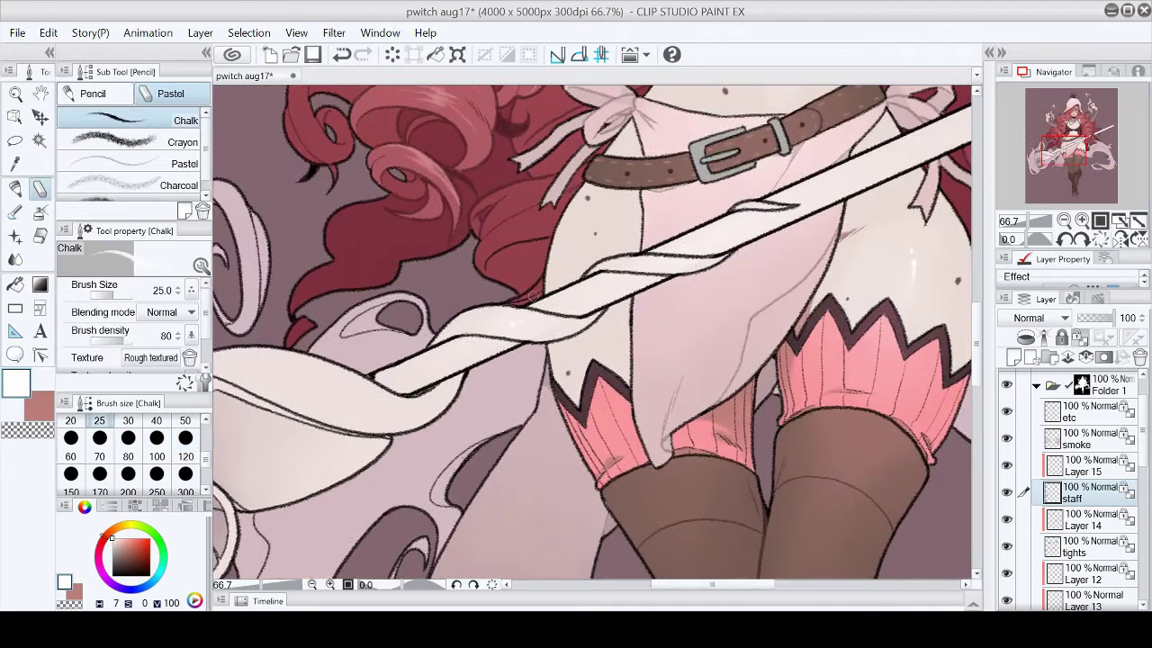
{"action": "key", "text": "ctrl+0"}
Step: Brush a soft white highlight on the shell's upper fold at size 70, blend it, and add sharp white Chalk glints
{"action": "scroll", "coordinate": [524, 300], "scroll_direction": "up", "scroll_amount": 6}
{"action": "key", "text": "b"}
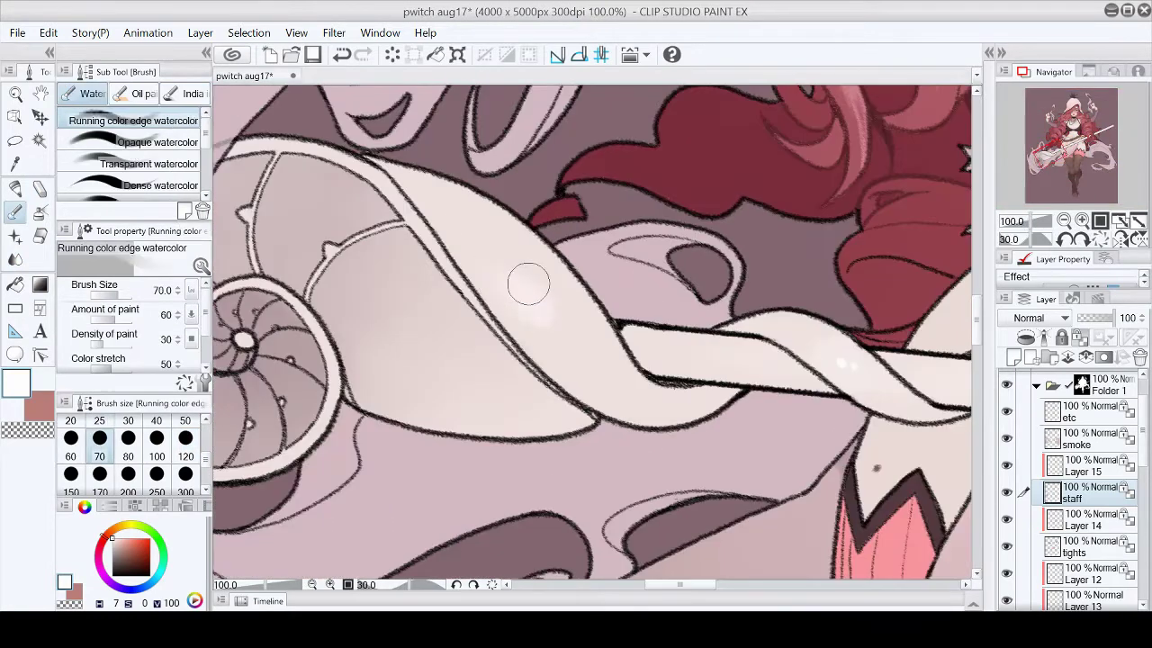
{"action": "key", "text": "j"}
{"action": "key", "text": "b"}
{"action": "key", "text": "p"}
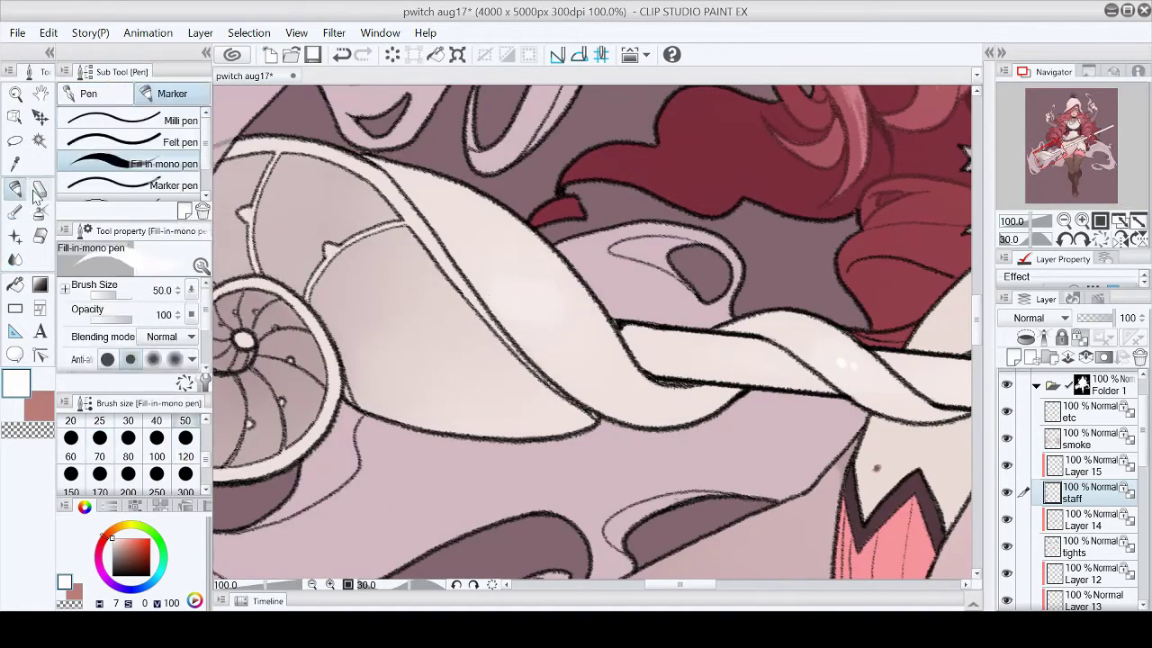
{"action": "key", "text": "j"}
{"action": "key", "text": "p"}
{"action": "left_click", "coordinate": [1134, 219]}
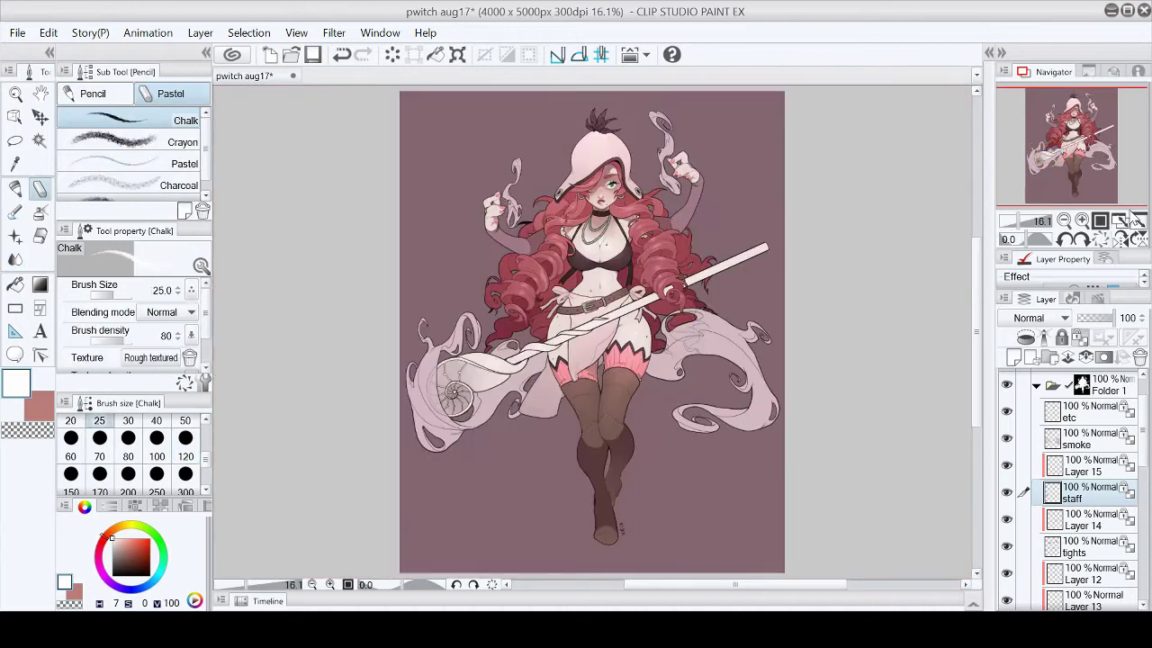
Step: On the lines layer, recolor the shell's inner spiral and rib outlines dusty pink (H7 S14 V81) with the Fill-in-mono pen at size 50
{"action": "scroll", "coordinate": [454, 388], "scroll_direction": "up", "scroll_amount": 6}
{"action": "left_click", "coordinate": [628, 204], "text": "alt"}
{"action": "key", "text": "p"}
{"action": "left_click", "coordinate": [482, 401], "text": "ctrl+shift"}
{"action": "left_click_drag", "start_coordinate": [481, 400], "coordinate": [441, 432]}
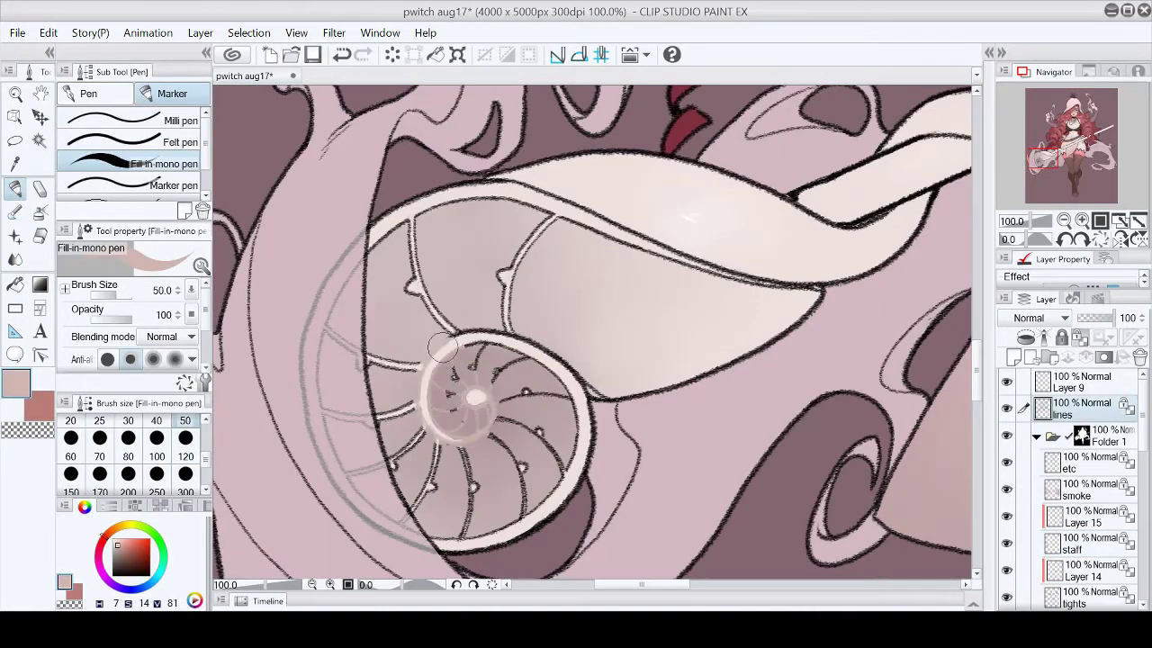
{"action": "scroll", "coordinate": [504, 360], "scroll_direction": "up", "scroll_amount": 1}
{"action": "left_click_drag", "start_coordinate": [276, 315], "coordinate": [317, 302]}
{"action": "mouse_move", "coordinate": [328, 453]}
{"action": "left_mouse_down"}
{"action": "mouse_move", "coordinate": [349, 392]}
{"action": "mouse_move", "coordinate": [406, 380]}
{"action": "mouse_move", "coordinate": [353, 495]}
{"action": "mouse_move", "coordinate": [420, 489]}
{"action": "mouse_move", "coordinate": [475, 373]}
{"action": "mouse_move", "coordinate": [547, 365]}
{"action": "mouse_move", "coordinate": [528, 296]}
{"action": "mouse_move", "coordinate": [580, 249]}
{"action": "mouse_move", "coordinate": [543, 237]}
{"action": "left_mouse_up"}
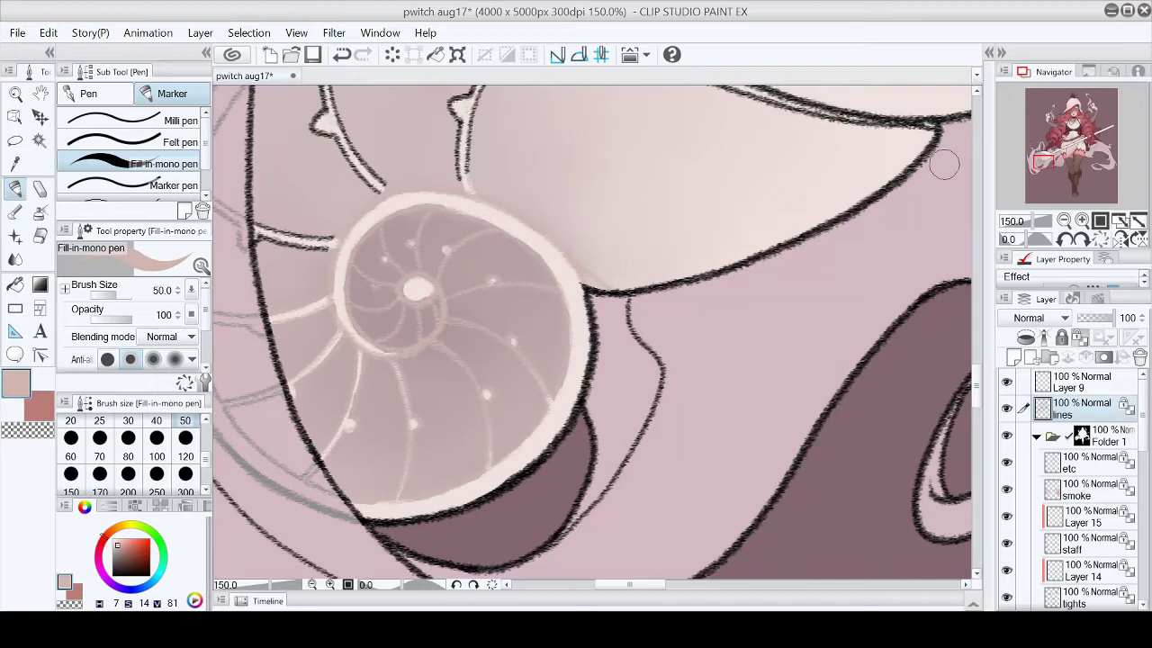
Step: Recolor the outlines of the outer chamber ribs and the double line below the shell's upper fold in the same dusty pink
{"action": "left_click_drag", "start_coordinate": [266, 233], "coordinate": [388, 376]}
{"action": "mouse_move", "coordinate": [404, 191]}
{"action": "left_mouse_down"}
{"action": "mouse_move", "coordinate": [424, 168]}
{"action": "mouse_move", "coordinate": [552, 129]}
{"action": "mouse_move", "coordinate": [779, 149]}
{"action": "left_mouse_up"}
{"action": "left_click", "coordinate": [1084, 239]}
{"action": "mouse_move", "coordinate": [820, 311]}
{"action": "left_mouse_down"}
{"action": "mouse_move", "coordinate": [736, 525]}
{"action": "mouse_move", "coordinate": [736, 354]}
{"action": "mouse_move", "coordinate": [662, 519]}
{"action": "mouse_move", "coordinate": [670, 340]}
{"action": "left_mouse_up"}
{"action": "left_click_drag", "start_coordinate": [677, 342], "coordinate": [657, 423]}
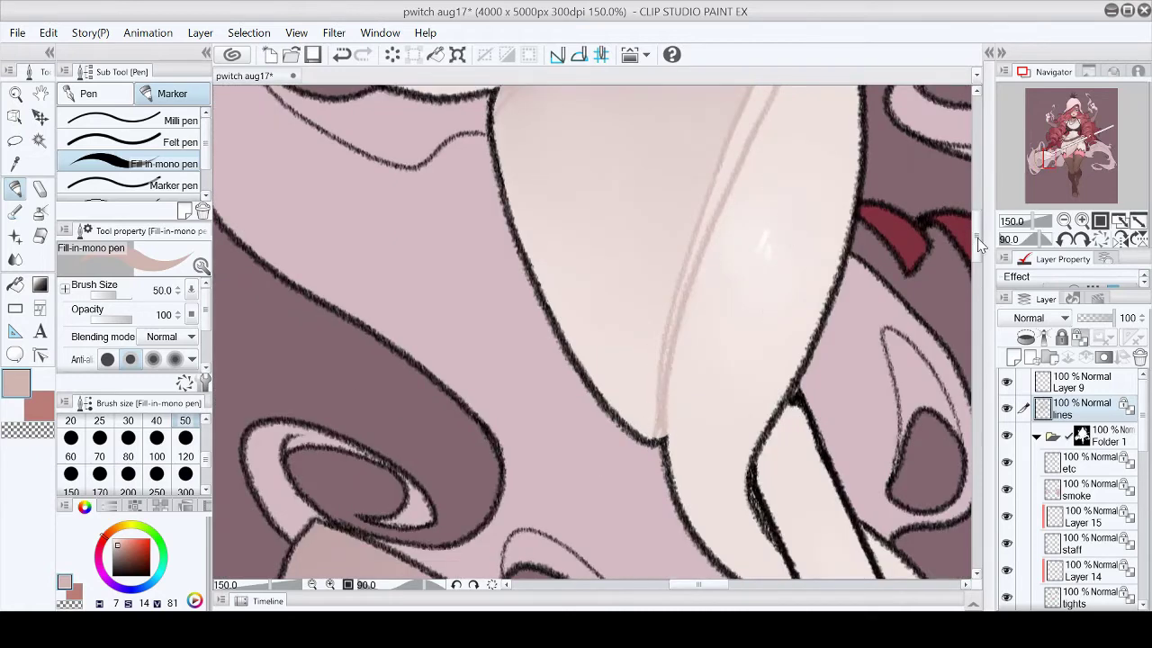
Step: Recolor the inner crease lines of the staff's twisted section dusty pink, leaving the outer contour dark
{"action": "scroll", "coordinate": [980, 243], "scroll_direction": "down", "scroll_amount": 3}
{"action": "mouse_move", "coordinate": [754, 320]}
{"action": "left_mouse_down"}
{"action": "mouse_move", "coordinate": [775, 420]}
{"action": "mouse_move", "coordinate": [797, 452]}
{"action": "left_mouse_up"}
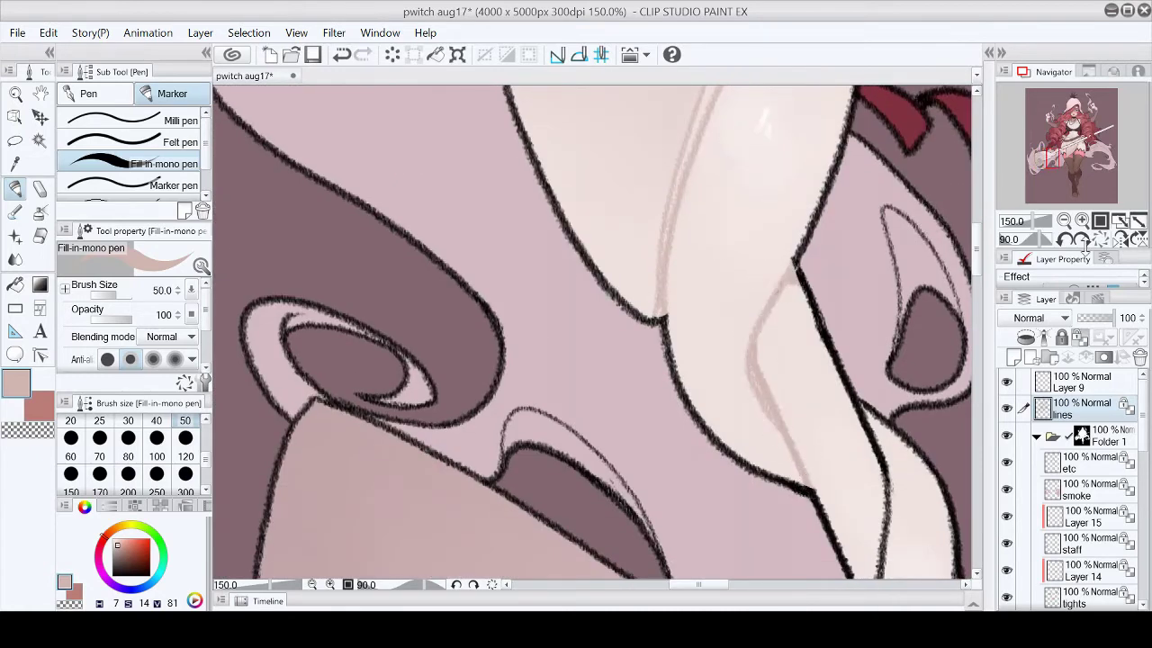
{"action": "left_click", "coordinate": [1083, 240]}
{"action": "left_click", "coordinate": [1083, 239]}
{"action": "left_click", "coordinate": [1083, 239]}
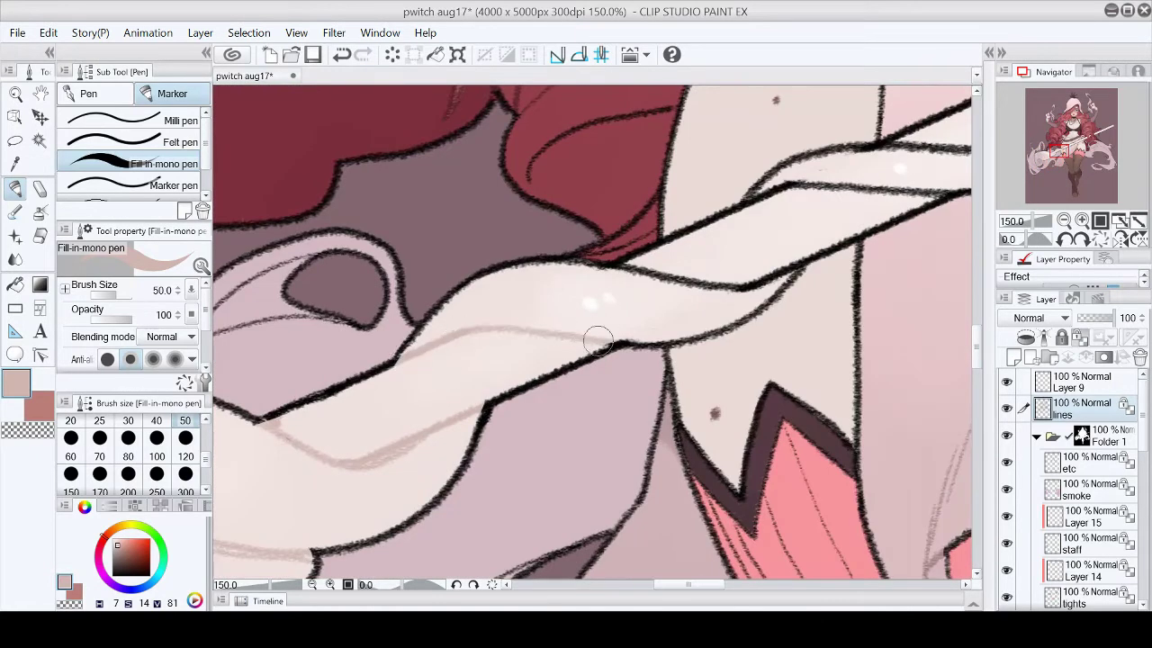
{"action": "mouse_move", "coordinate": [619, 275]}
{"action": "left_mouse_down"}
{"action": "mouse_move", "coordinate": [743, 280]}
{"action": "mouse_move", "coordinate": [793, 255]}
{"action": "mouse_move", "coordinate": [358, 342]}
{"action": "mouse_move", "coordinate": [508, 343]}
{"action": "mouse_move", "coordinate": [491, 300]}
{"action": "mouse_move", "coordinate": [508, 291]}
{"action": "mouse_move", "coordinate": [607, 308]}
{"action": "mouse_move", "coordinate": [661, 290]}
{"action": "left_mouse_up"}
{"action": "mouse_move", "coordinate": [670, 222]}
{"action": "left_mouse_down"}
{"action": "mouse_move", "coordinate": [727, 189]}
{"action": "mouse_move", "coordinate": [784, 180]}
{"action": "left_mouse_up"}
{"action": "left_click", "coordinate": [1137, 220]}
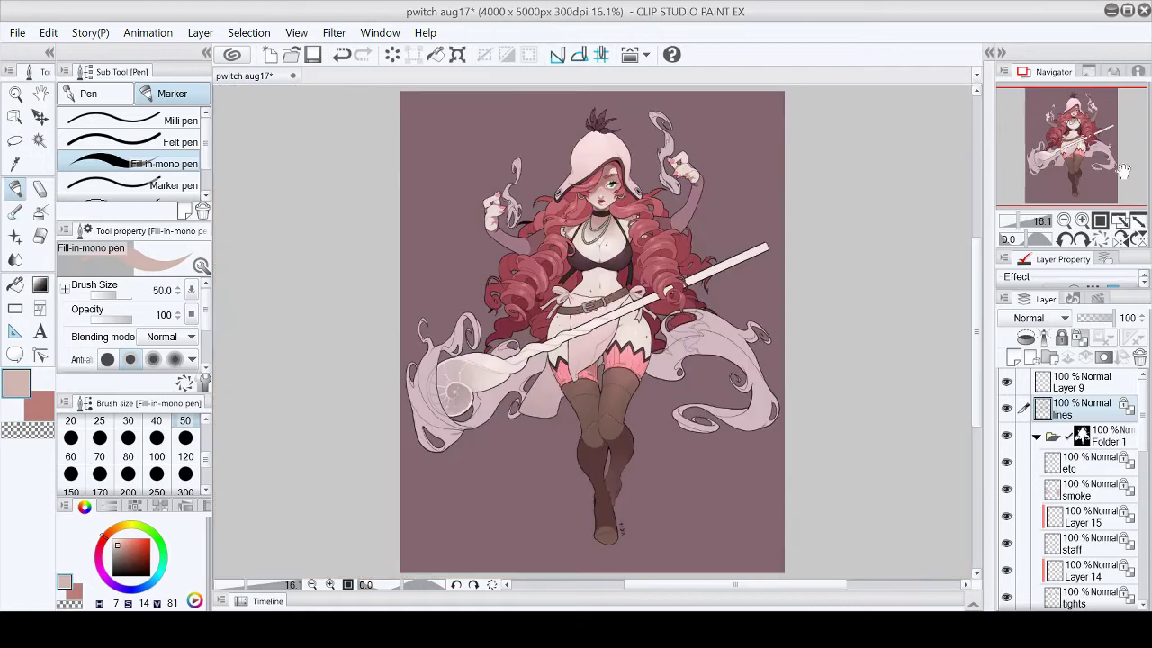
Step: On Layer 15, clean up the shell's center dot and spiral band in cream (H7 S7 V93) with Chalk at size 25
{"action": "left_click", "coordinate": [1056, 156]}
{"action": "scroll", "coordinate": [389, 502], "scroll_direction": "up", "scroll_amount": 4}
{"action": "left_click", "coordinate": [546, 296], "text": "alt"}
{"action": "key", "text": "p"}
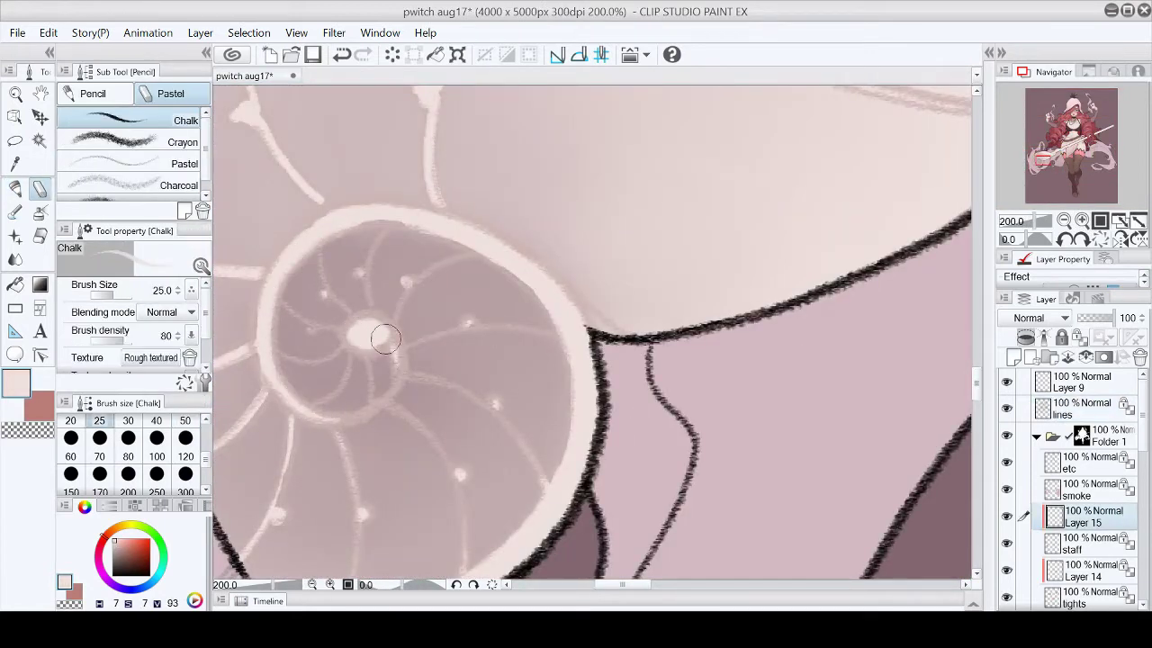
{"action": "mouse_move", "coordinate": [409, 225]}
{"action": "left_mouse_down"}
{"action": "mouse_move", "coordinate": [508, 266]}
{"action": "mouse_move", "coordinate": [553, 309]}
{"action": "left_mouse_up"}
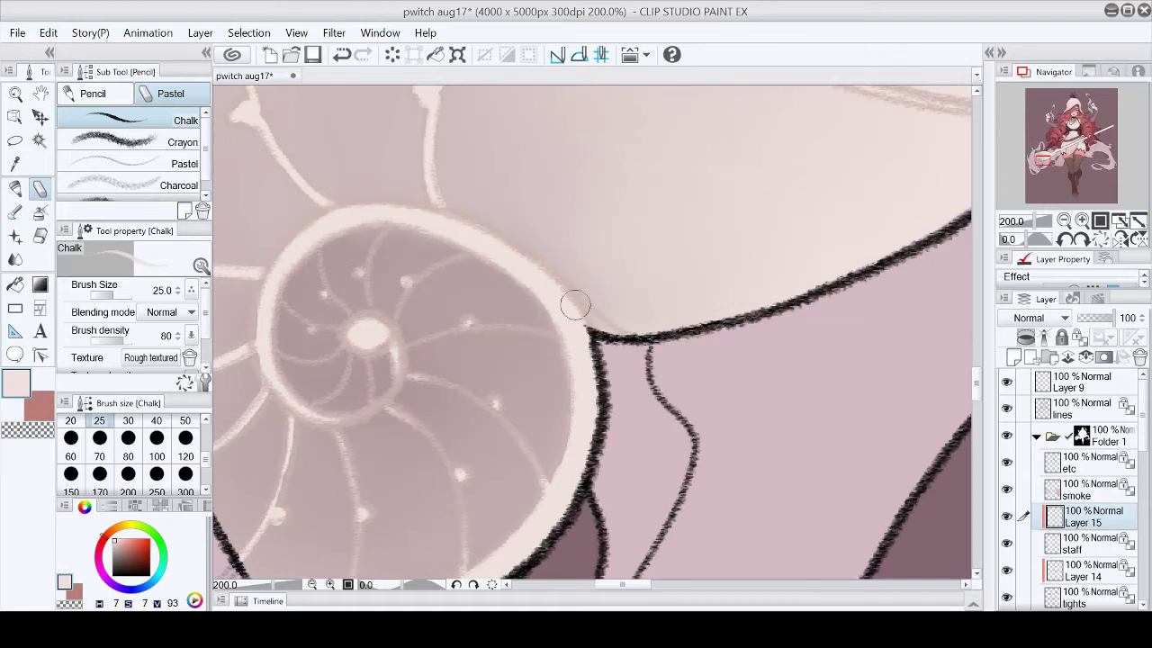
{"action": "left_click_drag", "start_coordinate": [336, 576], "coordinate": [520, 461]}
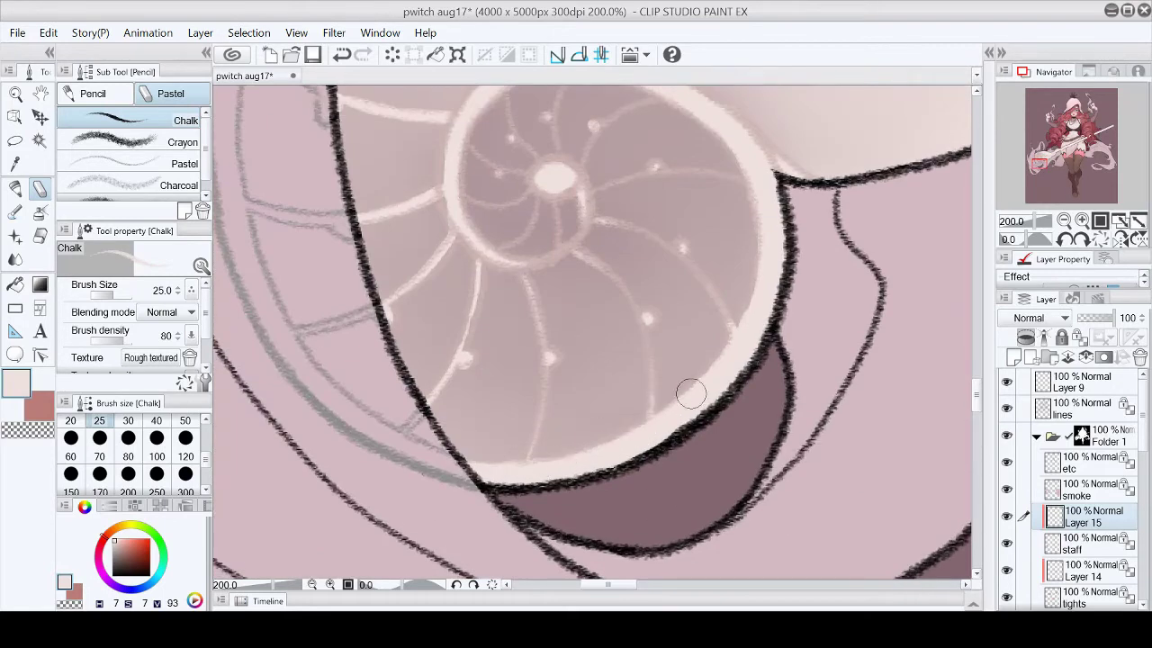
Step: Touch up the shell's ribs and upper rim with cream Chalk, and save the file
{"action": "left_click_drag", "start_coordinate": [478, 263], "coordinate": [462, 353]}
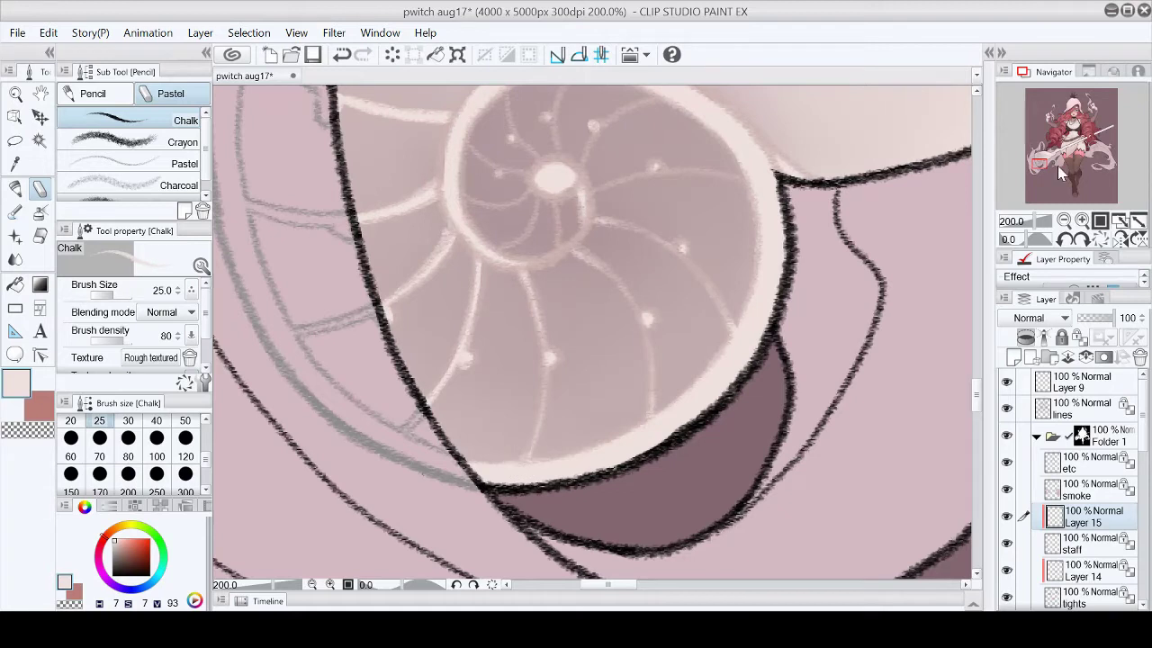
{"action": "left_click", "coordinate": [1033, 146]}
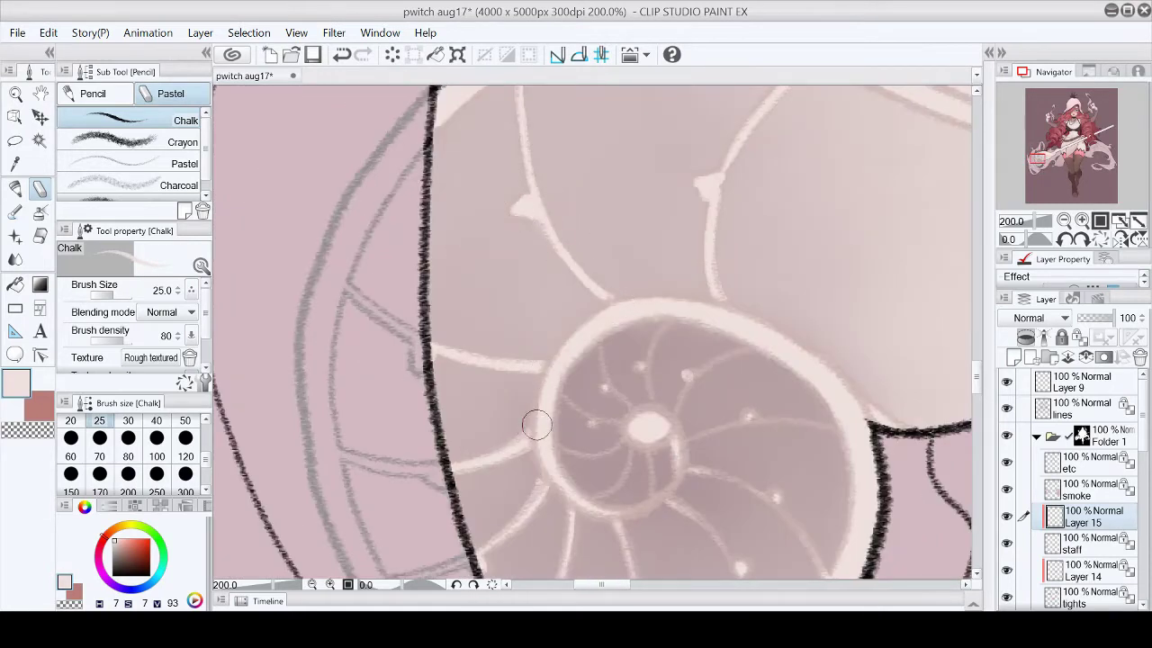
{"action": "scroll", "coordinate": [706, 335], "scroll_direction": "up", "scroll_amount": 3}
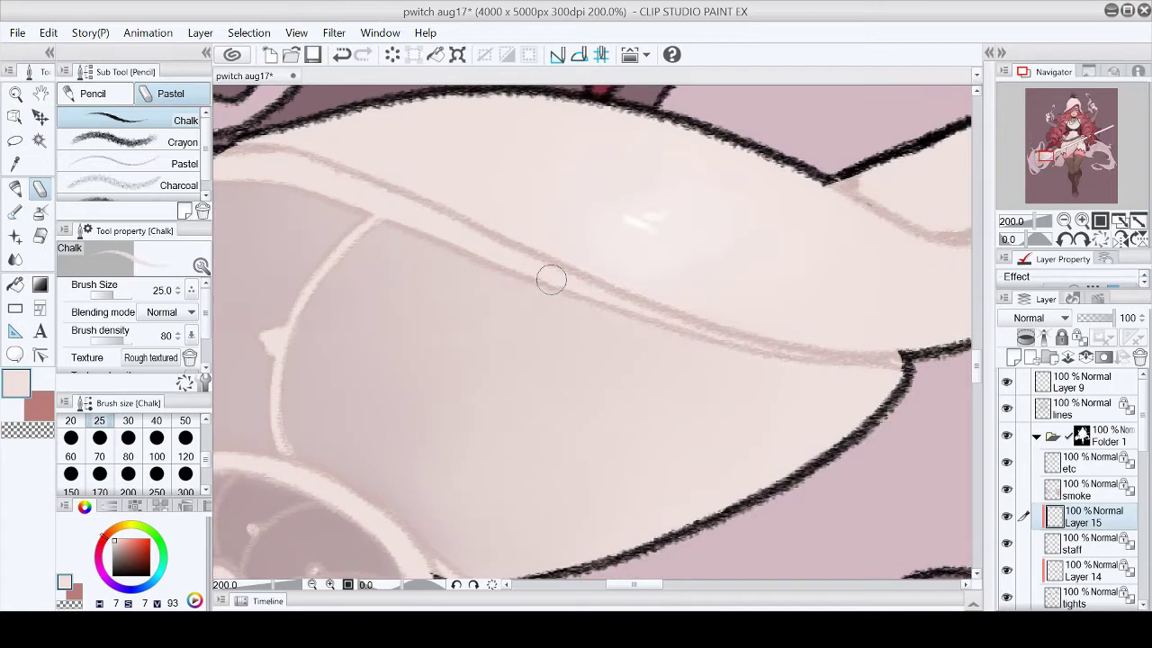
{"action": "left_click", "coordinate": [1120, 222]}
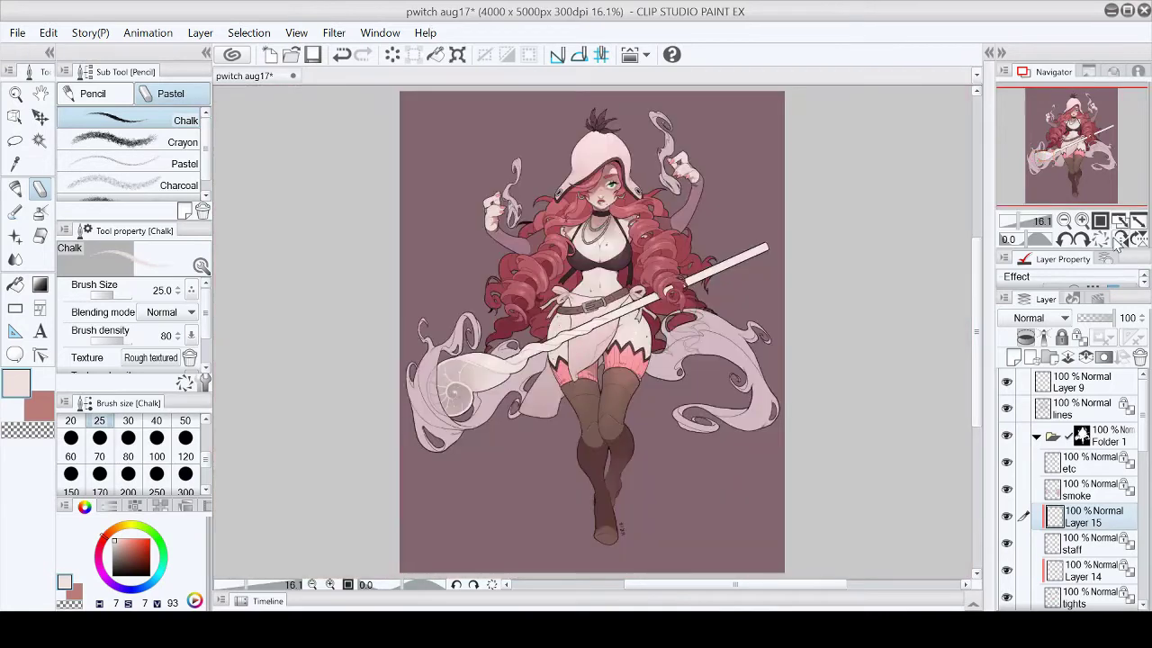
{"action": "left_click", "coordinate": [315, 54]}
Step: On the staff layer, paint mauve shadows (H354 S9 V80) where the hair curls overlap the pole, using Chalk and the Fill-in-mono pen
{"action": "scroll", "coordinate": [497, 319], "scroll_direction": "up", "scroll_amount": 6}
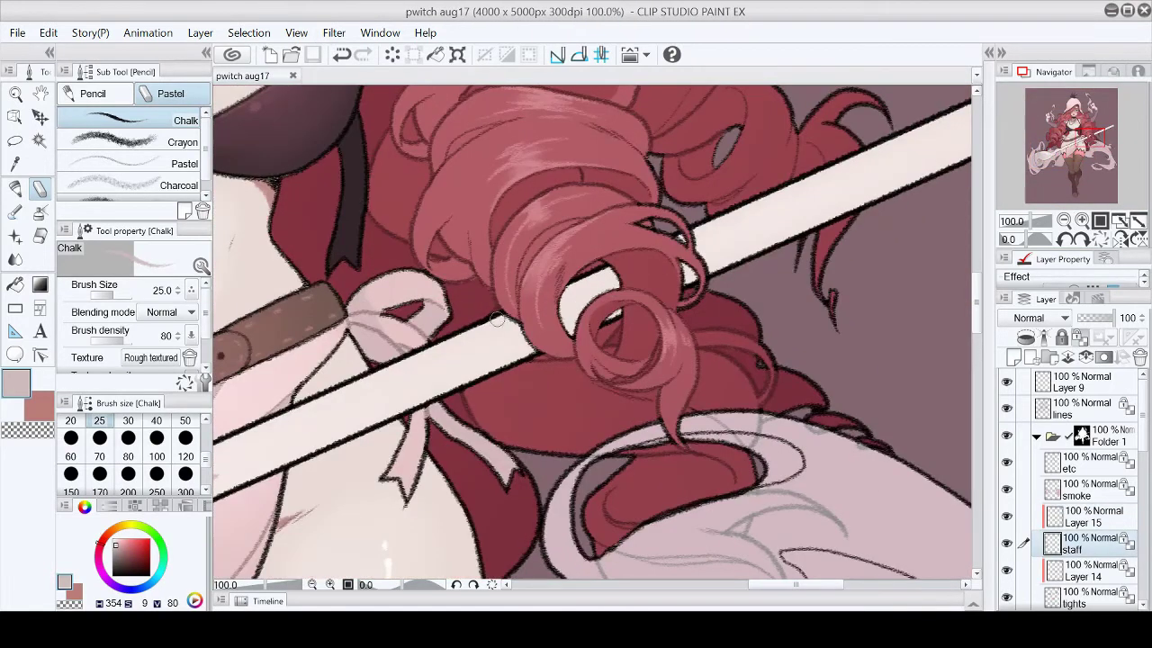
{"action": "left_click_drag", "start_coordinate": [497, 320], "coordinate": [518, 331]}
{"action": "key", "text": "p"}
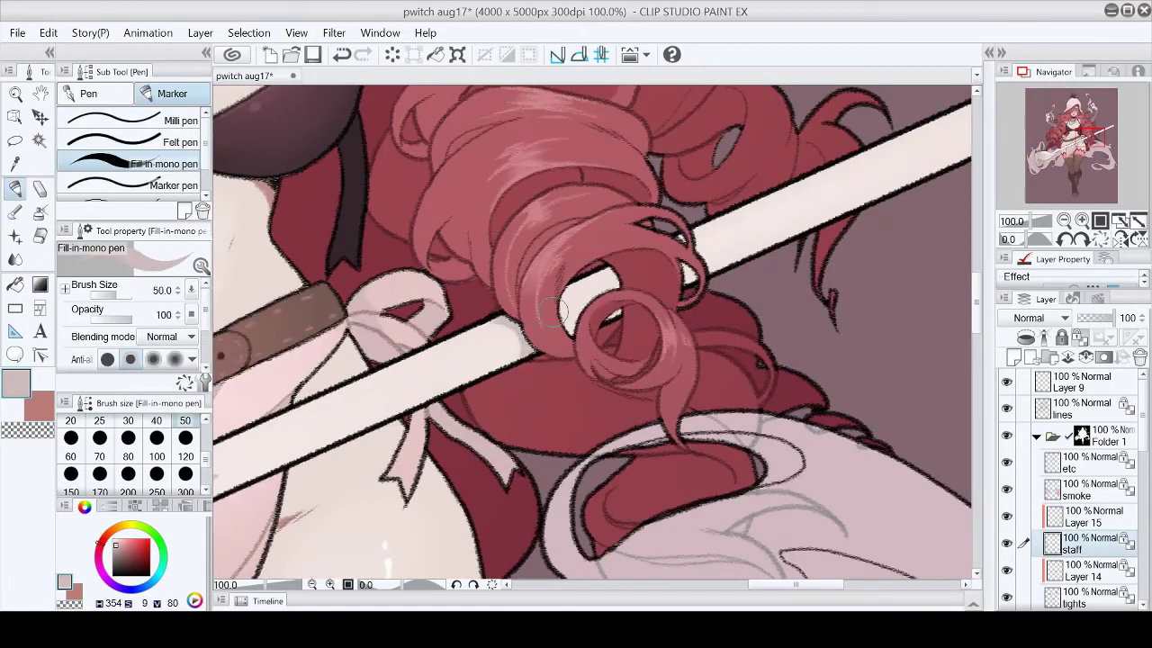
{"action": "left_click_drag", "start_coordinate": [551, 270], "coordinate": [621, 315]}
{"action": "key", "text": "p"}
{"action": "left_click_drag", "start_coordinate": [679, 241], "coordinate": [691, 275]}
{"action": "key", "text": "b"}
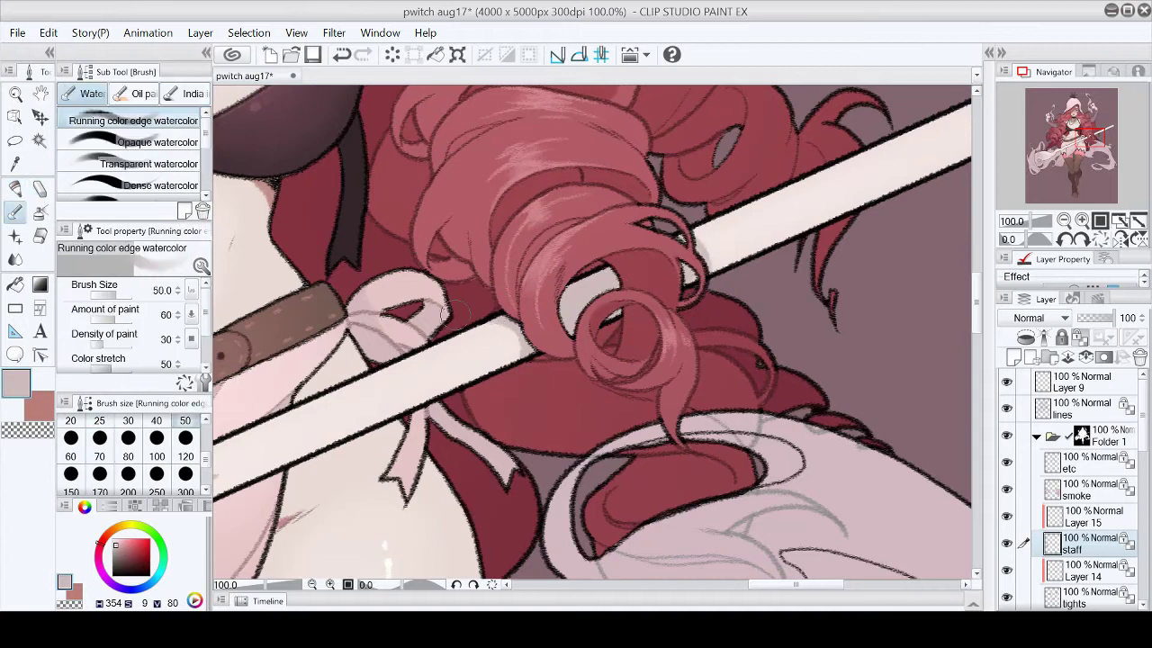
{"action": "left_click", "coordinate": [448, 356], "text": "alt"}
{"action": "key", "text": "ctrl+0"}
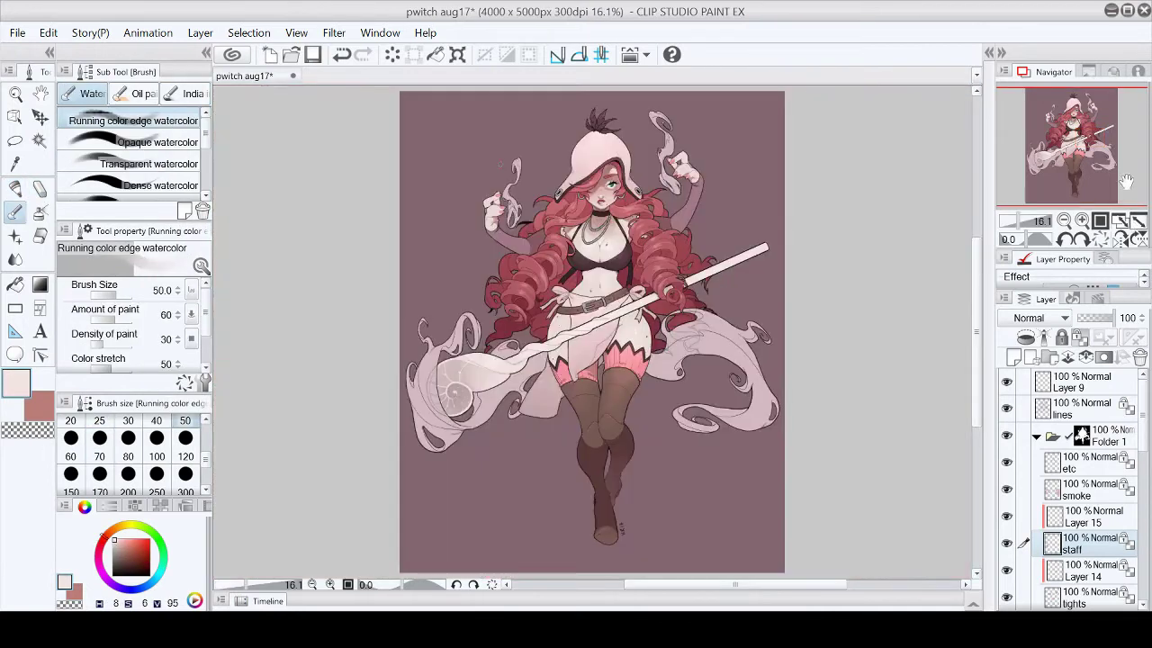
Step: Shade the crease corners of the staff's twists in mauve (H354 S9 V80) with Chalk at size 25, and save the file
{"action": "scroll", "coordinate": [598, 369], "scroll_direction": "up", "scroll_amount": 10}
{"action": "key", "text": "p"}
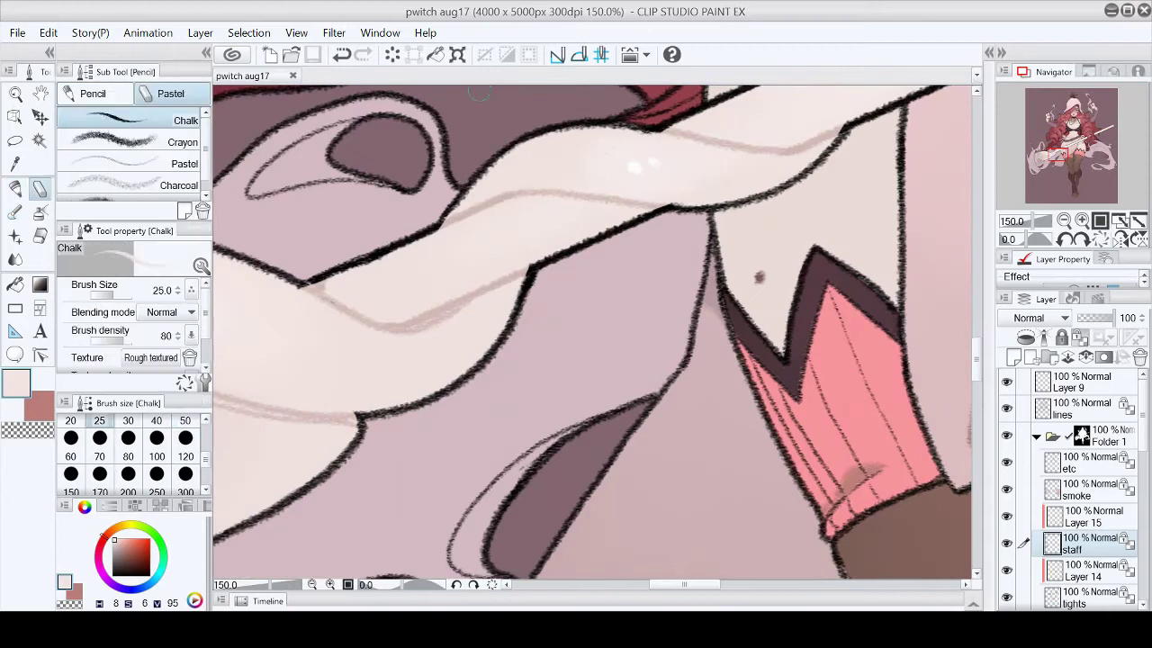
{"action": "left_click_drag", "start_coordinate": [1065, 178], "coordinate": [1055, 152]}
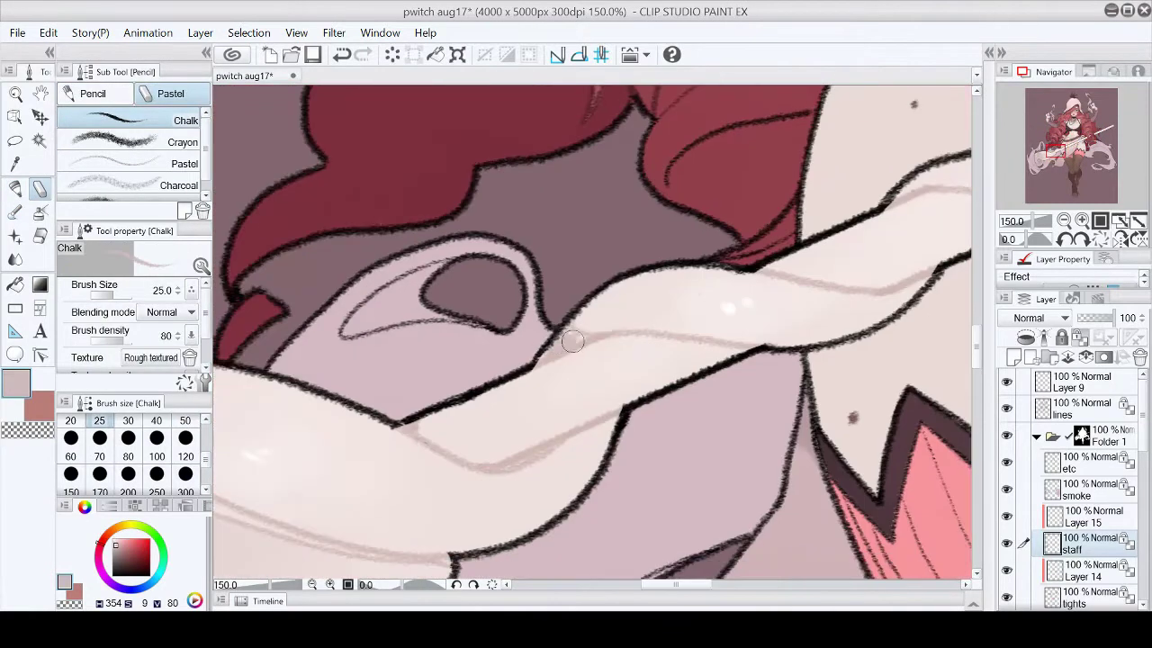
{"action": "left_click_drag", "start_coordinate": [595, 448], "coordinate": [614, 417]}
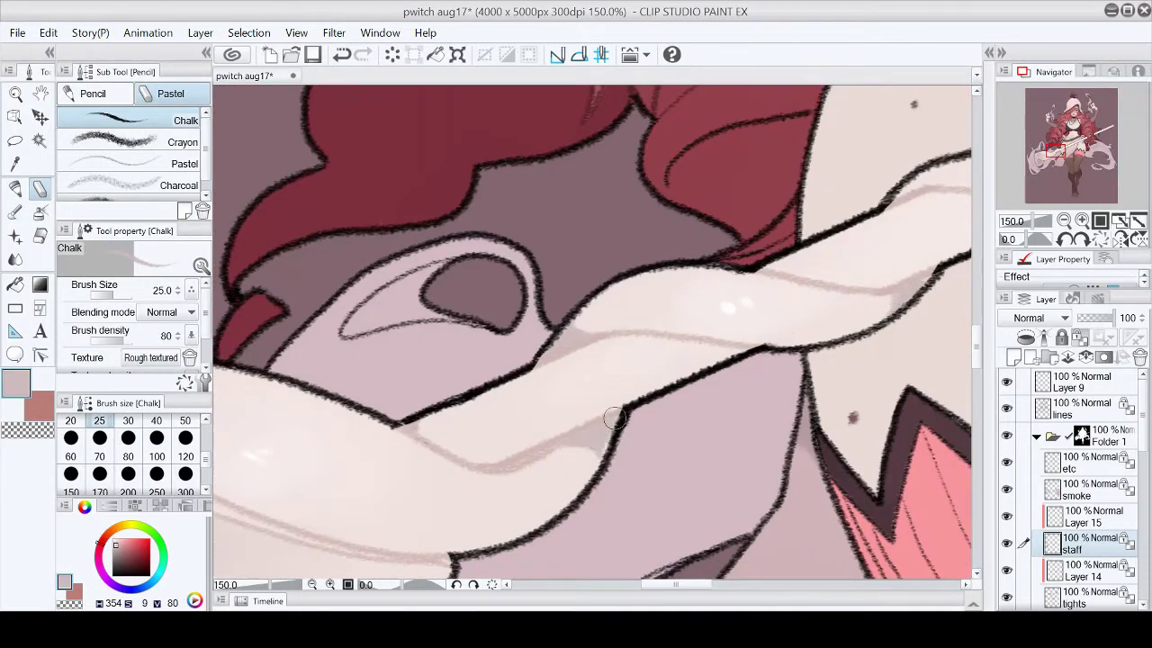
{"action": "left_click_drag", "start_coordinate": [684, 590], "coordinate": [709, 590]}
{"action": "mouse_move", "coordinate": [1062, 153]}
{"action": "left_mouse_down"}
{"action": "mouse_move", "coordinate": [1067, 164]}
{"action": "mouse_move", "coordinate": [1071, 149]}
{"action": "left_mouse_up"}
{"action": "left_click", "coordinate": [1119, 221]}
{"action": "key", "text": "ctrl+s"}
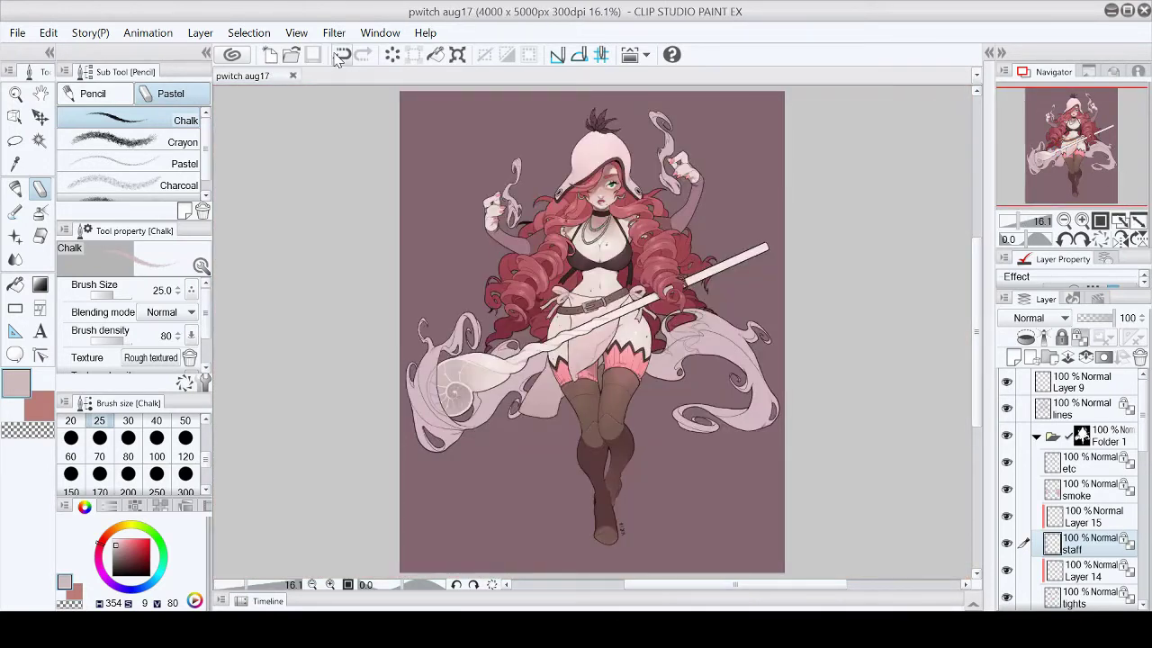
Step: On the smoke layer, try a mauve fill (H340 S10 V71) below the small smoke loop with the Fill-in-mono pen at size 40, and undo it
{"action": "left_click", "coordinate": [1101, 497]}
{"action": "scroll", "coordinate": [397, 374], "scroll_direction": "up", "scroll_amount": 5}
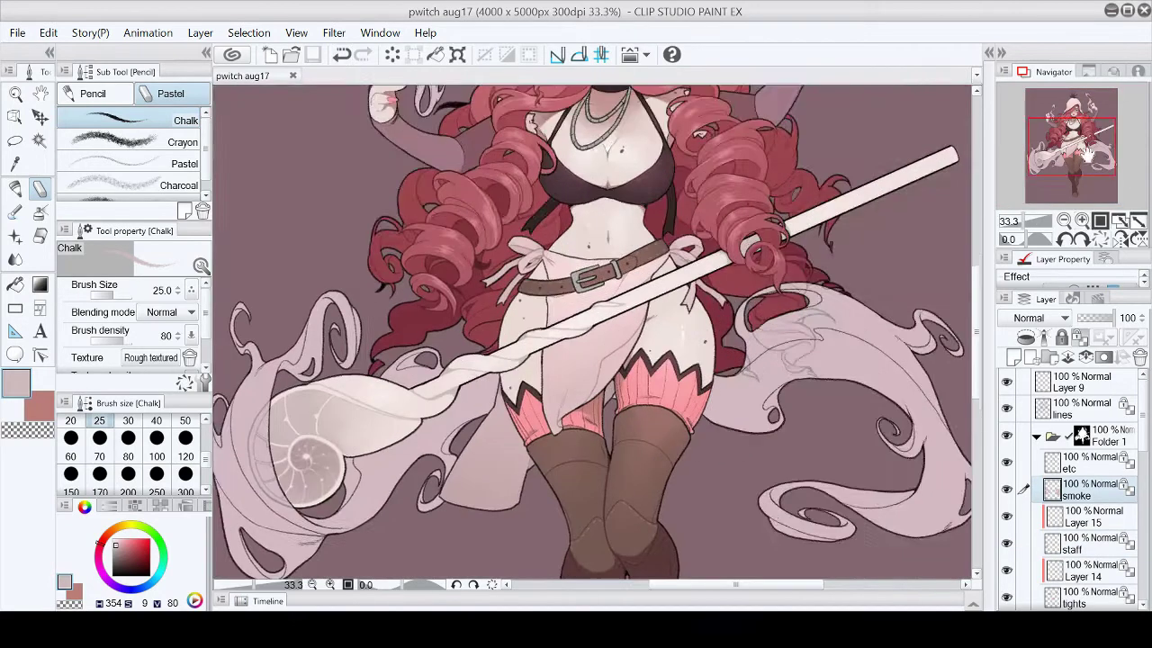
{"action": "key", "text": "p"}
{"action": "left_click", "coordinate": [392, 201]}
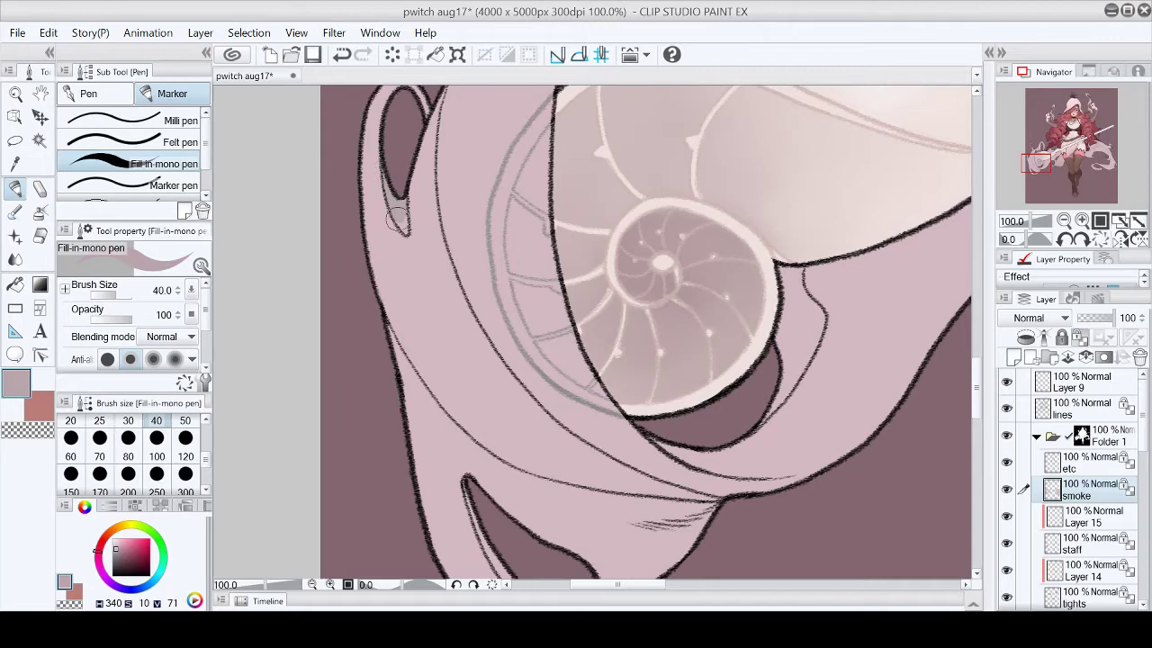
{"action": "left_click", "coordinate": [342, 55]}
Step: On the smoke layer, brush pale pink (H344 S8 V86) around the shell with Running color edge watercolor at size 120, and blend it
{"action": "key", "text": "ctrl+0"}
{"action": "key", "text": "ctrl+plus"}
{"action": "key", "text": "ctrl+0"}
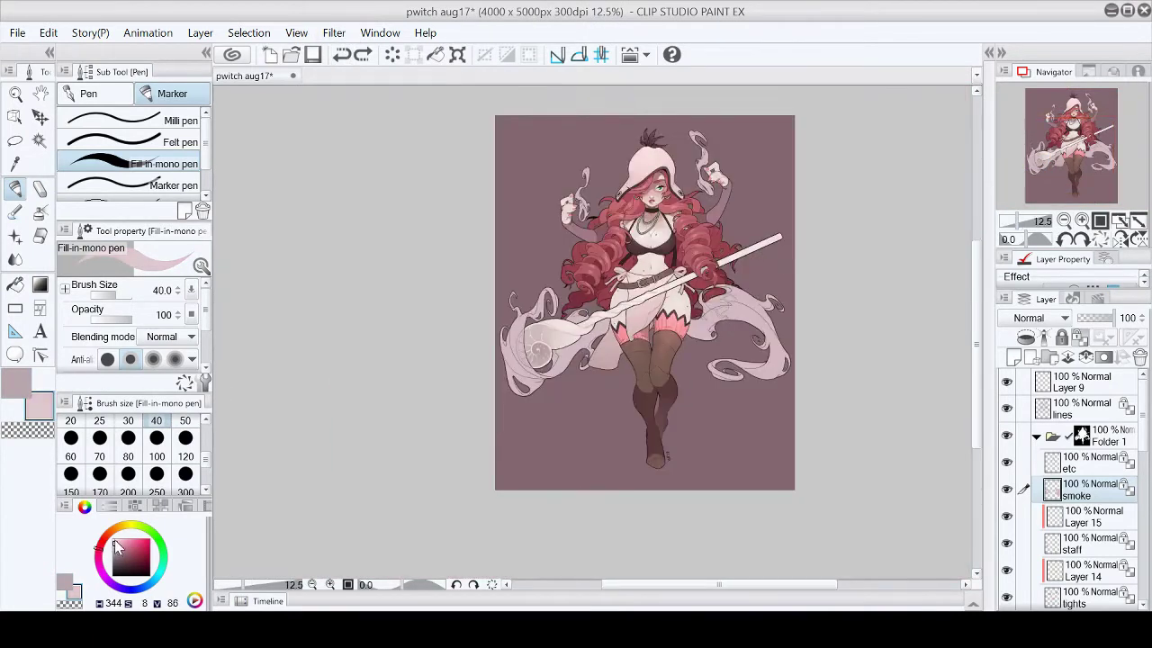
{"action": "key", "text": "b"}
{"action": "scroll", "coordinate": [547, 386], "scroll_direction": "up", "scroll_amount": 3}
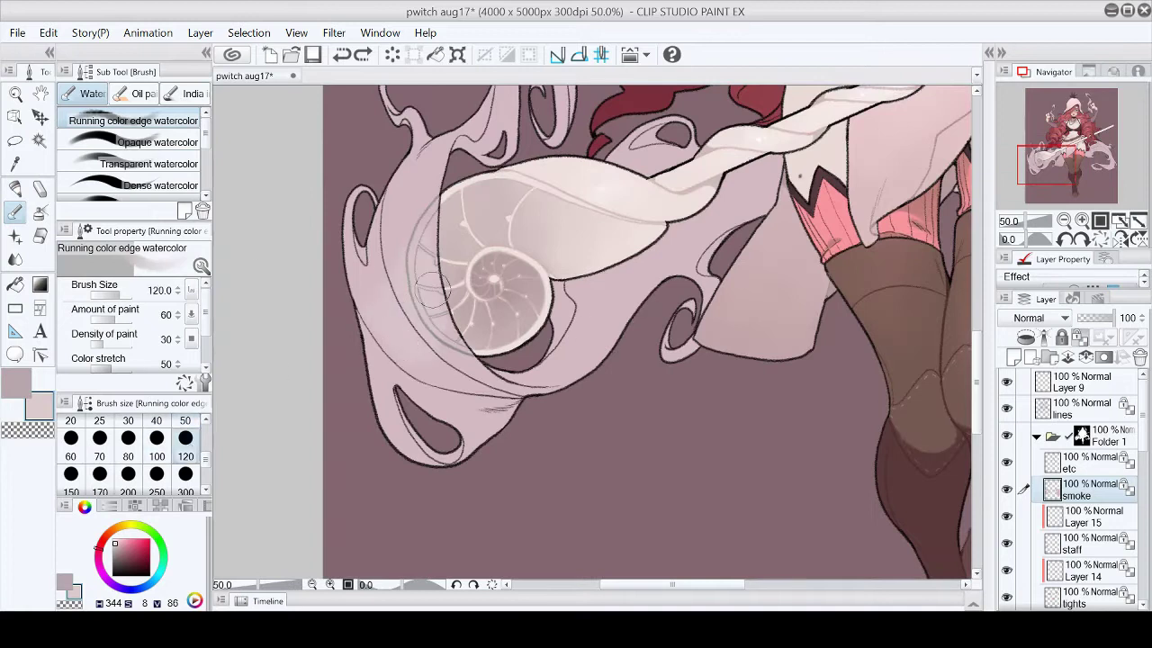
{"action": "key", "text": "j"}
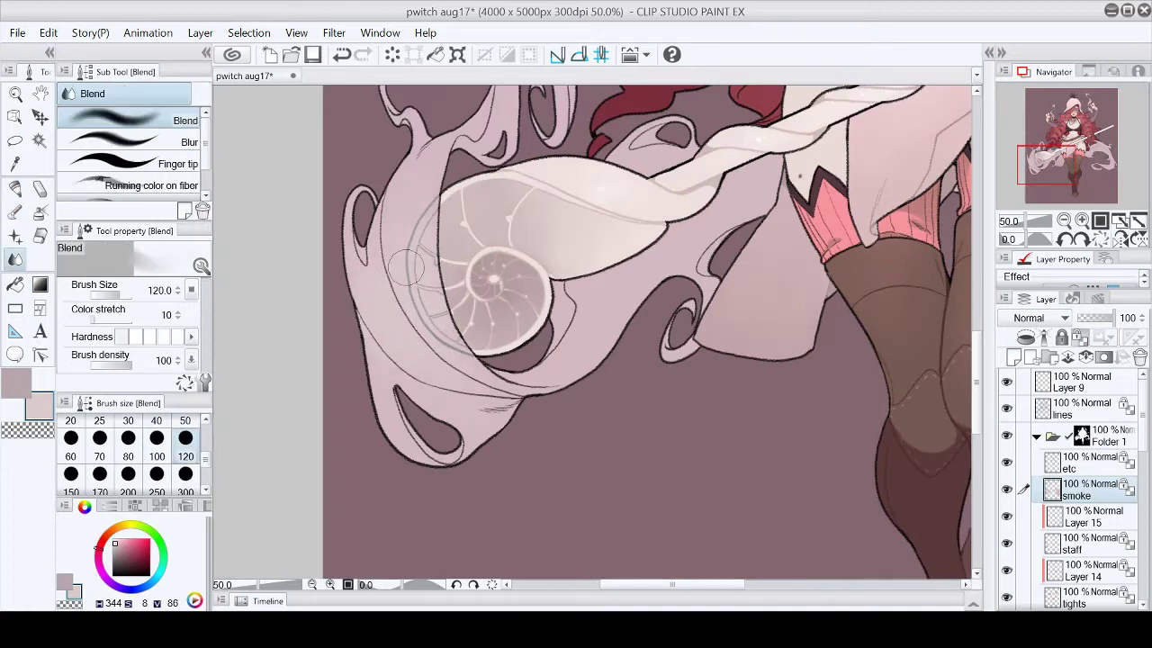
Step: Lighten the large smoke trail beside the thighs in pale pink (H344 S8 V86) with watercolor and Blend at 120, and the Soft airbrush at 300
{"action": "left_click", "coordinate": [1137, 222]}
{"action": "left_click", "coordinate": [1102, 152]}
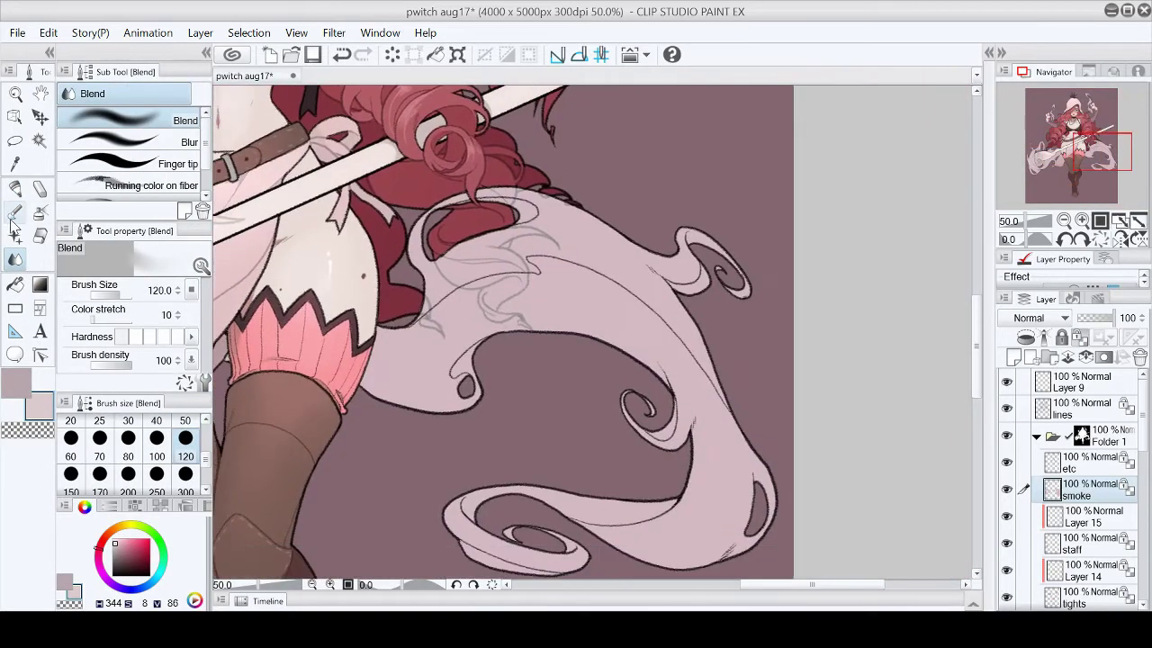
{"action": "key", "text": "b"}
{"action": "left_click", "coordinate": [1088, 239]}
{"action": "left_click", "coordinate": [1089, 238]}
{"action": "left_click", "coordinate": [1089, 239]}
{"action": "left_click", "coordinate": [1089, 238]}
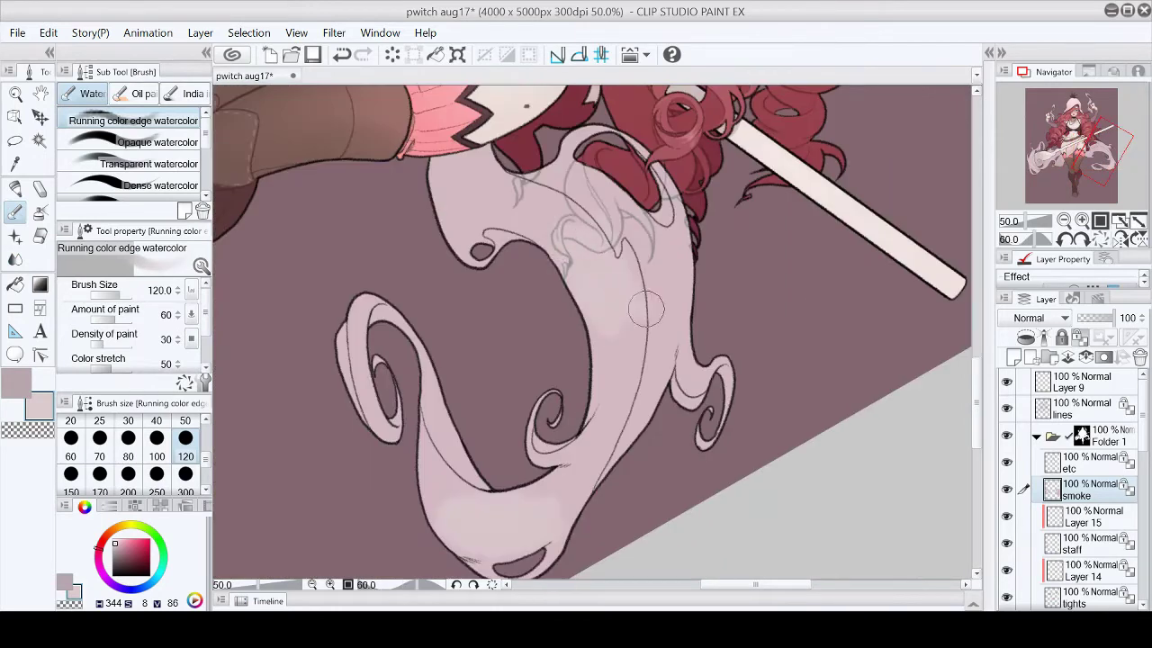
{"action": "key", "text": "j"}
{"action": "key", "text": "ctrl+@"}
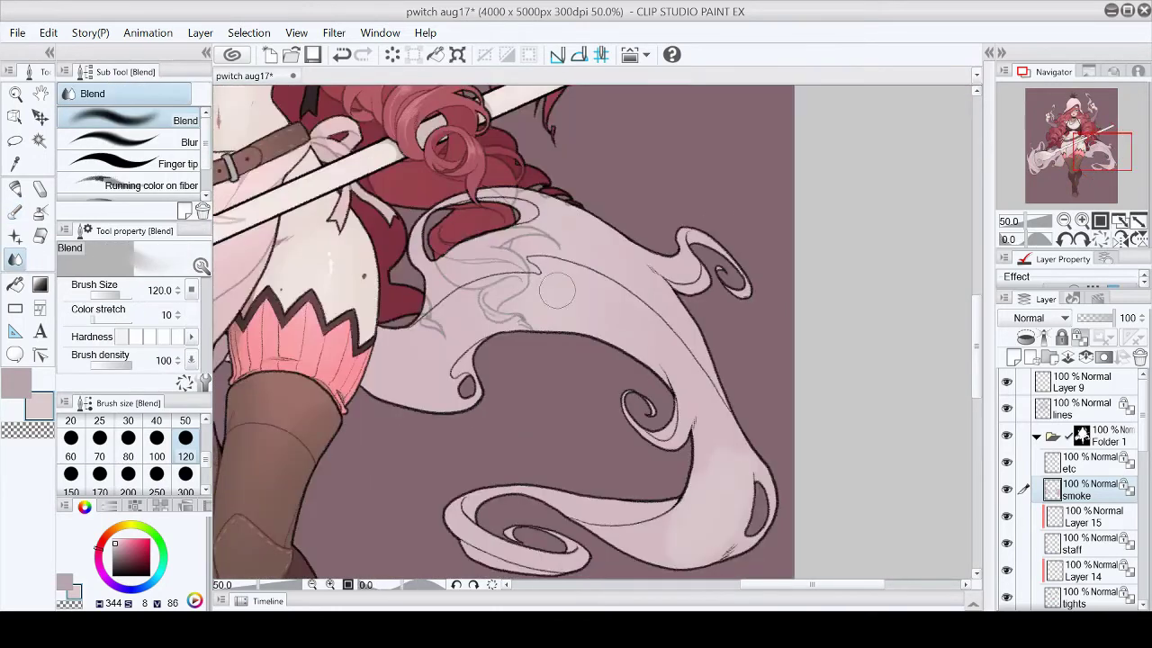
{"action": "scroll", "coordinate": [558, 294], "scroll_direction": "down", "scroll_amount": 2}
{"action": "key", "text": "b"}
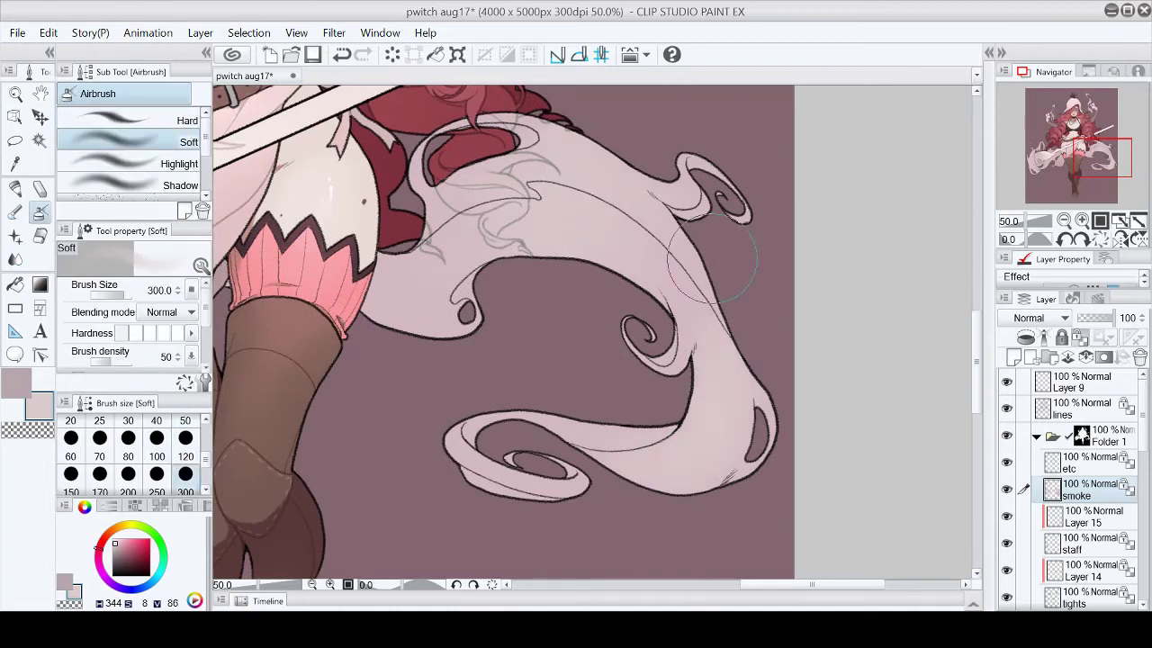
Step: Softly tint the smoke wisps beside both raised hands with pale pink (H344 S8 V86), using the Soft airbrush at size 120
{"action": "key", "text": "ctrl+0"}
{"action": "key", "text": "ctrl+alt+0"}
{"action": "scroll", "coordinate": [594, 333], "scroll_direction": "up", "scroll_amount": 3}
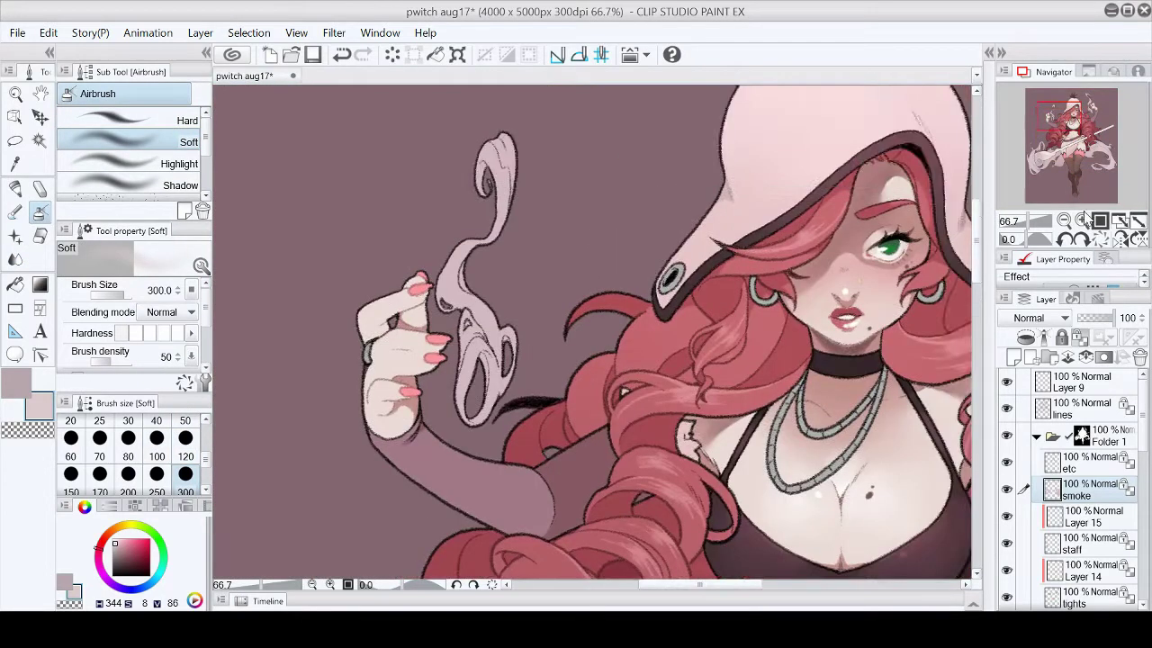
{"action": "key", "text": "bracketleft"}
{"action": "key", "text": "bracketleft"}
{"action": "key", "text": "bracketleft"}
{"action": "key", "text": "bracketleft"}
{"action": "key", "text": "bracketleft"}
{"action": "key", "text": "h"}
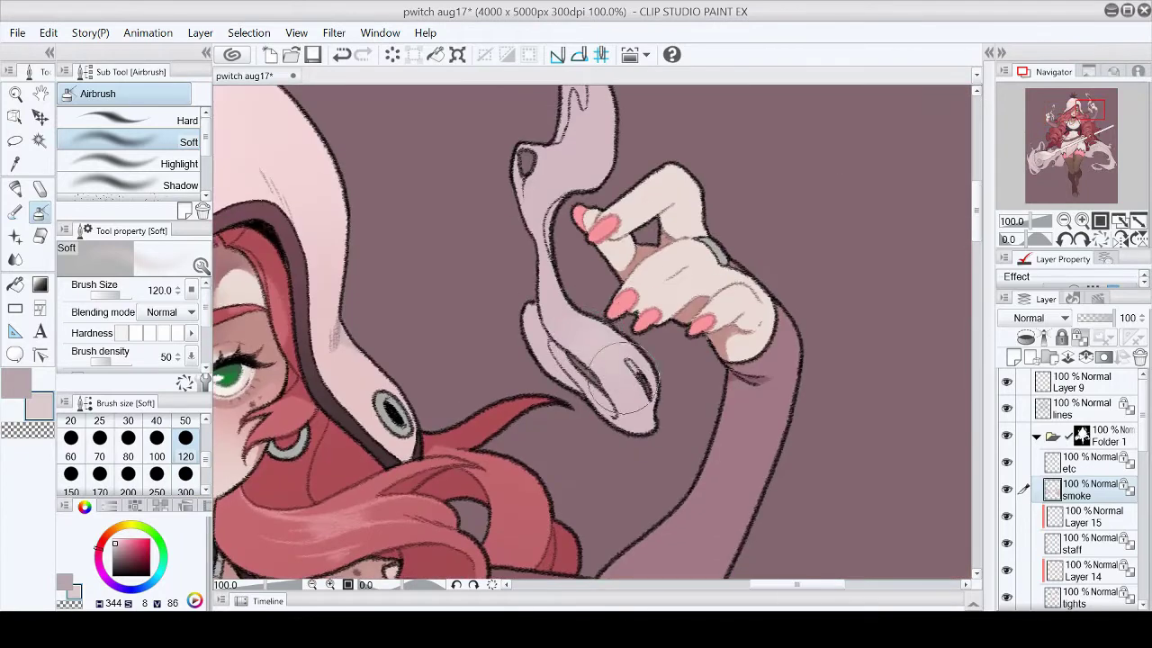
{"action": "key", "text": "ctrl+0"}
{"action": "scroll", "coordinate": [664, 242], "scroll_direction": "up", "scroll_amount": 3}
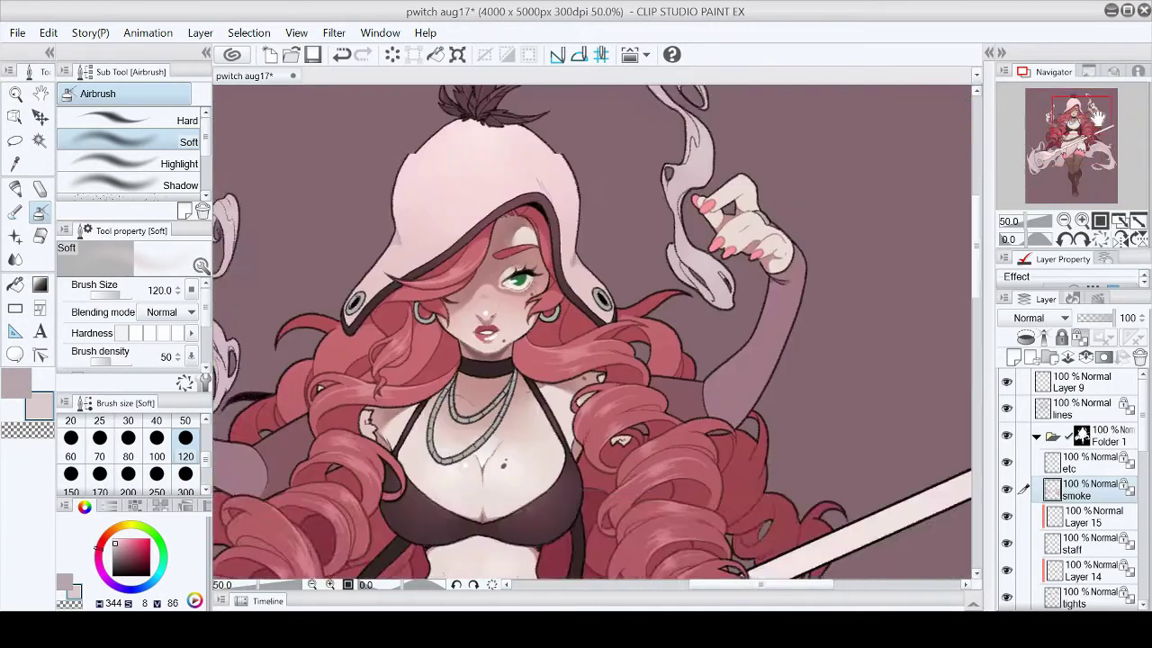
Step: Add a clipped layer above smoke and shade the smoke beneath the shell staff in mauve (H340 S10 V71) with the Fill-in-mono pen
{"action": "key", "text": "j"}
{"action": "mouse_move", "coordinate": [1065, 155]}
{"action": "left_mouse_down"}
{"action": "mouse_move", "coordinate": [1071, 146]}
{"action": "mouse_move", "coordinate": [1071, 166]}
{"action": "mouse_move", "coordinate": [1058, 155]}
{"action": "left_mouse_up"}
{"action": "key", "text": "ctrl+shift+n"}
{"action": "scroll", "coordinate": [499, 243], "scroll_direction": "up", "scroll_amount": 2}
{"action": "key", "text": "p"}
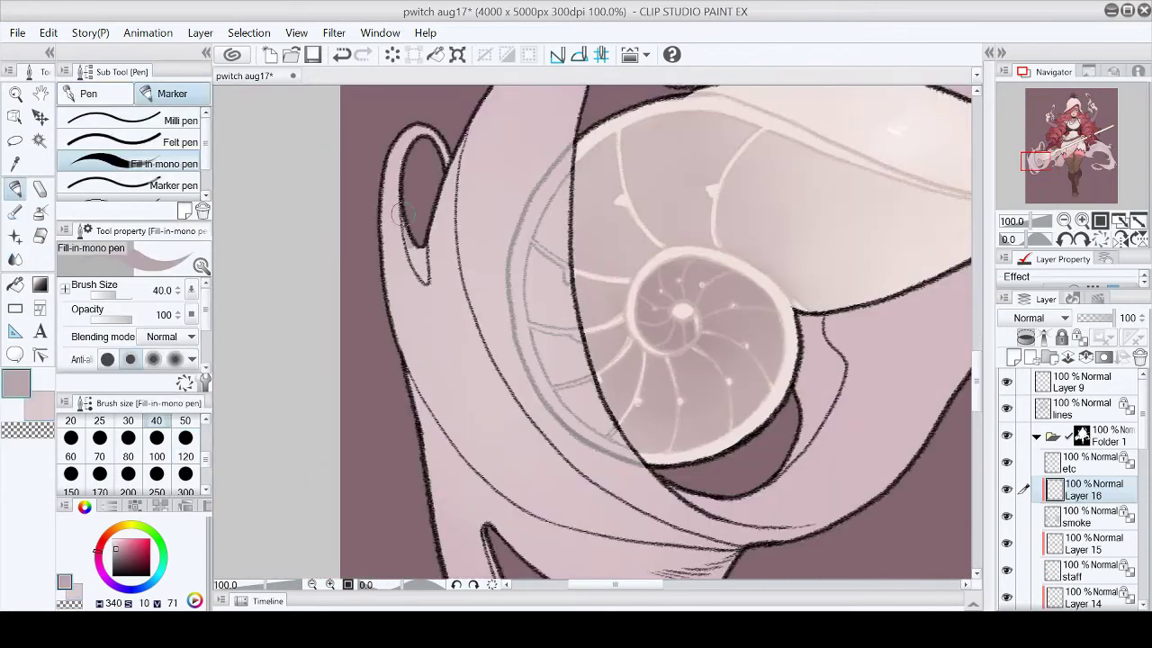
{"action": "mouse_move", "coordinate": [417, 264]}
{"action": "left_mouse_down"}
{"action": "mouse_move", "coordinate": [468, 281]}
{"action": "mouse_move", "coordinate": [502, 199]}
{"action": "mouse_move", "coordinate": [536, 311]}
{"action": "mouse_move", "coordinate": [699, 366]}
{"action": "mouse_move", "coordinate": [743, 297]}
{"action": "left_mouse_up"}
{"action": "key", "text": "p"}
{"action": "key", "text": "p"}
{"action": "scroll", "coordinate": [742, 297], "scroll_direction": "down", "scroll_amount": 2}
{"action": "left_click", "coordinate": [185, 438]}
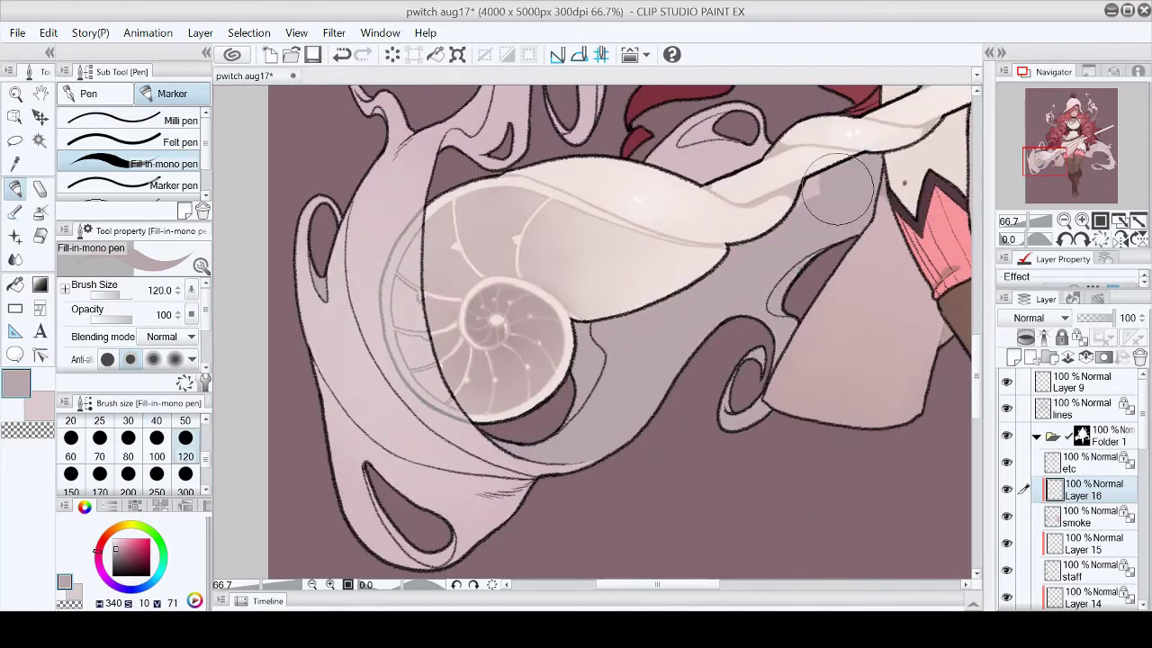
Step: Shade the curved inner end of the smoke beside the pink stocking cuff in mauve (H340 S10 V71), redoing an unwanted stroke
{"action": "mouse_move", "coordinate": [1061, 172]}
{"action": "left_mouse_down"}
{"action": "mouse_move", "coordinate": [1101, 162]}
{"action": "mouse_move", "coordinate": [1100, 134]}
{"action": "left_mouse_up"}
{"action": "scroll", "coordinate": [567, 375], "scroll_direction": "up", "scroll_amount": 1}
{"action": "key", "text": "p"}
{"action": "left_click_drag", "start_coordinate": [631, 299], "coordinate": [617, 425]}
{"action": "key", "text": "asciicircum"}
{"action": "key", "text": "asciicircum"}
{"action": "key", "text": "asciicircum"}
{"action": "key", "text": "ctrl+z"}
{"action": "mouse_move", "coordinate": [596, 270]}
{"action": "left_mouse_down"}
{"action": "mouse_move", "coordinate": [539, 378]}
{"action": "mouse_move", "coordinate": [576, 461]}
{"action": "mouse_move", "coordinate": [540, 303]}
{"action": "mouse_move", "coordinate": [529, 450]}
{"action": "left_mouse_up"}
{"action": "key", "text": "bracketright"}
{"action": "key", "text": "bracketright"}
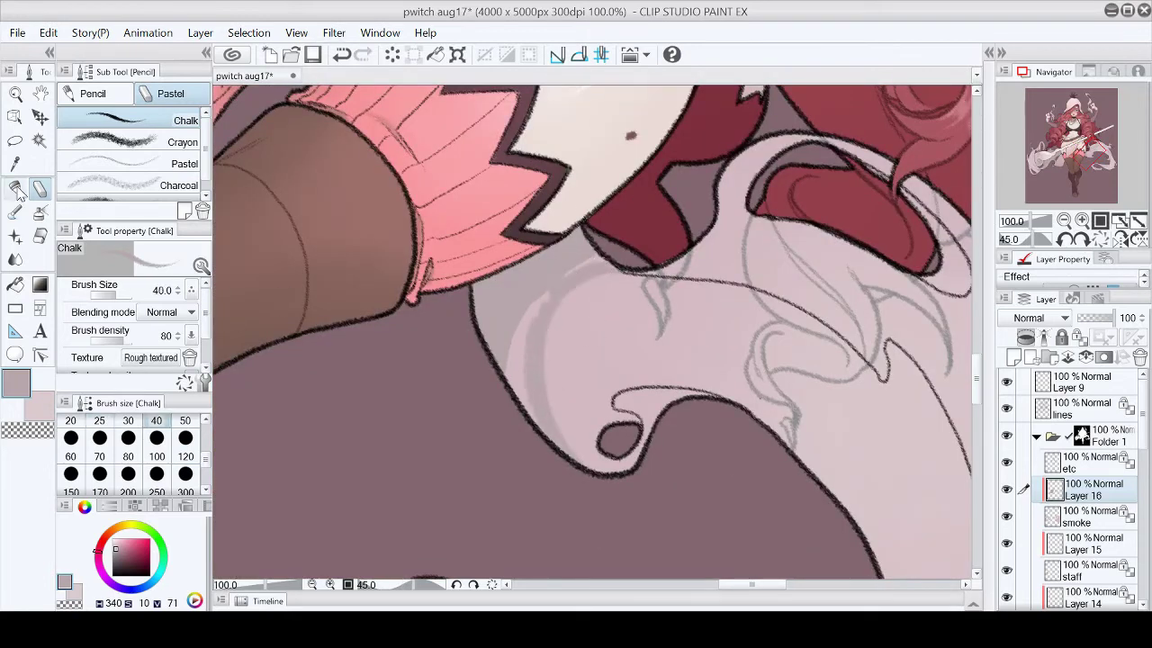
{"action": "key", "text": "p"}
Step: Shade the curled tips above the shell and the loop below it in mauve with Chalk at size 40 and the Fill-in-mono pen at 70
{"action": "left_click", "coordinate": [1102, 241]}
{"action": "left_click", "coordinate": [1119, 224]}
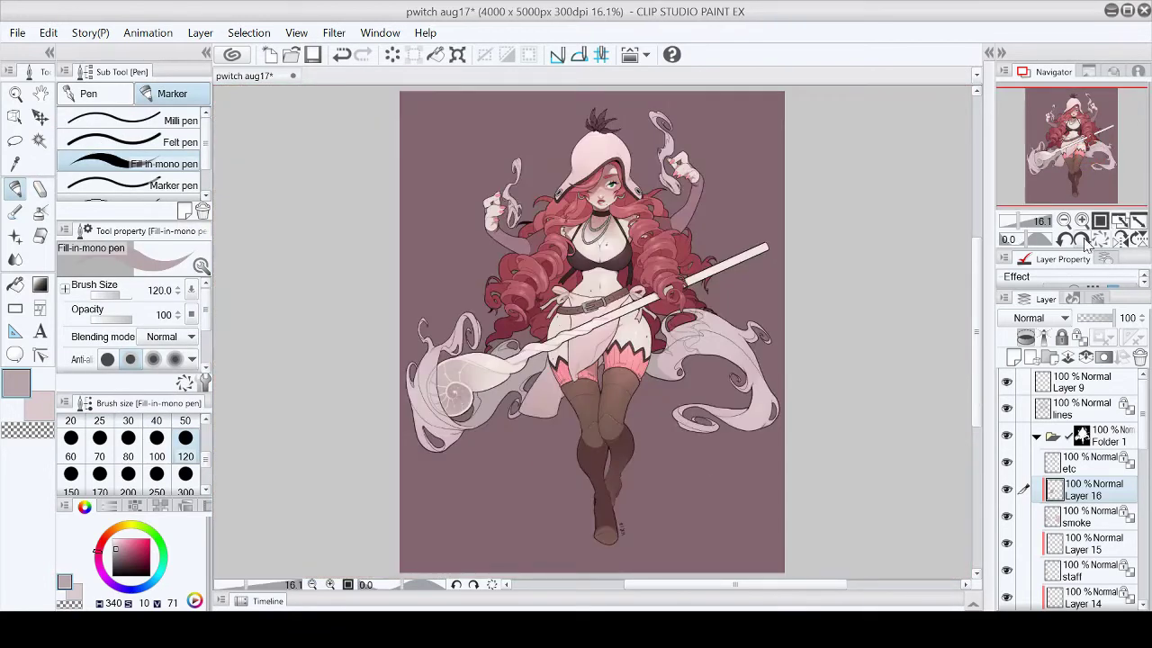
{"action": "scroll", "coordinate": [419, 333], "scroll_direction": "up", "scroll_amount": 8}
{"action": "key", "text": "p"}
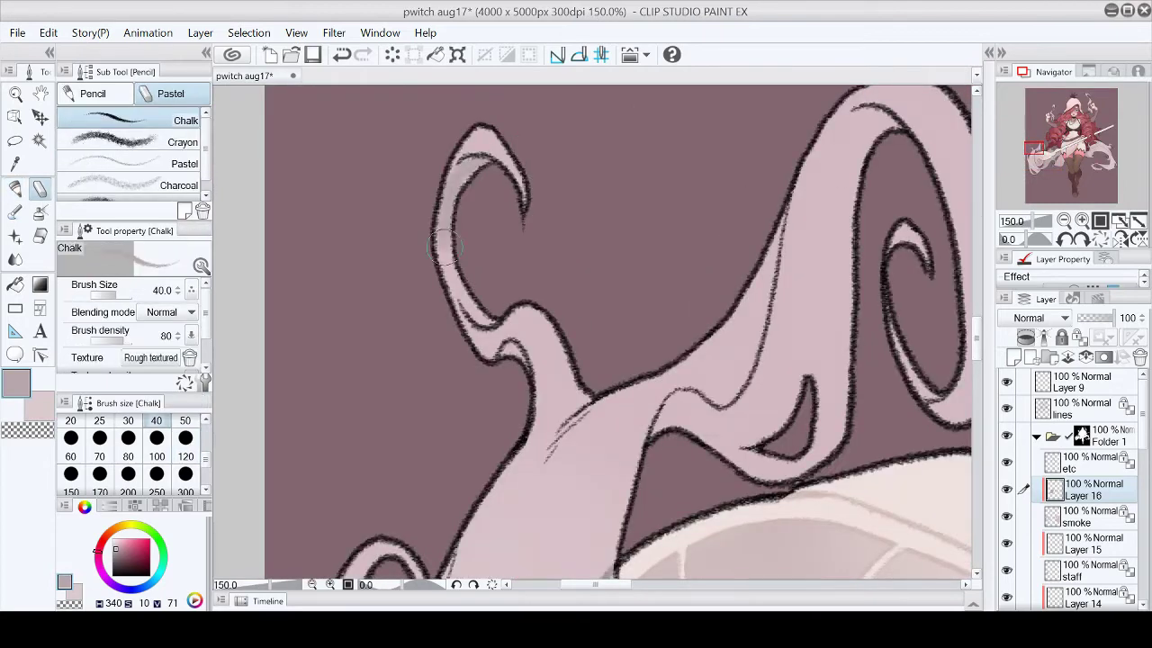
{"action": "left_click_drag", "start_coordinate": [453, 186], "coordinate": [460, 283]}
{"action": "key", "text": "p"}
{"action": "left_click_drag", "start_coordinate": [1071, 106], "coordinate": [1036, 133]}
{"action": "left_click_drag", "start_coordinate": [641, 176], "coordinate": [656, 382]}
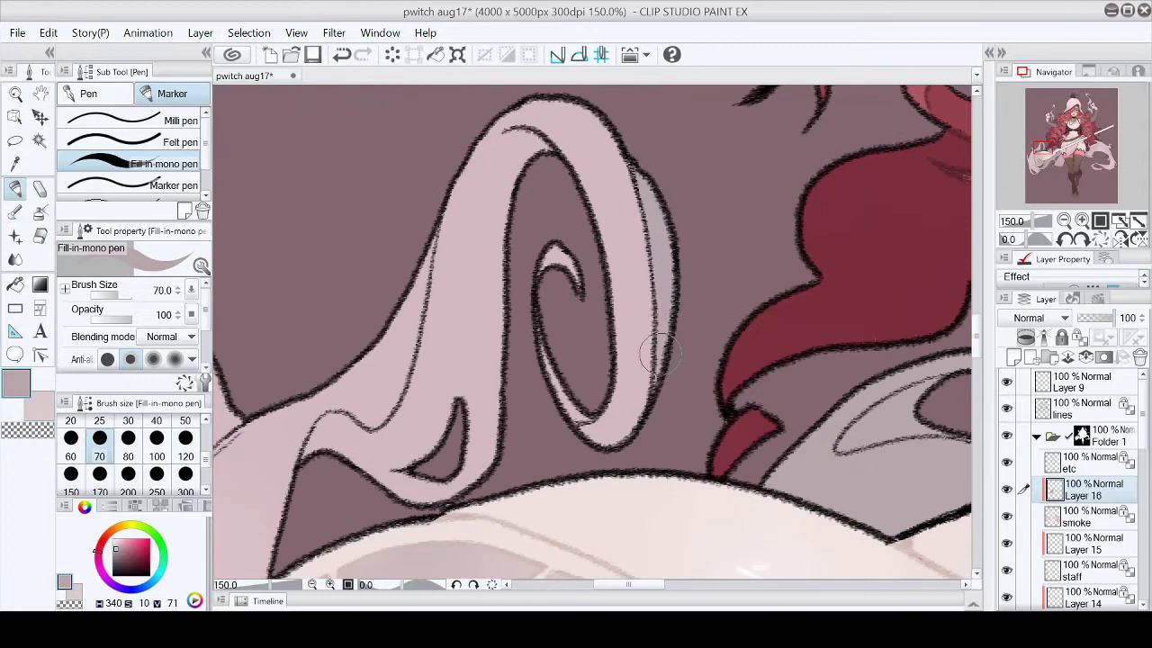
{"action": "scroll", "coordinate": [538, 307], "scroll_direction": "down", "scroll_amount": 5}
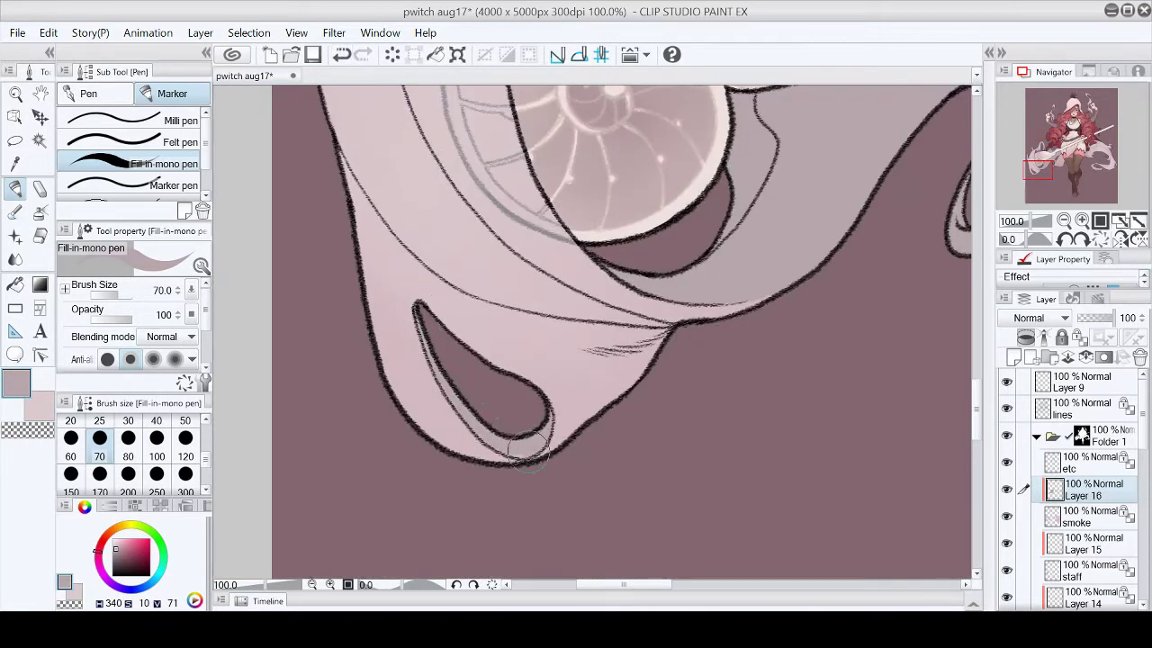
Step: Fill mauve shadows on the underside and inner folds of the large smoke trail's lower spiral with the Fill-in-mono pen at size 70
{"action": "left_click_drag", "start_coordinate": [619, 584], "coordinate": [733, 605]}
{"action": "left_click", "coordinate": [1100, 168]}
{"action": "left_click", "coordinate": [1082, 238]}
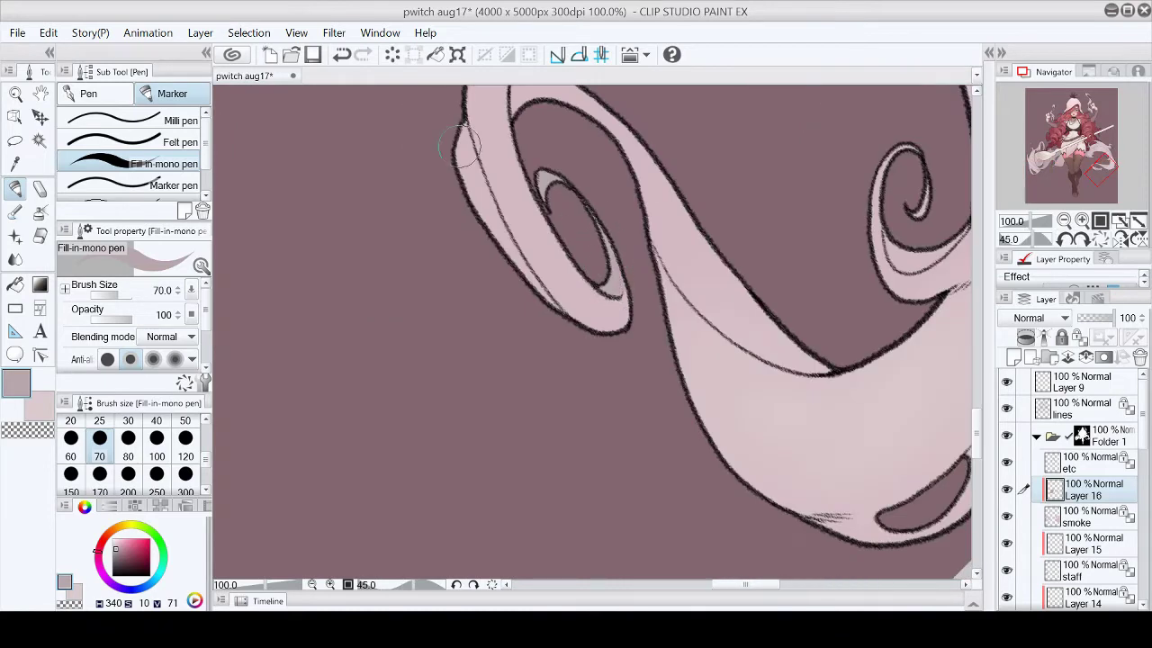
{"action": "left_click_drag", "start_coordinate": [461, 108], "coordinate": [483, 180]}
{"action": "scroll", "coordinate": [540, 279], "scroll_direction": "up", "scroll_amount": 2}
{"action": "left_click_drag", "start_coordinate": [585, 203], "coordinate": [513, 187]}
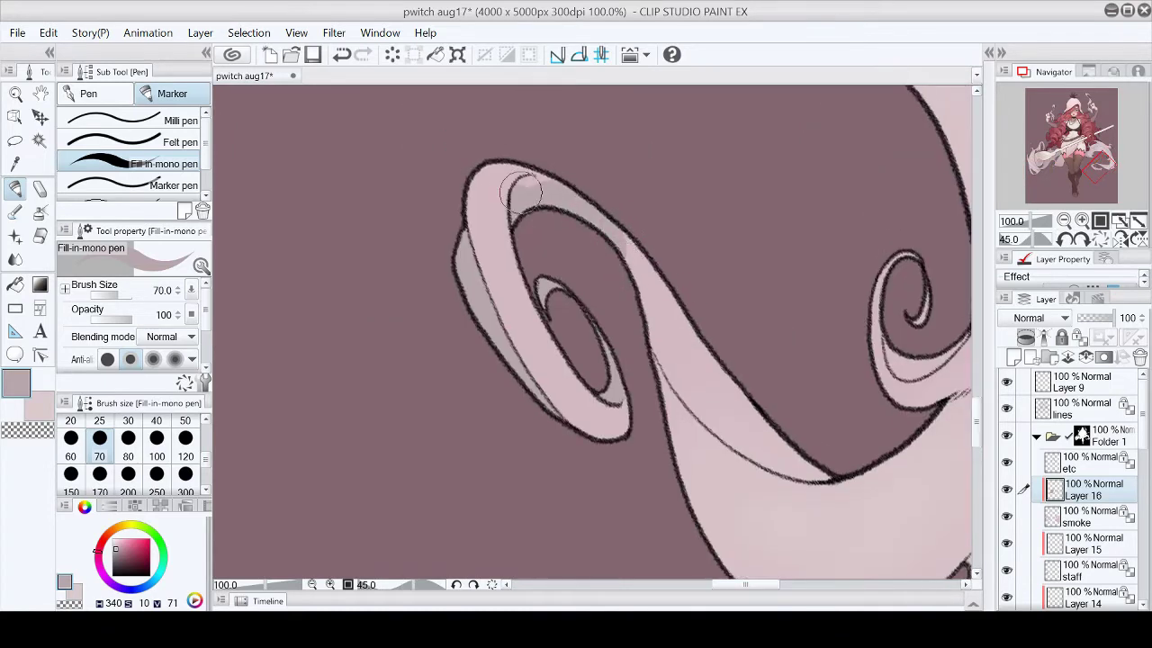
{"action": "key", "text": "p"}
{"action": "left_click", "coordinate": [1063, 238]}
{"action": "scroll", "coordinate": [630, 249], "scroll_direction": "up", "scroll_amount": 1}
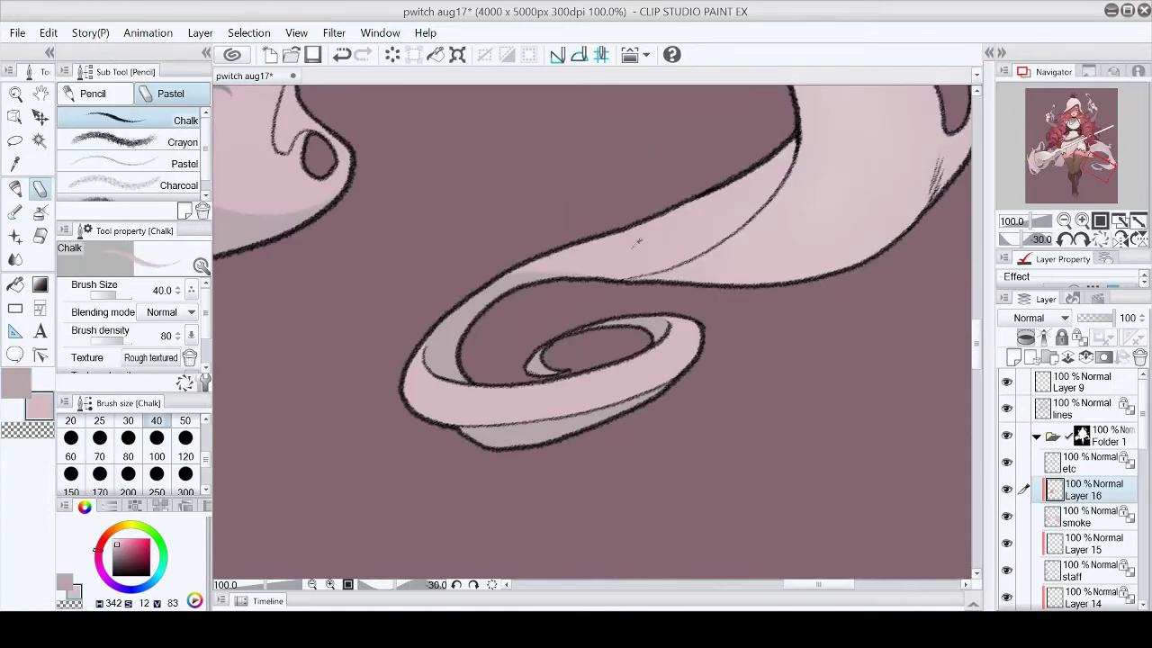
Step: Shade the large smoke trail's upper curl and its folds by the hair lock and small hole in mauve, touching up with pink (H342 S12 V83)
{"action": "left_click", "coordinate": [27, 393]}
{"action": "key", "text": "p"}
{"action": "key", "text": "ctrl+z"}
{"action": "key", "text": "ctrl+y"}
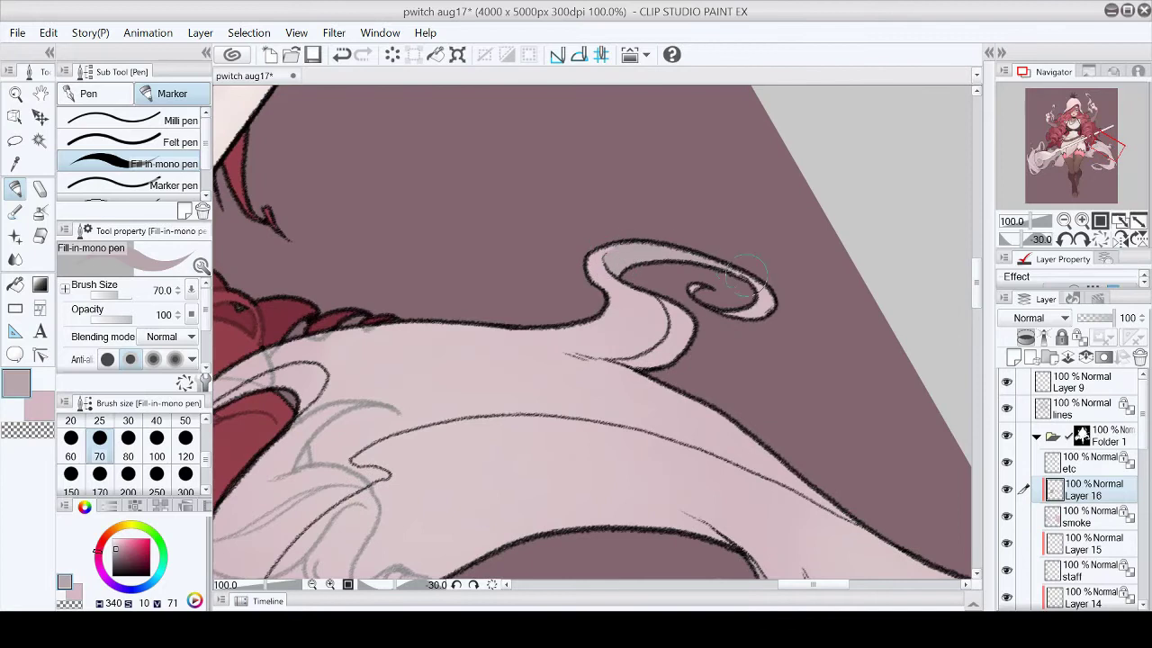
{"action": "mouse_move", "coordinate": [657, 297]}
{"action": "left_mouse_down"}
{"action": "mouse_move", "coordinate": [670, 351]}
{"action": "mouse_move", "coordinate": [630, 369]}
{"action": "mouse_move", "coordinate": [679, 333]}
{"action": "left_mouse_up"}
{"action": "key", "text": "p"}
{"action": "left_click", "coordinate": [601, 249], "text": "alt"}
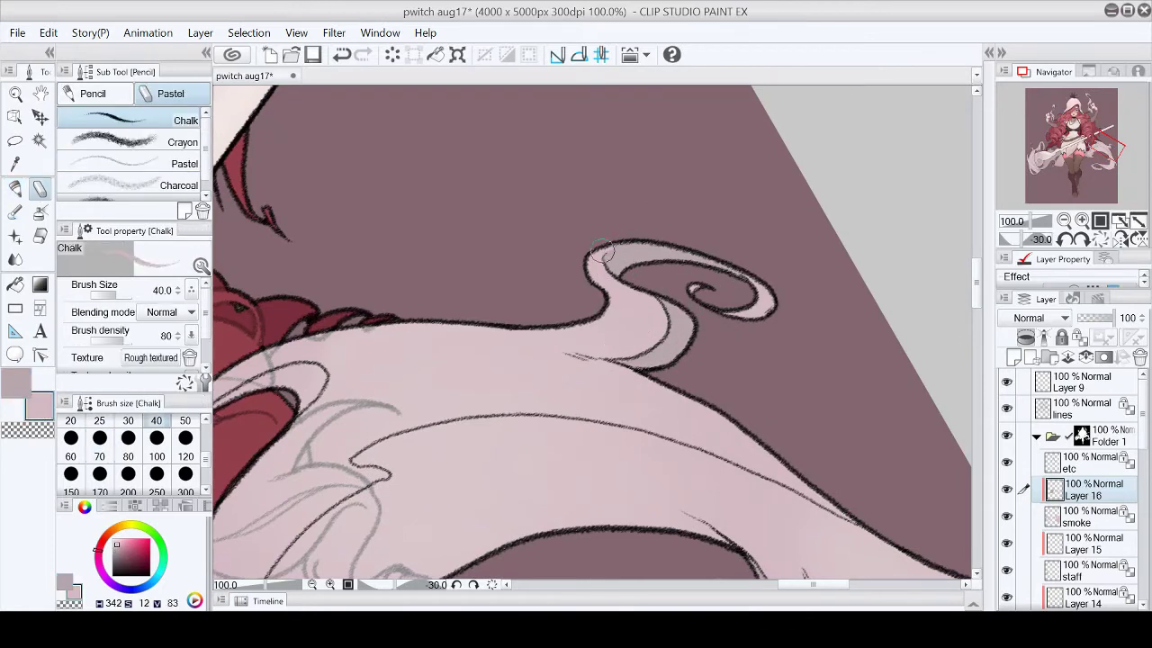
{"action": "key", "text": "p"}
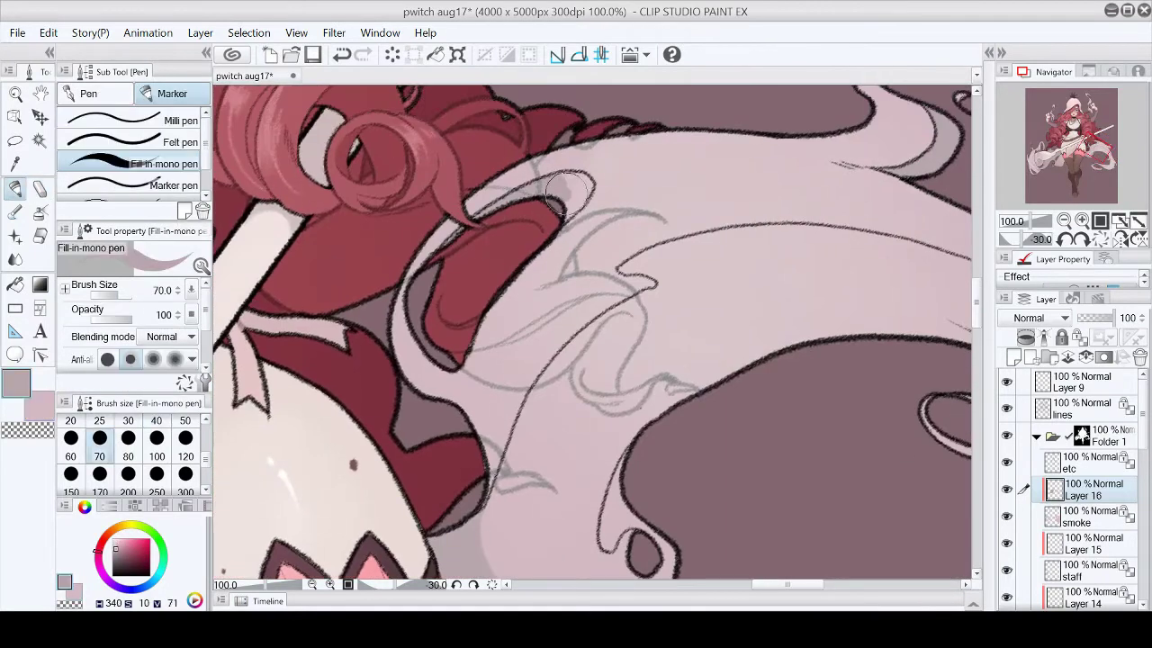
{"action": "scroll", "coordinate": [576, 198], "scroll_direction": "down", "scroll_amount": 5}
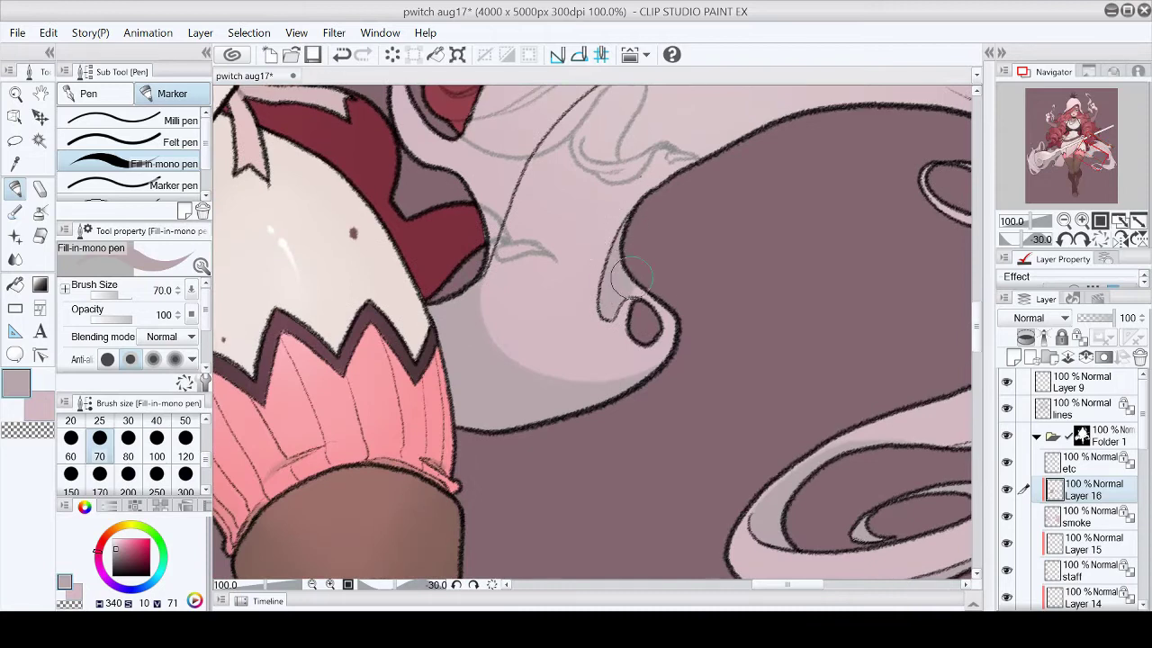
Step: Shade the inner folds of the smoke wisp beside the ringed hand left of the hood in mauve with the Fill-in-mono pen at size 40
{"action": "key", "text": "ctrl+0"}
{"action": "key", "text": "ctrl+shift+0"}
{"action": "scroll", "coordinate": [589, 162], "scroll_direction": "up", "scroll_amount": 6}
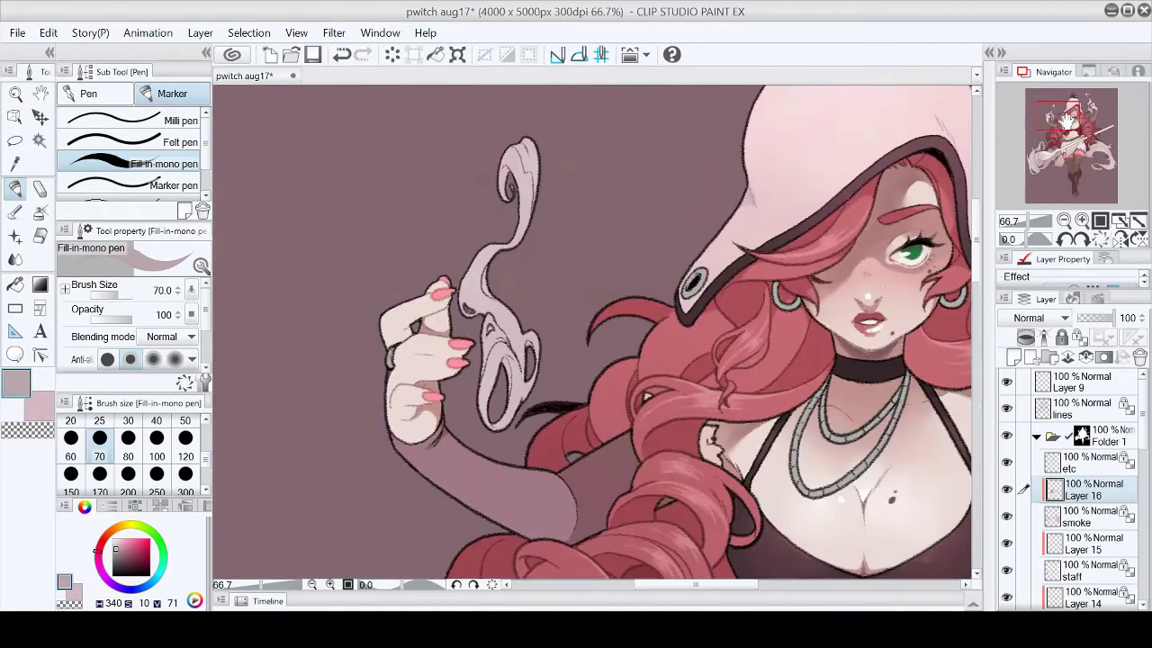
{"action": "key", "text": "bracketleft"}
{"action": "key", "text": "bracketleft"}
{"action": "key", "text": "bracketleft"}
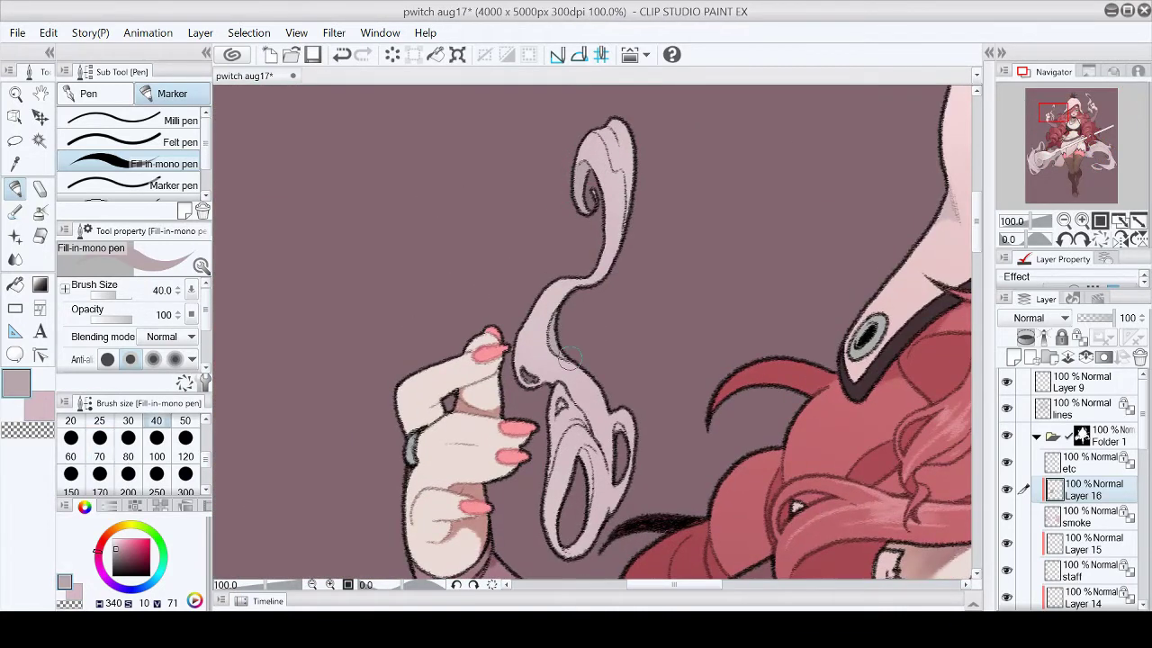
{"action": "scroll", "coordinate": [567, 360], "scroll_direction": "down", "scroll_amount": 3}
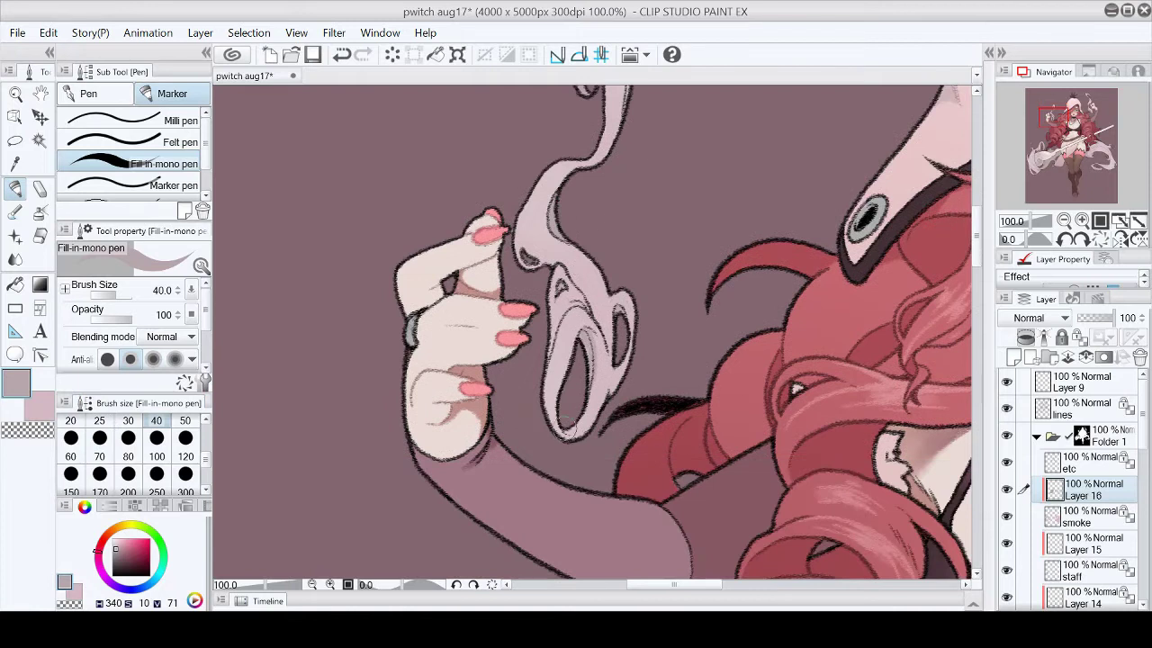
{"action": "key", "text": "p"}
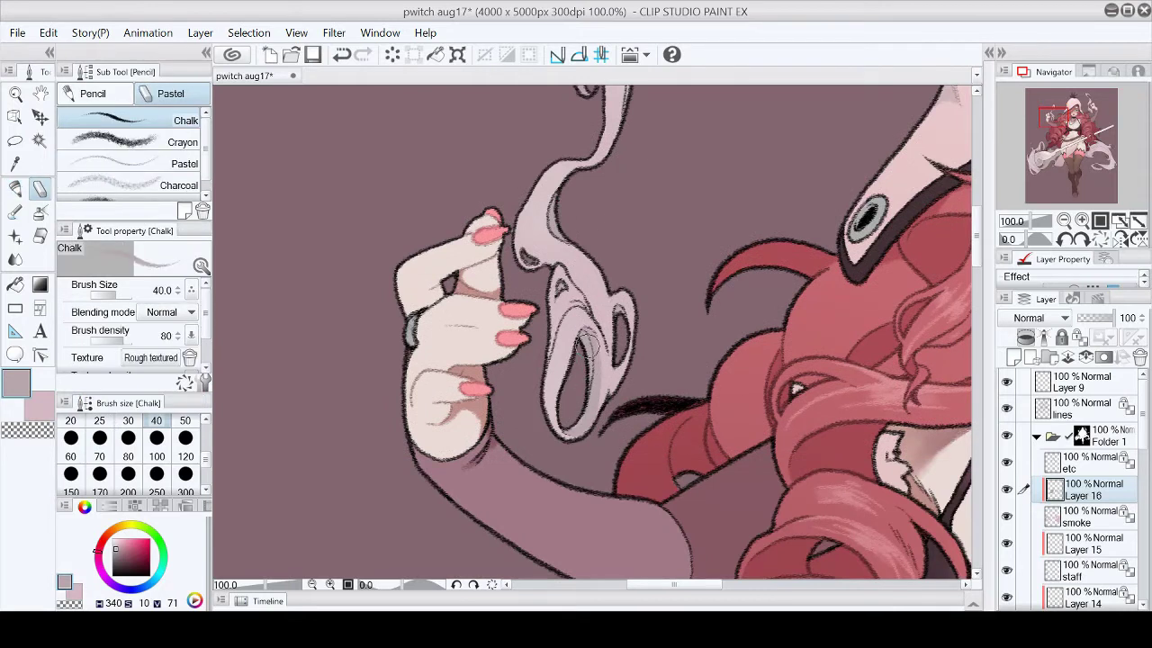
Step: Shade the folds and top spiral of the other hand's smoke wisp in mauve with the Fill-in-mono pen at size 40 and Chalk at 25
{"action": "key", "text": "h"}
{"action": "key", "text": "p"}
{"action": "mouse_move", "coordinate": [428, 216]}
{"action": "left_mouse_down"}
{"action": "mouse_move", "coordinate": [420, 245]}
{"action": "mouse_move", "coordinate": [491, 311]}
{"action": "left_mouse_up"}
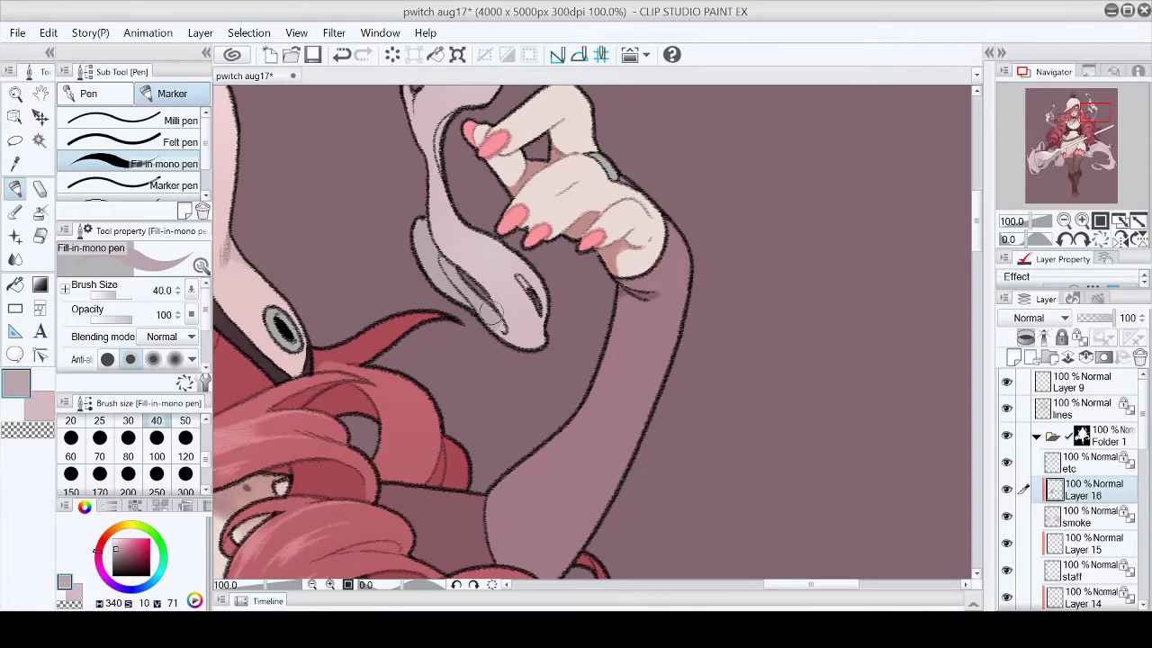
{"action": "key", "text": "p"}
{"action": "scroll", "coordinate": [983, 269], "scroll_direction": "up", "scroll_amount": 3}
{"action": "key", "text": "p"}
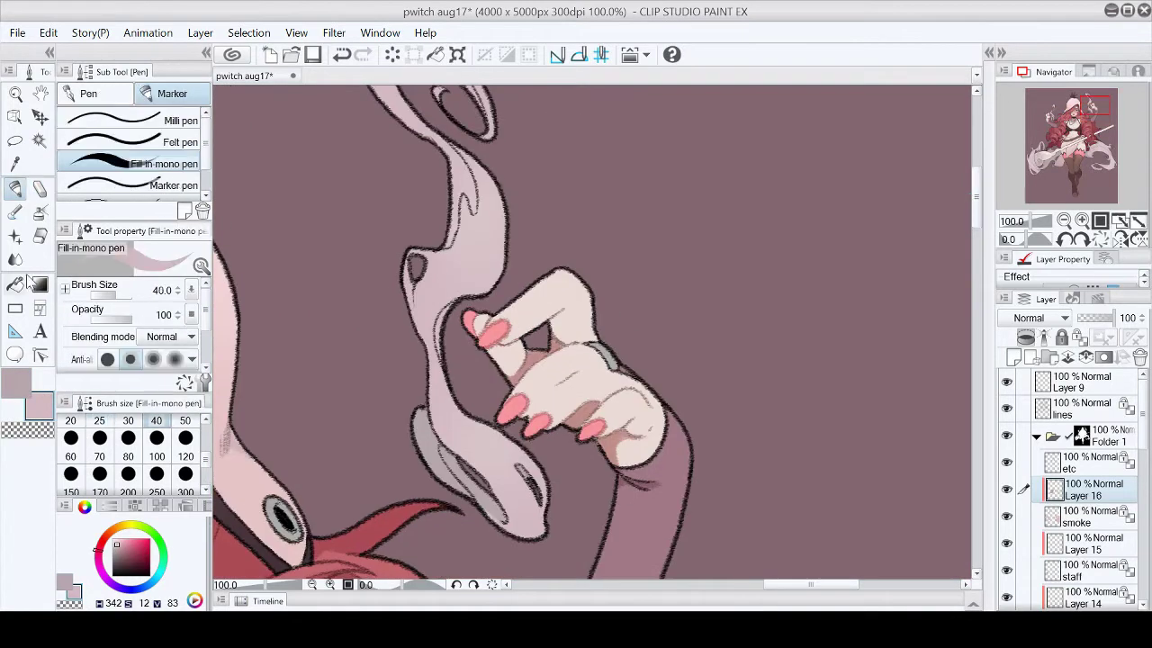
{"action": "scroll", "coordinate": [956, 166], "scroll_direction": "up", "scroll_amount": 3}
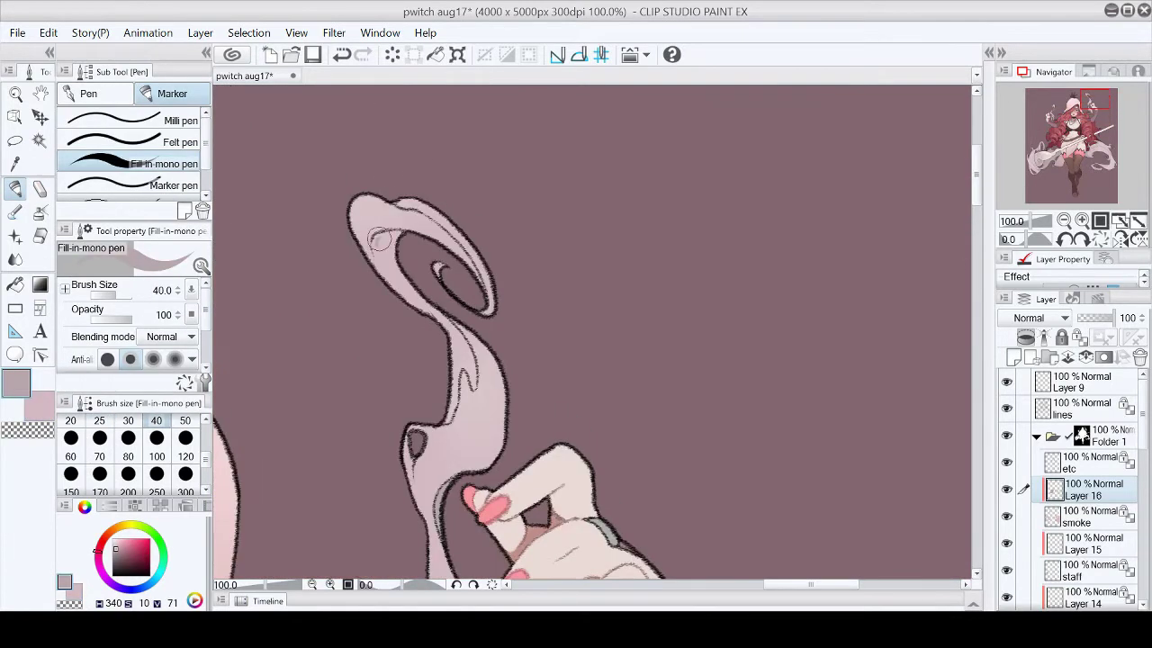
{"action": "key", "text": "p"}
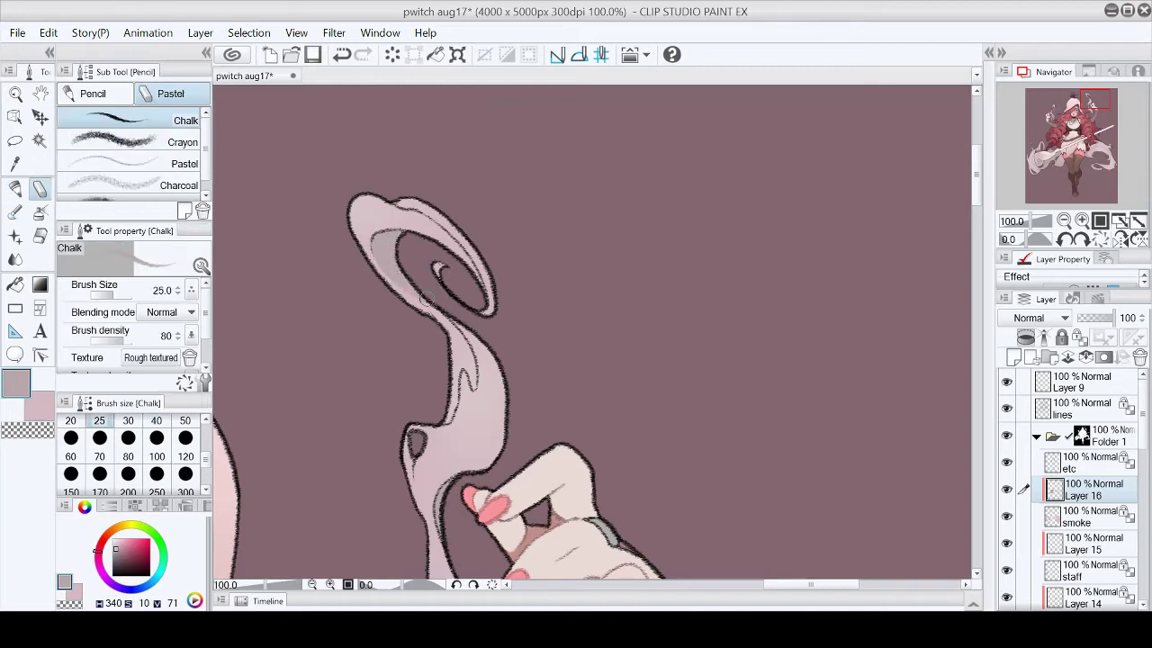
{"action": "key", "text": "p"}
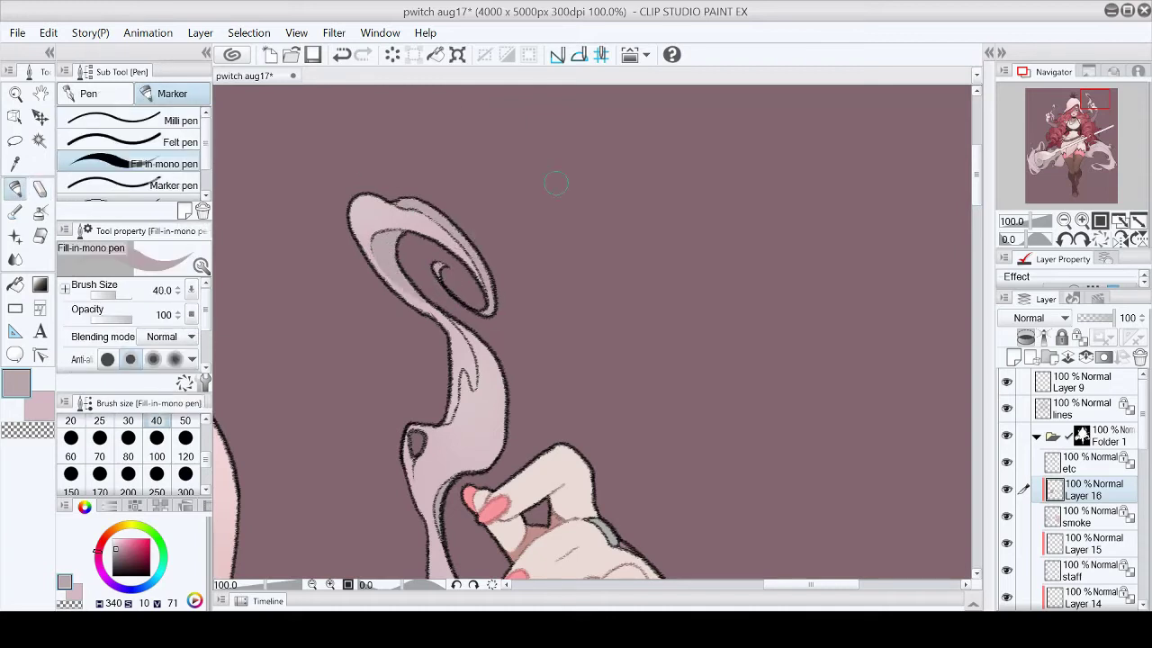
Step: Save the file and select the lines layer
{"action": "left_click", "coordinate": [1138, 223]}
{"action": "key", "text": "ctrl+s"}
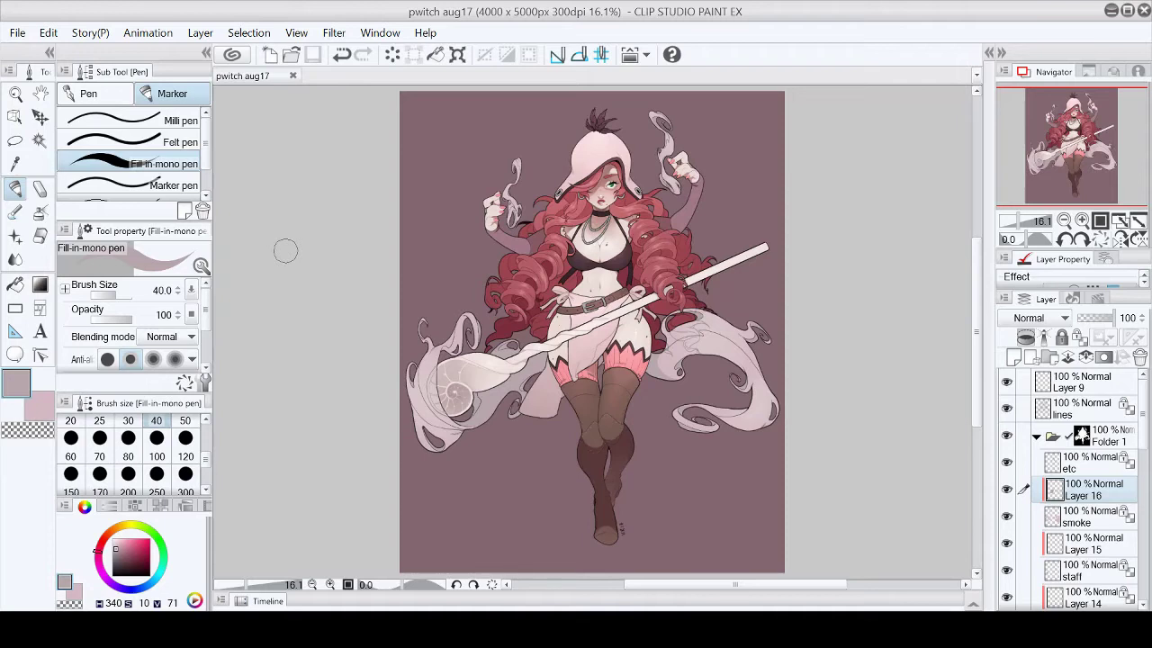
{"action": "left_click", "coordinate": [1088, 409]}
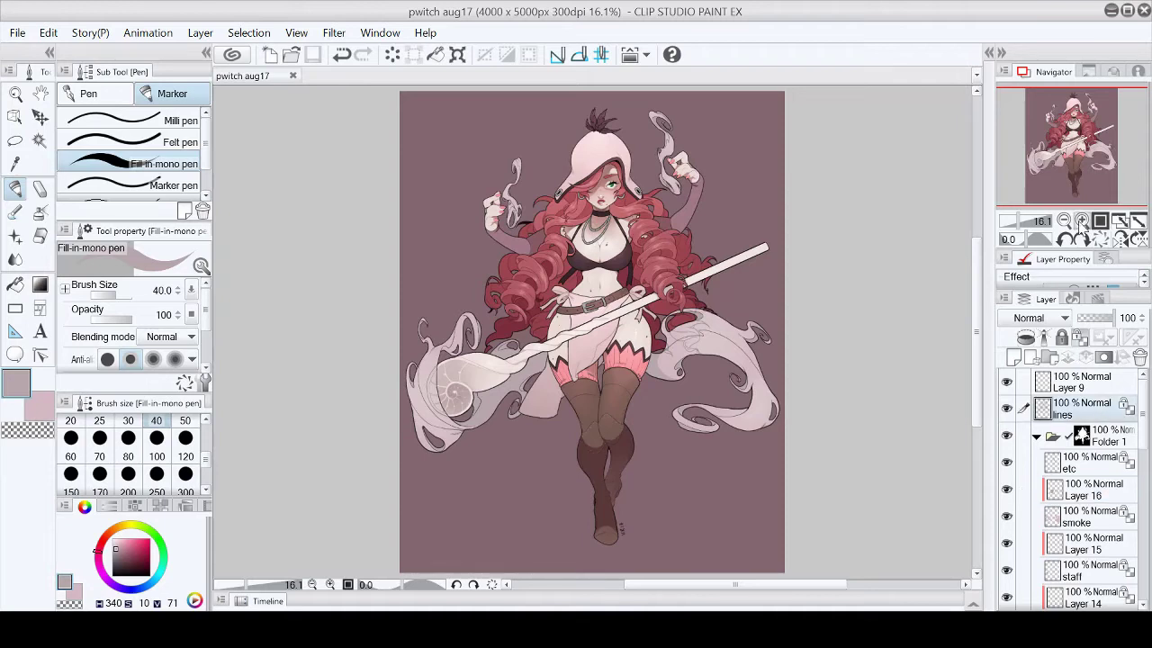
Step: Try recoloring the large smoke trail's linework by the shell in pale pink (H342 S6 V97) with the Fill-in-mono pen at size 120
{"action": "scroll", "coordinate": [412, 446], "scroll_direction": "up", "scroll_amount": 5}
{"action": "left_click", "coordinate": [445, 178], "text": "alt"}
{"action": "mouse_move", "coordinate": [396, 113]}
{"action": "left_mouse_down"}
{"action": "mouse_move", "coordinate": [378, 252]}
{"action": "mouse_move", "coordinate": [389, 351]}
{"action": "mouse_move", "coordinate": [531, 477]}
{"action": "mouse_move", "coordinate": [717, 318]}
{"action": "left_mouse_up"}
{"action": "key", "text": "]"}
{"action": "scroll", "coordinate": [717, 317], "scroll_direction": "down", "scroll_amount": 5}
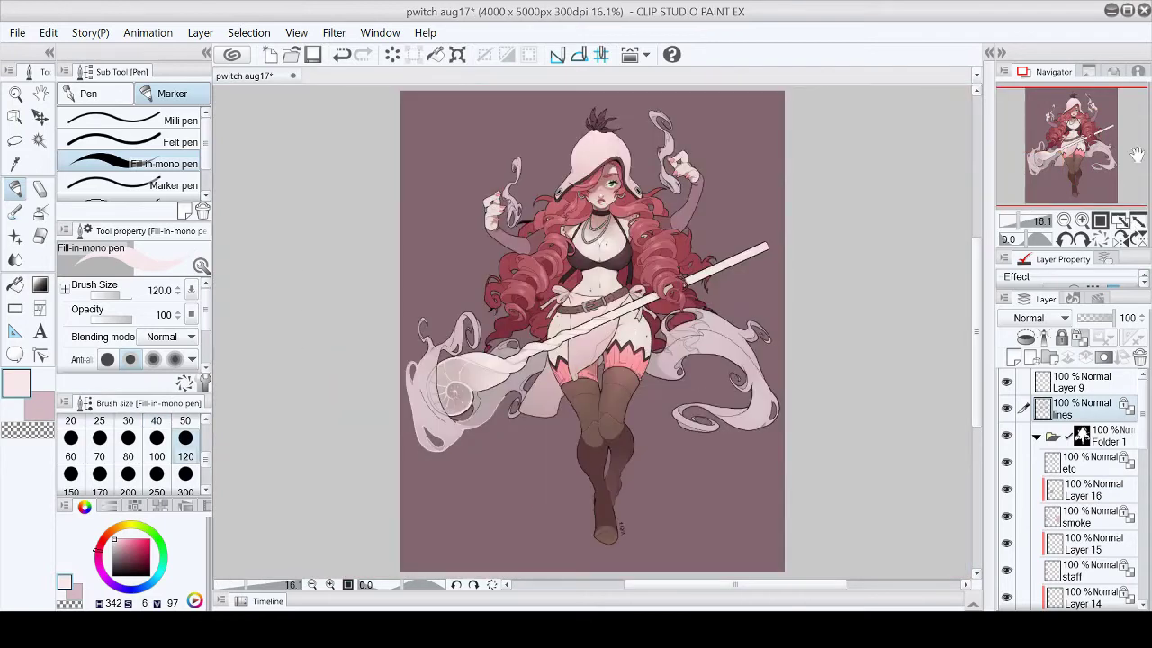
Step: Try mauve (H339 S16 V60) on the large smoke trail's linework at size 120 and undo the last two strokes
{"action": "scroll", "coordinate": [405, 539], "scroll_direction": "up", "scroll_amount": 6}
{"action": "left_click", "coordinate": [120, 556]}
{"action": "left_click", "coordinate": [118, 555]}
{"action": "mouse_move", "coordinate": [401, 90]}
{"action": "left_mouse_down"}
{"action": "mouse_move", "coordinate": [410, 323]}
{"action": "mouse_move", "coordinate": [694, 424]}
{"action": "mouse_move", "coordinate": [630, 540]}
{"action": "left_mouse_up"}
{"action": "left_click", "coordinate": [342, 55]}
{"action": "left_click", "coordinate": [341, 56]}
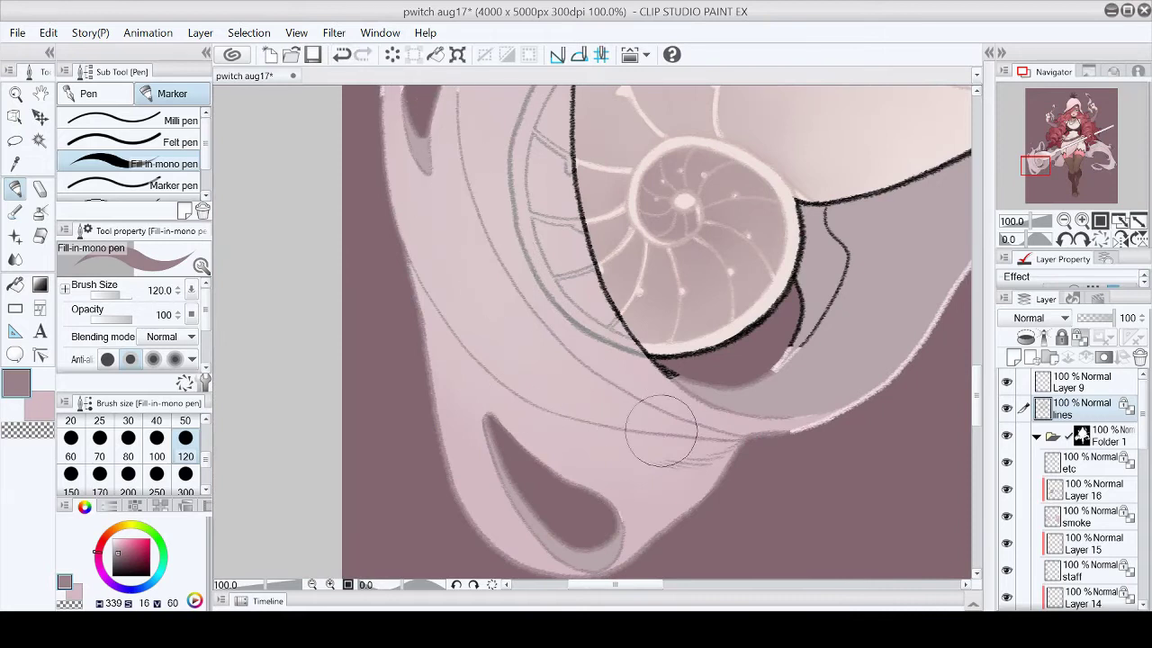
Step: Try recoloring the outlines of the smoke wisp beside the ringed hand in mauve (H339 S16 V60) at size 120
{"action": "scroll", "coordinate": [796, 309], "scroll_direction": "up", "scroll_amount": 3}
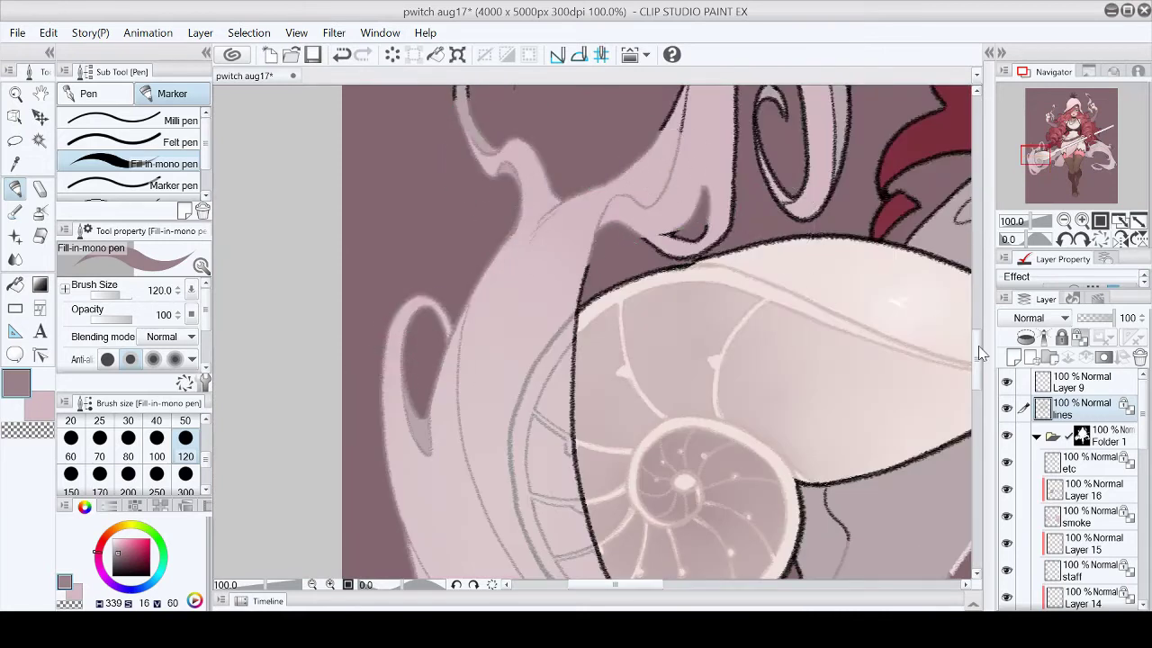
{"action": "scroll", "coordinate": [681, 270], "scroll_direction": "up", "scroll_amount": 3}
{"action": "scroll", "coordinate": [809, 378], "scroll_direction": "up", "scroll_amount": 4}
{"action": "scroll", "coordinate": [593, 333], "scroll_direction": "up", "scroll_amount": 4}
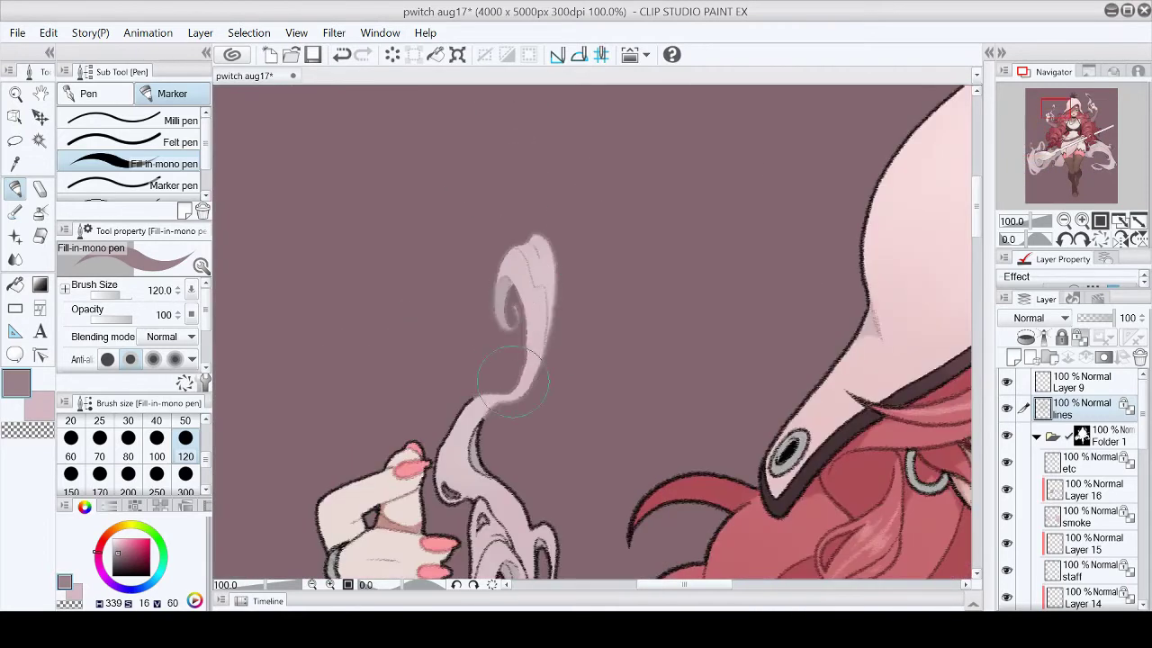
{"action": "scroll", "coordinate": [594, 333], "scroll_direction": "down", "scroll_amount": 1}
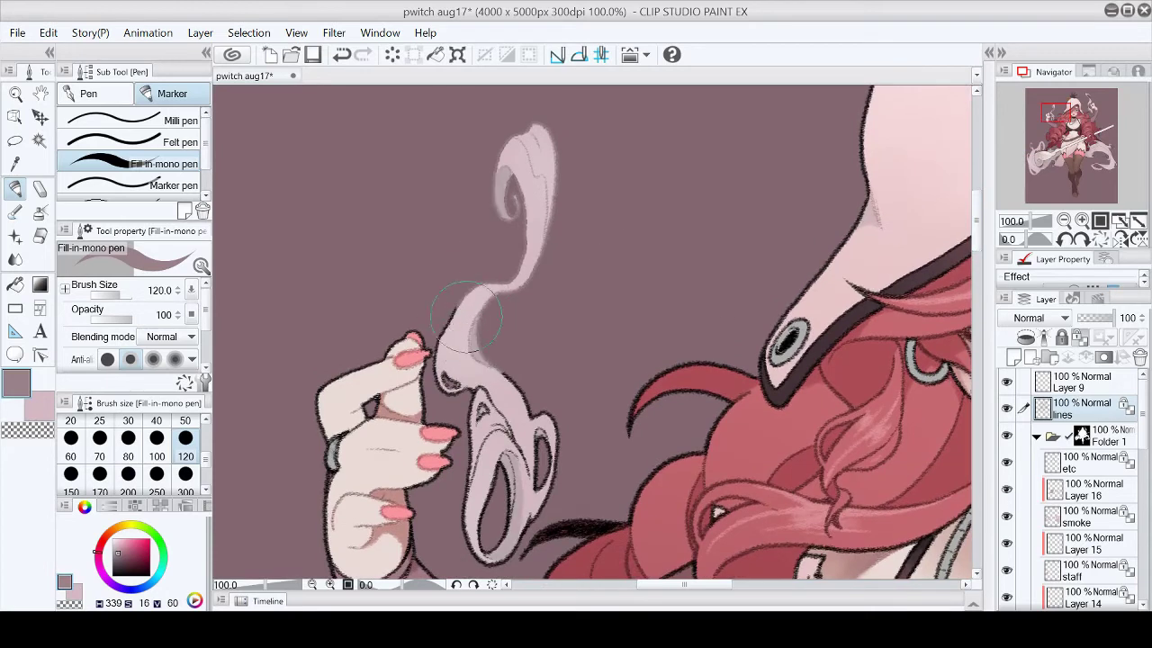
{"action": "left_click", "coordinate": [1138, 221]}
{"action": "scroll", "coordinate": [1055, 116], "scroll_direction": "up", "scroll_amount": 5}
{"action": "scroll", "coordinate": [540, 270], "scroll_direction": "up", "scroll_amount": 2}
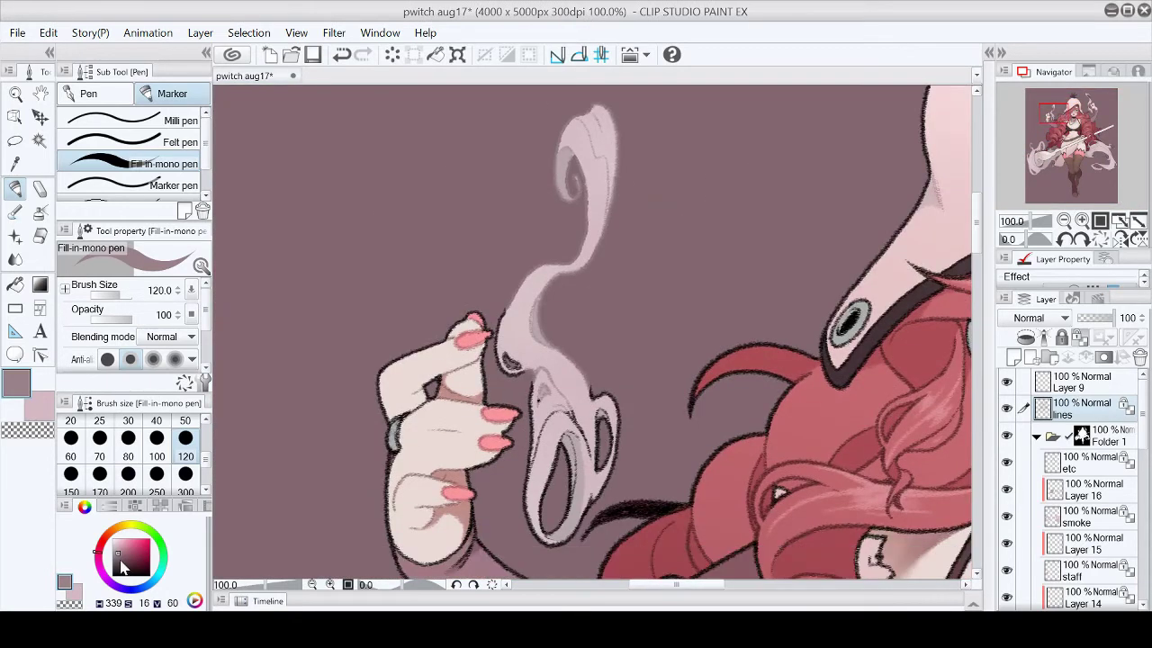
Step: Recolor the linework of the smoke wisp left of the hood in dark mauve (H339 S24 V37) at sizes 70 and 80
{"action": "key", "text": "bracketleft"}
{"action": "key", "text": "bracketleft"}
{"action": "key", "text": "bracketleft"}
{"action": "scroll", "coordinate": [486, 297], "scroll_direction": "up", "scroll_amount": 2}
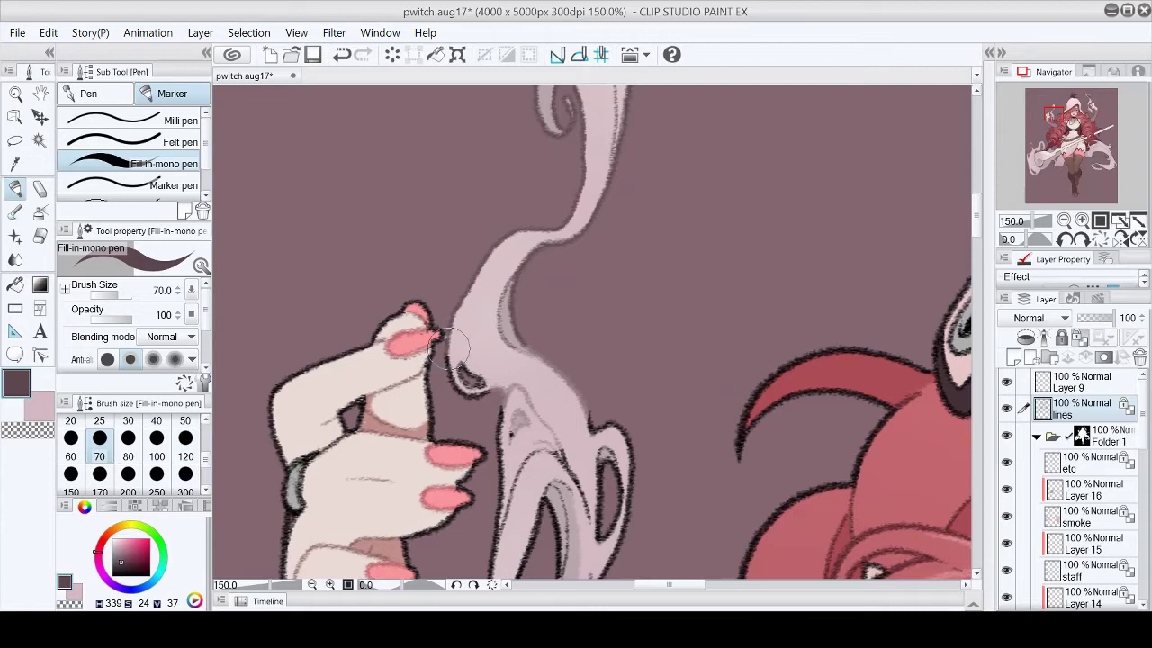
{"action": "scroll", "coordinate": [504, 351], "scroll_direction": "down", "scroll_amount": 3}
{"action": "key", "text": "bracketright"}
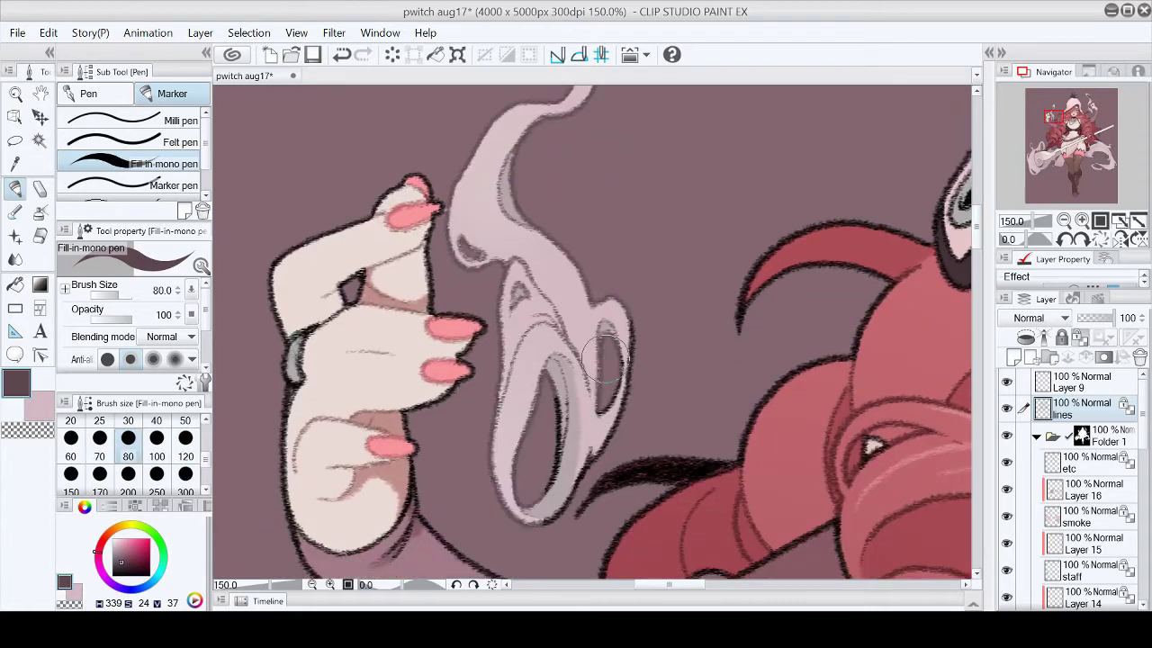
Step: Recolor the outlines and spiral of the other hand's smoke wisp in dark mauve with the Fill-in-mono pen at size 80
{"action": "left_click", "coordinate": [1138, 220]}
{"action": "left_click", "coordinate": [1120, 238]}
{"action": "scroll", "coordinate": [589, 149], "scroll_direction": "up", "scroll_amount": 4}
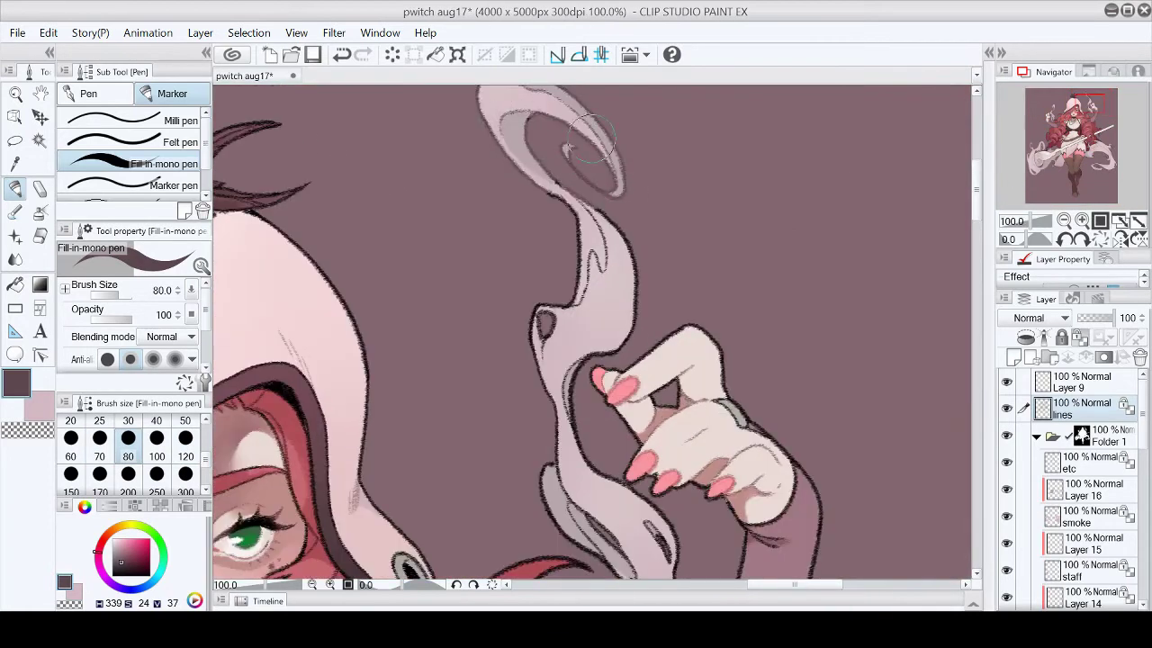
{"action": "scroll", "coordinate": [584, 360], "scroll_direction": "up", "scroll_amount": 1}
Step: Recolor the outlines of the large smoke trail's upper curls above the shell in dark mauve at size 80
{"action": "scroll", "coordinate": [612, 297], "scroll_direction": "down", "scroll_amount": 5}
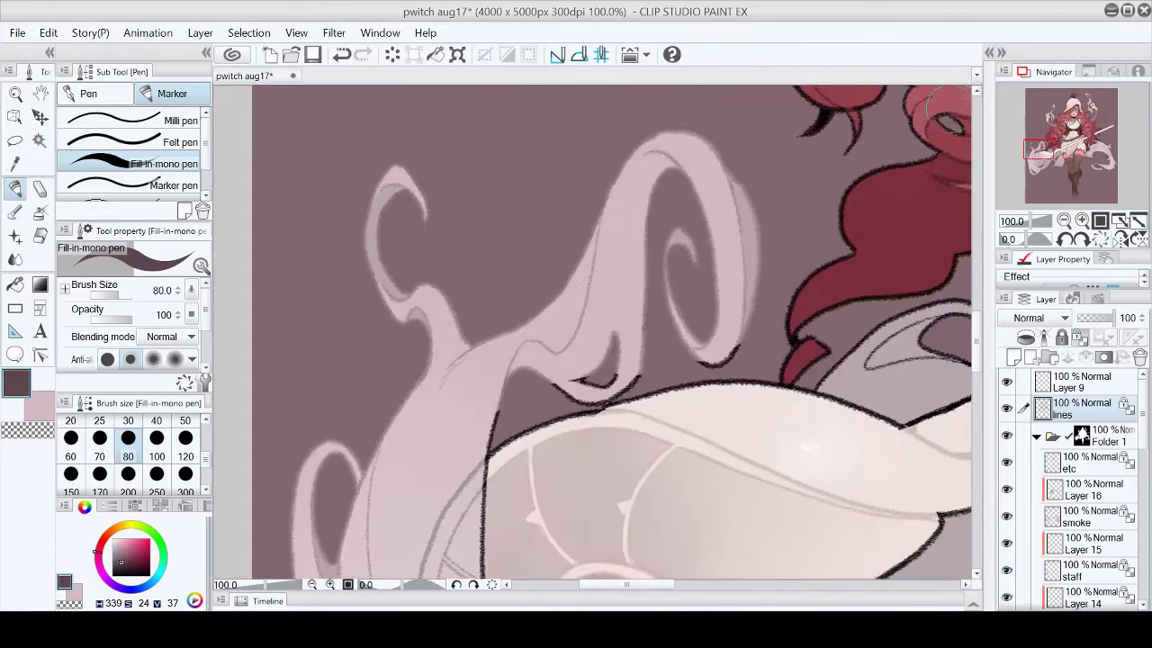
{"action": "mouse_move", "coordinate": [630, 153]}
{"action": "left_mouse_down"}
{"action": "mouse_move", "coordinate": [706, 286]}
{"action": "mouse_move", "coordinate": [387, 225]}
{"action": "mouse_move", "coordinate": [540, 377]}
{"action": "mouse_move", "coordinate": [576, 369]}
{"action": "left_mouse_up"}
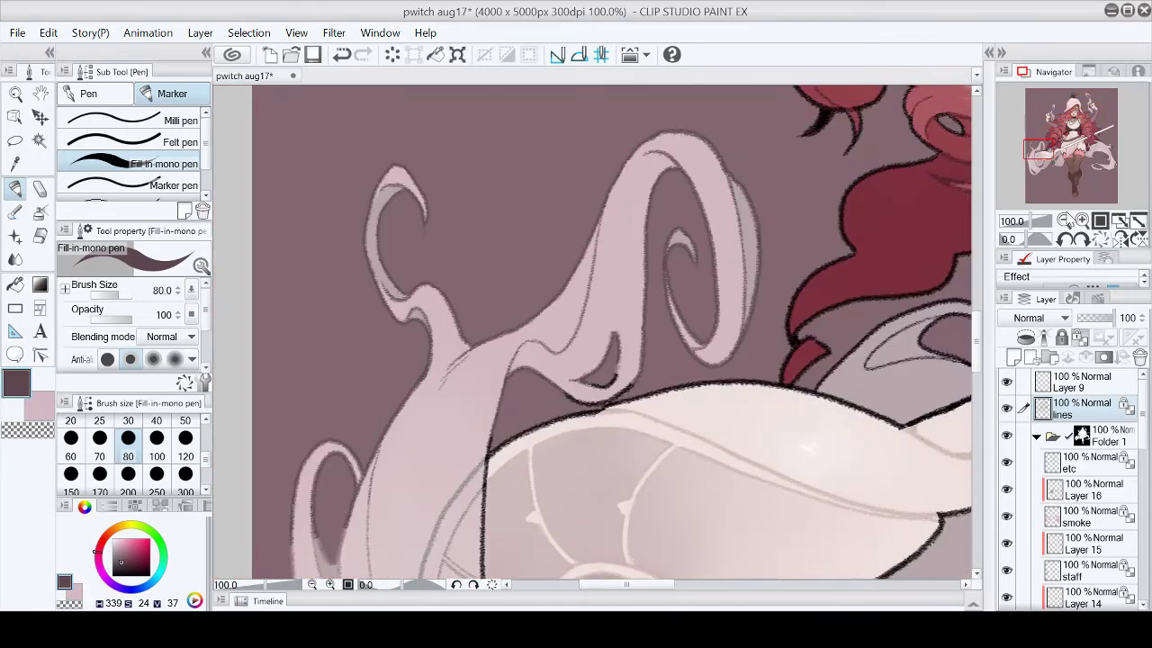
{"action": "scroll", "coordinate": [585, 360], "scroll_direction": "up", "scroll_amount": 1}
Step: Recolor the shell rim and rib lines seen through the smoke, plus the adjacent smoke folds, in dark mauve, undoing stray strokes
{"action": "scroll", "coordinate": [585, 360], "scroll_direction": "down", "scroll_amount": 3}
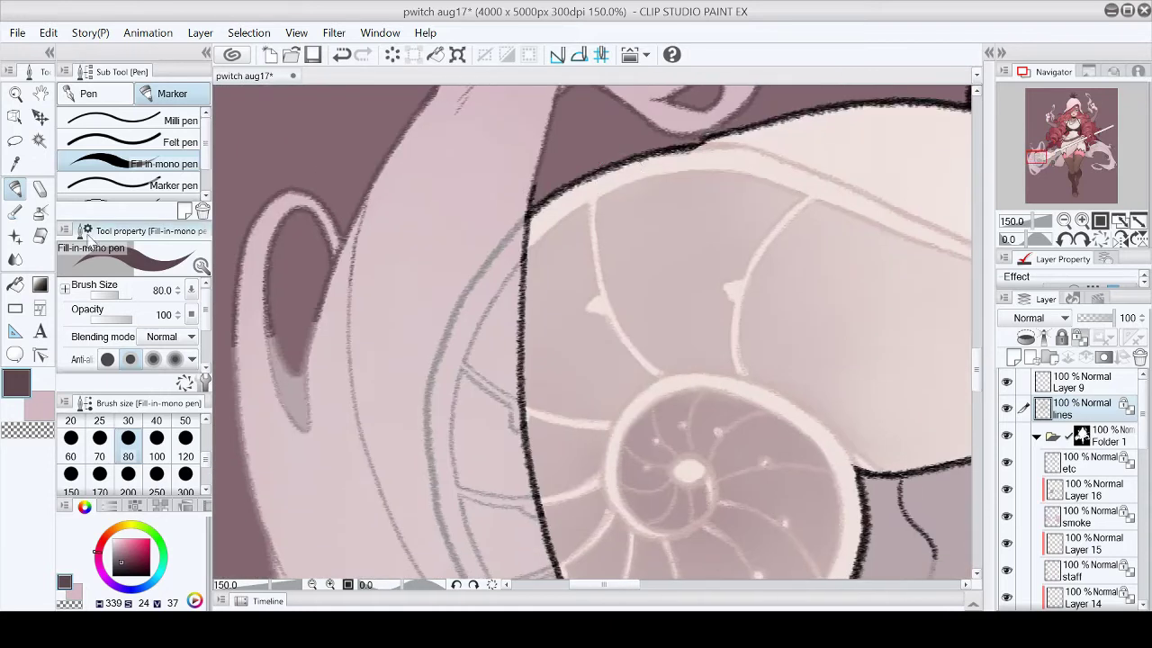
{"action": "key", "text": "p"}
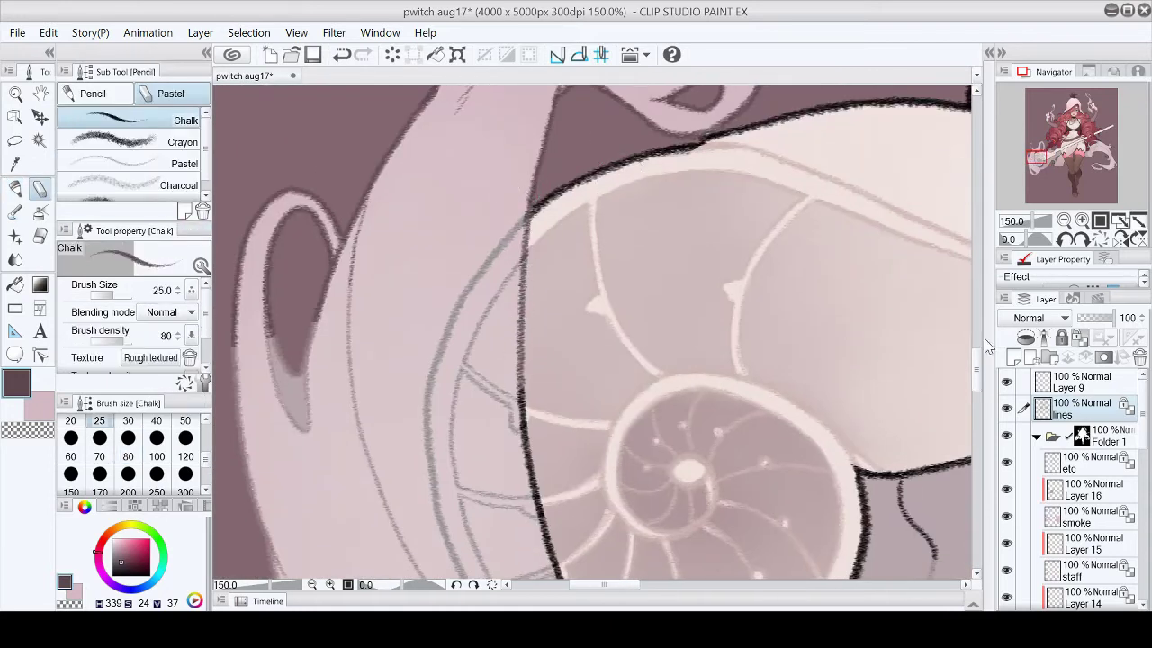
{"action": "scroll", "coordinate": [522, 338], "scroll_direction": "down", "scroll_amount": 1}
{"action": "key", "text": "p"}
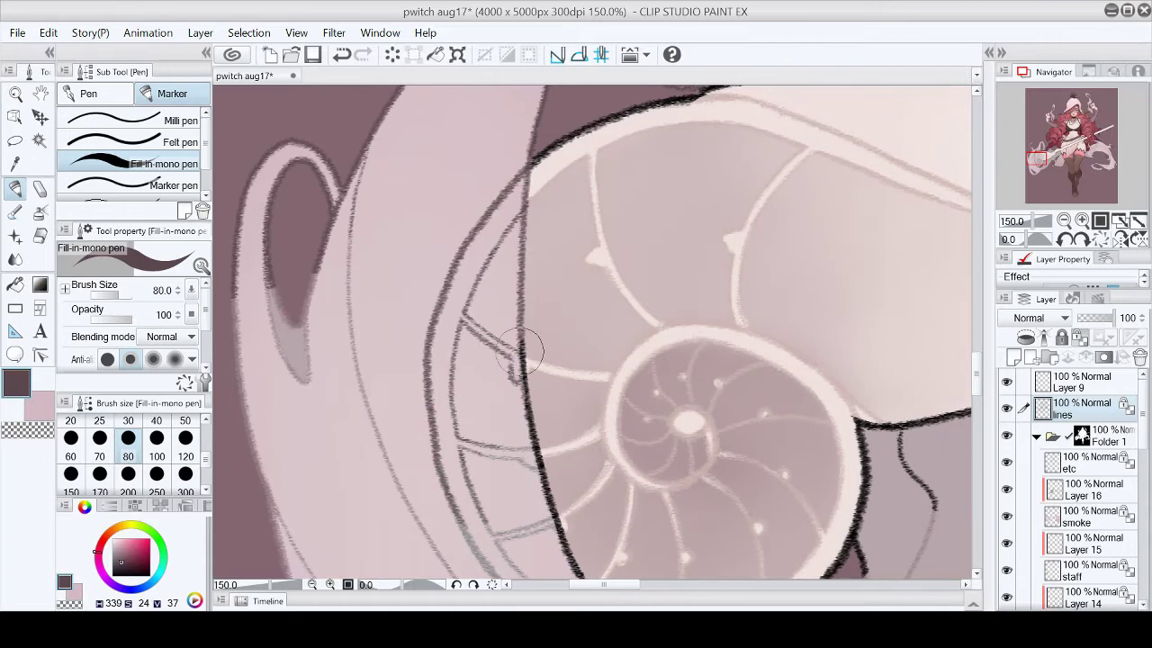
{"action": "key", "text": "ctrl+z"}
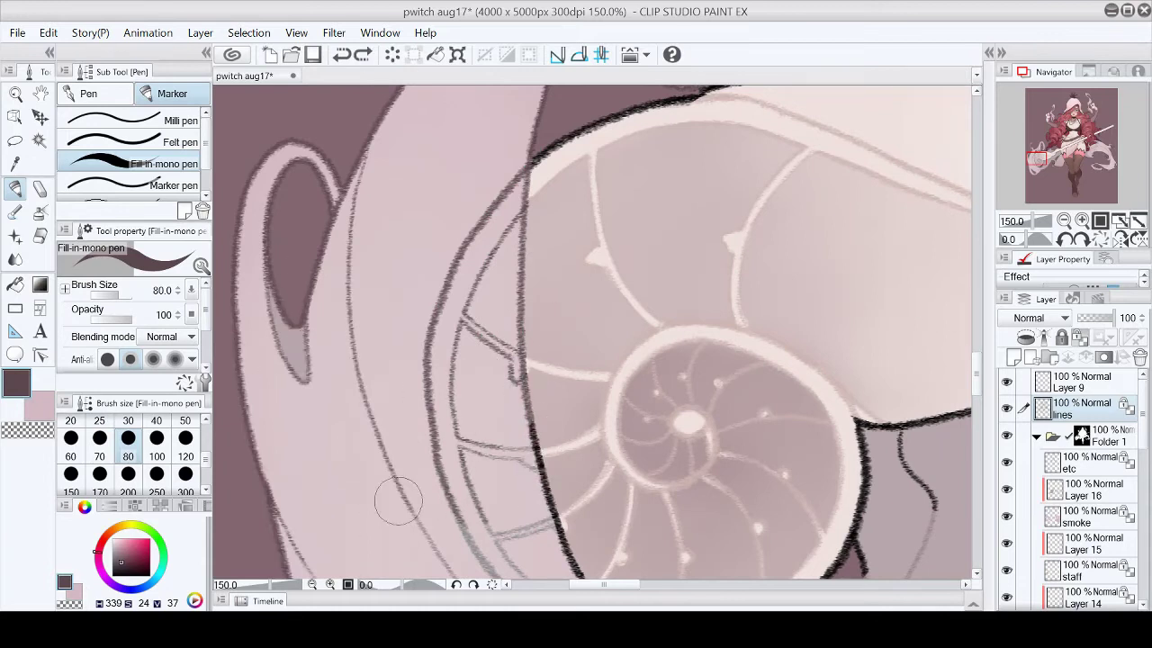
{"action": "scroll", "coordinate": [360, 244], "scroll_direction": "down", "scroll_amount": 4}
{"action": "key", "text": "ctrl+z"}
{"action": "left_click_drag", "start_coordinate": [494, 342], "coordinate": [635, 461]}
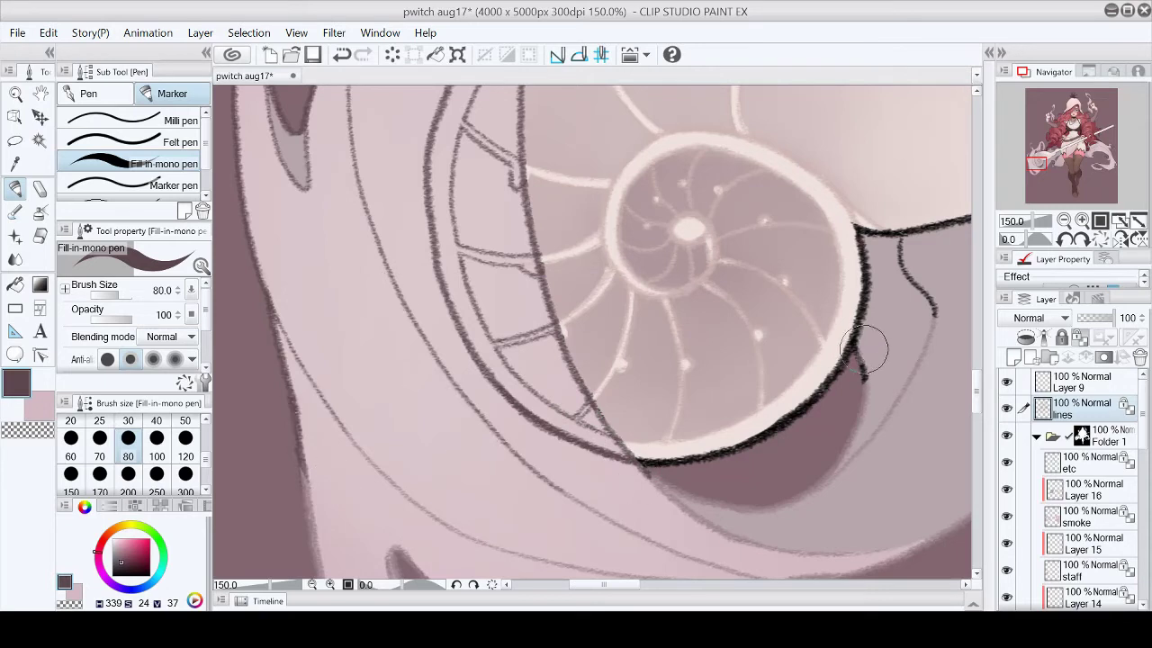
Step: Recolor the smoke trail's lower edge below the shell and the spiral curl beside the skirt in dark mauve at size 80
{"action": "scroll", "coordinate": [764, 514], "scroll_direction": "down", "scroll_amount": 5}
{"action": "mouse_move", "coordinate": [360, 473]}
{"action": "left_mouse_down"}
{"action": "mouse_move", "coordinate": [504, 423]}
{"action": "mouse_move", "coordinate": [360, 224]}
{"action": "mouse_move", "coordinate": [891, 333]}
{"action": "left_mouse_up"}
{"action": "scroll", "coordinate": [700, 544], "scroll_direction": "right", "scroll_amount": 5}
{"action": "scroll", "coordinate": [700, 545], "scroll_direction": "up", "scroll_amount": 5}
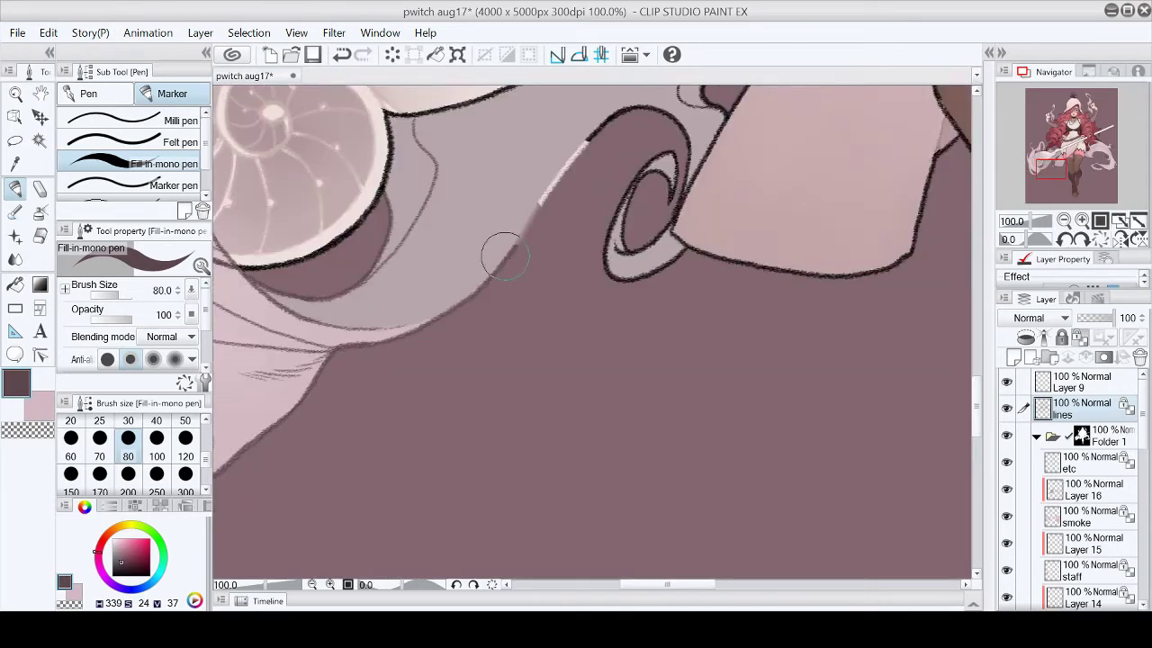
{"action": "scroll", "coordinate": [728, 141], "scroll_direction": "up", "scroll_amount": 5}
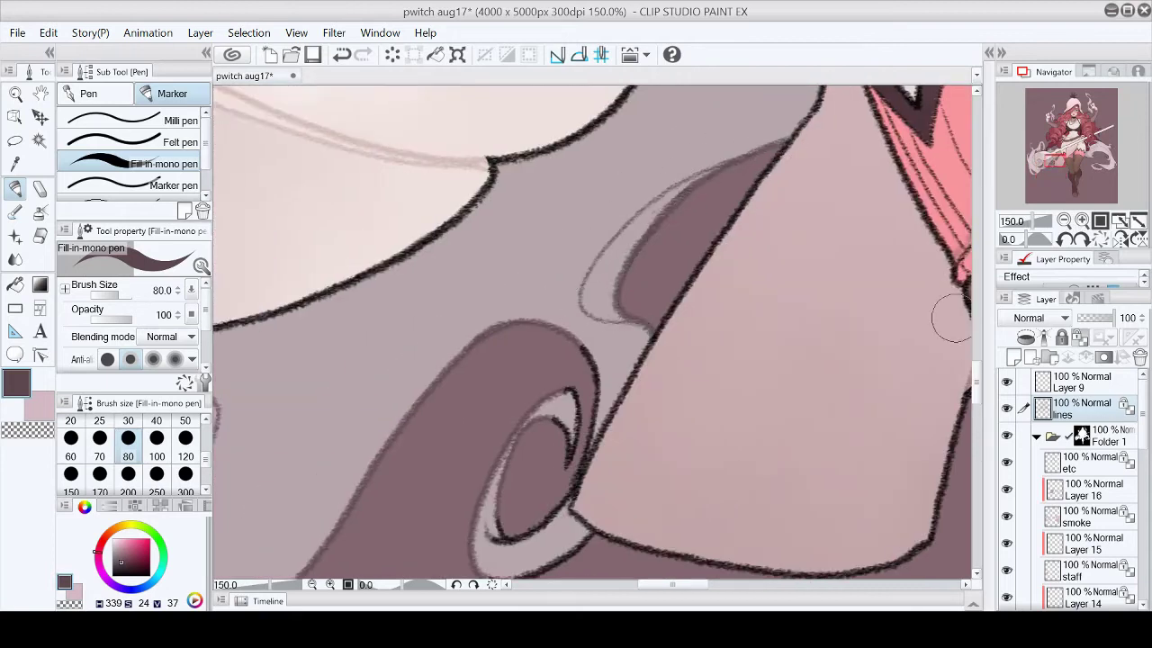
{"action": "scroll", "coordinate": [594, 324], "scroll_direction": "down", "scroll_amount": 1}
{"action": "mouse_move", "coordinate": [589, 342]}
{"action": "left_mouse_down"}
{"action": "mouse_move", "coordinate": [500, 473]}
{"action": "mouse_move", "coordinate": [611, 450]}
{"action": "left_mouse_up"}
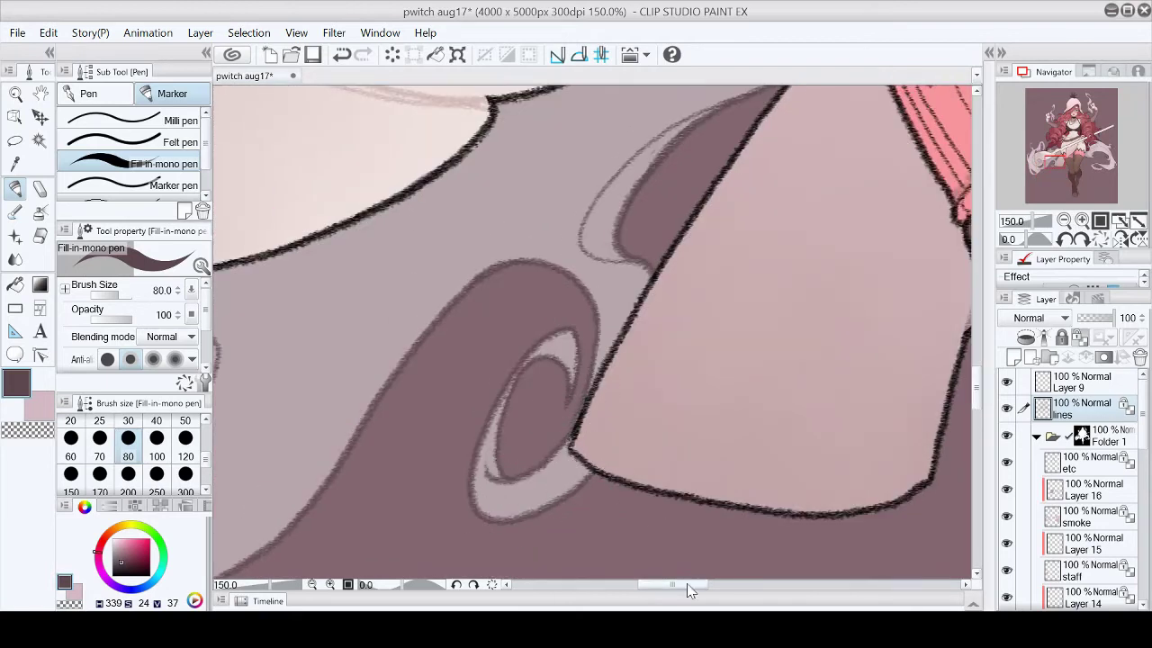
Step: Recolor the broad outlines of the smoke trail on the far side of the legs in dark mauve at size 300
{"action": "scroll", "coordinate": [684, 270], "scroll_direction": "down", "scroll_amount": 4}
{"action": "key", "text": "bracketright"}
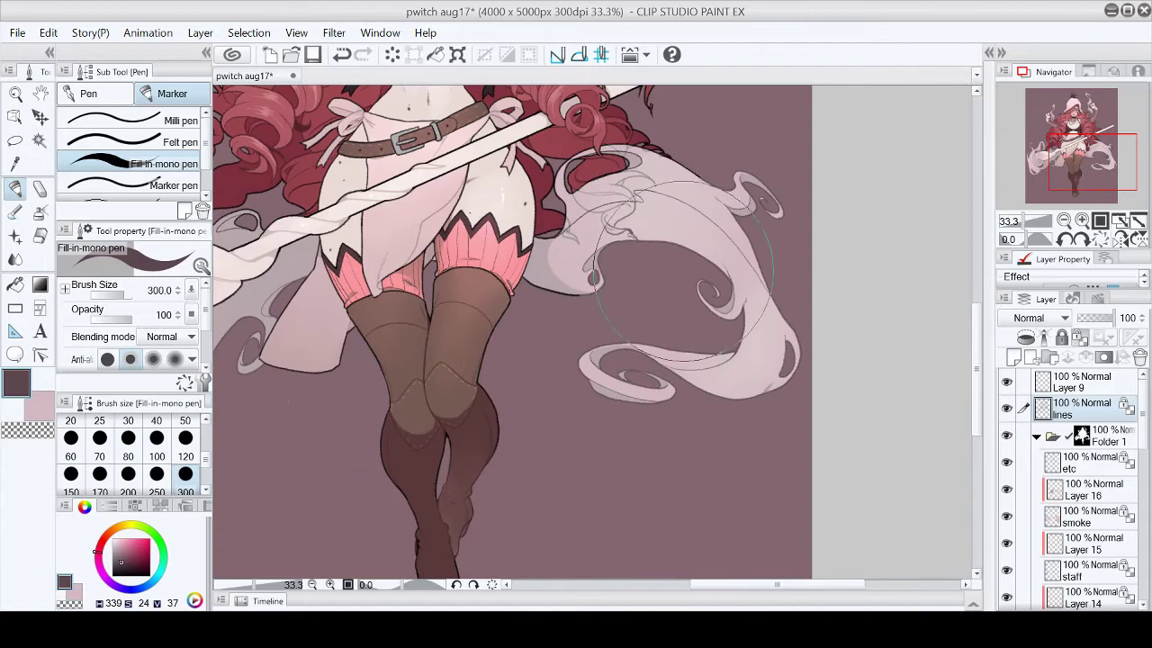
{"action": "scroll", "coordinate": [603, 240], "scroll_direction": "up", "scroll_amount": 3}
Step: Recolor the smoke lines beside the hip and around the opening showing the red hair in dark mauve at size 50
{"action": "left_click", "coordinate": [186, 437]}
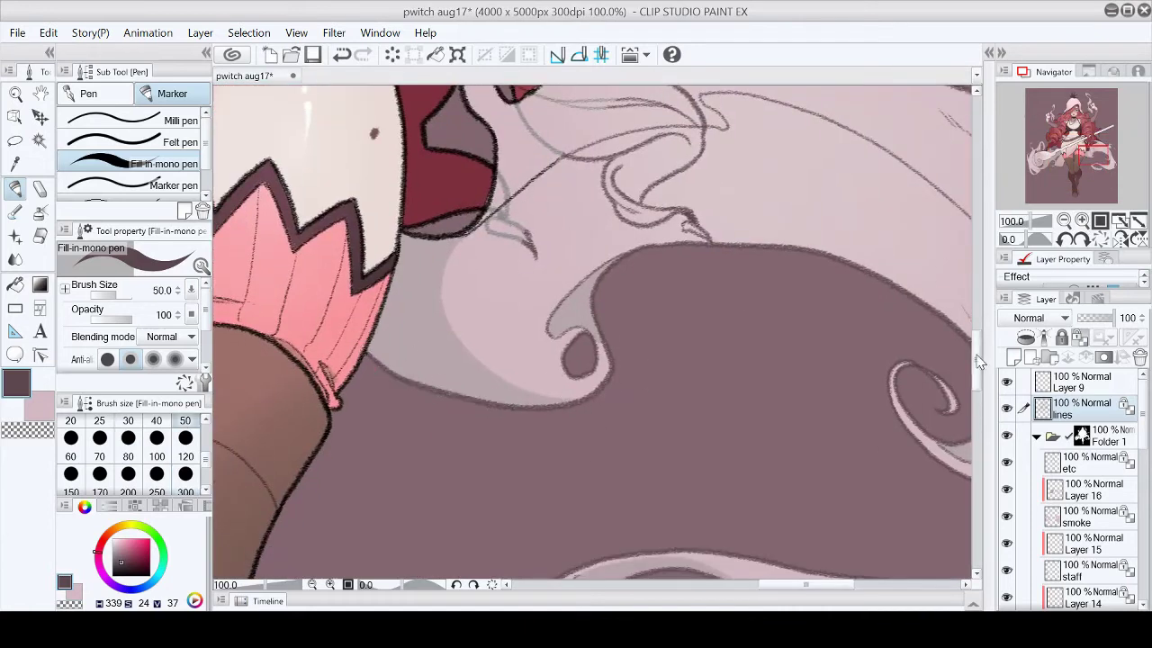
{"action": "scroll", "coordinate": [594, 332], "scroll_direction": "up", "scroll_amount": 1}
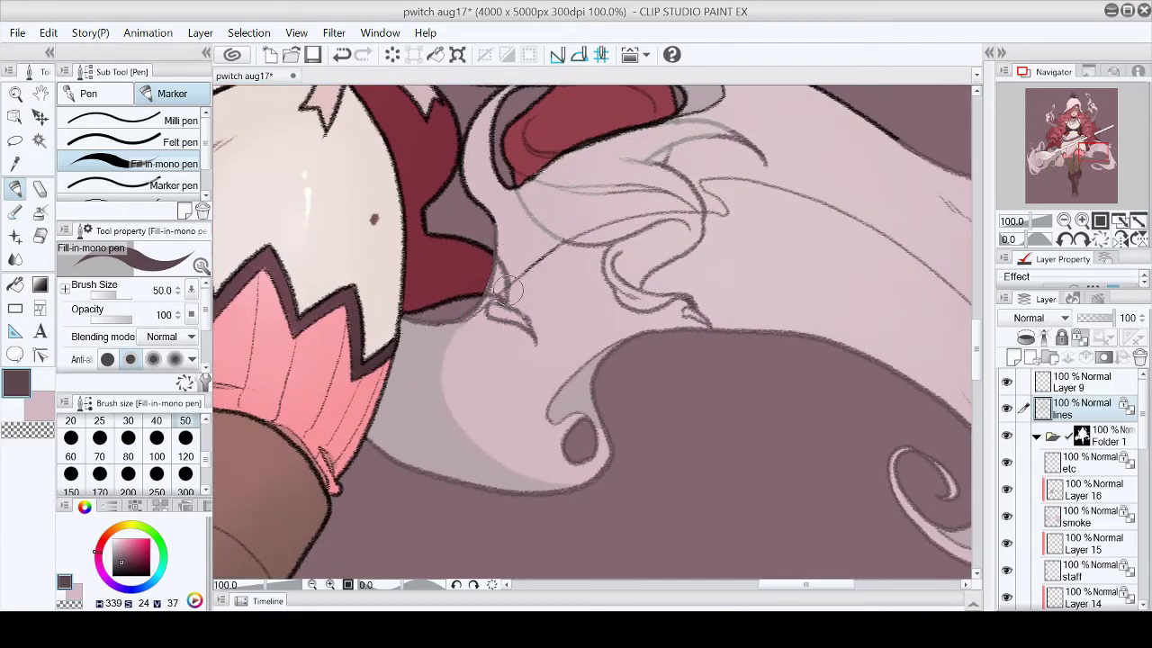
{"action": "scroll", "coordinate": [477, 243], "scroll_direction": "up", "scroll_amount": 2}
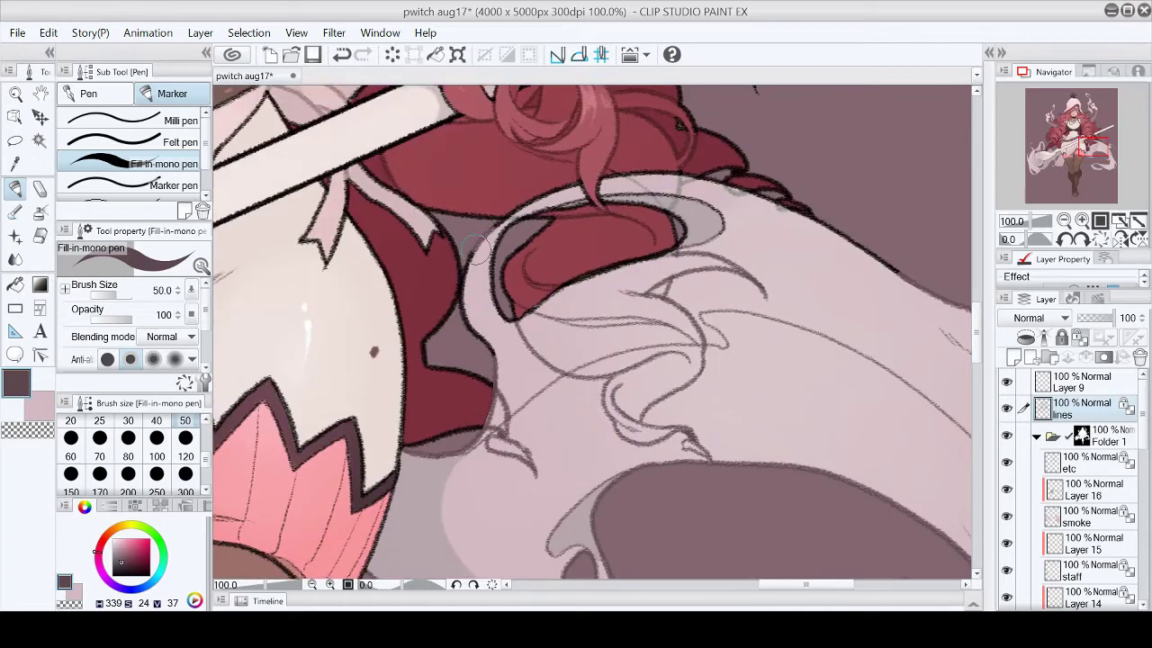
{"action": "left_click_drag", "start_coordinate": [501, 227], "coordinate": [522, 321]}
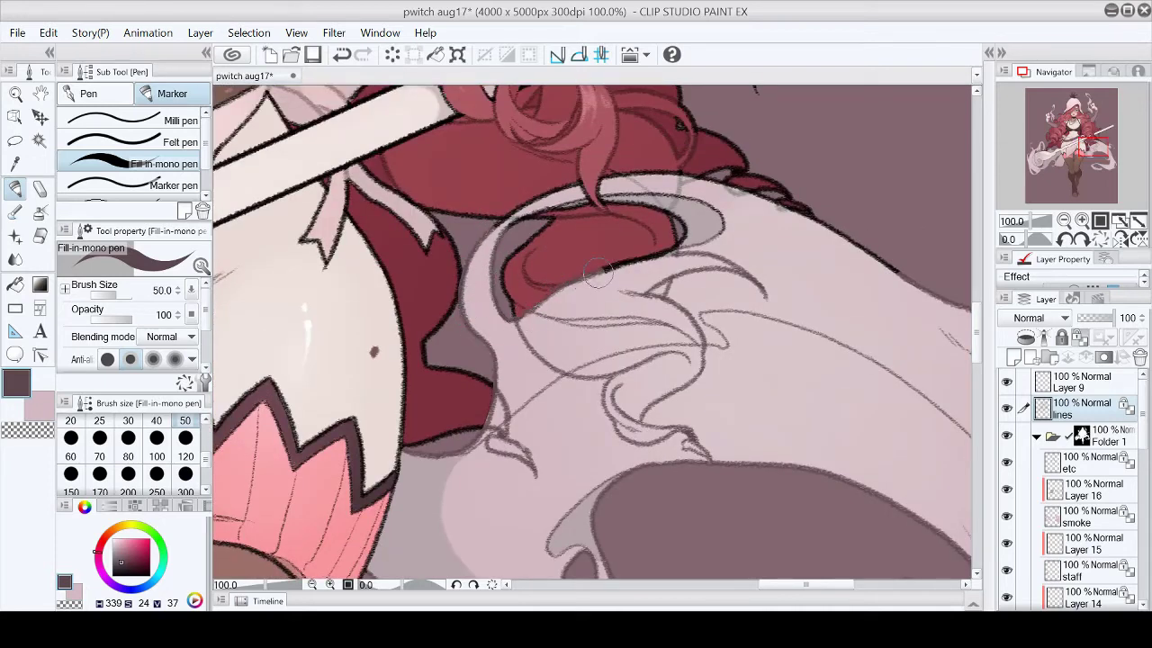
{"action": "scroll", "coordinate": [573, 185], "scroll_direction": "up", "scroll_amount": 1}
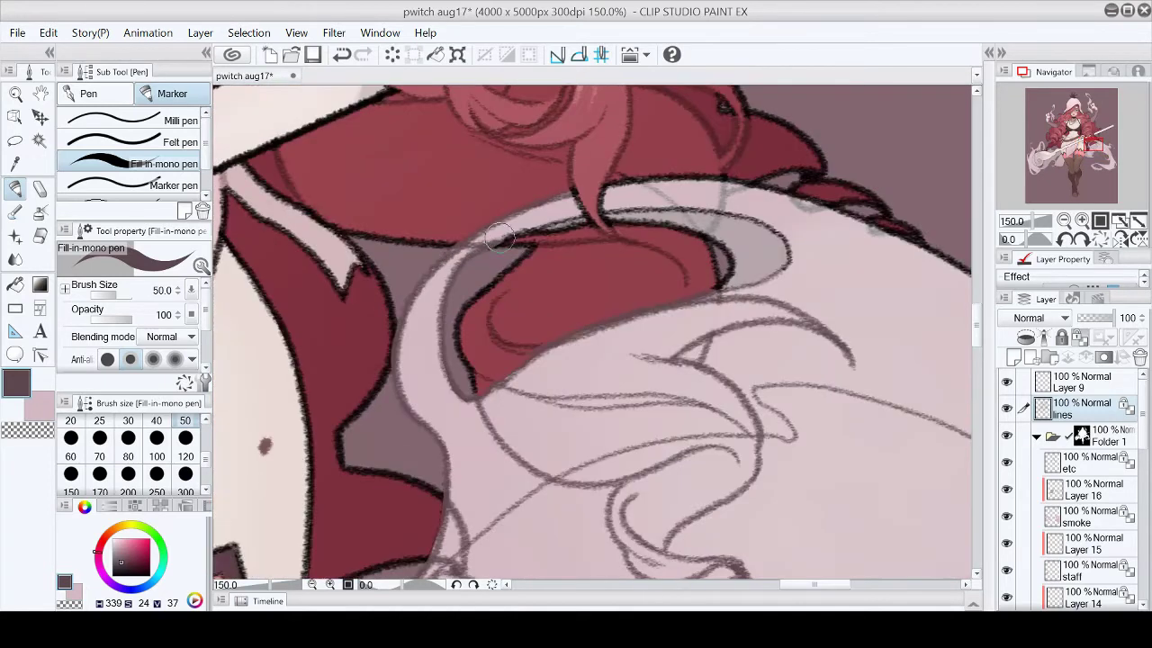
Step: Recolor the smoke trail's upper edge and inner loop where it overlaps the red hair in dark mauve at size 50
{"action": "left_click_drag", "start_coordinate": [499, 237], "coordinate": [519, 229]}
{"action": "key", "text": "minus"}
{"action": "key", "text": "minus"}
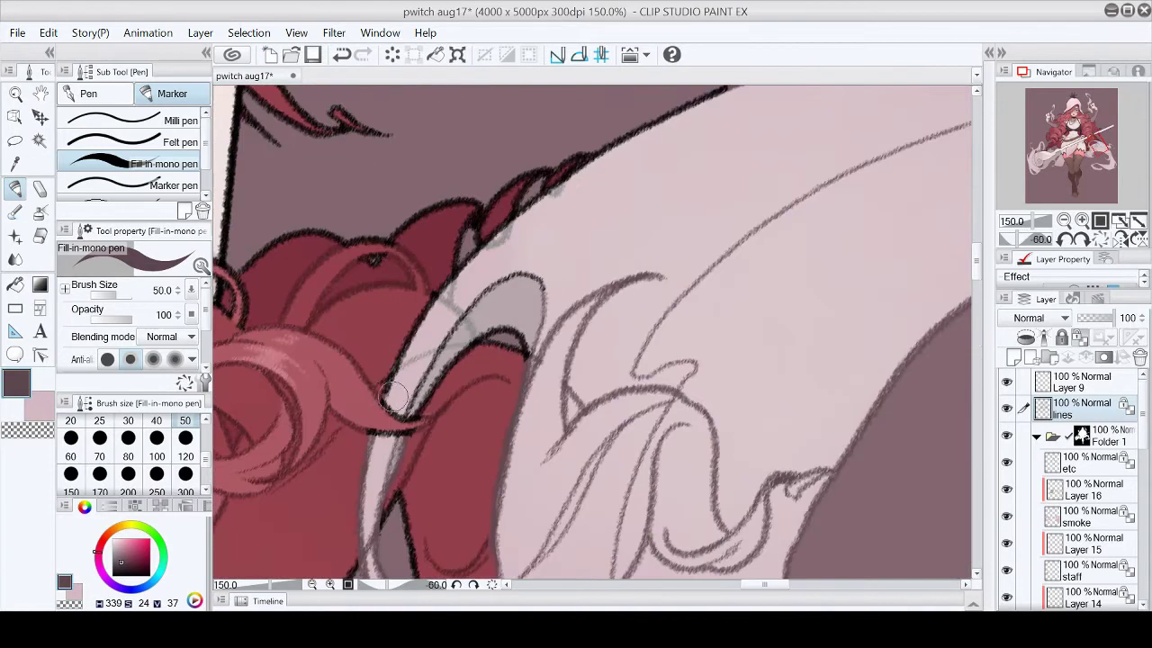
{"action": "mouse_move", "coordinate": [390, 383]}
{"action": "left_mouse_down"}
{"action": "mouse_move", "coordinate": [436, 288]}
{"action": "mouse_move", "coordinate": [495, 232]}
{"action": "mouse_move", "coordinate": [675, 109]}
{"action": "left_mouse_up"}
{"action": "left_click_drag", "start_coordinate": [425, 340], "coordinate": [410, 409]}
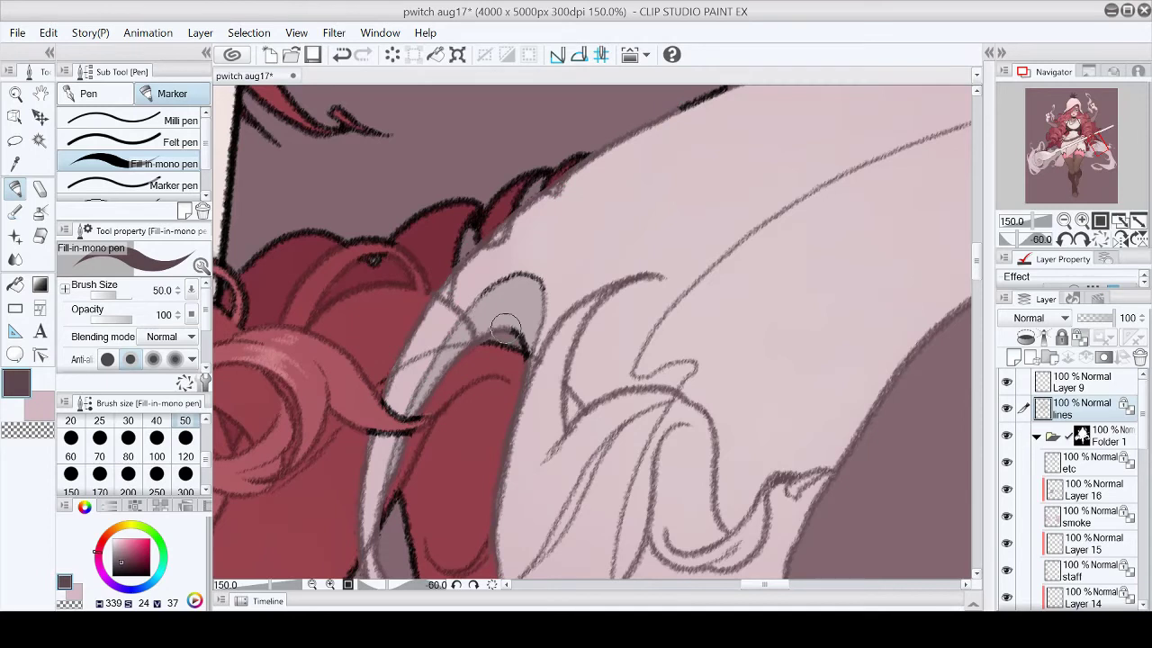
{"action": "key", "text": "asciicircum"}
{"action": "key", "text": "asciicircum"}
{"action": "key", "text": "ctrl+0"}
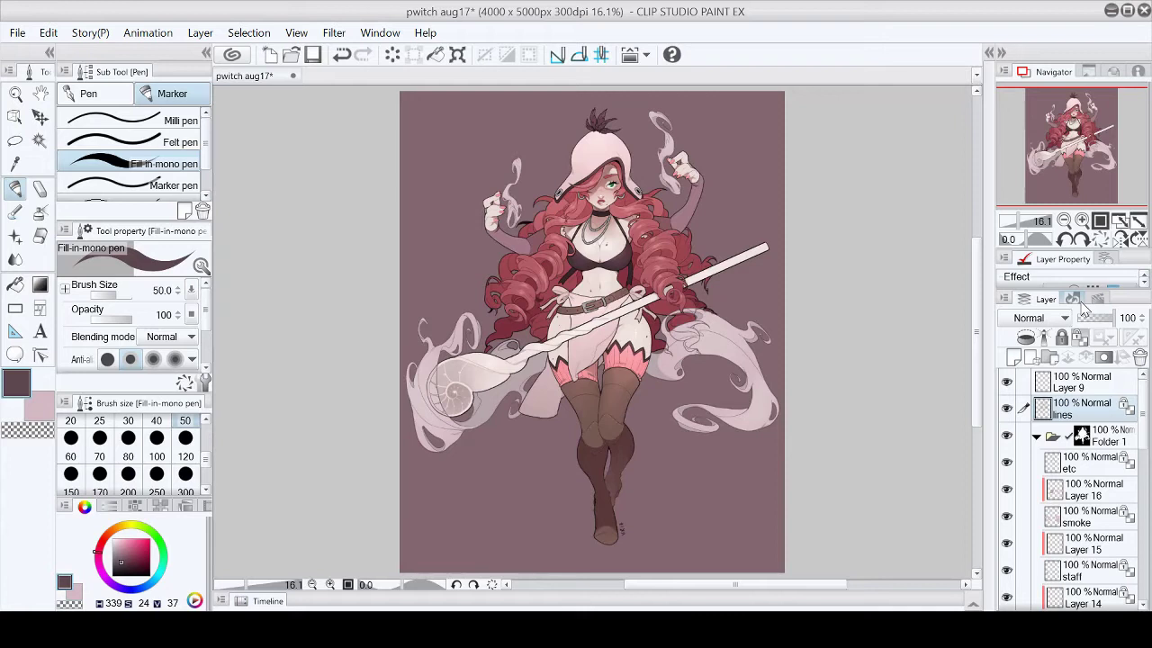
Step: Unlock the lines layer's transparent pixels and erase the shell rib ends touching the smoke edge with transparent Chalk at size 25
{"action": "scroll", "coordinate": [437, 384], "scroll_direction": "up", "scroll_amount": 10}
{"action": "key", "text": "p"}
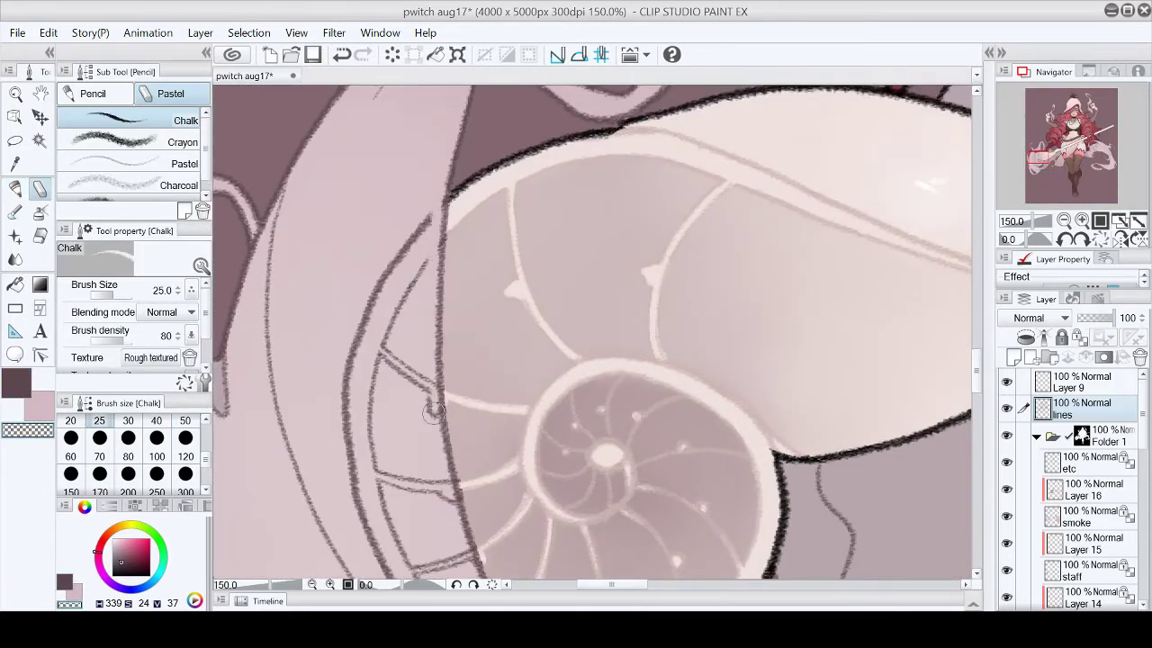
{"action": "left_click_drag", "start_coordinate": [432, 423], "coordinate": [452, 162]}
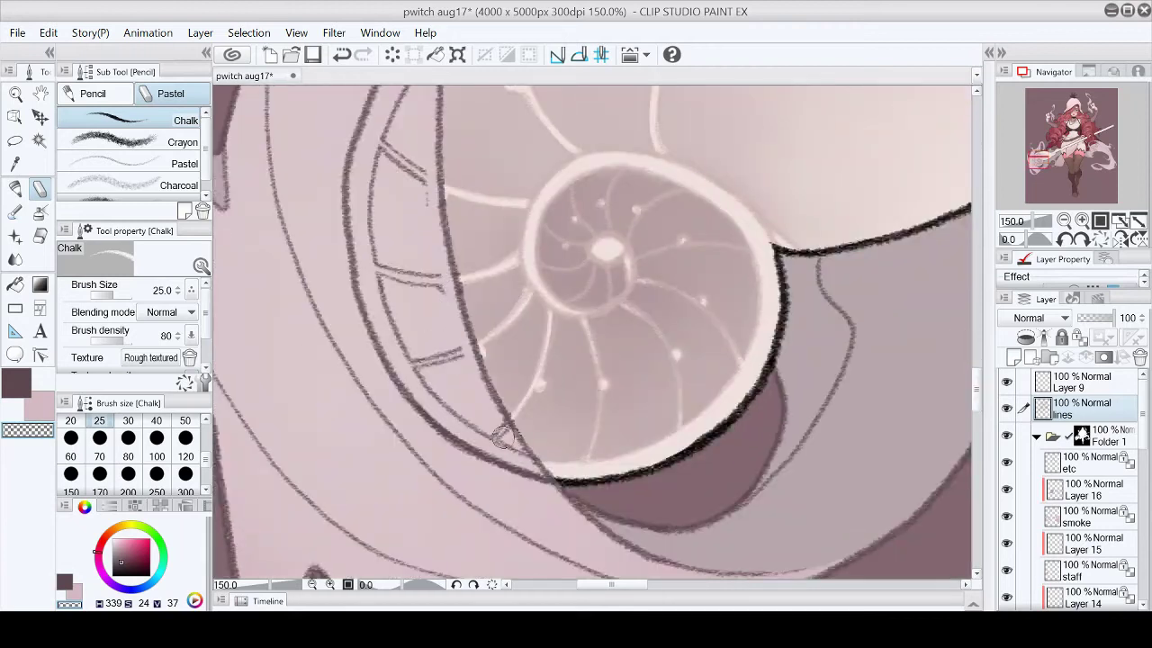
{"action": "scroll", "coordinate": [467, 362], "scroll_direction": "down", "scroll_amount": 10}
Step: Erase the hair line segments crossing the smoke trail's upper edge beside the hip with the Chalk eraser at size 25
{"action": "scroll", "coordinate": [467, 362], "scroll_direction": "up", "scroll_amount": 10}
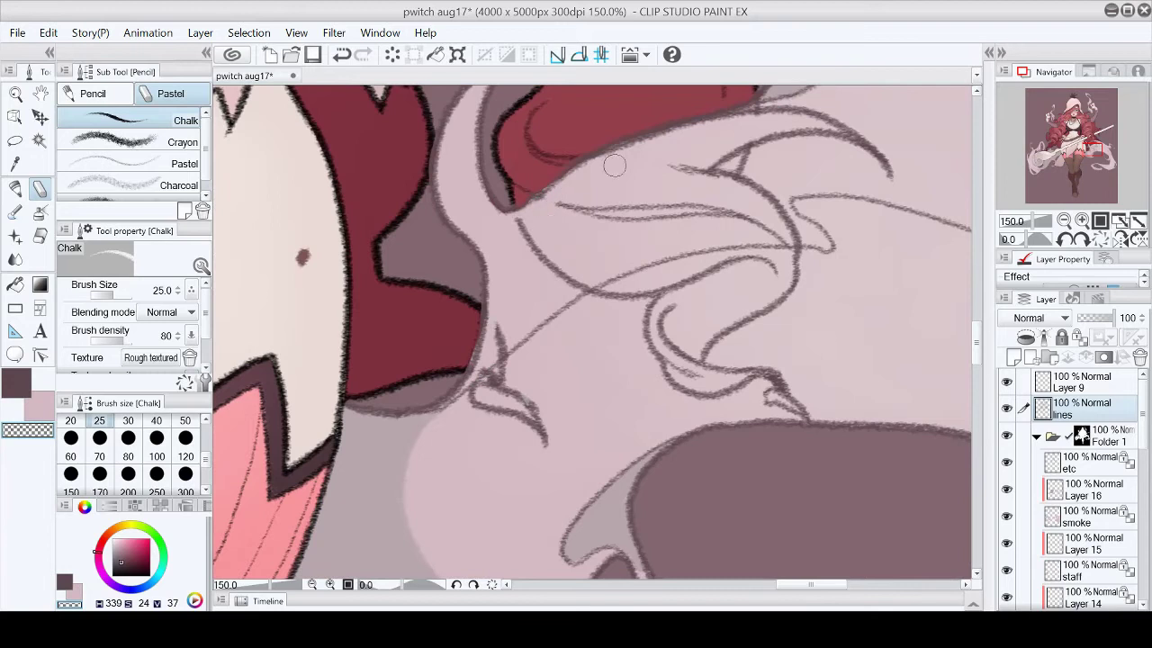
{"action": "left_click_drag", "start_coordinate": [618, 147], "coordinate": [617, 223]}
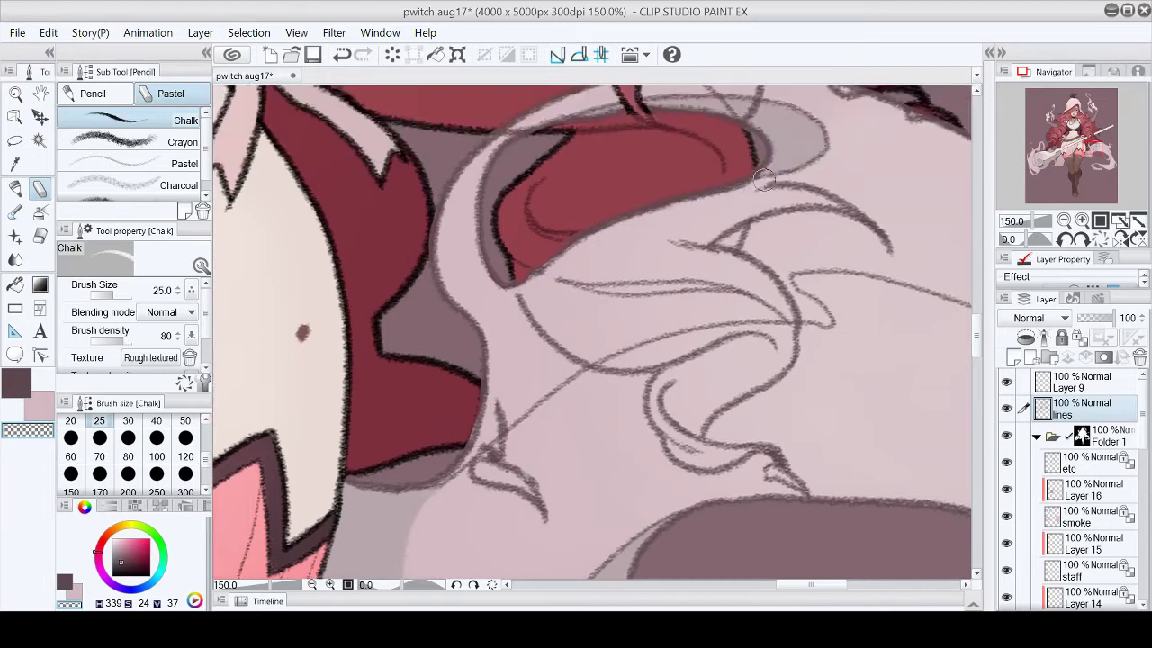
{"action": "key", "text": "minus"}
{"action": "key", "text": "minus"}
{"action": "key", "text": "minus"}
{"action": "key", "text": "minus"}
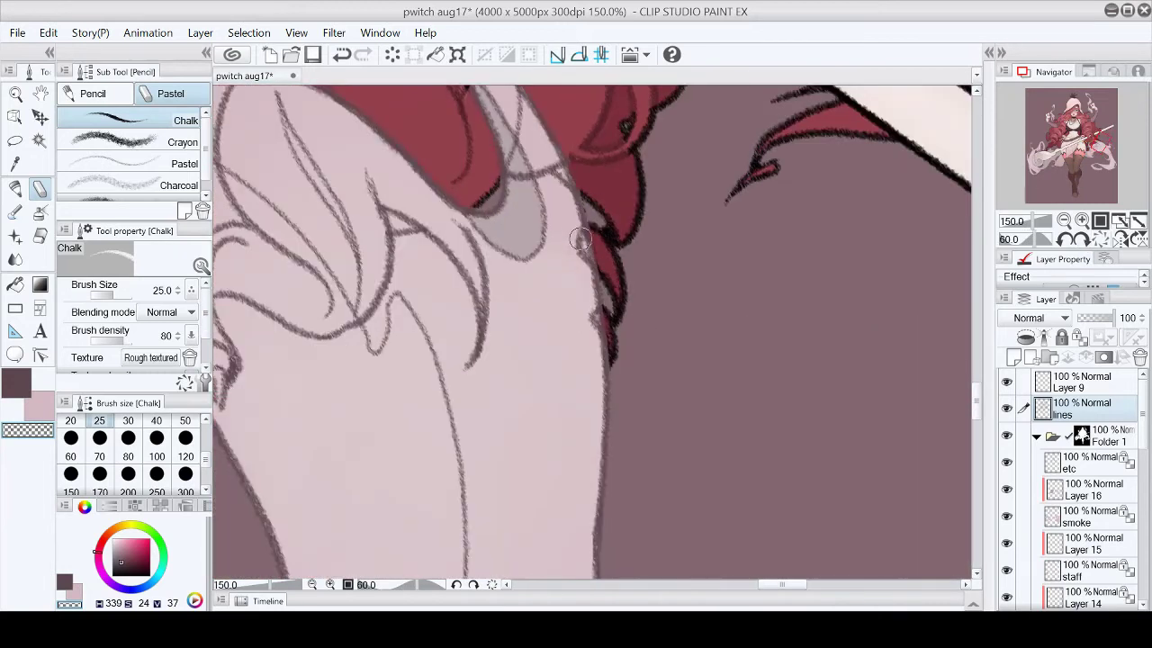
{"action": "scroll", "coordinate": [520, 279], "scroll_direction": "up", "scroll_amount": 2}
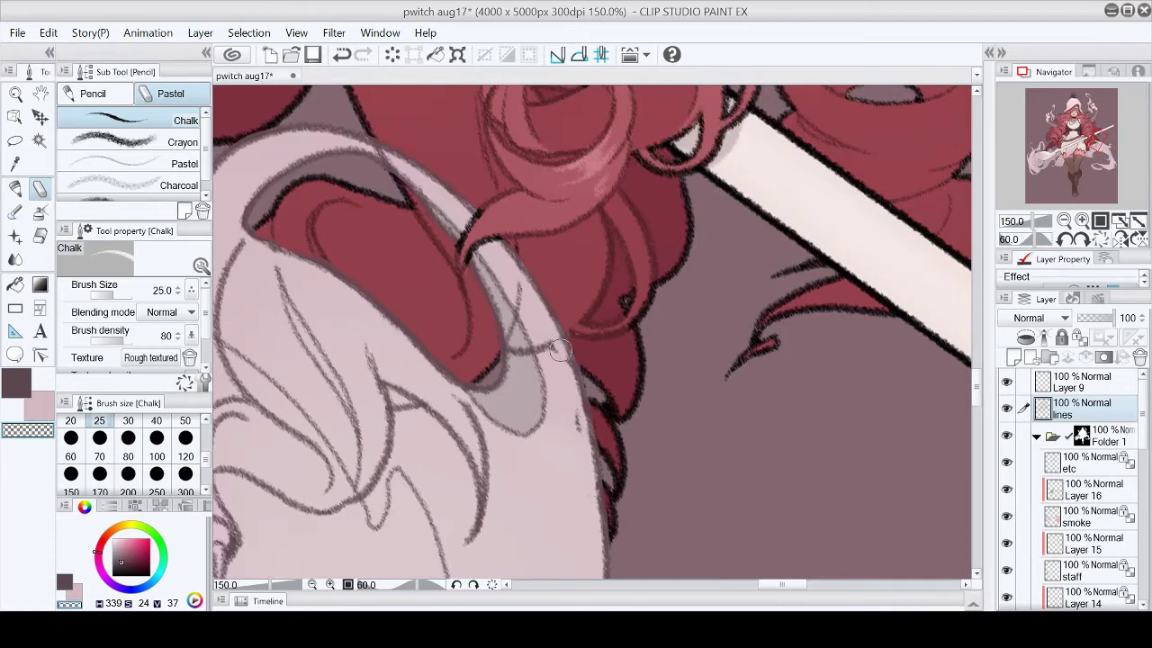
{"action": "left_click", "coordinate": [1100, 238]}
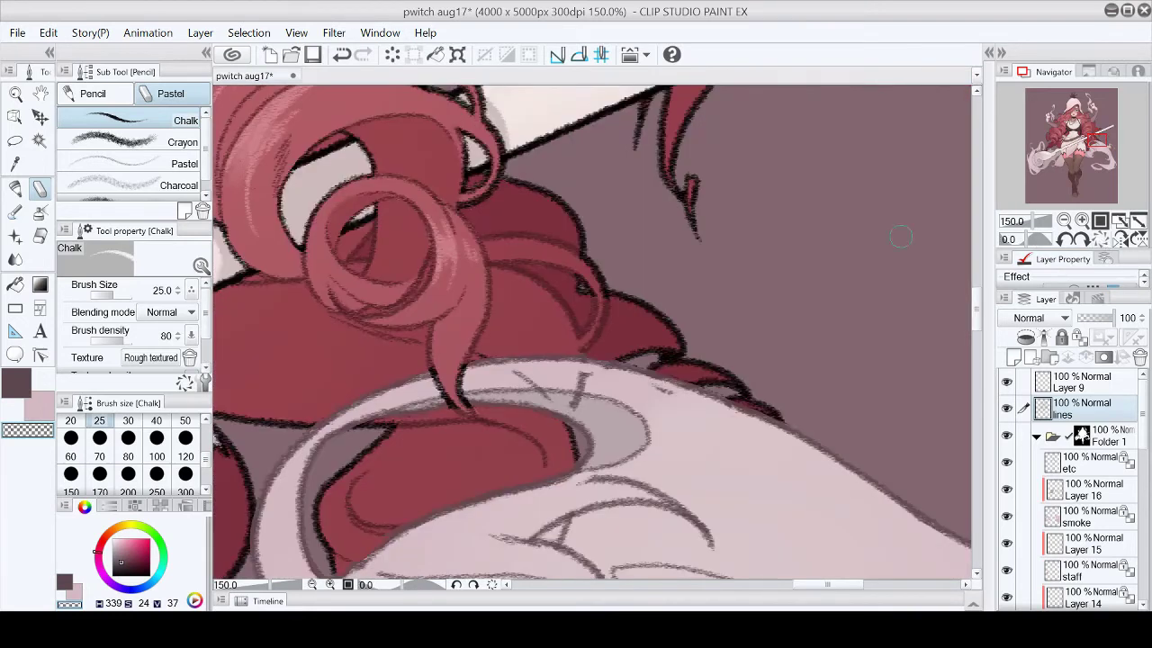
{"action": "left_click", "coordinate": [1119, 222]}
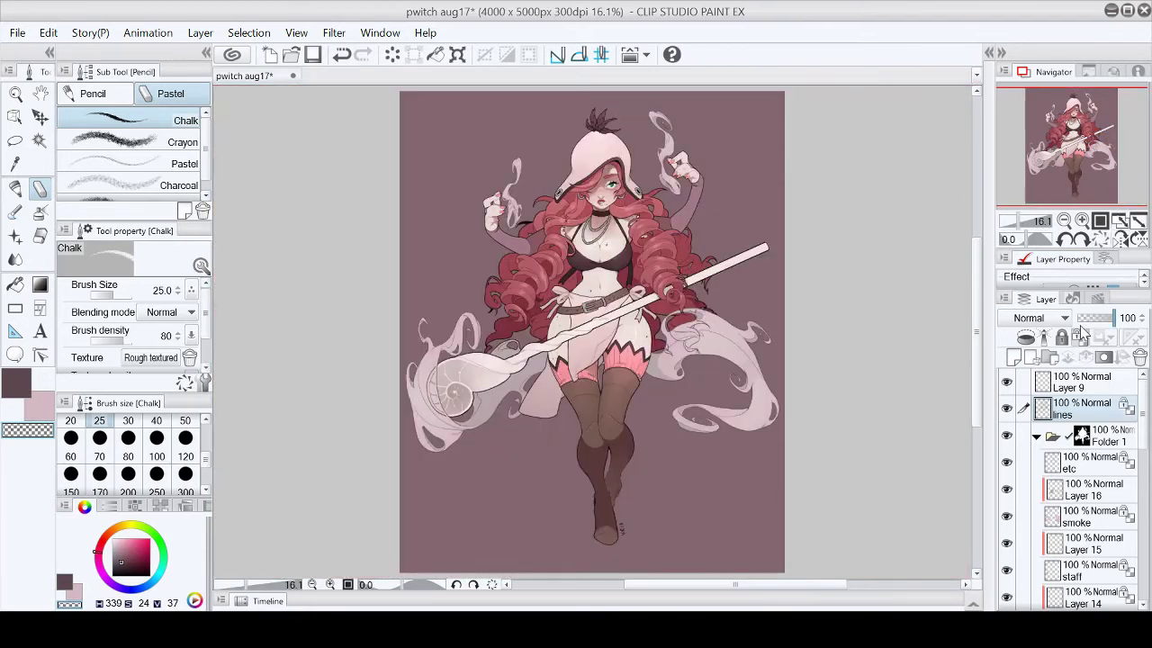
Step: Recolor the shell band and rib lines seen through the smoke in light mauve with the Fill-in mono pen at size 50
{"action": "scroll", "coordinate": [420, 417], "scroll_direction": "up", "scroll_amount": 8}
{"action": "key", "text": "p"}
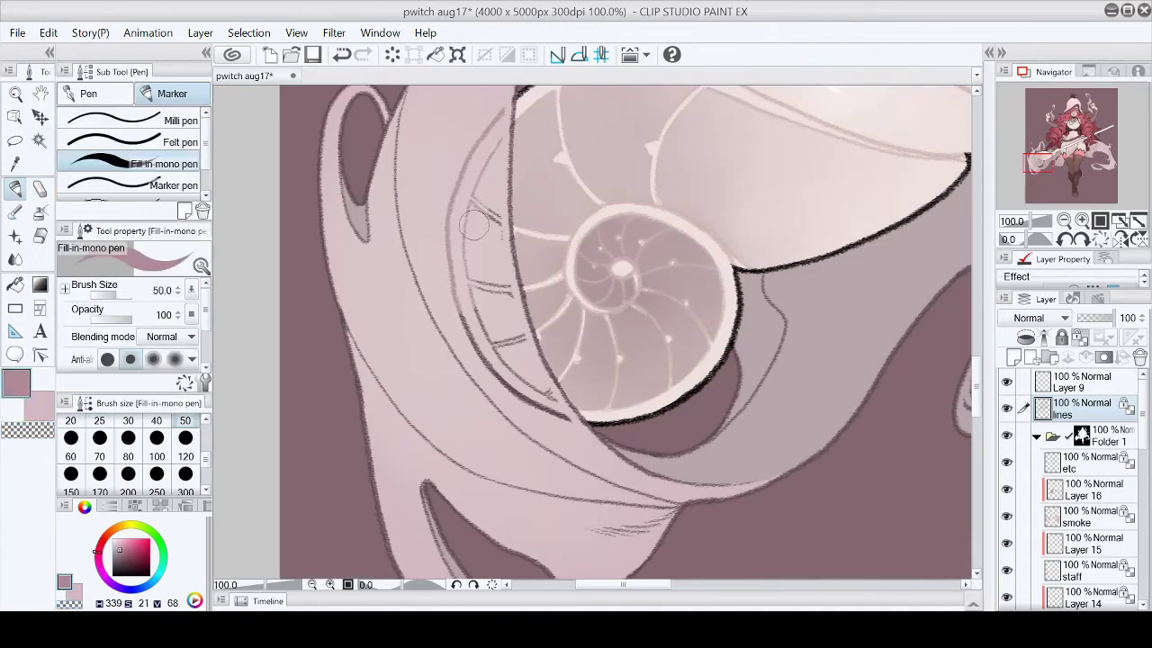
{"action": "left_click", "coordinate": [1119, 222]}
{"action": "left_click", "coordinate": [1099, 221]}
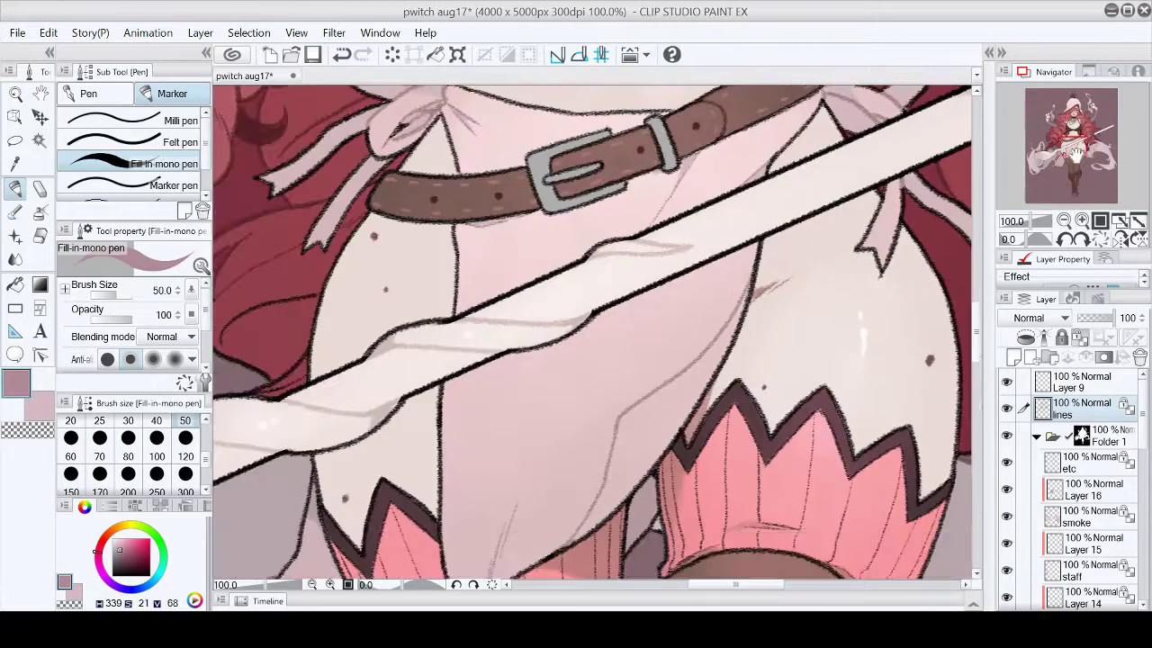
Step: Recolor the inner swirl lines of the smoke beside the hip in light mauve at size 50, and save the file
{"action": "scroll", "coordinate": [659, 239], "scroll_direction": "up", "scroll_amount": 2}
{"action": "mouse_move", "coordinate": [655, 266]}
{"action": "left_mouse_down"}
{"action": "mouse_move", "coordinate": [671, 310]}
{"action": "mouse_move", "coordinate": [707, 351]}
{"action": "left_mouse_up"}
{"action": "scroll", "coordinate": [707, 350], "scroll_direction": "right", "scroll_amount": 3}
{"action": "mouse_move", "coordinate": [540, 207]}
{"action": "left_mouse_down"}
{"action": "mouse_move", "coordinate": [751, 160]}
{"action": "mouse_move", "coordinate": [669, 238]}
{"action": "mouse_move", "coordinate": [638, 299]}
{"action": "mouse_move", "coordinate": [765, 315]}
{"action": "left_mouse_up"}
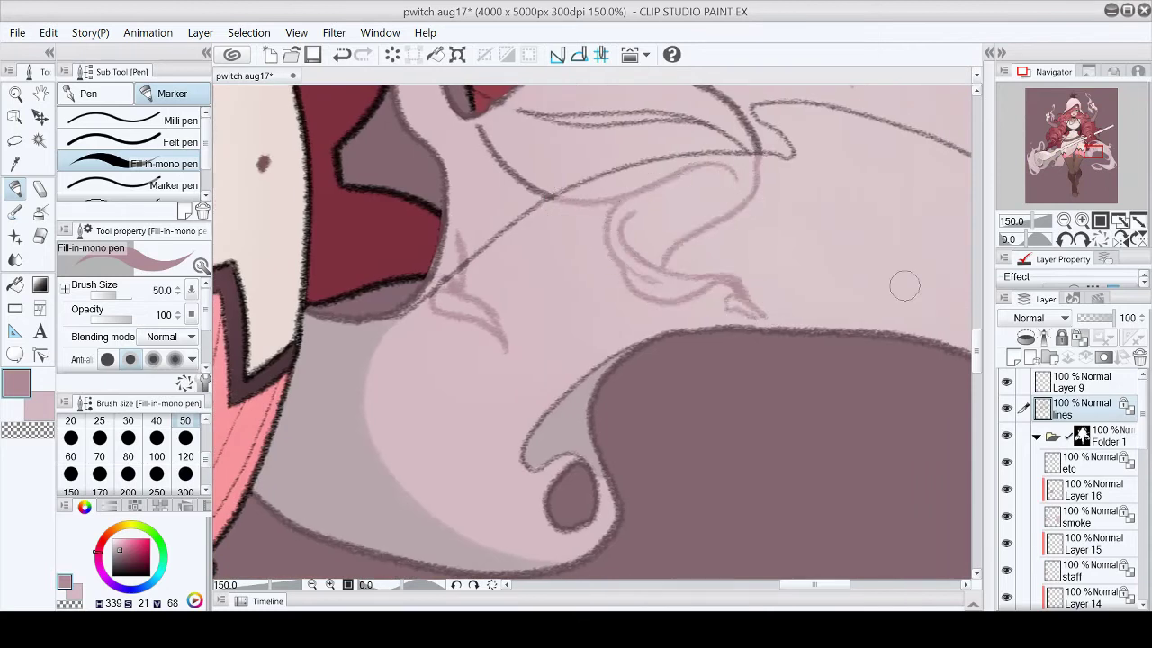
{"action": "key", "text": "minus"}
{"action": "key", "text": "minus"}
{"action": "mouse_move", "coordinate": [673, 148]}
{"action": "left_mouse_down"}
{"action": "mouse_move", "coordinate": [567, 249]}
{"action": "mouse_move", "coordinate": [720, 246]}
{"action": "left_mouse_up"}
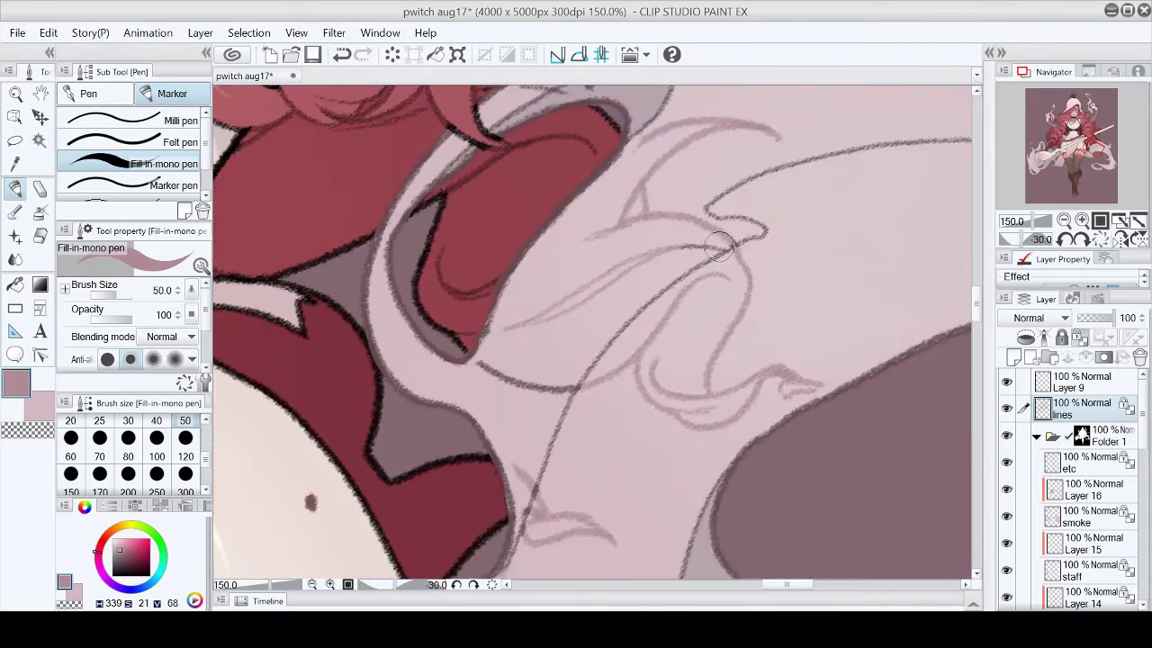
{"action": "left_click_drag", "start_coordinate": [478, 363], "coordinate": [576, 387]}
{"action": "scroll", "coordinate": [927, 225], "scroll_direction": "up", "scroll_amount": 5}
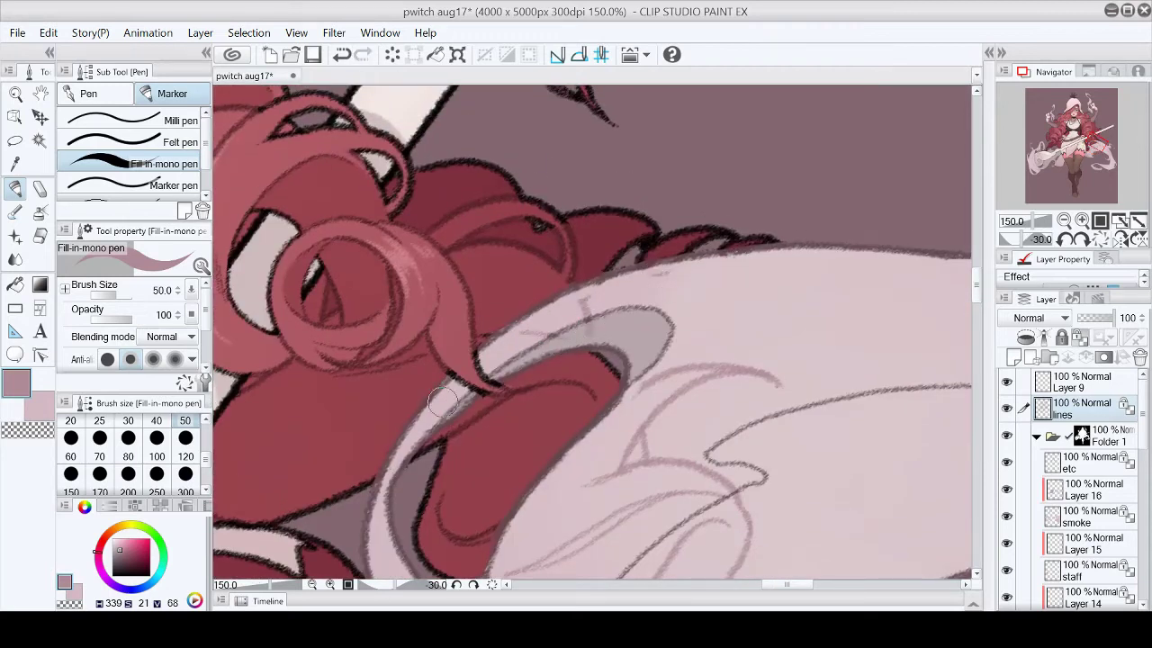
{"action": "left_click", "coordinate": [1120, 219]}
{"action": "left_click", "coordinate": [314, 51]}
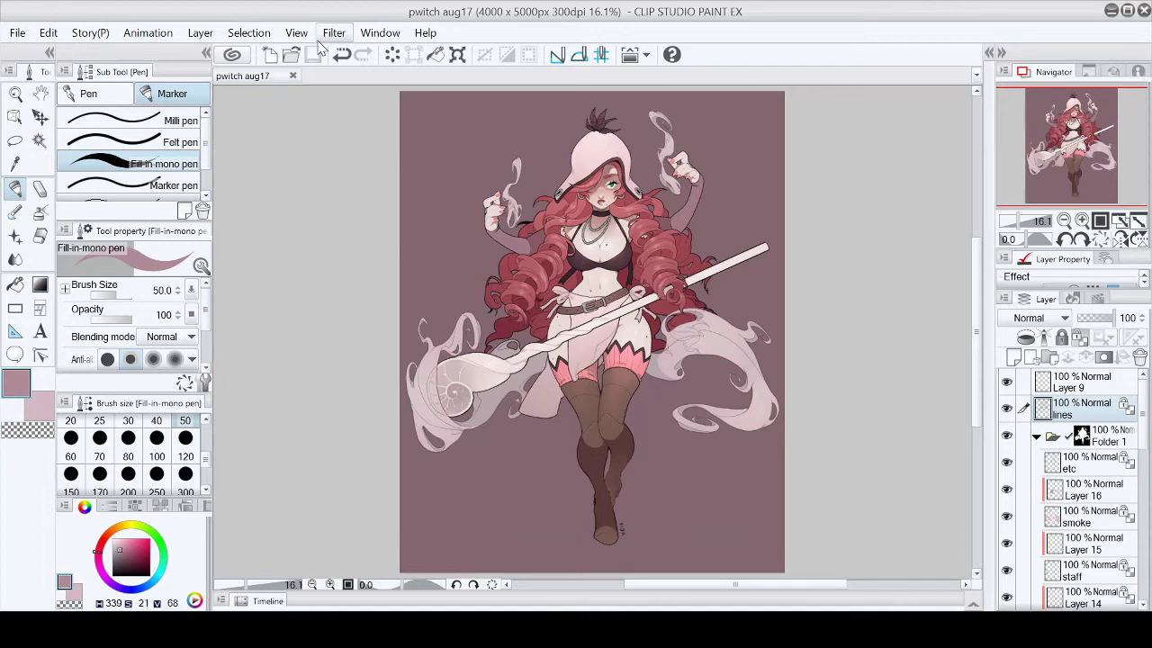
Step: Add a new clipped layer directly above the top & bottom layer for shading the front cloth
{"action": "scroll", "coordinate": [1071, 486], "scroll_direction": "down", "scroll_amount": 5}
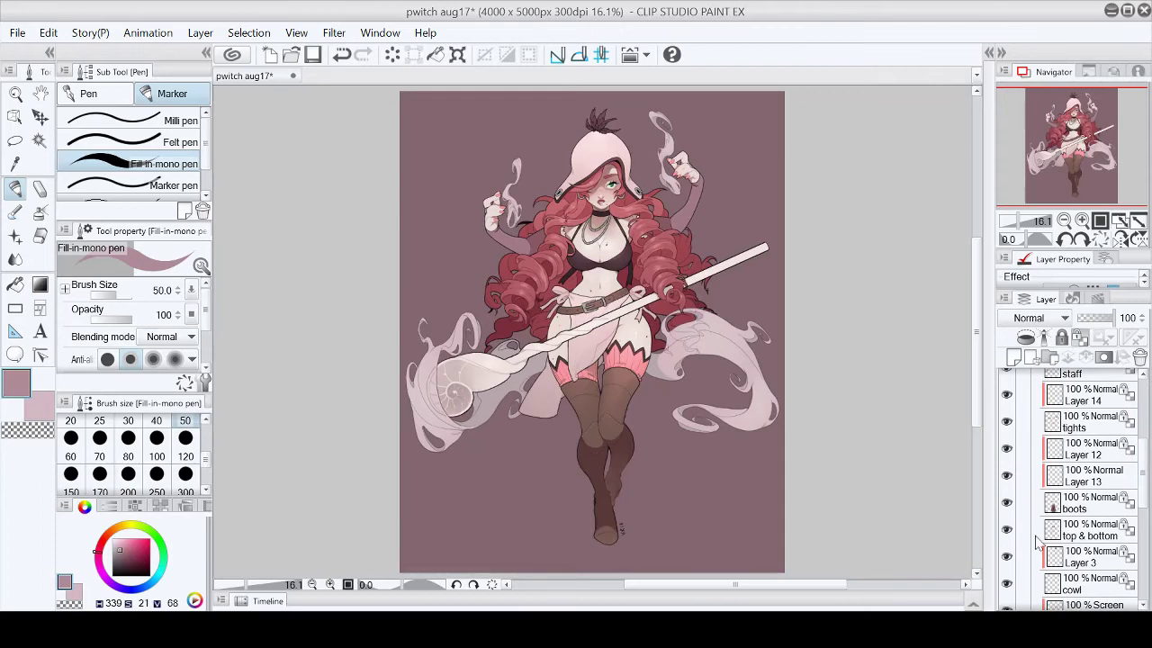
{"action": "left_click", "coordinate": [1038, 540]}
{"action": "key", "text": "ctrl+shift+n"}
{"action": "key", "text": "ctrl+alt+0"}
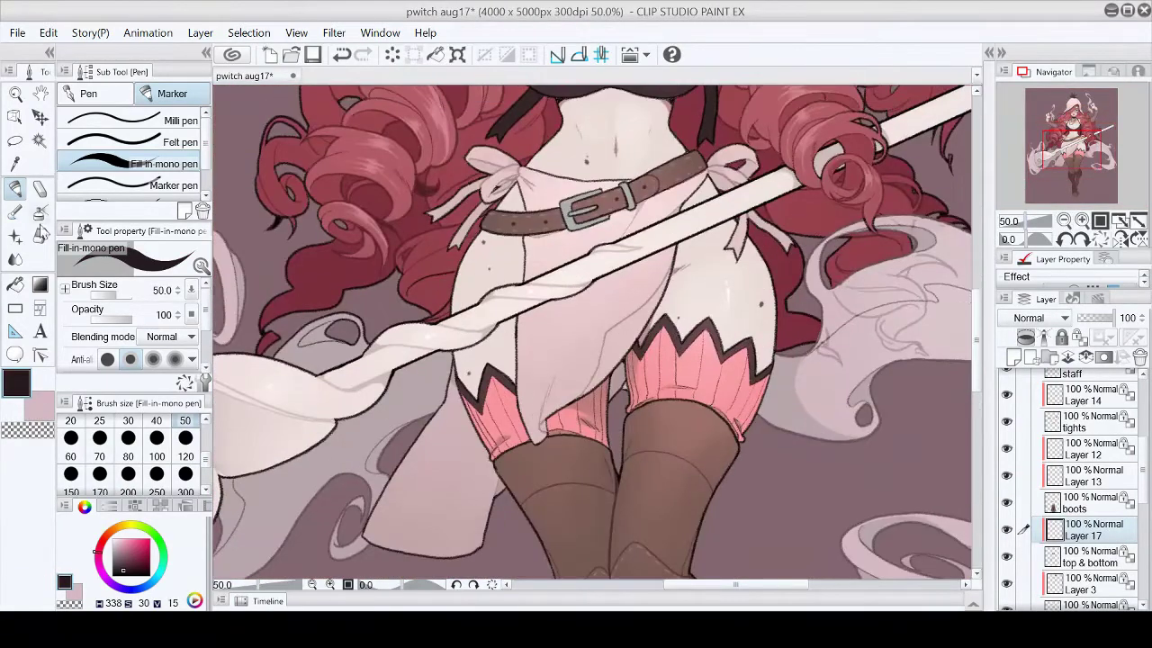
Step: Airbrush a dark purple fade over the front cloth below the staff with Soft at size 250, clearing the part above the staff
{"action": "key", "text": "b"}
{"action": "left_click_drag", "start_coordinate": [547, 442], "coordinate": [581, 315]}
{"action": "key", "text": "ctrl+z"}
{"action": "left_click", "coordinate": [39, 236]}
{"action": "left_click_drag", "start_coordinate": [540, 440], "coordinate": [630, 270]}
{"action": "key", "text": "j"}
{"action": "mouse_move", "coordinate": [482, 346]}
{"action": "left_mouse_down"}
{"action": "mouse_move", "coordinate": [576, 297]}
{"action": "mouse_move", "coordinate": [540, 360]}
{"action": "mouse_move", "coordinate": [677, 282]}
{"action": "left_mouse_up"}
{"action": "key", "text": "b"}
{"action": "key", "text": "c"}
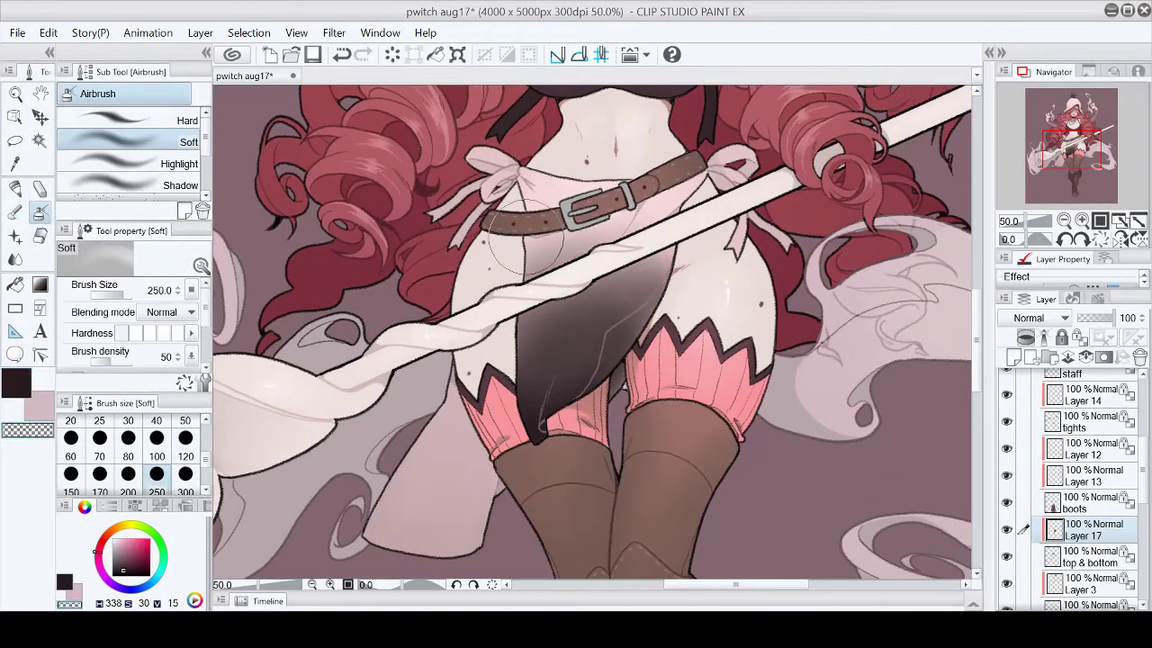
{"action": "key", "text": "c"}
{"action": "key", "text": "c"}
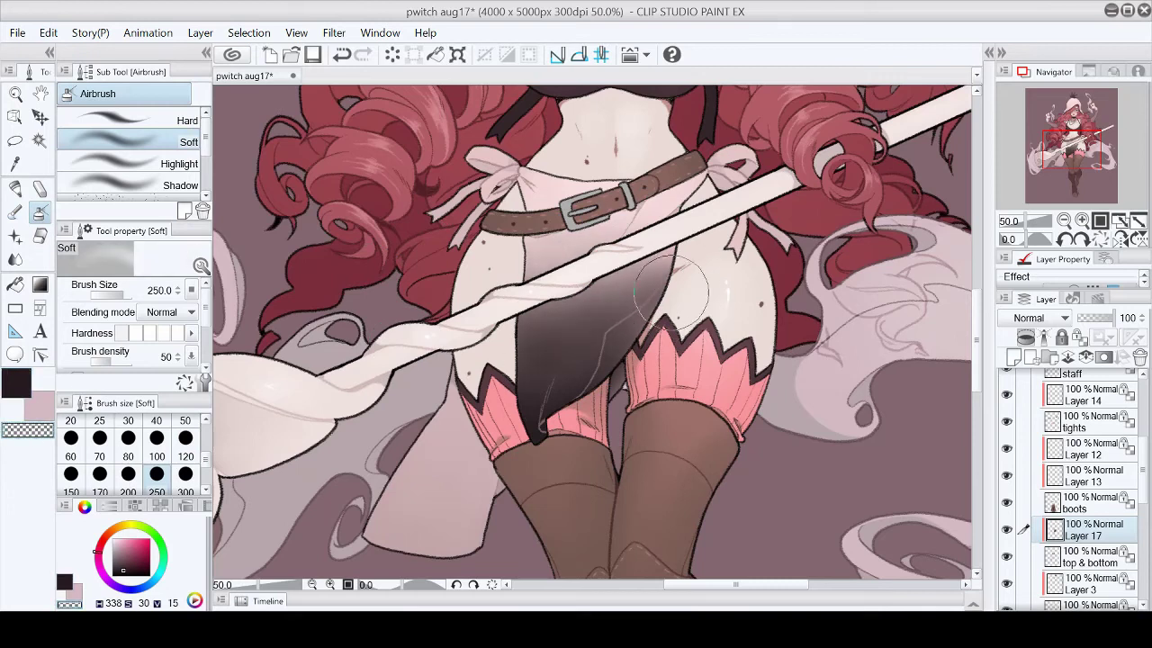
Step: Clear the dark shading from the cloth's folded-back edge along the thigh with the transparent Fill-in mono pen at size 50
{"action": "left_click", "coordinate": [1119, 220]}
{"action": "left_click", "coordinate": [1099, 221]}
{"action": "left_click_drag", "start_coordinate": [1080, 166], "coordinate": [1089, 198]}
{"action": "key", "text": "p"}
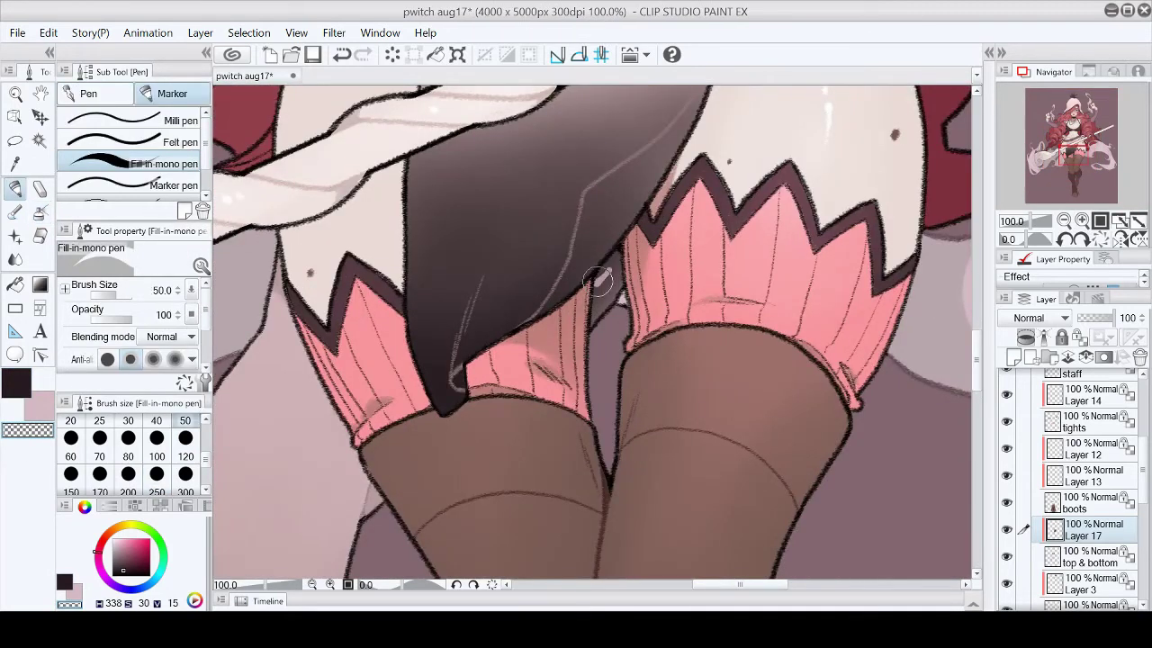
{"action": "key", "text": "ctrl+plus"}
{"action": "scroll", "coordinate": [981, 354], "scroll_direction": "up", "scroll_amount": 2}
{"action": "mouse_move", "coordinate": [590, 270]}
{"action": "left_mouse_down"}
{"action": "mouse_move", "coordinate": [594, 234]}
{"action": "mouse_move", "coordinate": [563, 297]}
{"action": "mouse_move", "coordinate": [650, 191]}
{"action": "left_mouse_up"}
{"action": "scroll", "coordinate": [649, 191], "scroll_direction": "up", "scroll_amount": 3}
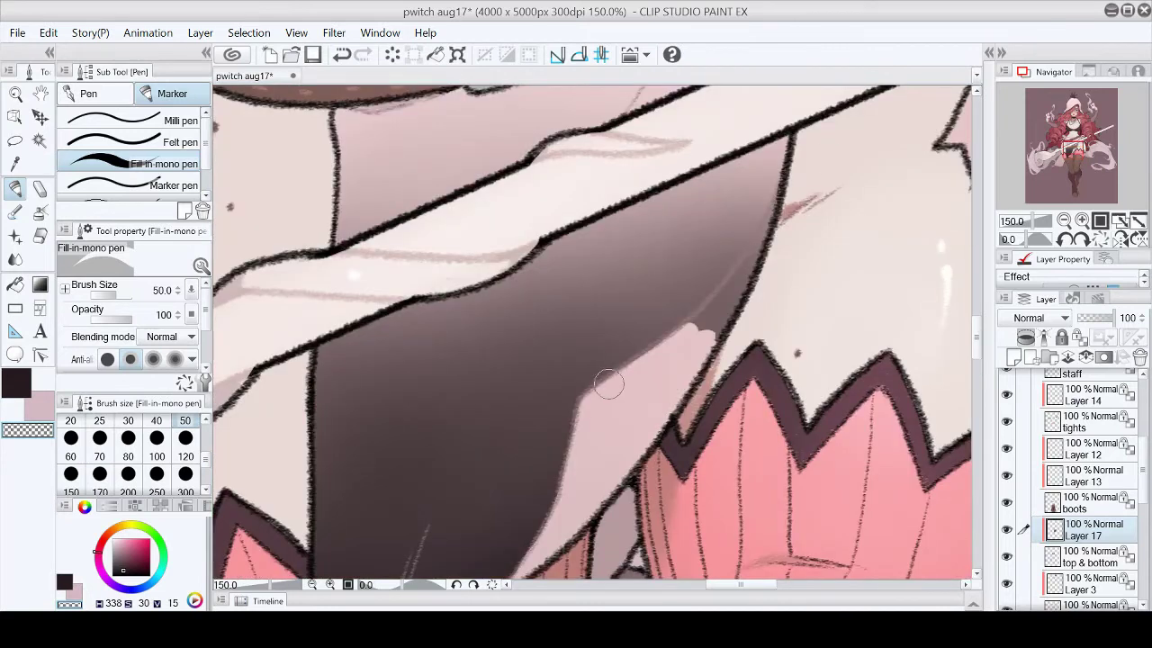
Step: Clear the dark shading from the small curl at the front cloth's lower tip with the transparent Fill-in mono pen
{"action": "left_click", "coordinate": [1120, 220]}
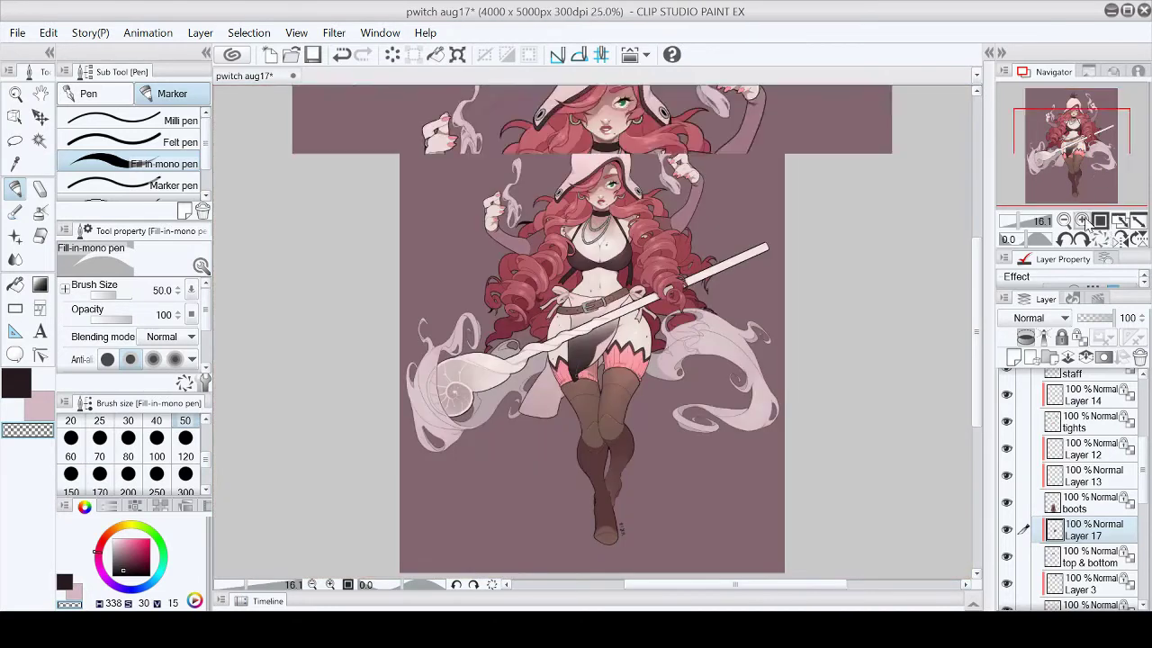
{"action": "left_click", "coordinate": [1120, 220]}
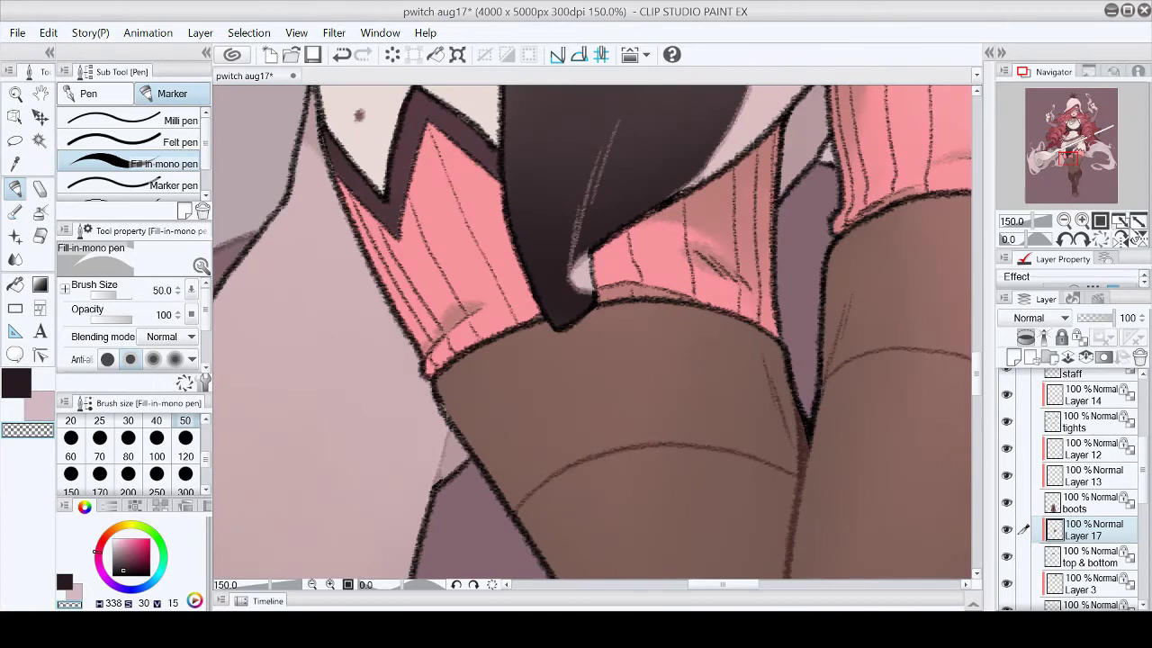
{"action": "left_click", "coordinate": [1121, 221]}
{"action": "left_click", "coordinate": [1082, 221]}
{"action": "left_click", "coordinate": [1082, 221]}
{"action": "left_click", "coordinate": [1083, 222]}
{"action": "left_click", "coordinate": [1082, 221]}
{"action": "left_click", "coordinate": [1082, 221]}
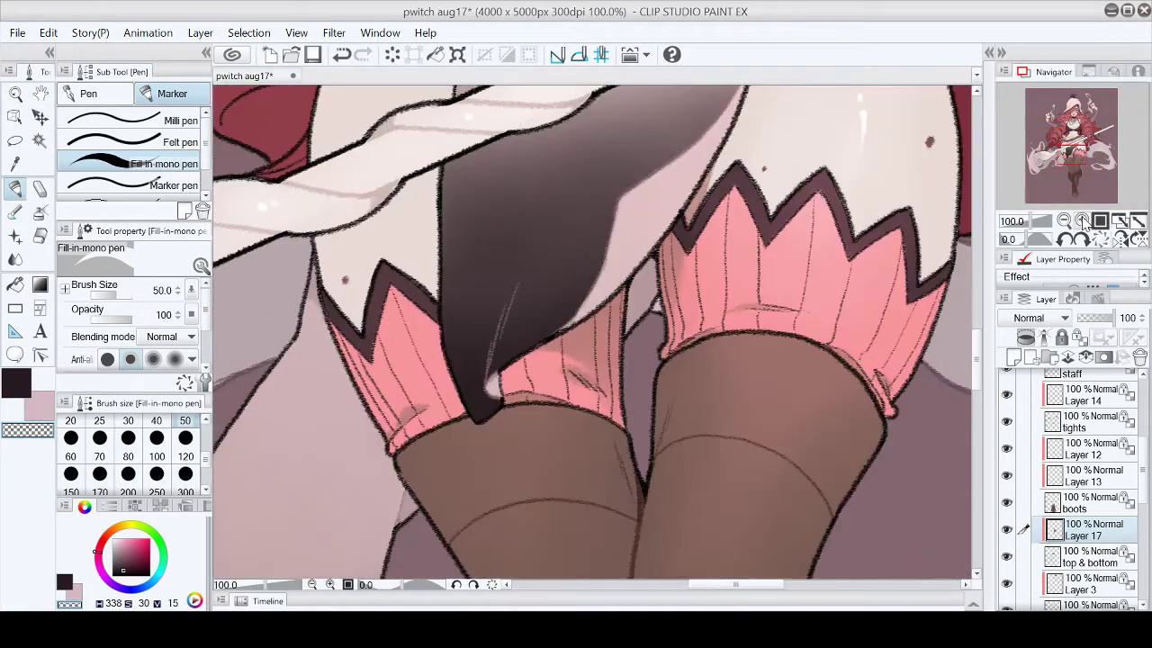
Step: Recolor the front cloth's fold lines in black on the lines layer, and save the file
{"action": "scroll", "coordinate": [1089, 450], "scroll_direction": "up", "scroll_amount": 4}
{"action": "left_click", "coordinate": [1101, 412]}
{"action": "left_click", "coordinate": [481, 360], "text": "alt"}
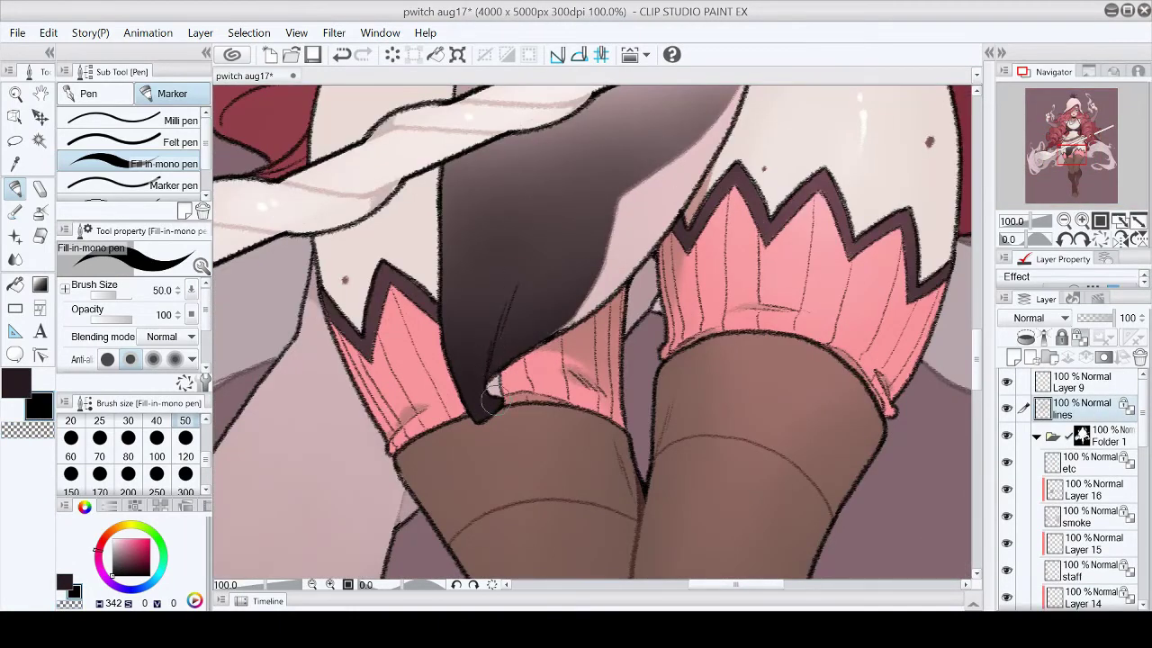
{"action": "scroll", "coordinate": [559, 441], "scroll_direction": "up", "scroll_amount": 3}
{"action": "key", "text": "b"}
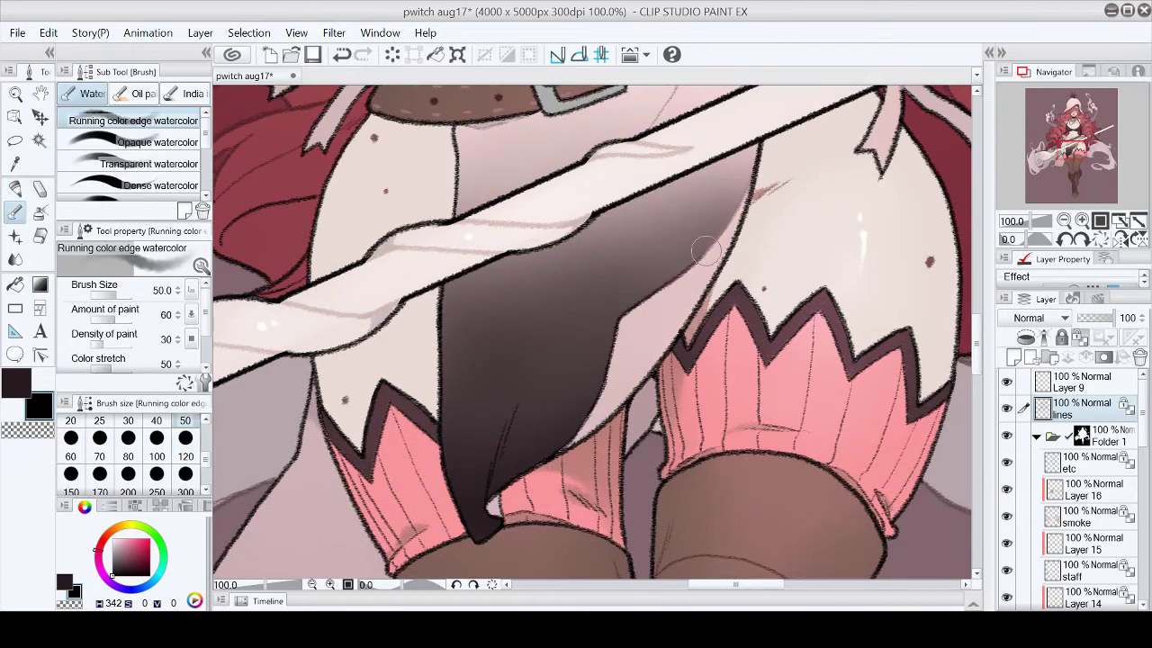
{"action": "left_click", "coordinate": [1137, 225]}
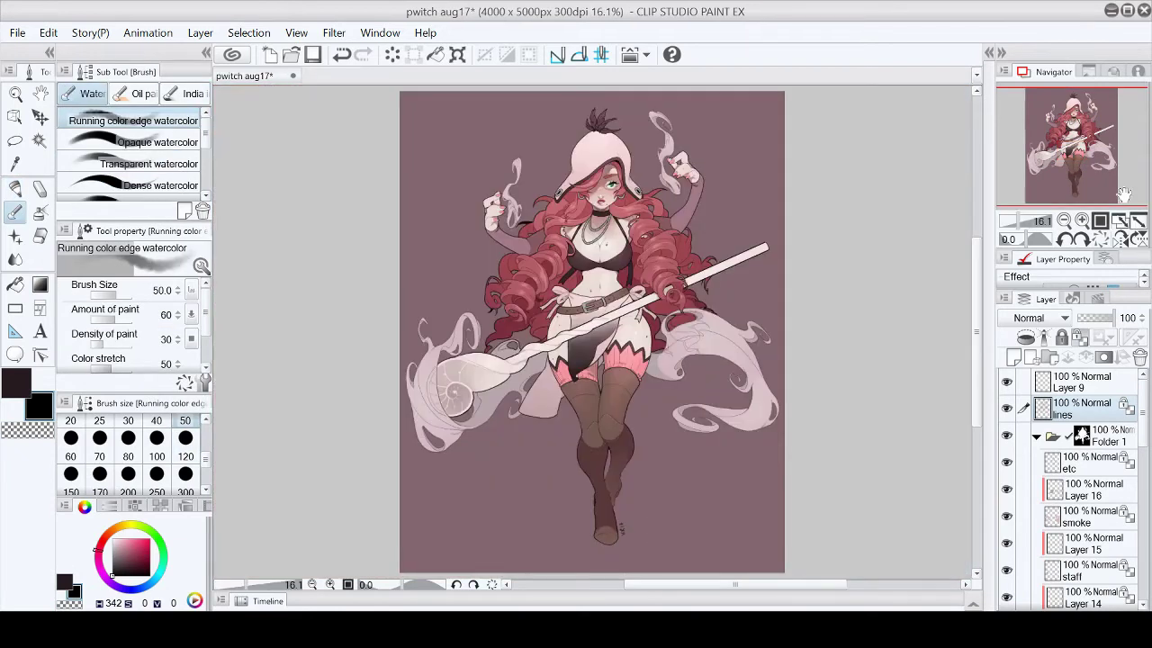
{"action": "scroll", "coordinate": [1071, 486], "scroll_direction": "down", "scroll_amount": 5}
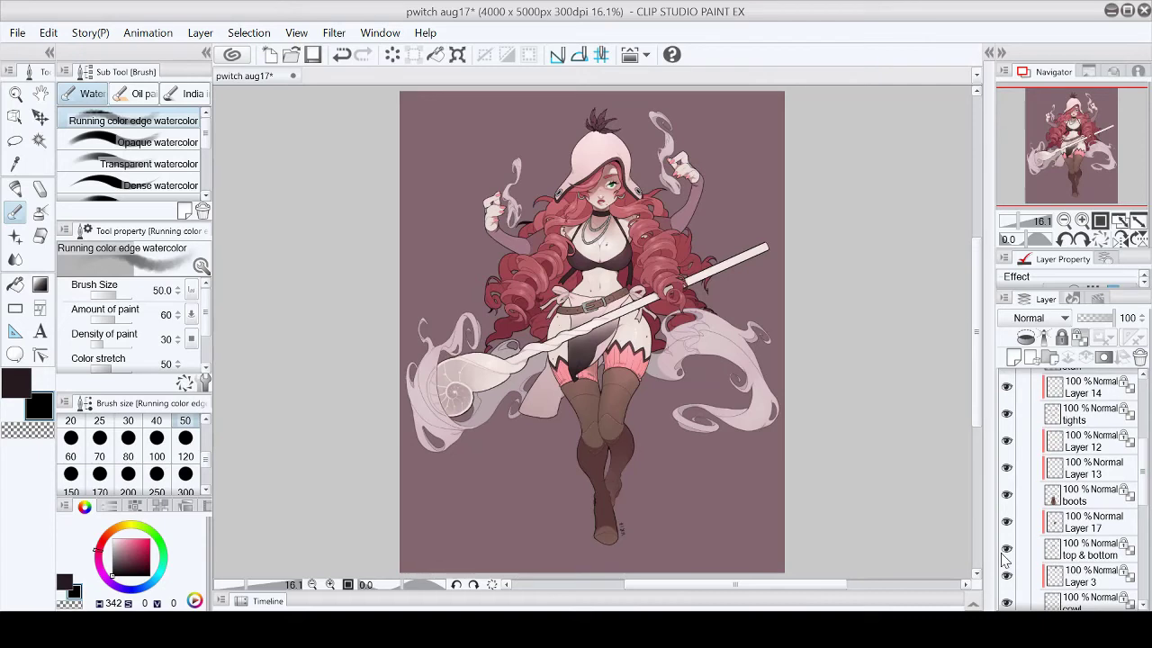
{"action": "left_click", "coordinate": [314, 55]}
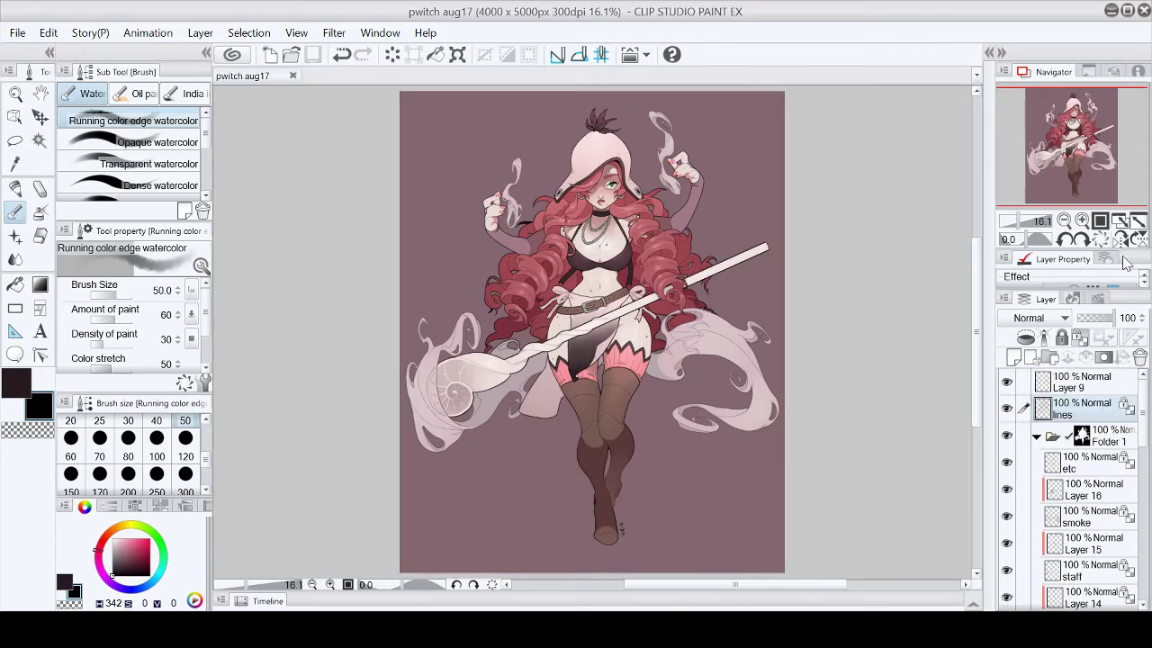
Step: Recolor the rib lines of the pink stocking cuff partly behind the dark cloth in reddish brown with the Fill-in mono pen at size 50
{"action": "scroll", "coordinate": [569, 367], "scroll_direction": "up", "scroll_amount": 5}
{"action": "left_click", "coordinate": [245, 428], "text": "alt"}
{"action": "left_click", "coordinate": [127, 560]}
{"action": "left_click", "coordinate": [127, 560]}
{"action": "key", "text": "p"}
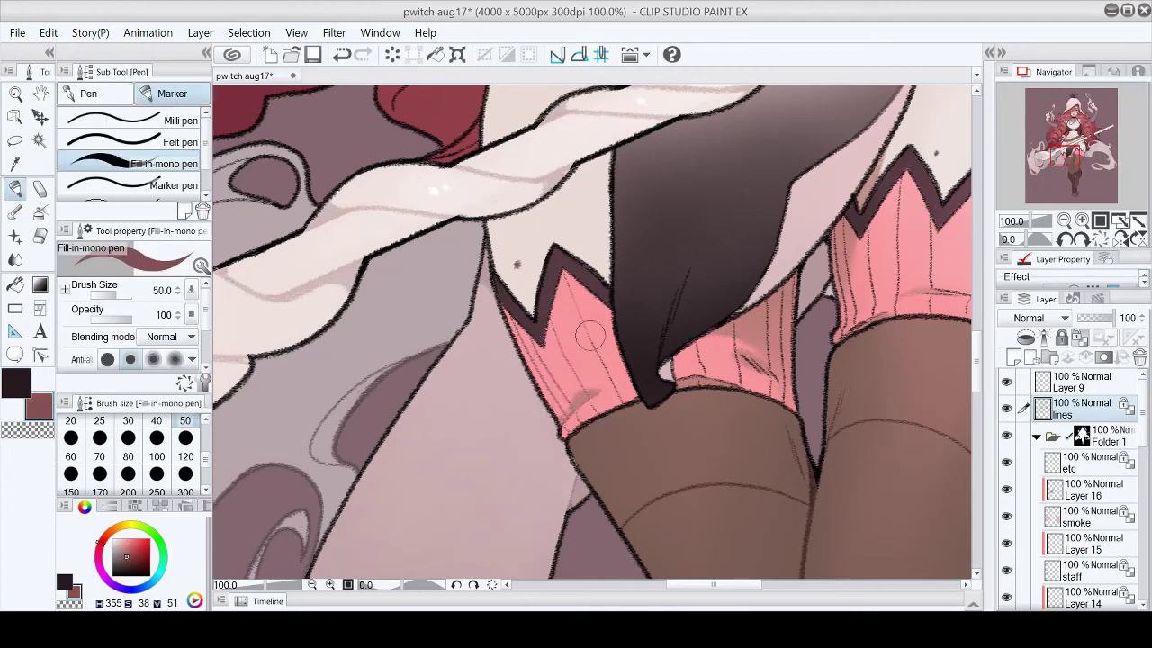
{"action": "scroll", "coordinate": [556, 351], "scroll_direction": "right", "scroll_amount": 3}
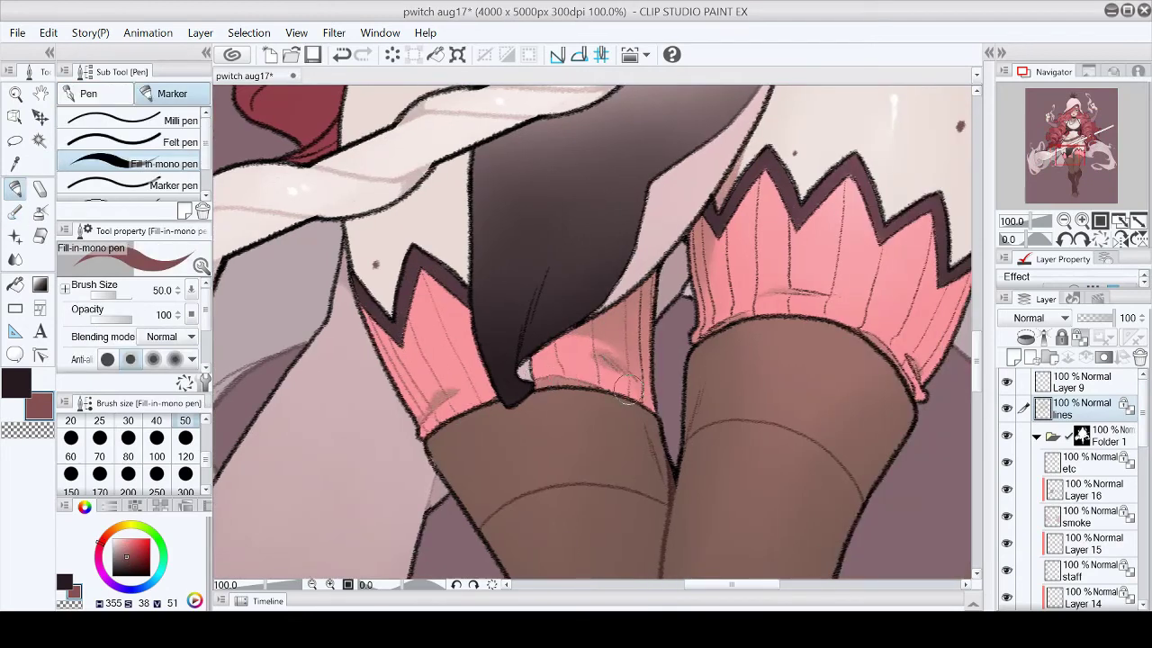
Step: Recolor the rib lines of the fully visible pink stocking cuff in reddish brown at size 50
{"action": "scroll", "coordinate": [648, 279], "scroll_direction": "right", "scroll_amount": 3}
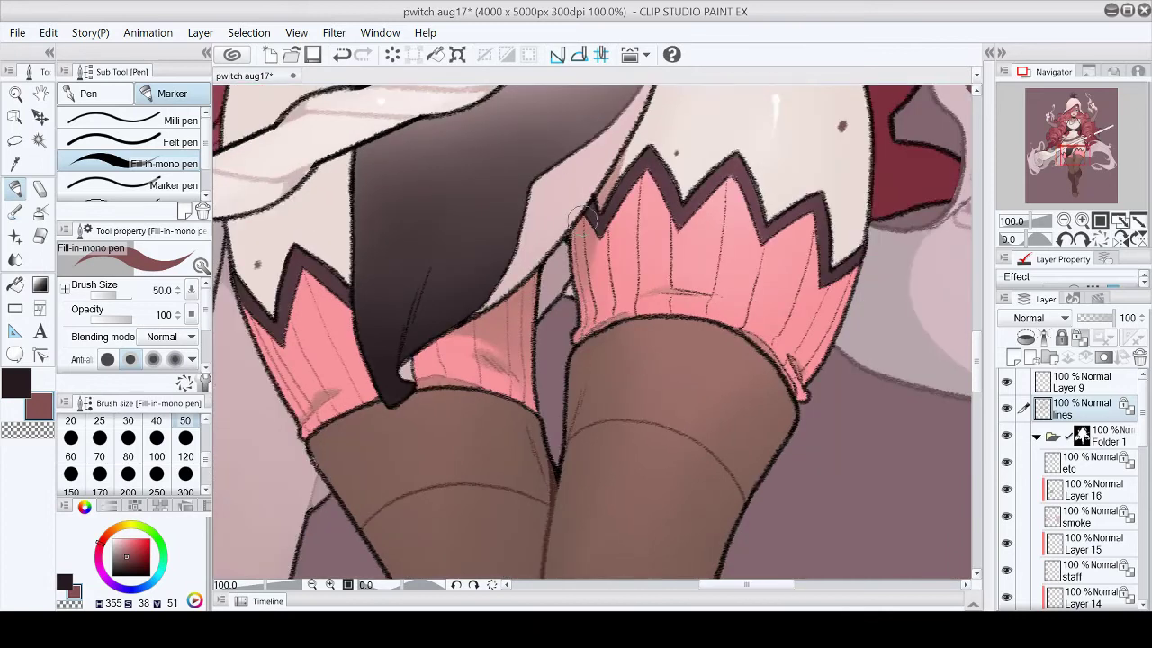
{"action": "left_click_drag", "start_coordinate": [645, 189], "coordinate": [636, 286]}
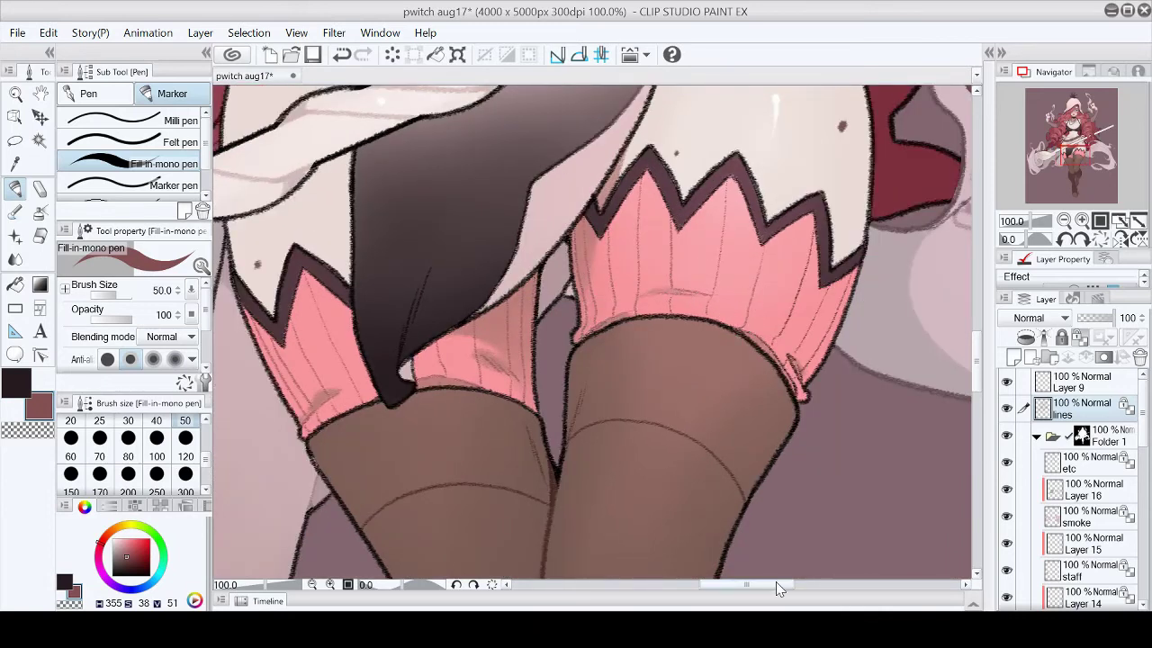
{"action": "scroll", "coordinate": [766, 441], "scroll_direction": "right", "scroll_amount": 3}
{"action": "left_click_drag", "start_coordinate": [673, 257], "coordinate": [666, 302]}
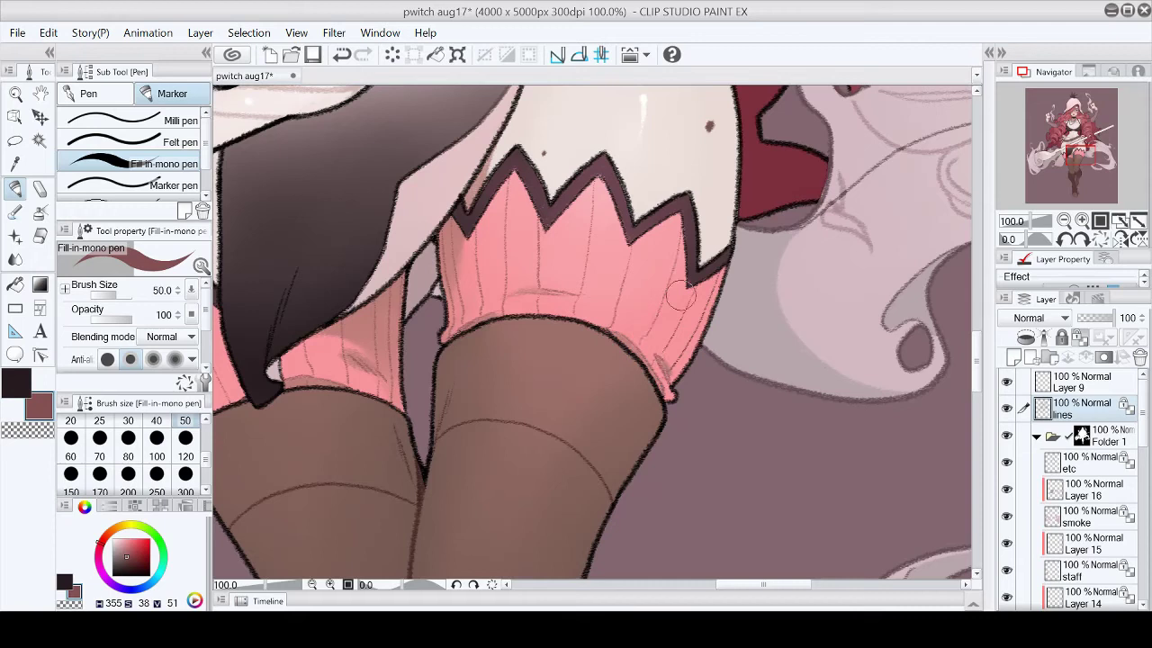
{"action": "left_click", "coordinate": [1139, 221]}
Step: Deepen the rib and crease lines on both pink stocking cuffs in a darker reddish brown at size 50
{"action": "scroll", "coordinate": [430, 259], "scroll_direction": "up", "scroll_amount": 5}
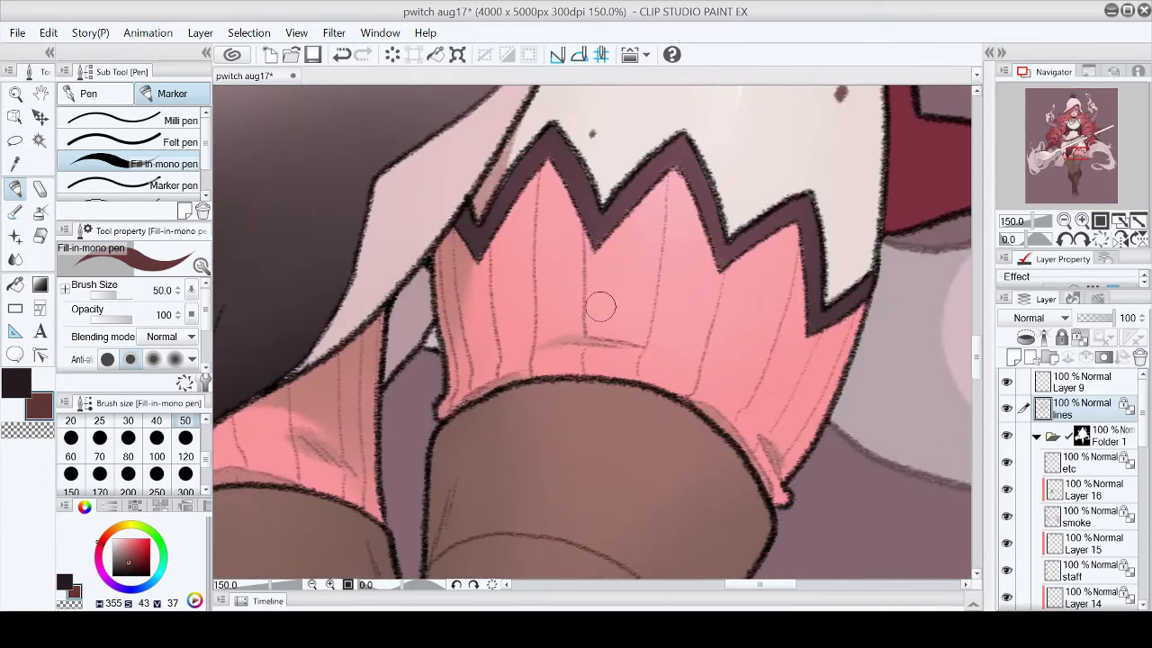
{"action": "left_click_drag", "start_coordinate": [775, 486], "coordinate": [757, 411]}
{"action": "scroll", "coordinate": [788, 444], "scroll_direction": "left", "scroll_amount": 4}
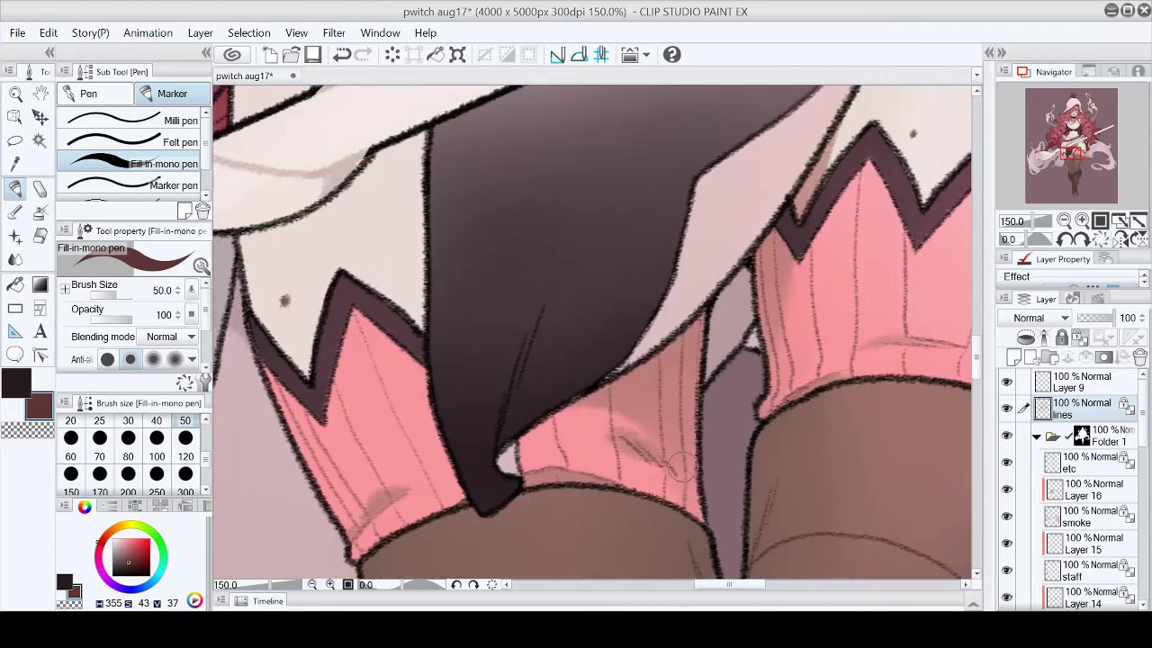
{"action": "scroll", "coordinate": [687, 510], "scroll_direction": "left", "scroll_amount": 2}
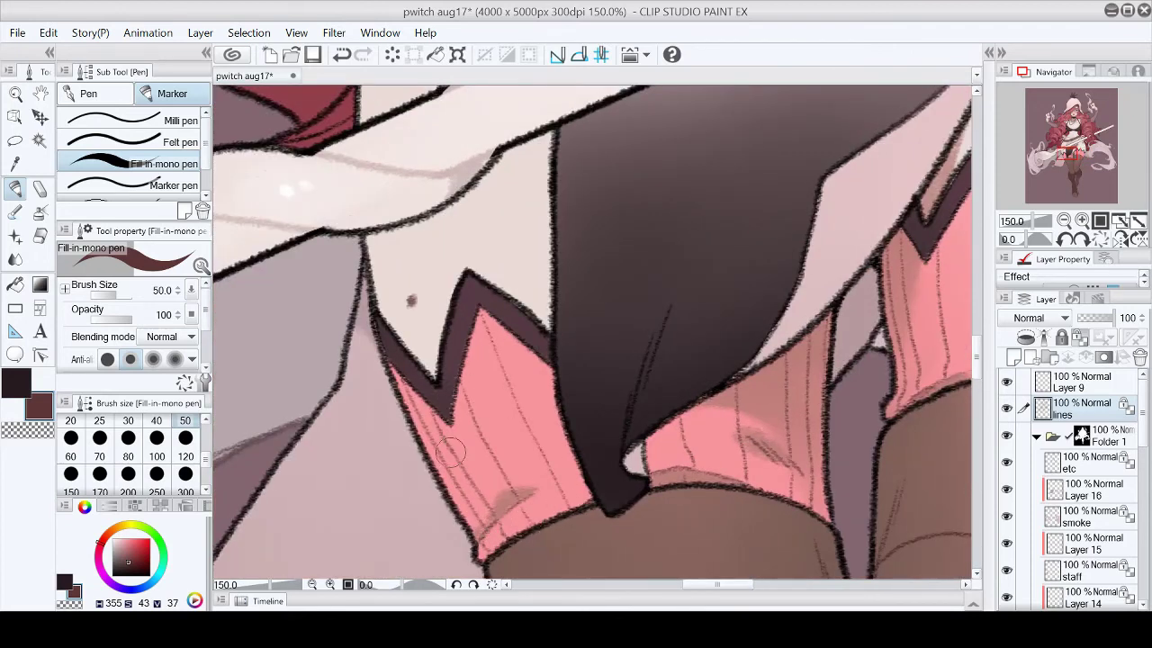
Step: Recolor the outlines and links of both necklace chains in dark grey with the Fill-in mono pen at size 50
{"action": "left_click", "coordinate": [1131, 222]}
{"action": "scroll", "coordinate": [596, 228], "scroll_direction": "up", "scroll_amount": 6}
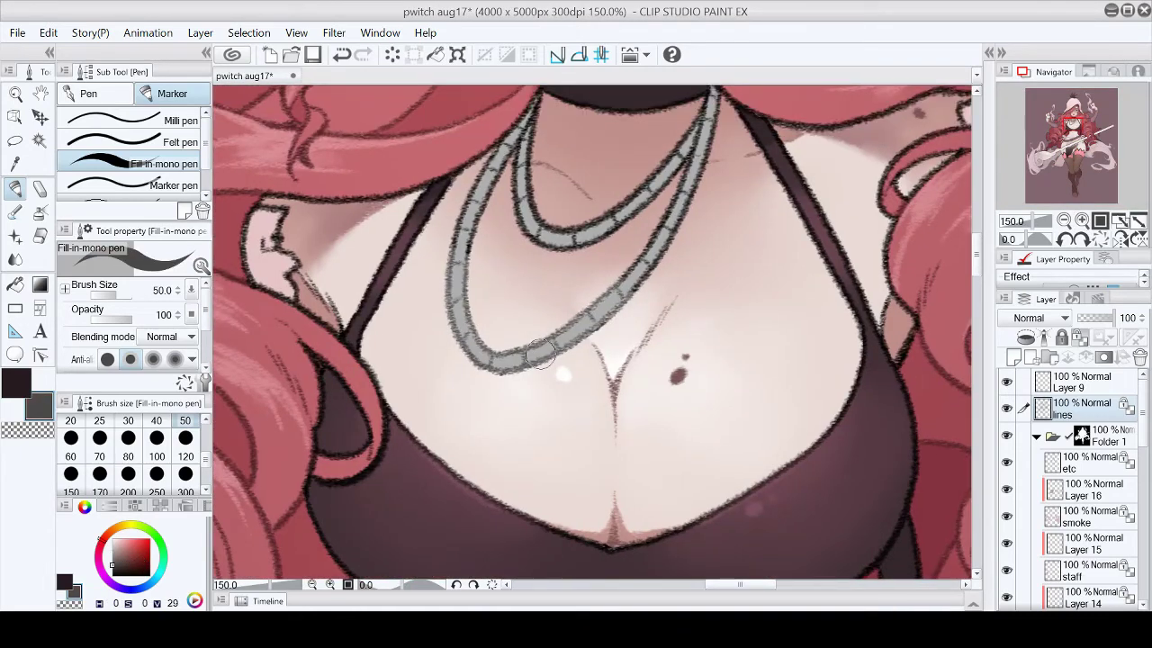
{"action": "scroll", "coordinate": [617, 286], "scroll_direction": "up", "scroll_amount": 2}
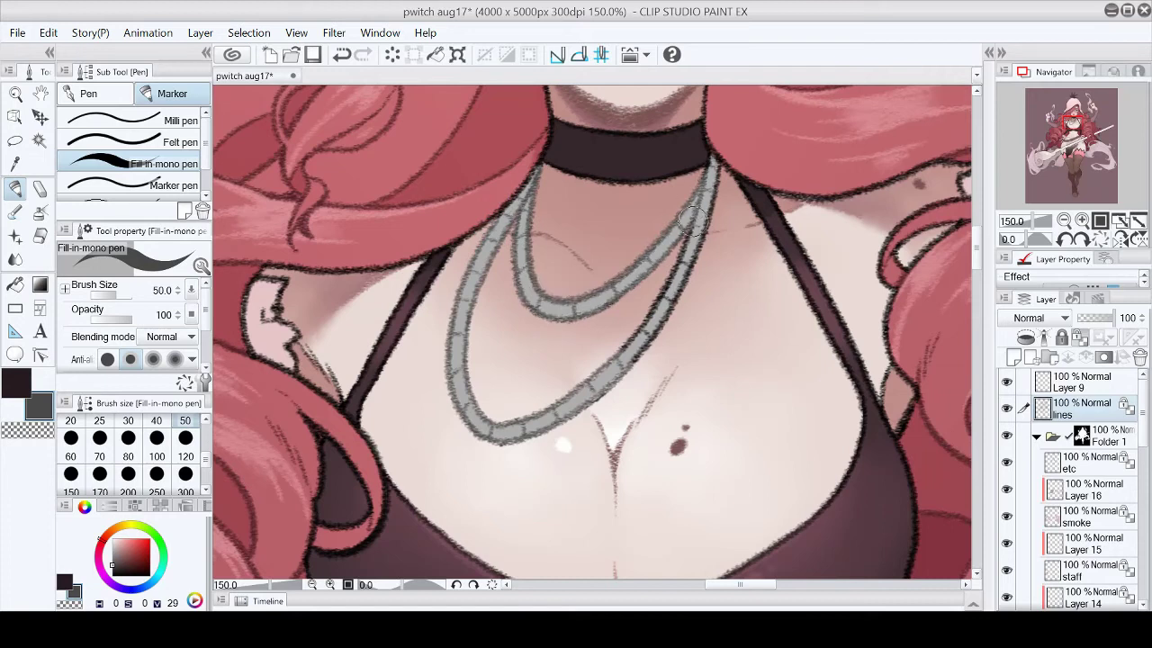
Step: Recolor the linework of the hoop earrings and the hood's metal eyelets in dark grey at size 50
{"action": "left_click", "coordinate": [1069, 144]}
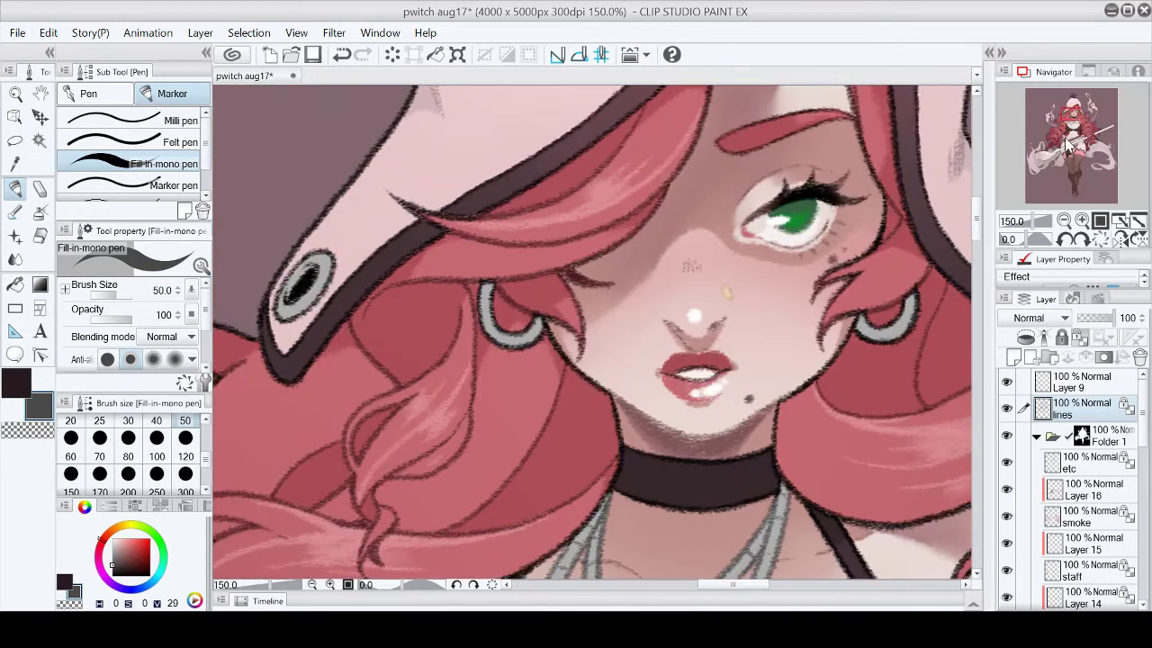
{"action": "left_click_drag", "start_coordinate": [485, 297], "coordinate": [519, 334]}
{"action": "key", "text": "h"}
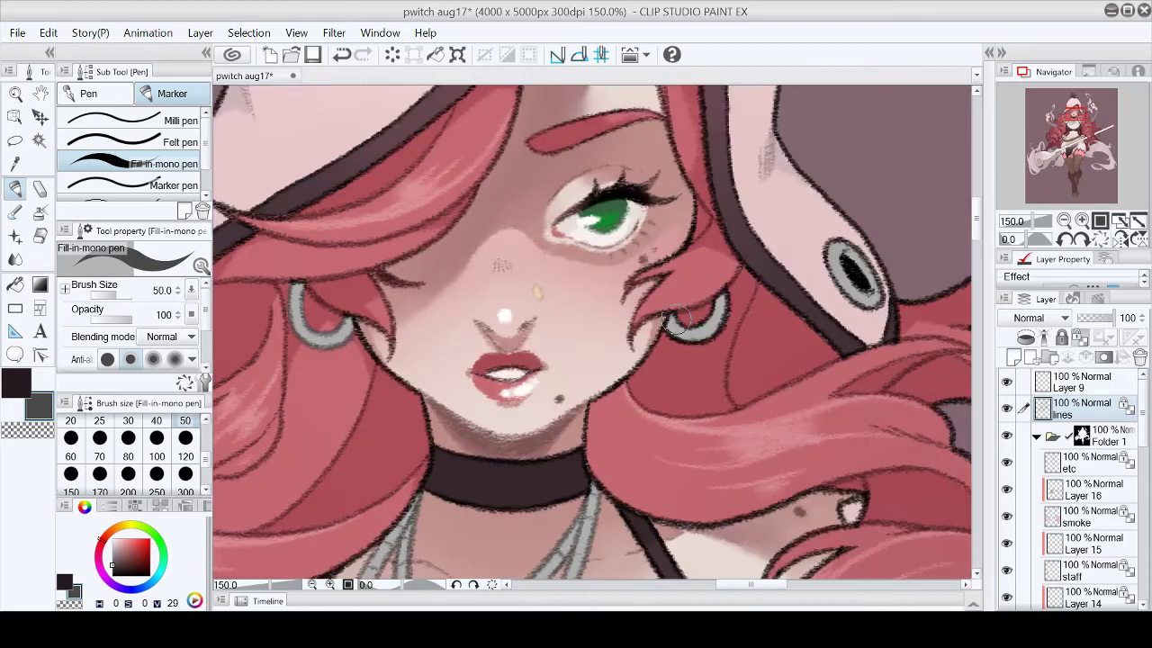
{"action": "left_click_drag", "start_coordinate": [835, 238], "coordinate": [873, 296]}
{"action": "key", "text": "h"}
{"action": "left_click_drag", "start_coordinate": [526, 346], "coordinate": [545, 311]}
Step: Recolor the outlines of the belt buckle, its prong and the metal strap loop in dark grey at size 50
{"action": "scroll", "coordinate": [541, 309], "scroll_direction": "down", "scroll_amount": 5}
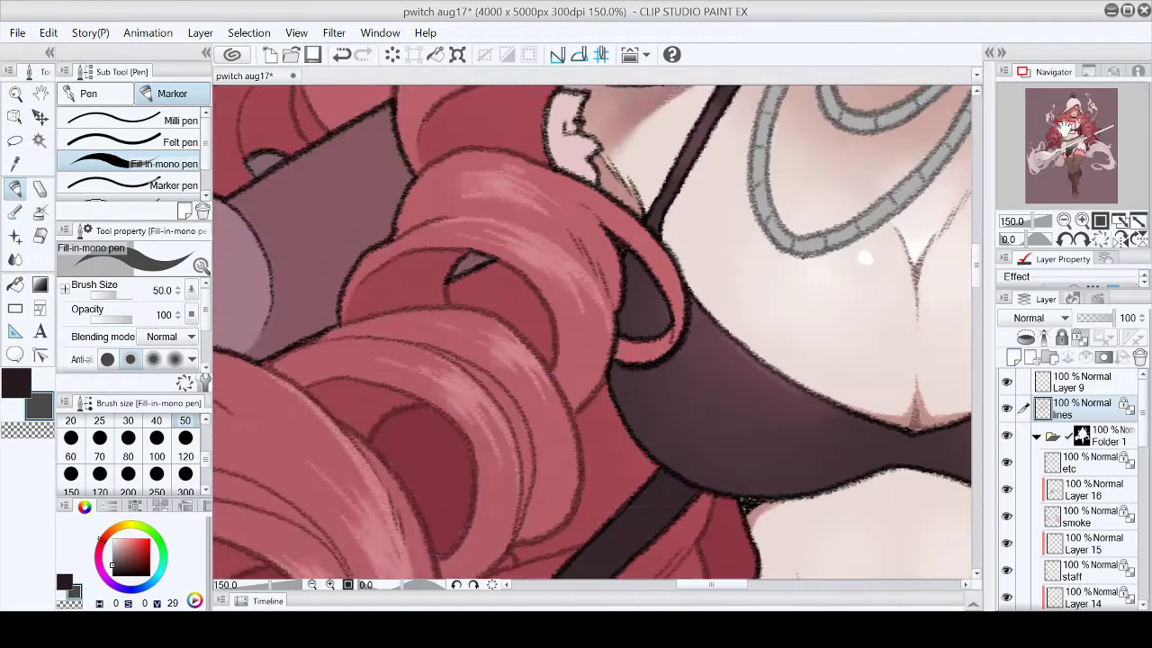
{"action": "scroll", "coordinate": [405, 299], "scroll_direction": "left", "scroll_amount": 5}
{"action": "key", "text": "h"}
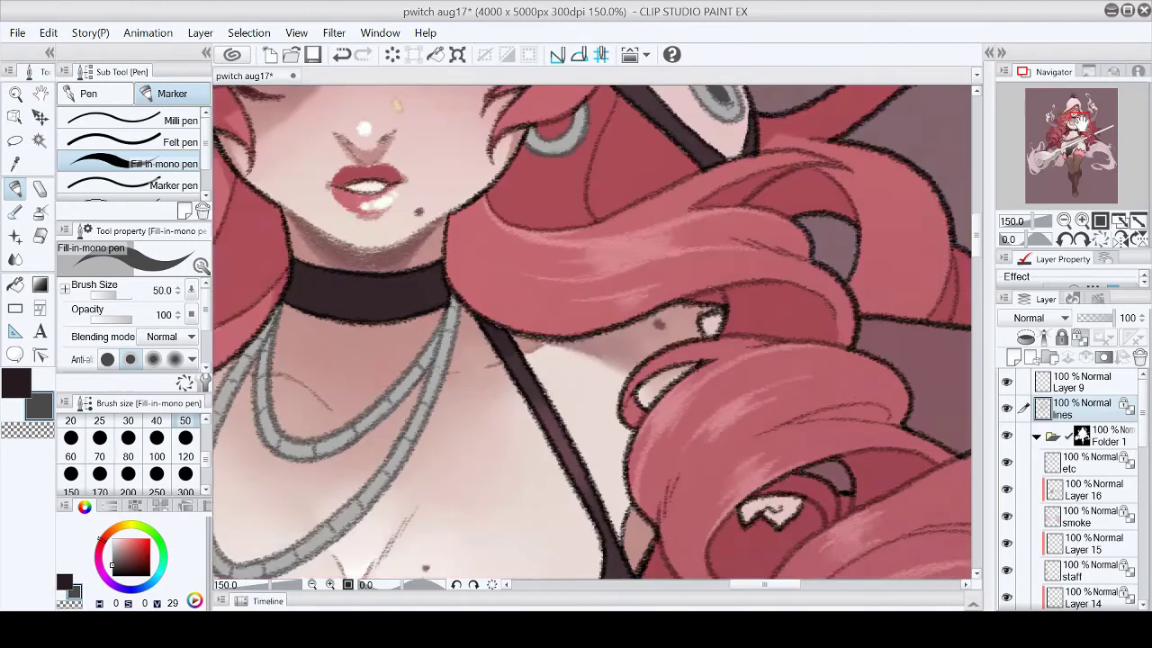
{"action": "scroll", "coordinate": [531, 243], "scroll_direction": "down", "scroll_amount": 5}
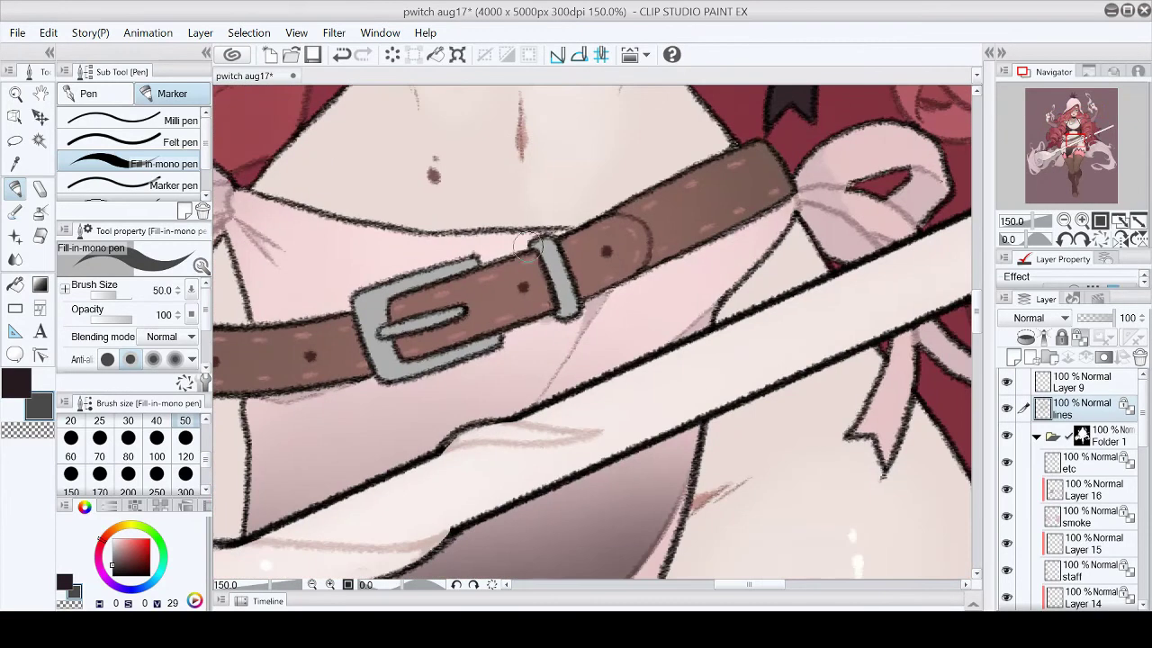
{"action": "mouse_move", "coordinate": [540, 236]}
{"action": "left_mouse_down"}
{"action": "mouse_move", "coordinate": [571, 319]}
{"action": "mouse_move", "coordinate": [576, 302]}
{"action": "left_mouse_up"}
{"action": "left_click_drag", "start_coordinate": [396, 333], "coordinate": [463, 311]}
{"action": "mouse_move", "coordinate": [478, 258]}
{"action": "left_mouse_down"}
{"action": "mouse_move", "coordinate": [359, 306]}
{"action": "mouse_move", "coordinate": [360, 340]}
{"action": "mouse_move", "coordinate": [495, 347]}
{"action": "left_mouse_up"}
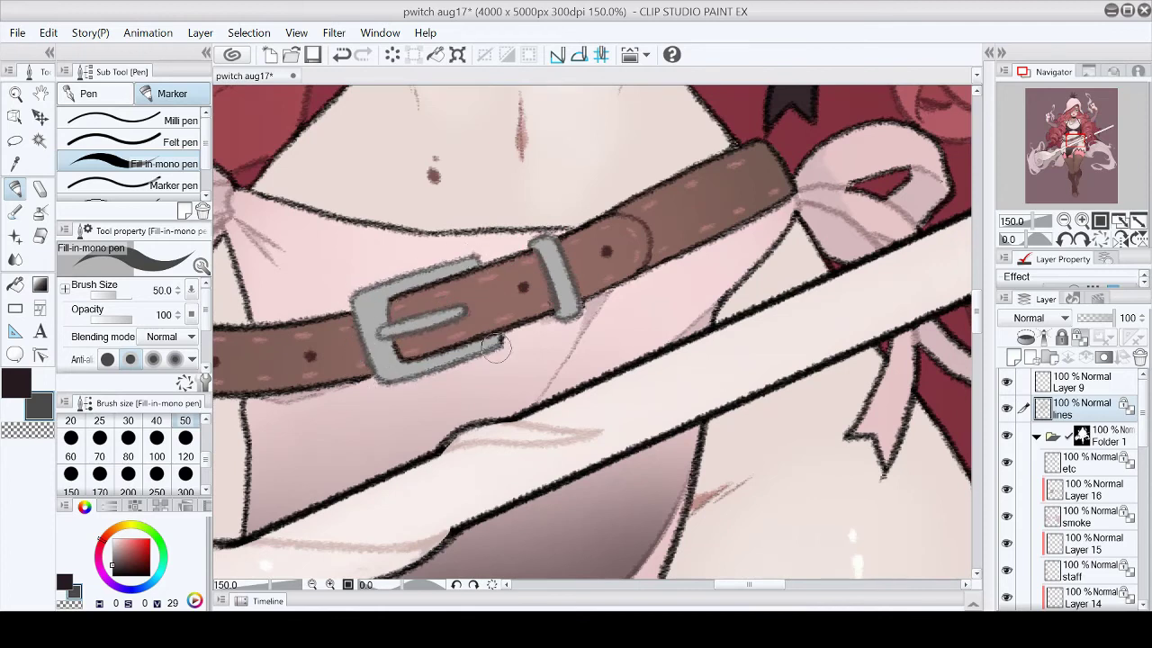
{"action": "left_click", "coordinate": [1120, 217]}
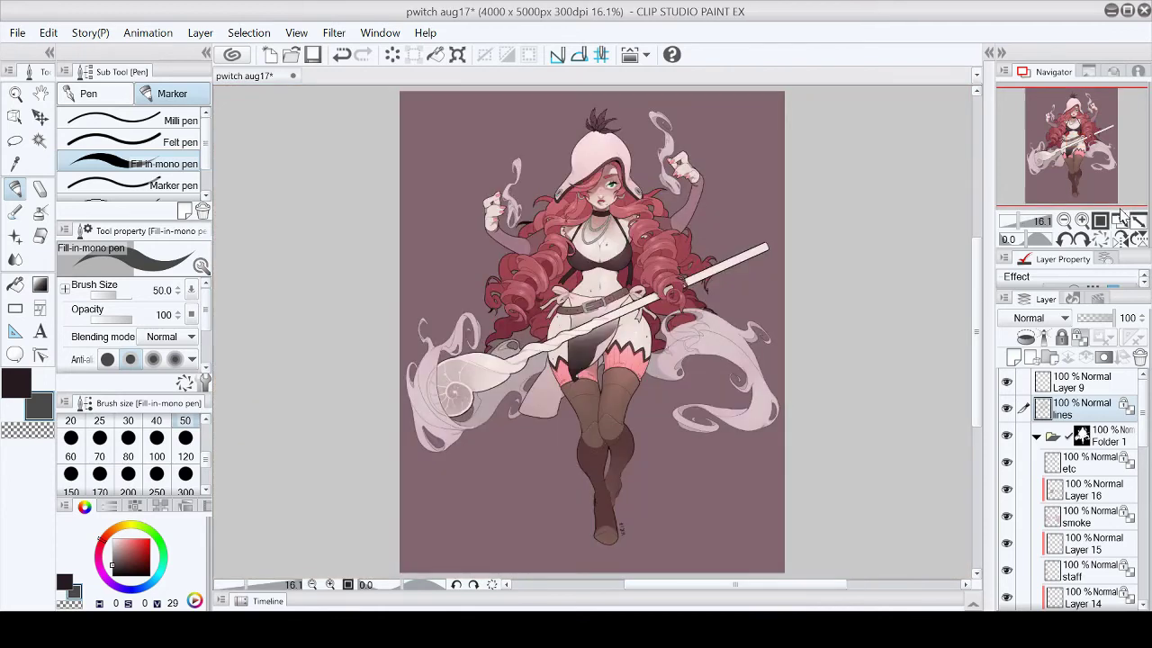
Step: Lighten the necklace chains on the etc layer in pale grey with the Soft airbrush at size 120
{"action": "left_click", "coordinate": [1089, 462]}
{"action": "scroll", "coordinate": [1072, 120], "scroll_direction": "up", "scroll_amount": 6}
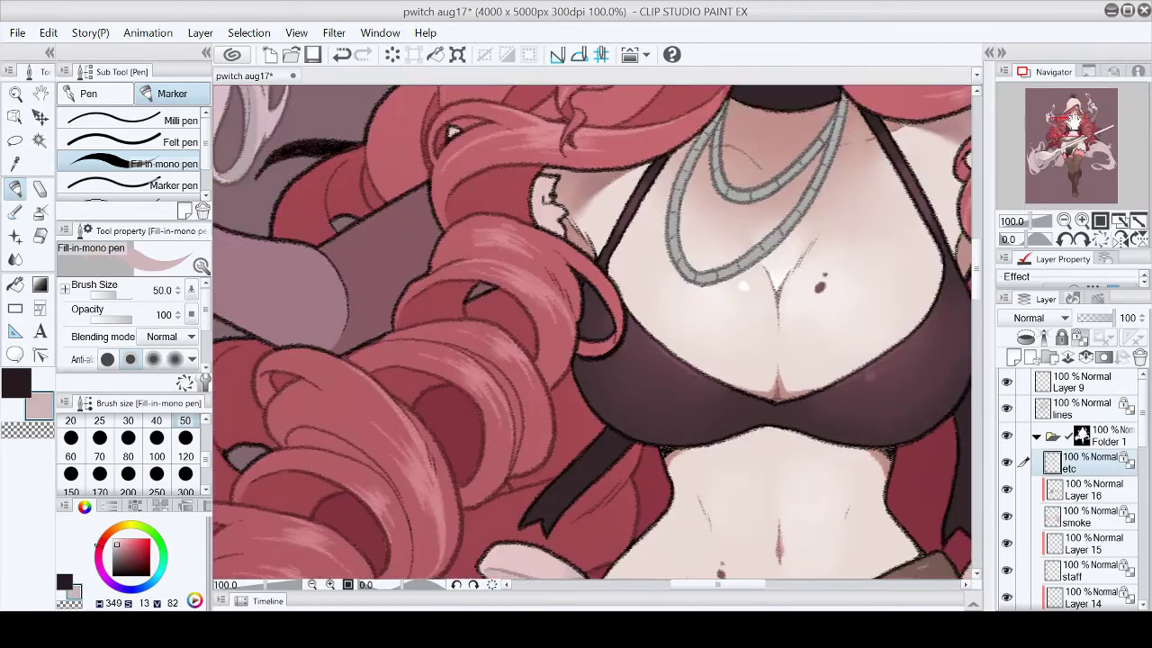
{"action": "left_click_drag", "start_coordinate": [1073, 120], "coordinate": [1075, 117]}
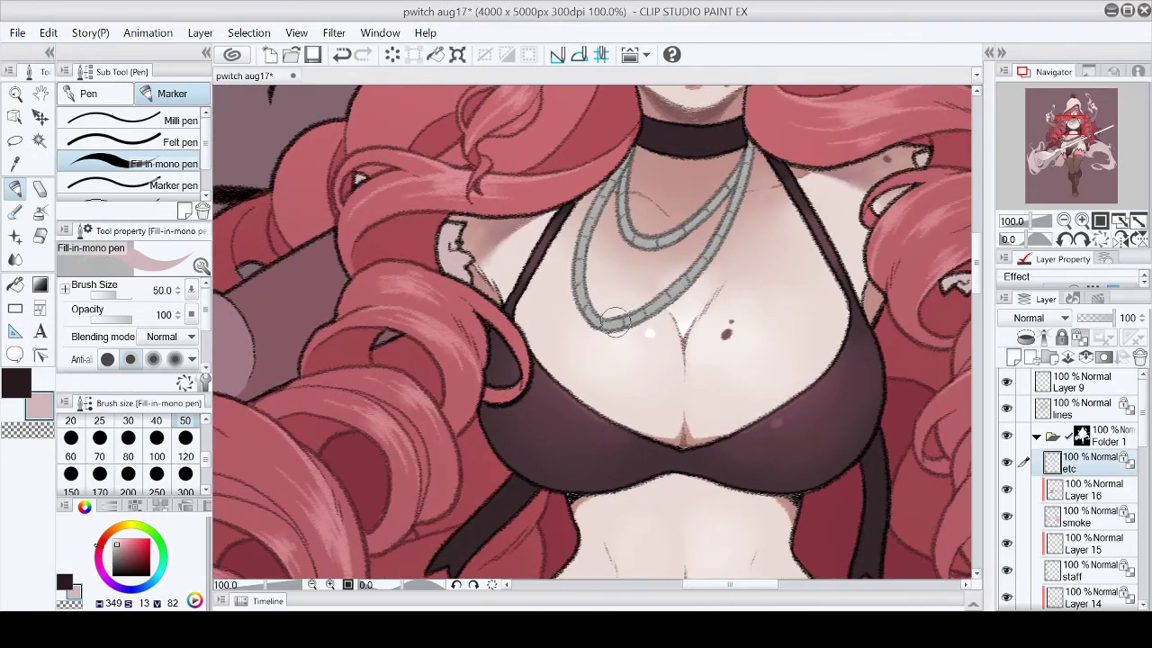
{"action": "key", "text": "b"}
{"action": "key", "text": "bracketleft"}
{"action": "key", "text": "bracketleft"}
{"action": "key", "text": "bracketleft"}
{"action": "key", "text": "bracketleft"}
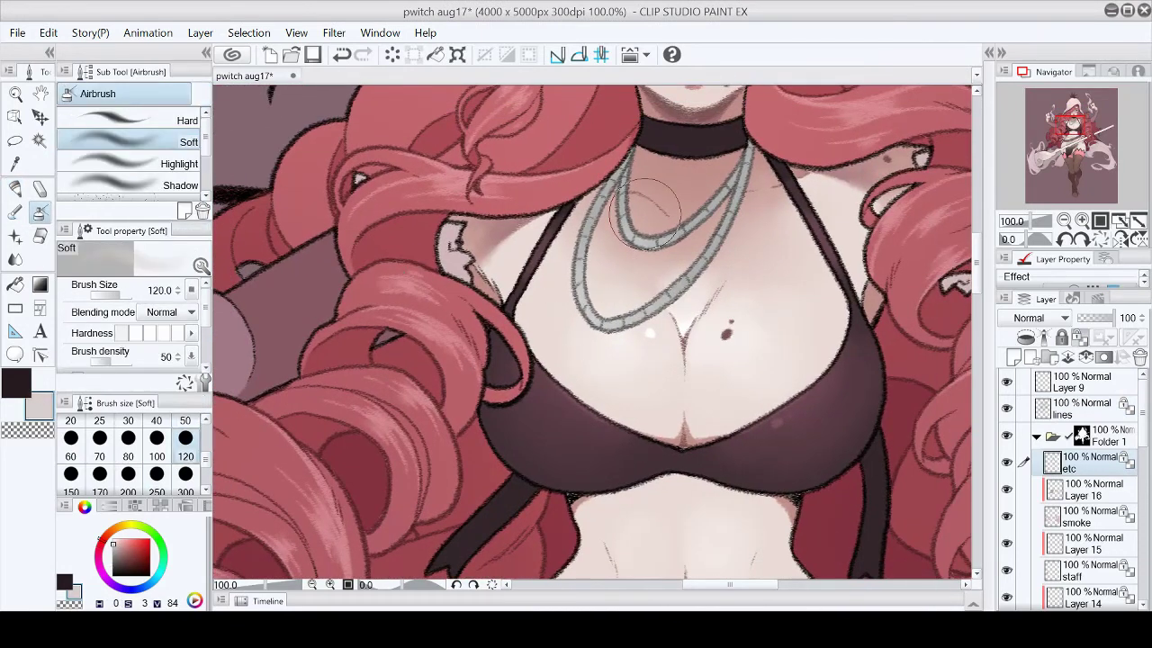
Step: Shade the hoop earrings on the etc layer in a darker warm grey with the Fill-in mono pen at size 50
{"action": "scroll", "coordinate": [1072, 144], "scroll_direction": "down", "scroll_amount": 6}
{"action": "scroll", "coordinate": [1070, 171], "scroll_direction": "up", "scroll_amount": 8}
{"action": "left_click", "coordinate": [15, 189]}
{"action": "left_click", "coordinate": [448, 284], "text": "alt"}
{"action": "left_click", "coordinate": [448, 287], "text": "alt"}
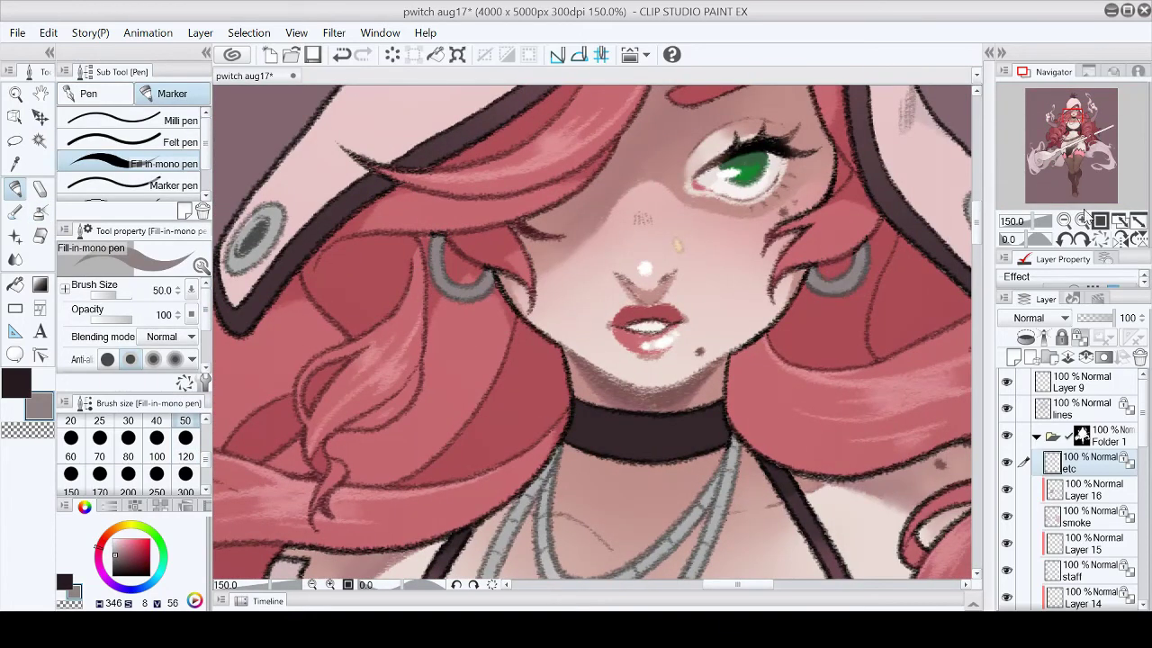
Step: Shade the necklace chains near the choker in warm grey with the Chalk brush at size 25
{"action": "key", "text": "ctrl+0"}
{"action": "key", "text": "ctrl+alt+0"}
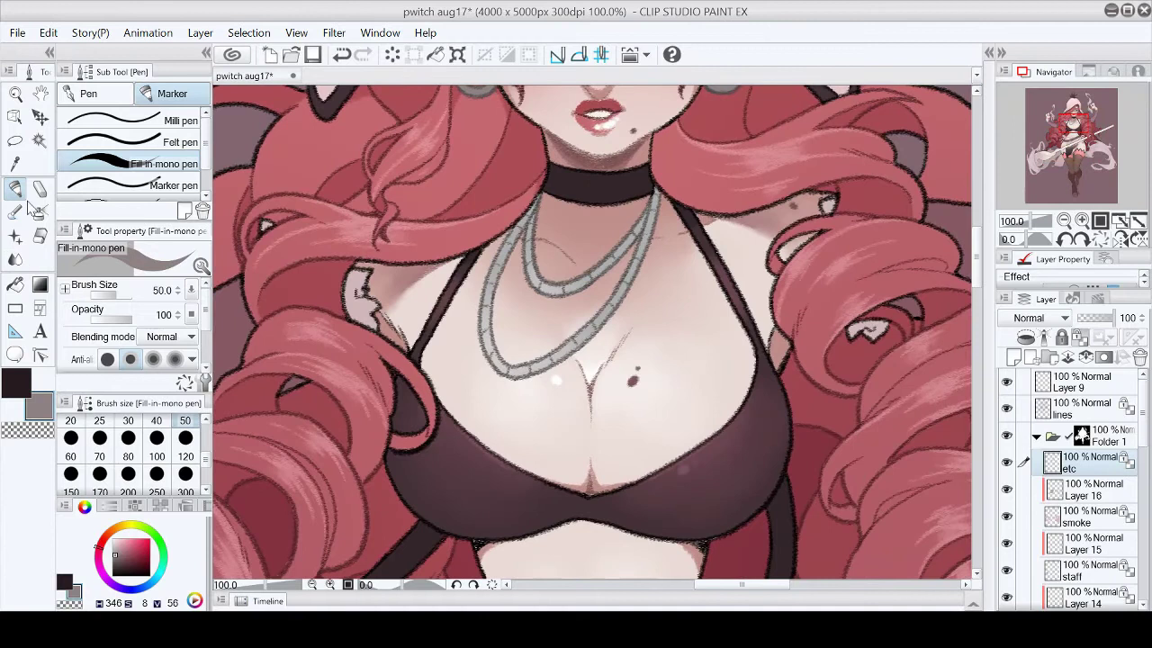
{"action": "key", "text": "b"}
{"action": "left_click", "coordinate": [1082, 220]}
{"action": "key", "text": "p"}
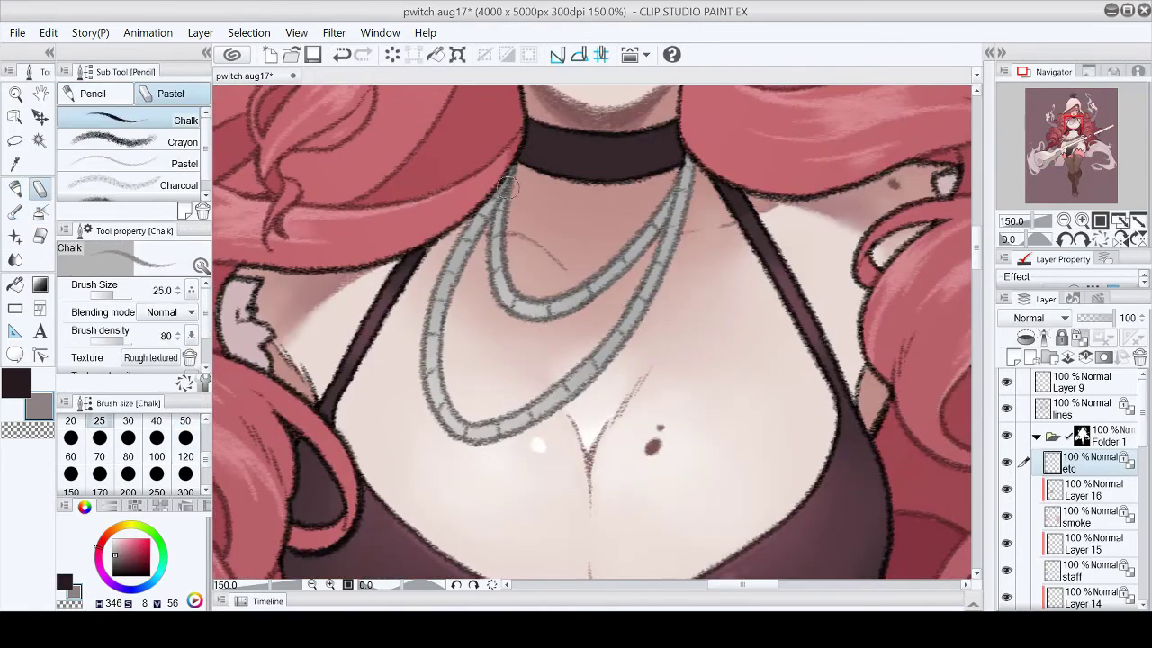
{"action": "key", "text": "ctrl+0"}
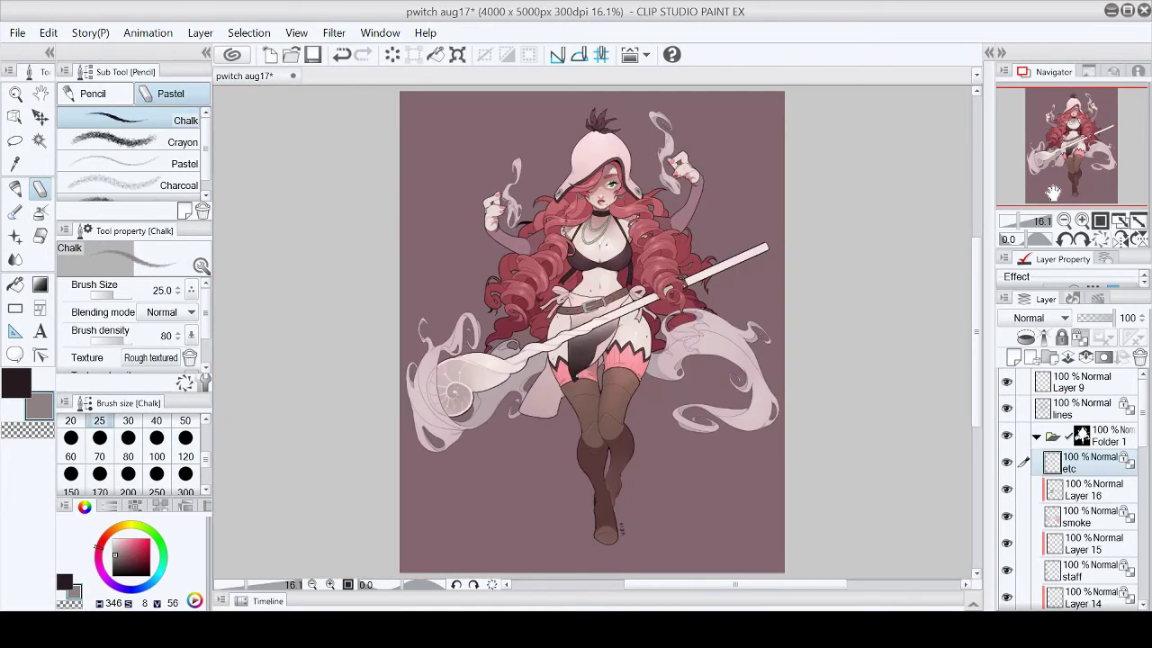
Step: Highlight the belt buckle in pale grey with the Soft airbrush at size 120 and Chalk at size 25, select Layer 12, and save the file
{"action": "key", "text": "ctrl+alt+0"}
{"action": "left_click", "coordinate": [1067, 136]}
{"action": "scroll", "coordinate": [1147, 472], "scroll_direction": "down", "scroll_amount": 3}
{"action": "scroll", "coordinate": [1147, 473], "scroll_direction": "down", "scroll_amount": 1}
{"action": "left_click", "coordinate": [1090, 483]}
{"action": "key", "text": "b"}
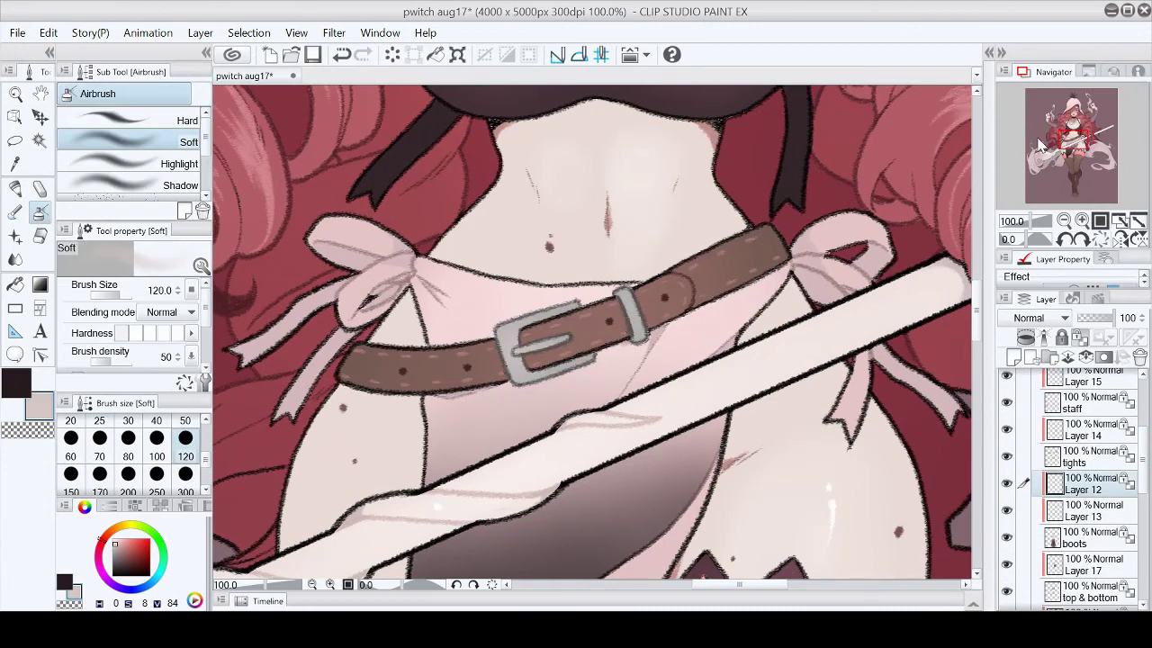
{"action": "key", "text": "p"}
{"action": "left_click", "coordinate": [1120, 222]}
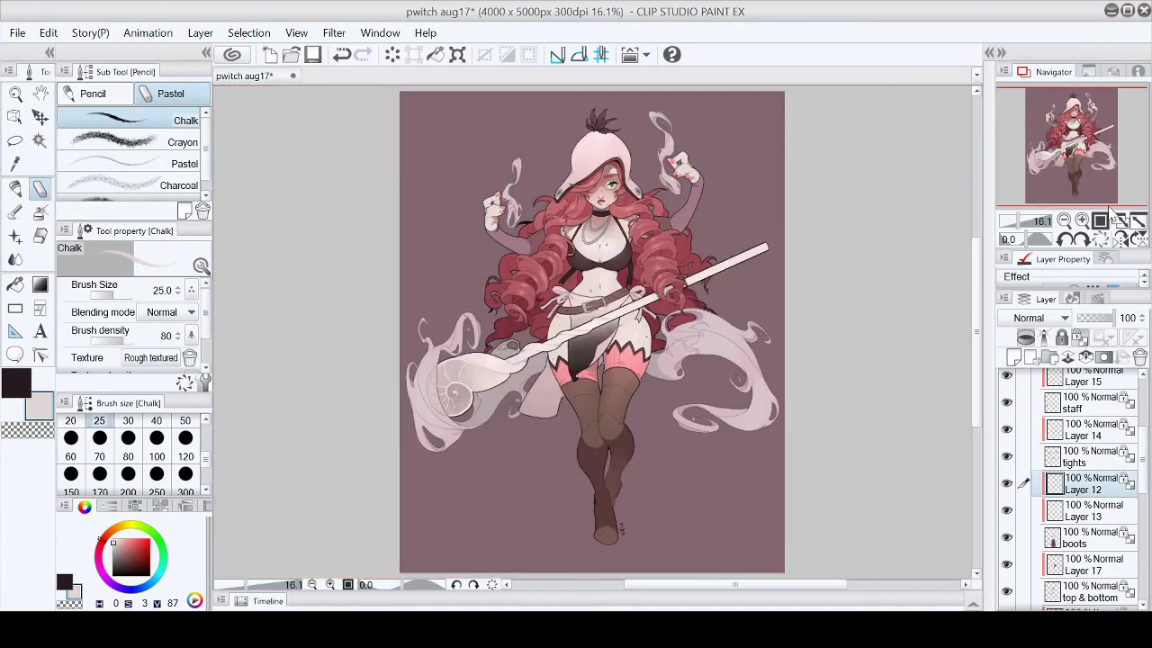
{"action": "key", "text": "ctrl+s"}
Step: Recolor the torn sleeve edges showing between the hair curls in dark greyish brown on the lines layer with the Fill-in mono pen at size 50
{"action": "scroll", "coordinate": [1136, 413], "scroll_direction": "up", "scroll_amount": 5}
{"action": "left_click", "coordinate": [1135, 413]}
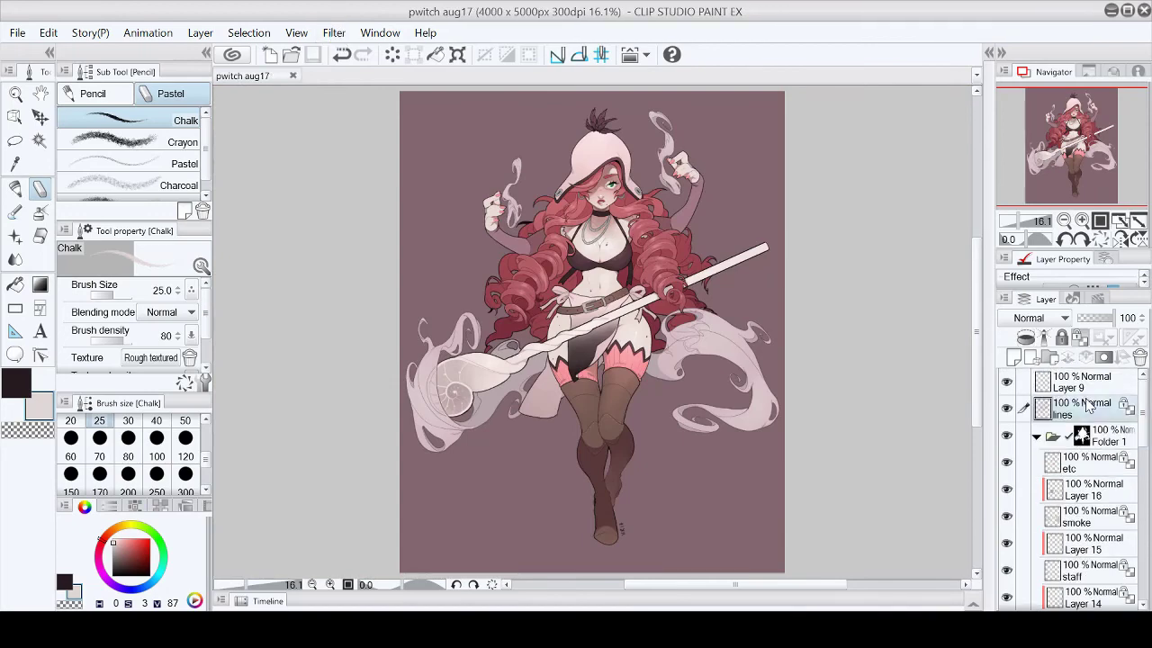
{"action": "scroll", "coordinate": [1087, 112], "scroll_direction": "up", "scroll_amount": 10}
{"action": "scroll", "coordinate": [1087, 113], "scroll_direction": "down", "scroll_amount": 5}
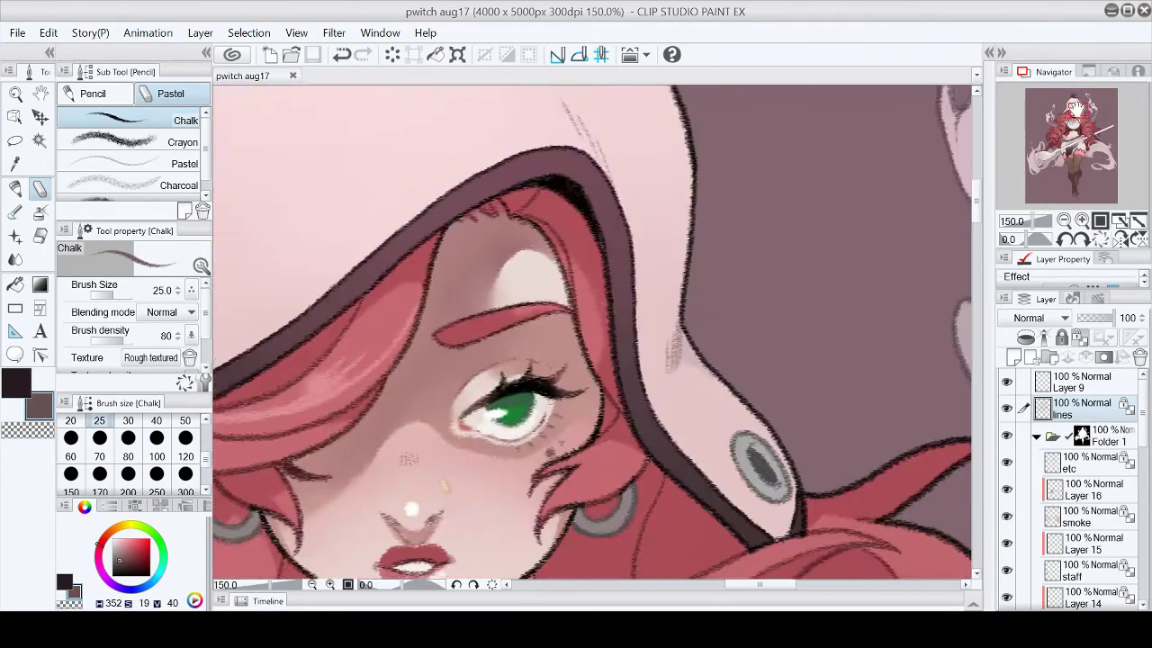
{"action": "left_click", "coordinate": [1071, 126]}
{"action": "key", "text": "p"}
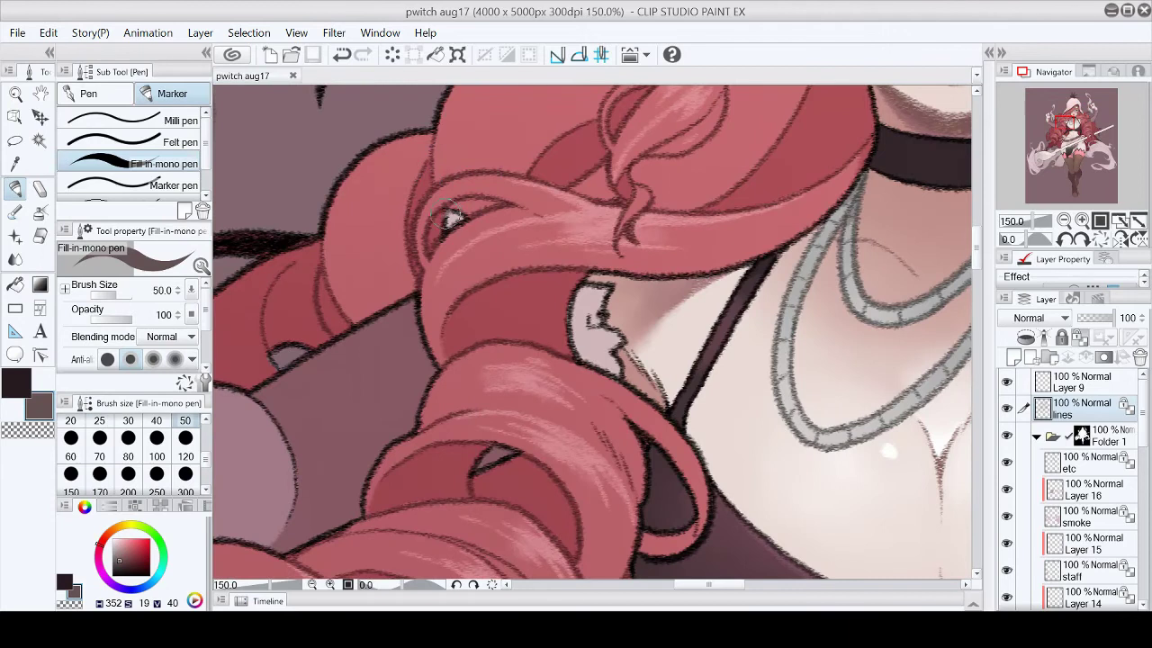
{"action": "scroll", "coordinate": [520, 177], "scroll_direction": "right", "scroll_amount": 4}
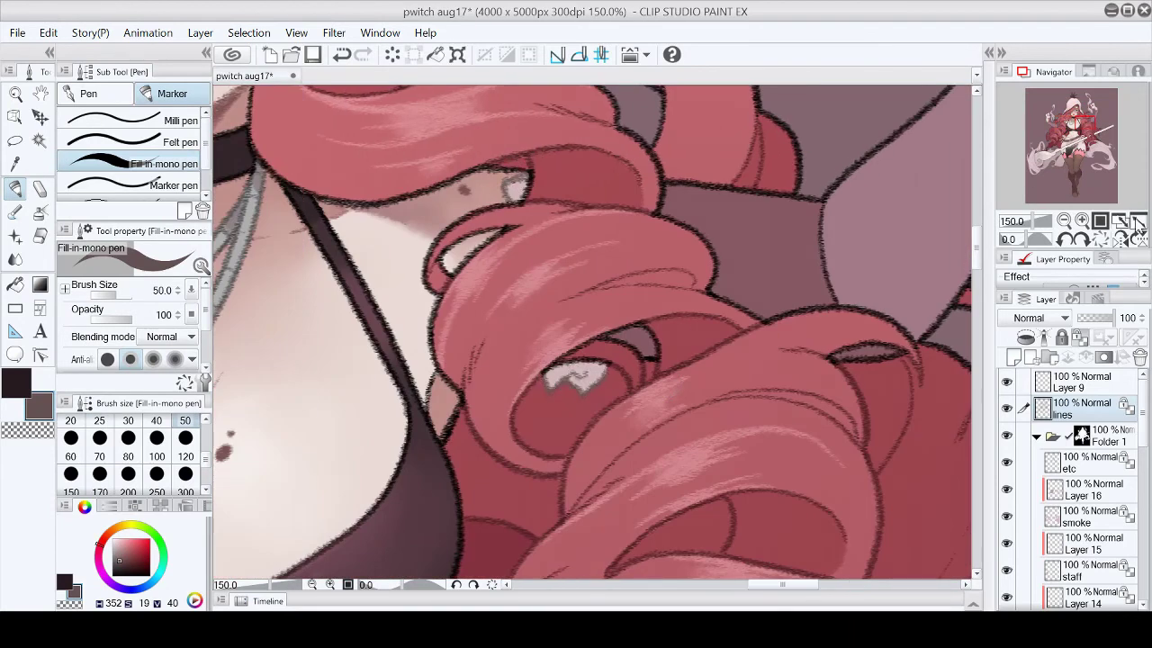
Step: Recolor the signature beside the boot in white on the lines layer, and save the file
{"action": "left_click", "coordinate": [1137, 221]}
{"action": "left_click", "coordinate": [315, 54]}
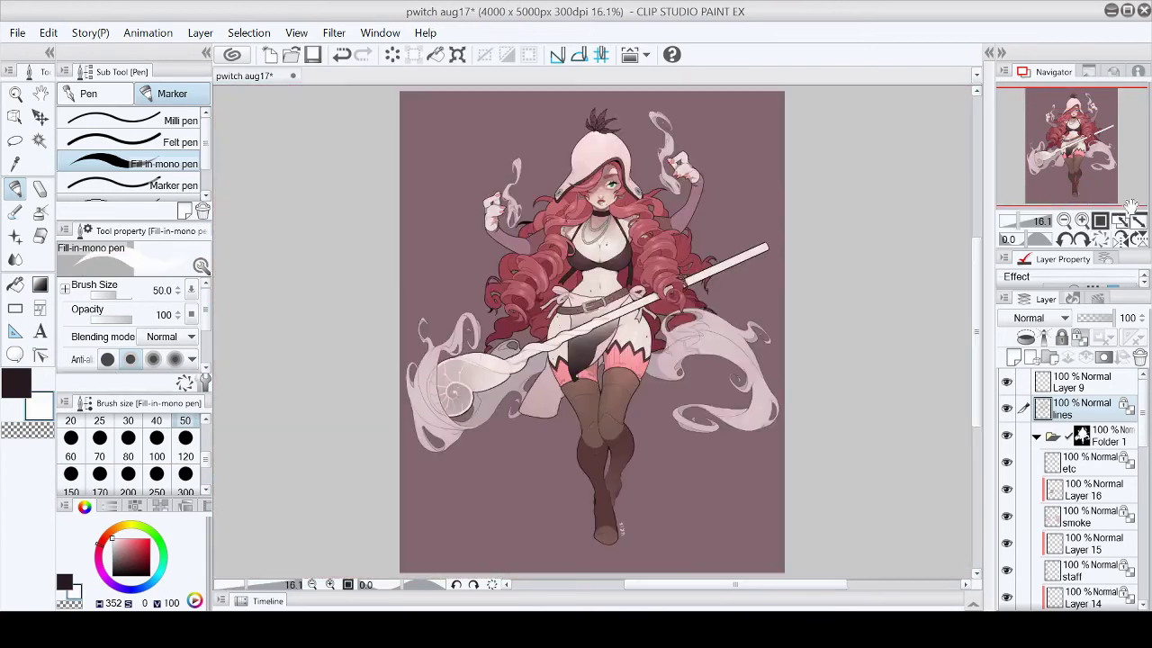
{"action": "left_click", "coordinate": [315, 54]}
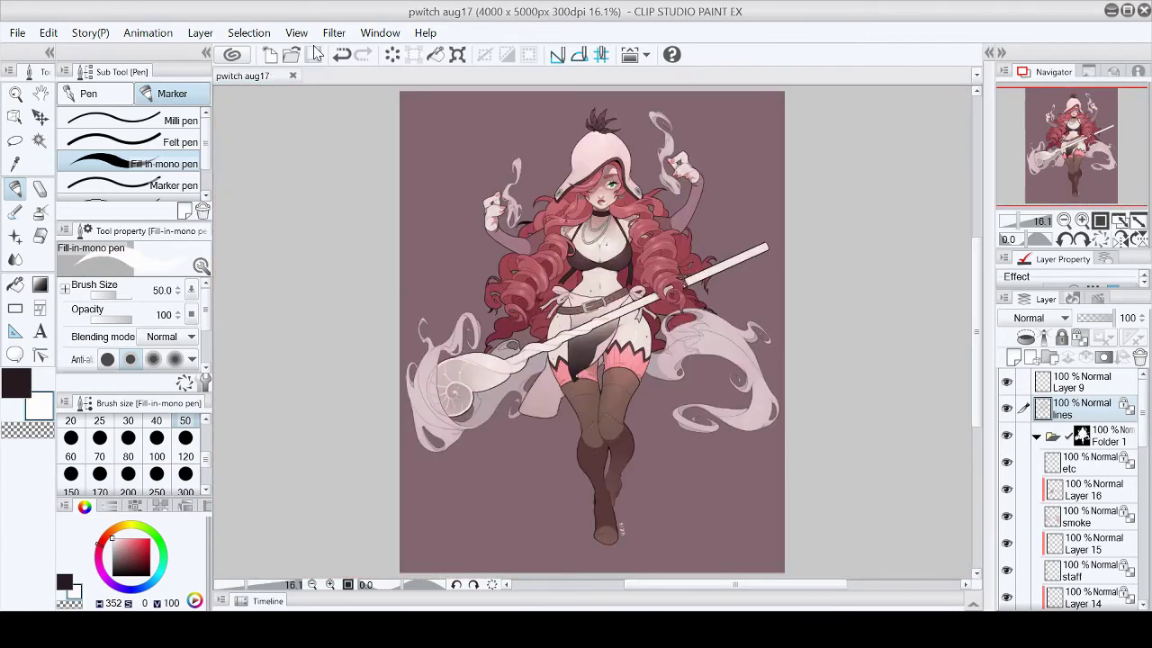
Step: Try painting a soft pale mauve glow behind the witch on Layer 5 with Running color edge watercolor at size 800
{"action": "scroll", "coordinate": [1080, 450], "scroll_direction": "down", "scroll_amount": 5}
{"action": "left_click", "coordinate": [1080, 549]}
{"action": "key", "text": "b"}
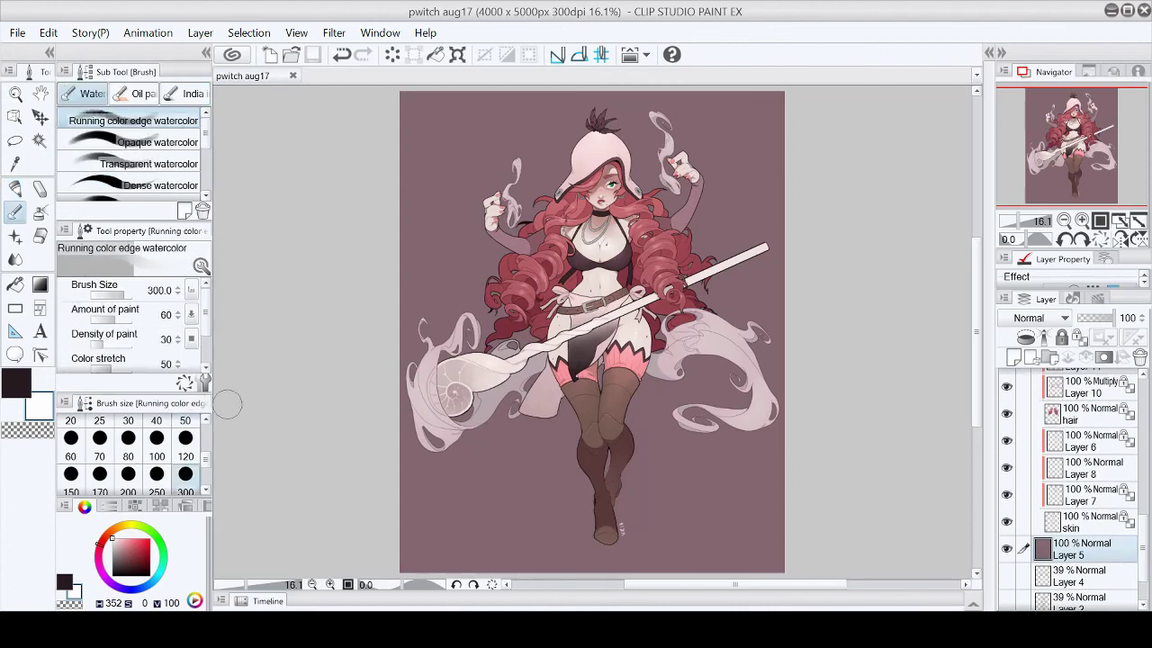
{"action": "scroll", "coordinate": [135, 450], "scroll_direction": "down", "scroll_amount": 2}
{"action": "left_click", "coordinate": [185, 454]}
{"action": "left_click", "coordinate": [423, 207], "text": "alt"}
{"action": "mouse_move", "coordinate": [544, 148]}
{"action": "left_mouse_down"}
{"action": "mouse_move", "coordinate": [648, 166]}
{"action": "mouse_move", "coordinate": [684, 152]}
{"action": "mouse_move", "coordinate": [490, 284]}
{"action": "left_mouse_up"}
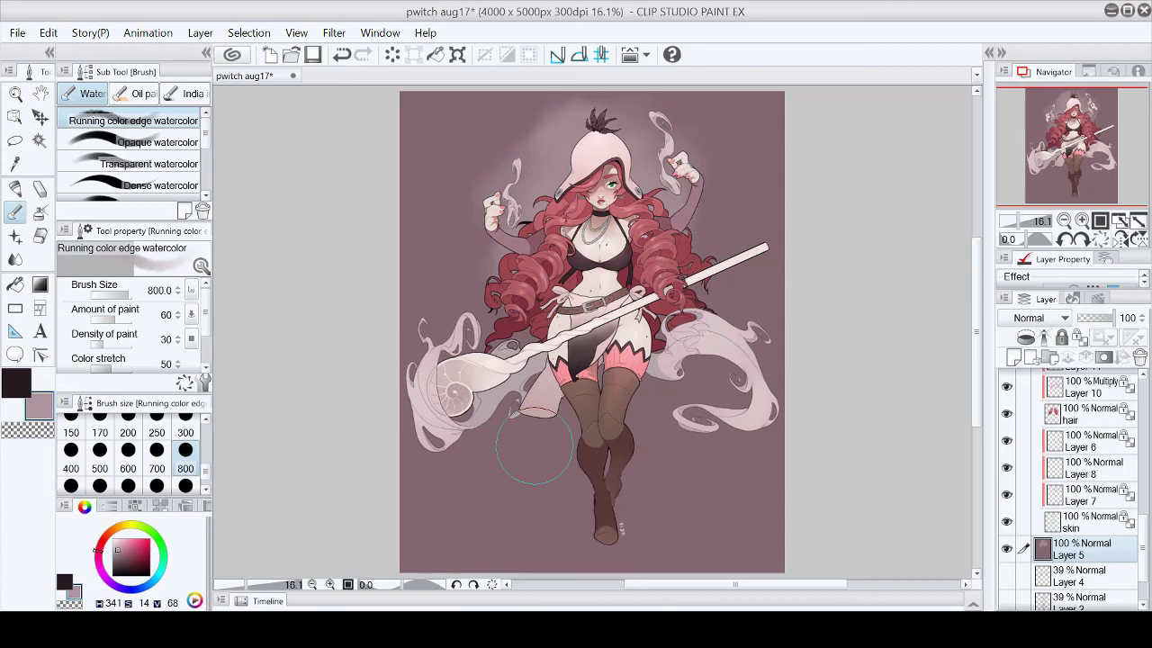
{"action": "mouse_move", "coordinate": [524, 335]}
{"action": "left_mouse_down"}
{"action": "mouse_move", "coordinate": [630, 360]}
{"action": "mouse_move", "coordinate": [644, 304]}
{"action": "left_mouse_up"}
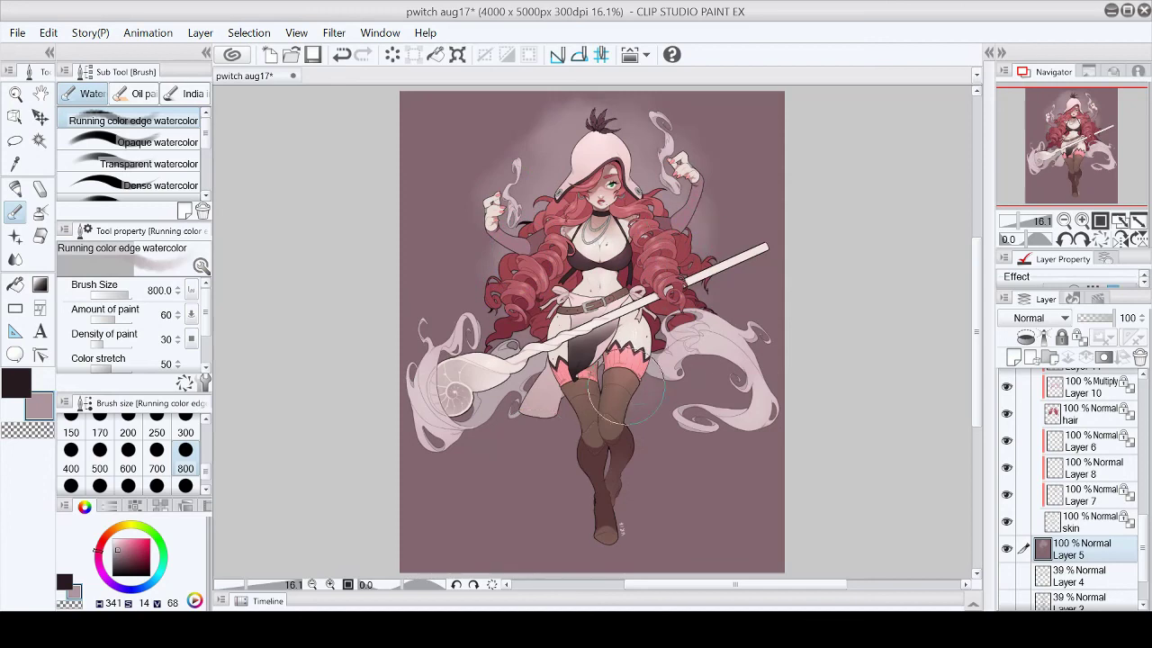
Step: Cover the background glow on Layer 5 with flat mauve using the Fill-in mono pen at size 2000, and save the file
{"action": "key", "text": "p"}
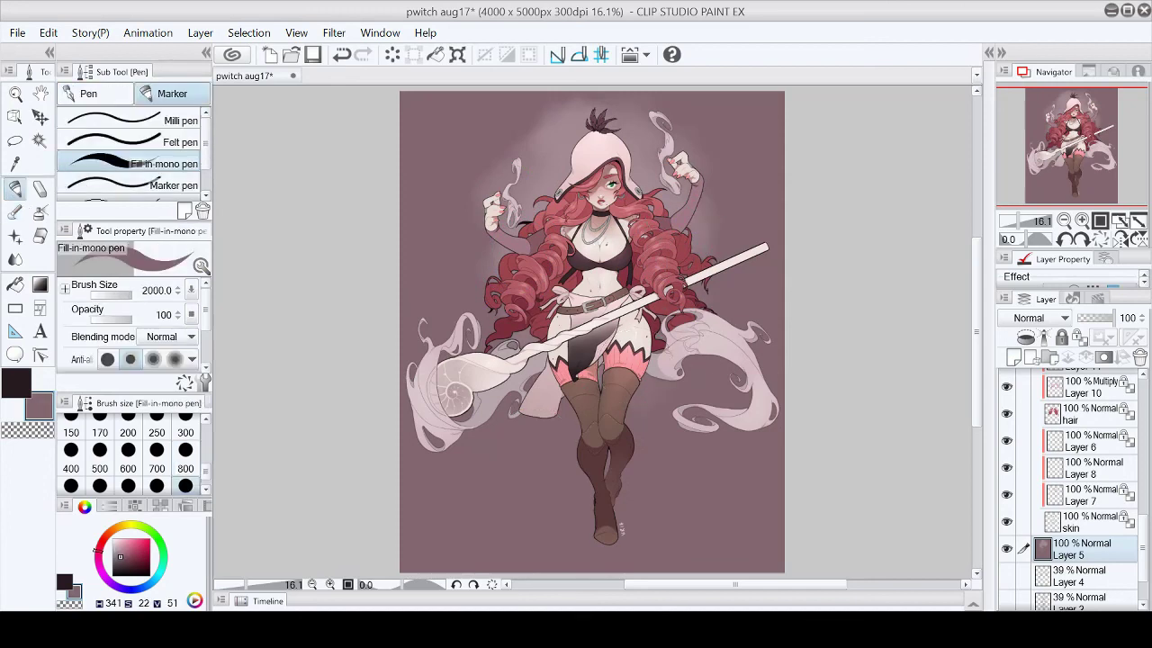
{"action": "left_click", "coordinate": [314, 55]}
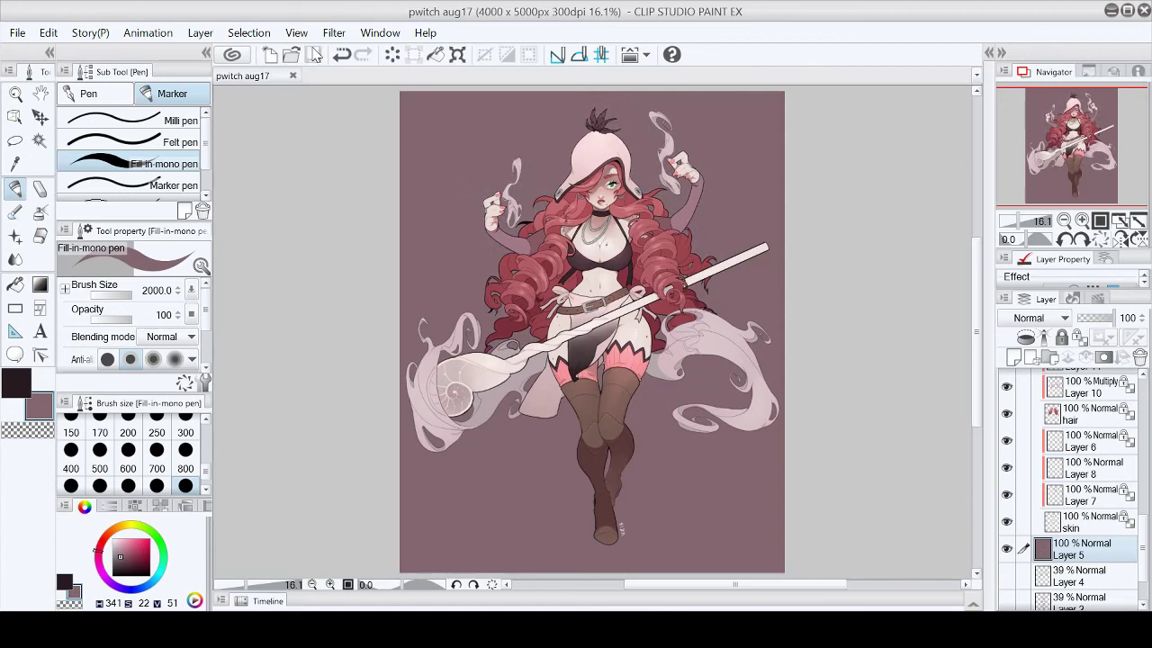